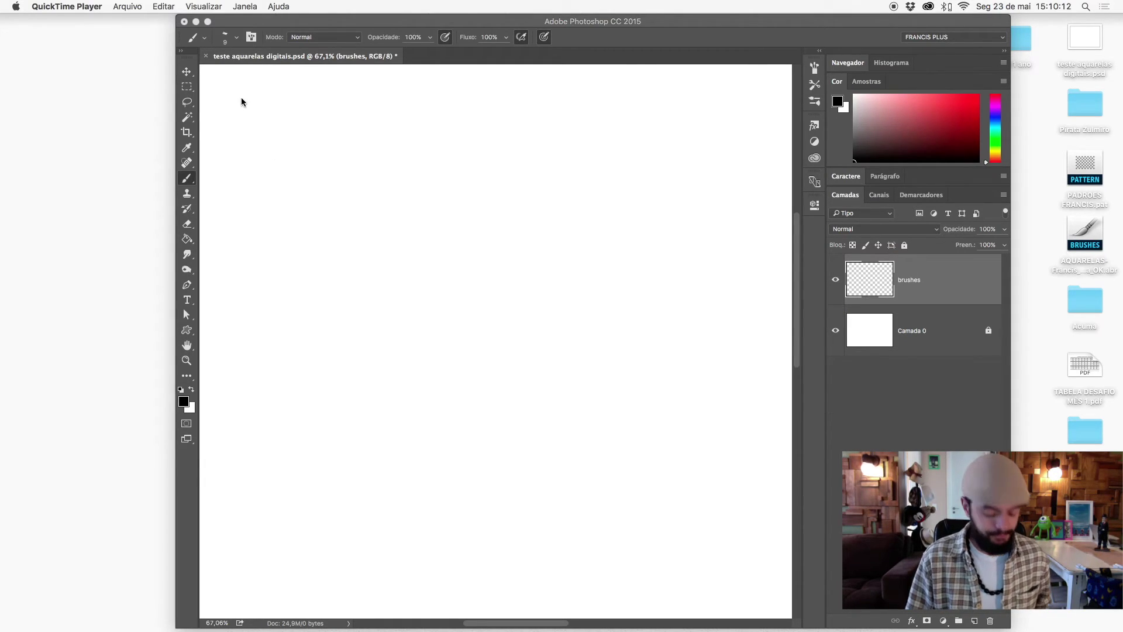
- Switch Photoshop to full-screen view with the canvas on a dark workspace
{"action": "left_click", "coordinate": [337, 25]}
{"action": "key", "text": "f"}
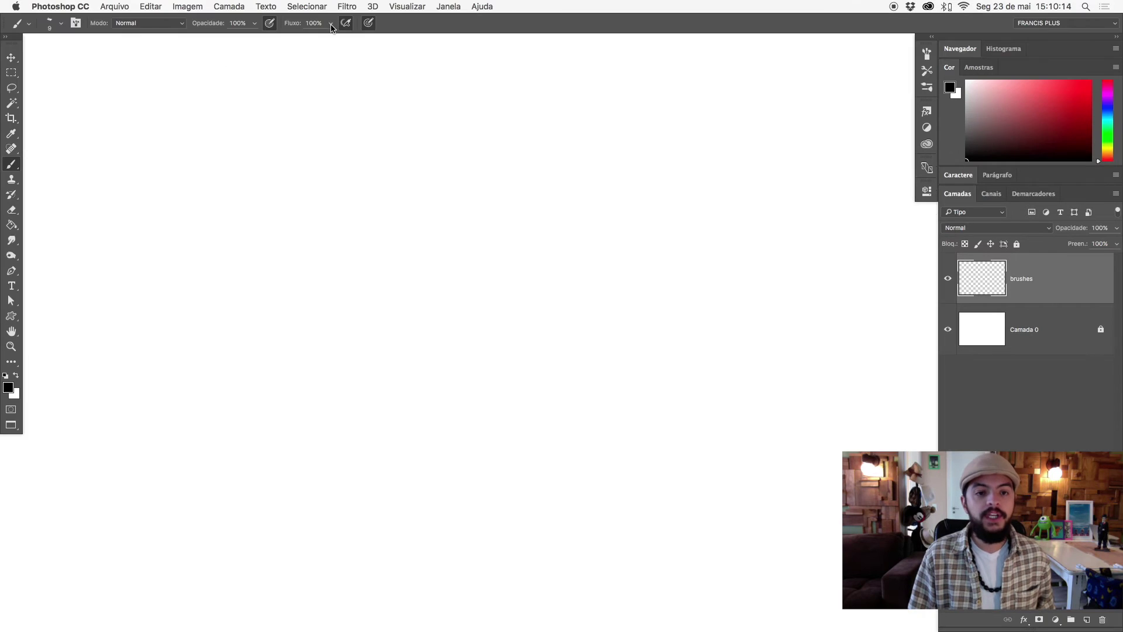
{"action": "key", "text": "super+0"}
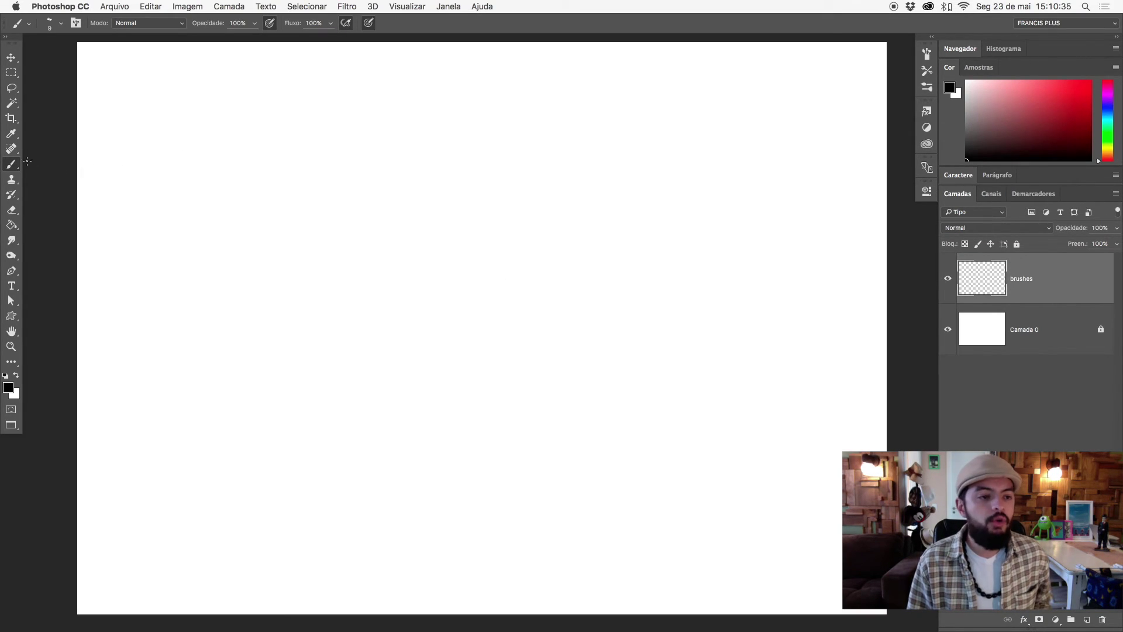
- Enlarge the brush preset list to show more presets, then close it
{"action": "right_click", "coordinate": [202, 122]}
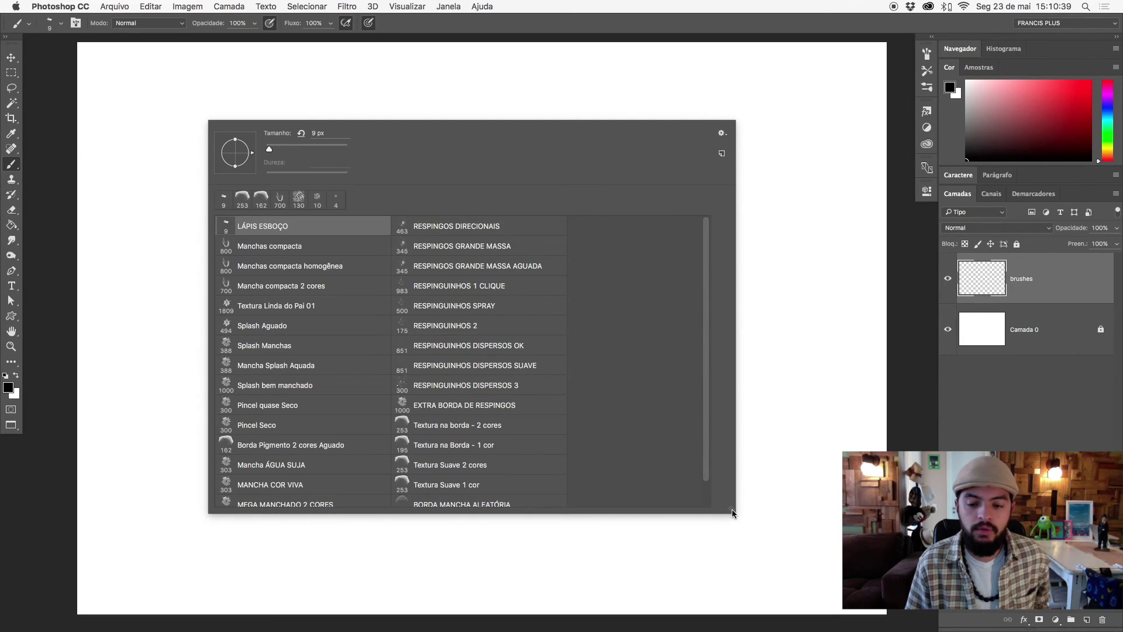
{"action": "mouse_move", "coordinate": [790, 529]}
{"action": "left_mouse_down"}
{"action": "mouse_move", "coordinate": [830, 504]}
{"action": "mouse_move", "coordinate": [863, 454]}
{"action": "left_mouse_up"}
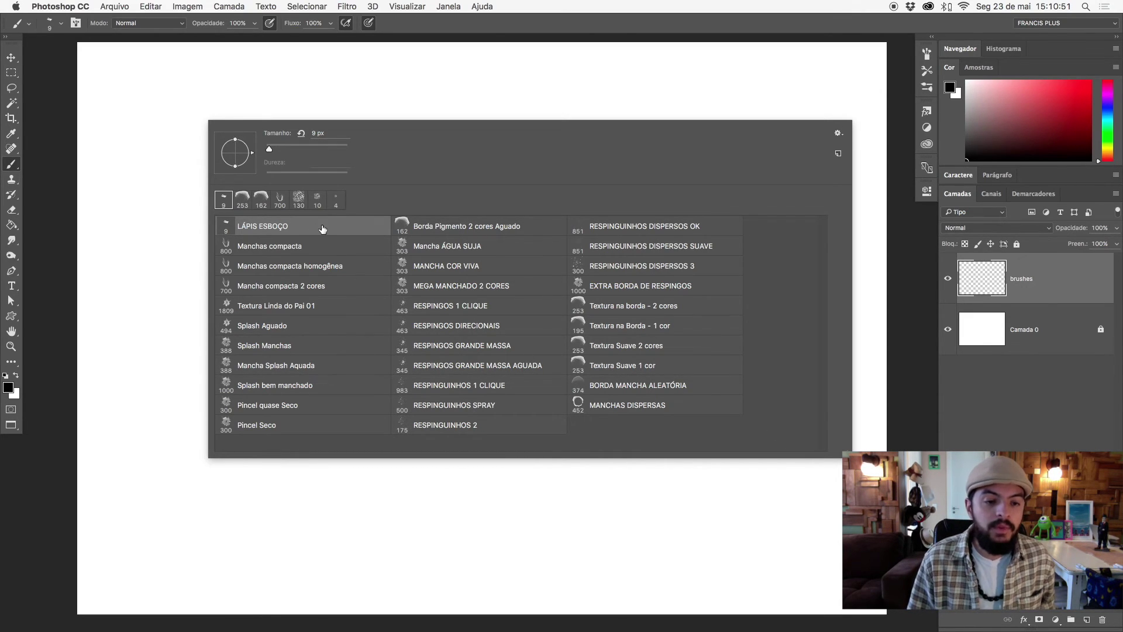
{"action": "key", "text": "Escape"}
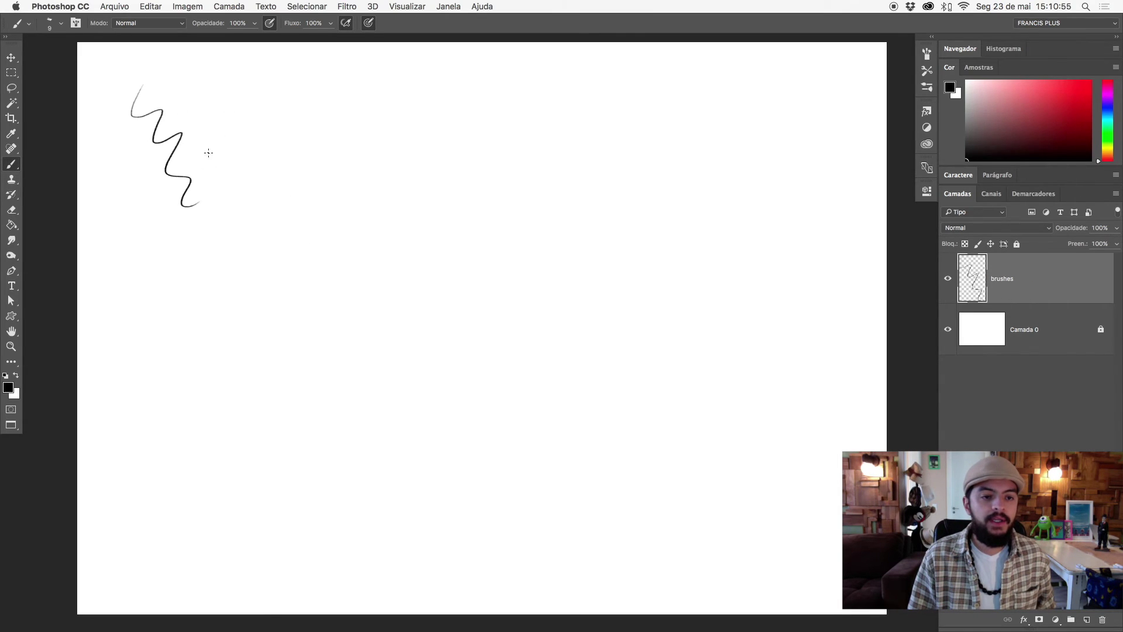
- Zoom in on the test squiggle and add a new empty layer above brushes
{"action": "left_click_drag", "start_coordinate": [174, 126], "coordinate": [376, 244]}
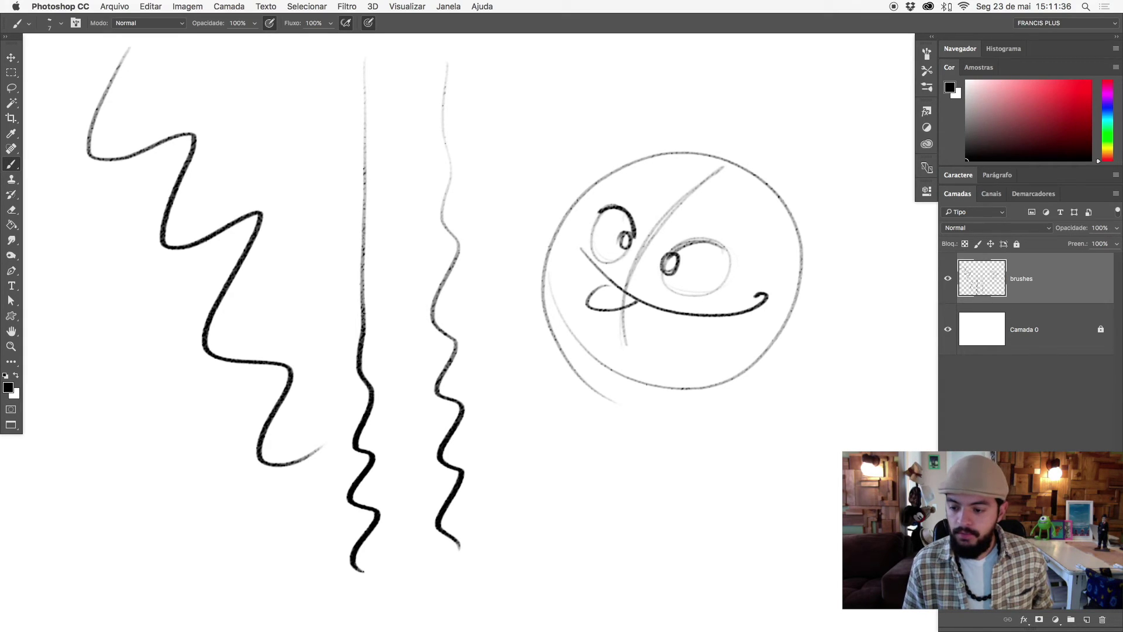
{"action": "left_click", "coordinate": [1086, 620]}
- Hide the brushes layer and select the 800 px Manchas compacta brush
{"action": "left_click", "coordinate": [948, 333]}
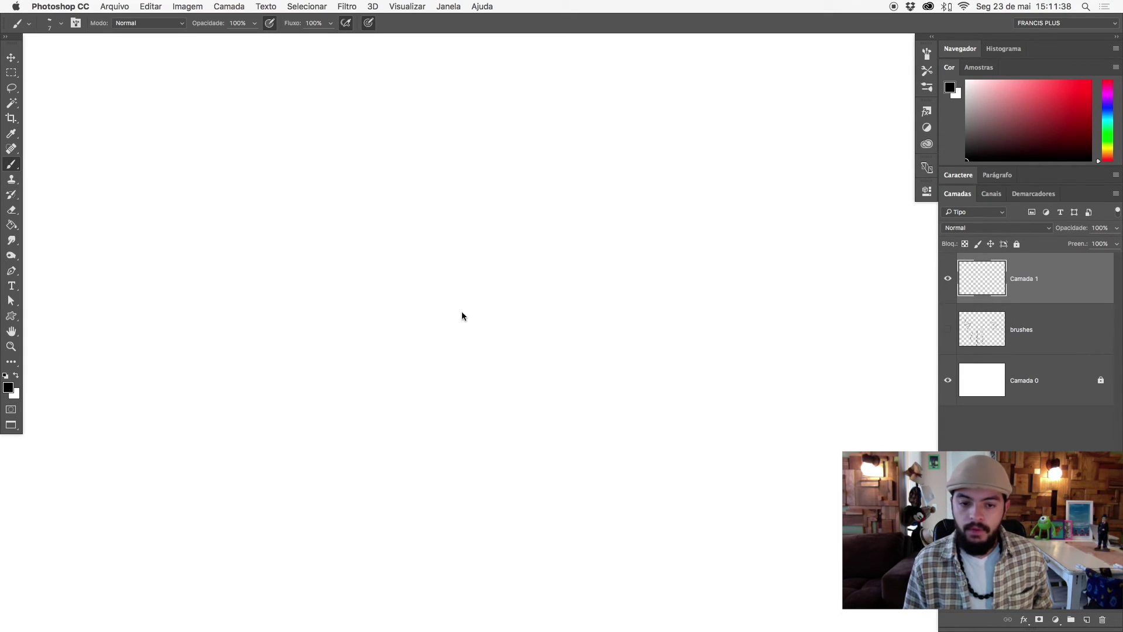
{"action": "right_click", "coordinate": [471, 326]}
{"action": "left_click", "coordinate": [515, 422]}
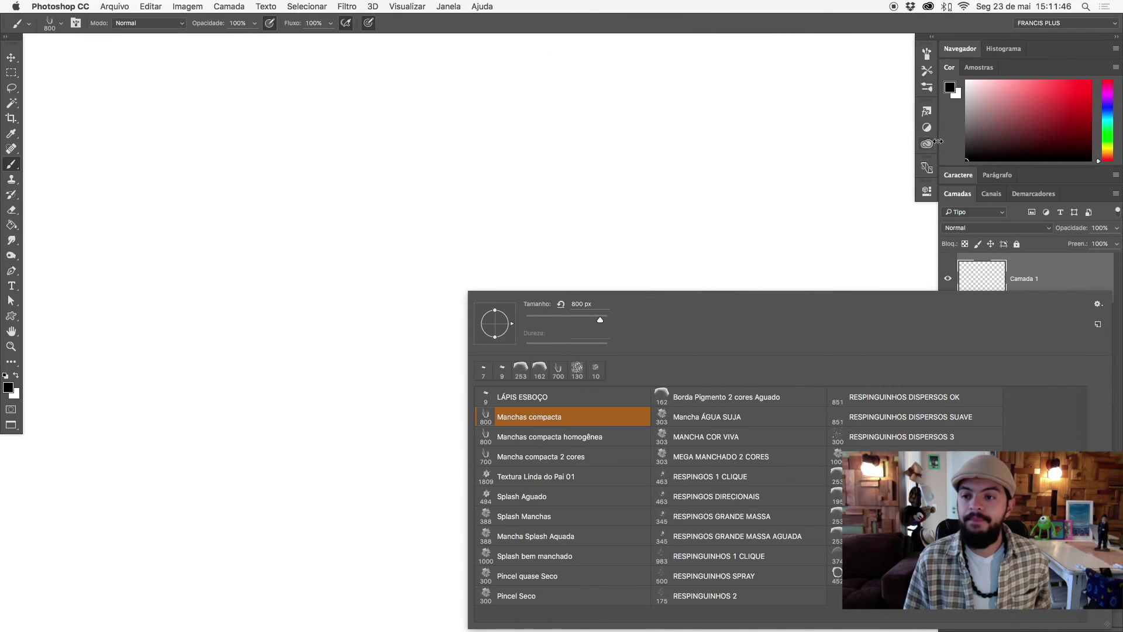
- Set the paint colour to blue in the Color panel
{"action": "left_click", "coordinate": [1013, 103]}
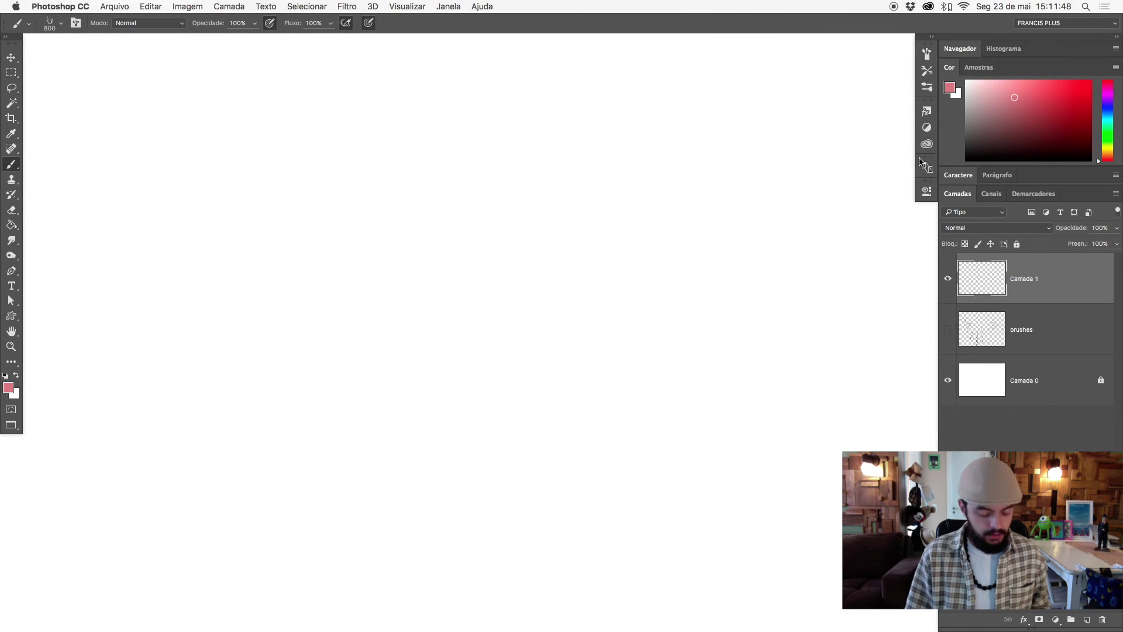
{"action": "left_click", "coordinate": [1105, 125]}
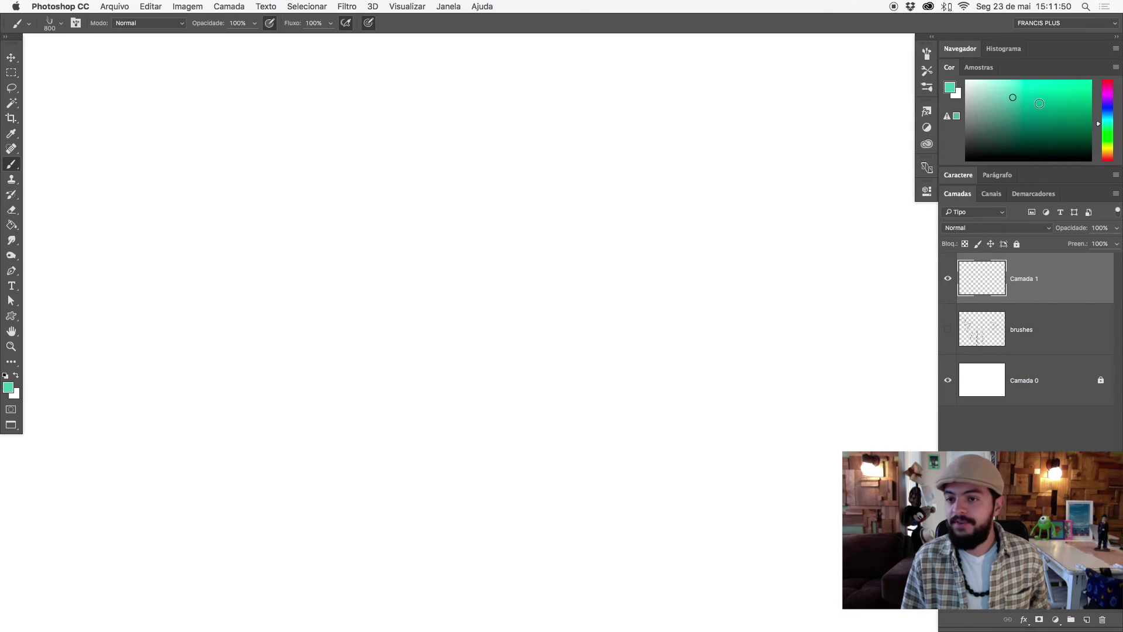
{"action": "key", "text": "x"}
{"action": "left_click", "coordinate": [1110, 113]}
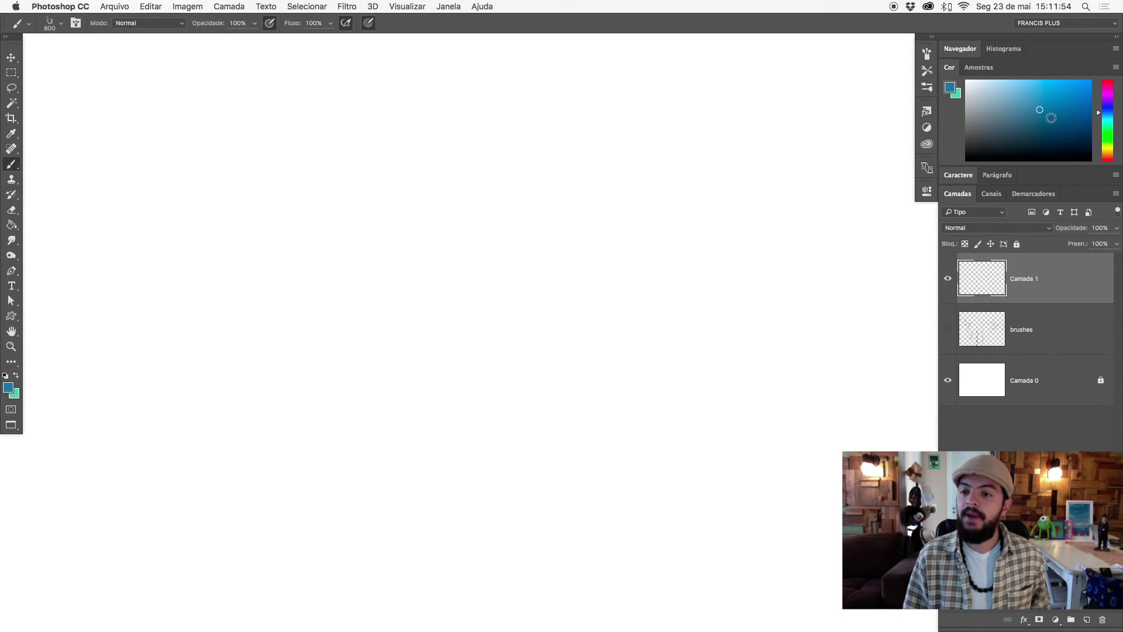
- Fit the whole document in the window and nudge the view slightly right
{"action": "right_click", "coordinate": [557, 288]}
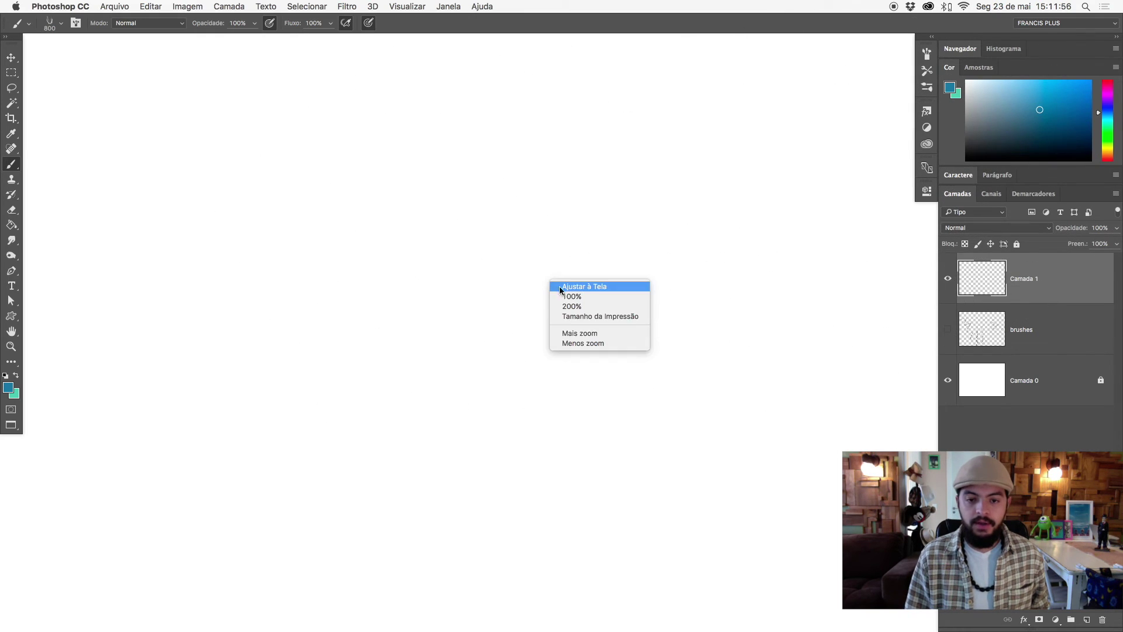
{"action": "left_click", "coordinate": [584, 287]}
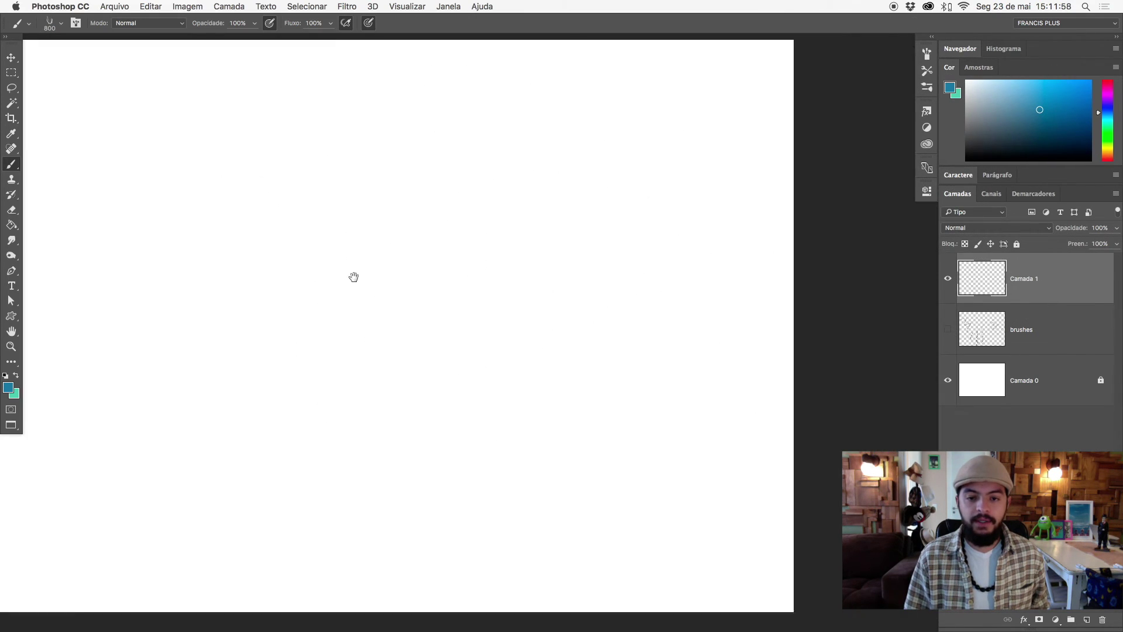
{"action": "left_click_drag", "start_coordinate": [457, 310], "coordinate": [476, 304]}
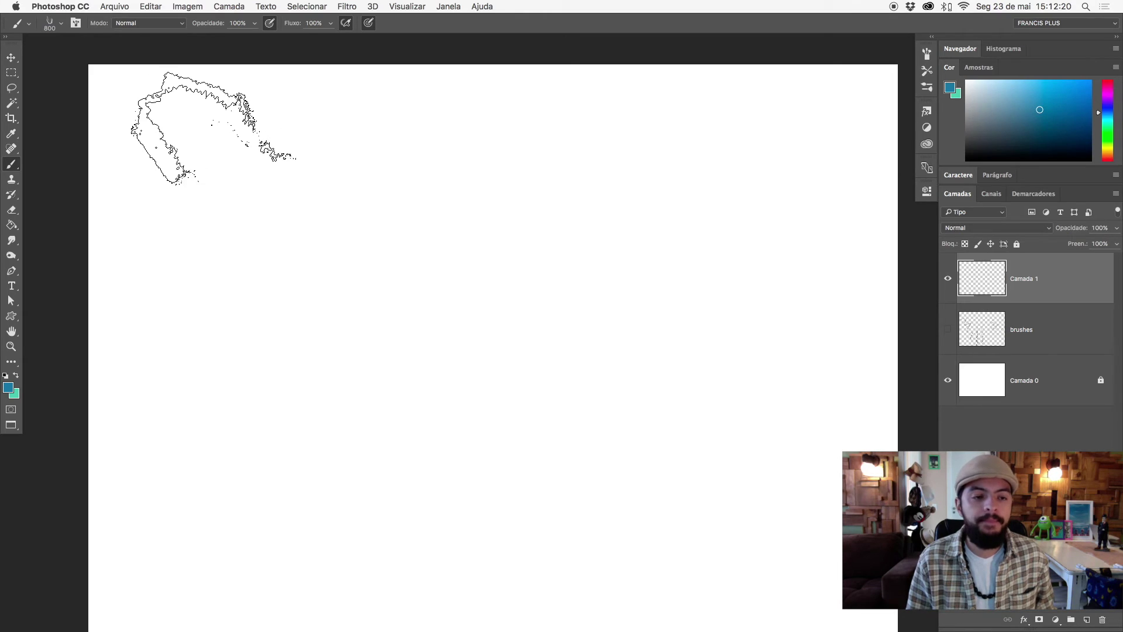
- Paint a blue swatch at top-left and a lighter blue swatch beside it on Camada 1
{"action": "left_click_drag", "start_coordinate": [260, 128], "coordinate": [185, 216]}
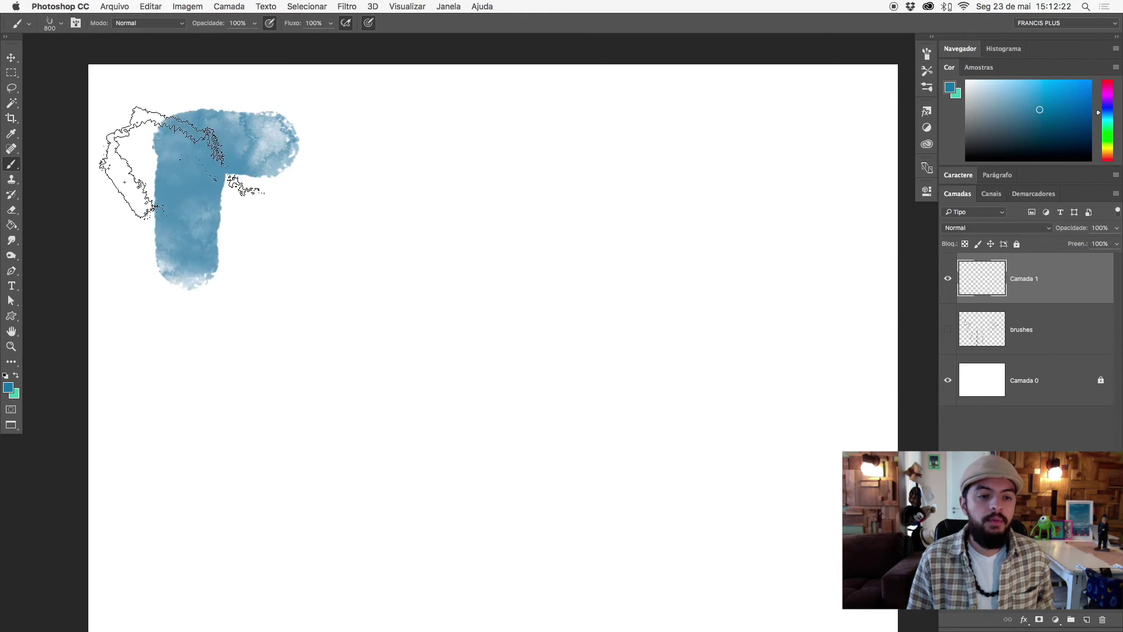
{"action": "mouse_move", "coordinate": [319, 169]}
{"action": "left_mouse_down"}
{"action": "mouse_move", "coordinate": [223, 201]}
{"action": "mouse_move", "coordinate": [250, 304]}
{"action": "mouse_move", "coordinate": [199, 159]}
{"action": "mouse_move", "coordinate": [295, 360]}
{"action": "mouse_move", "coordinate": [275, 150]}
{"action": "left_mouse_up"}
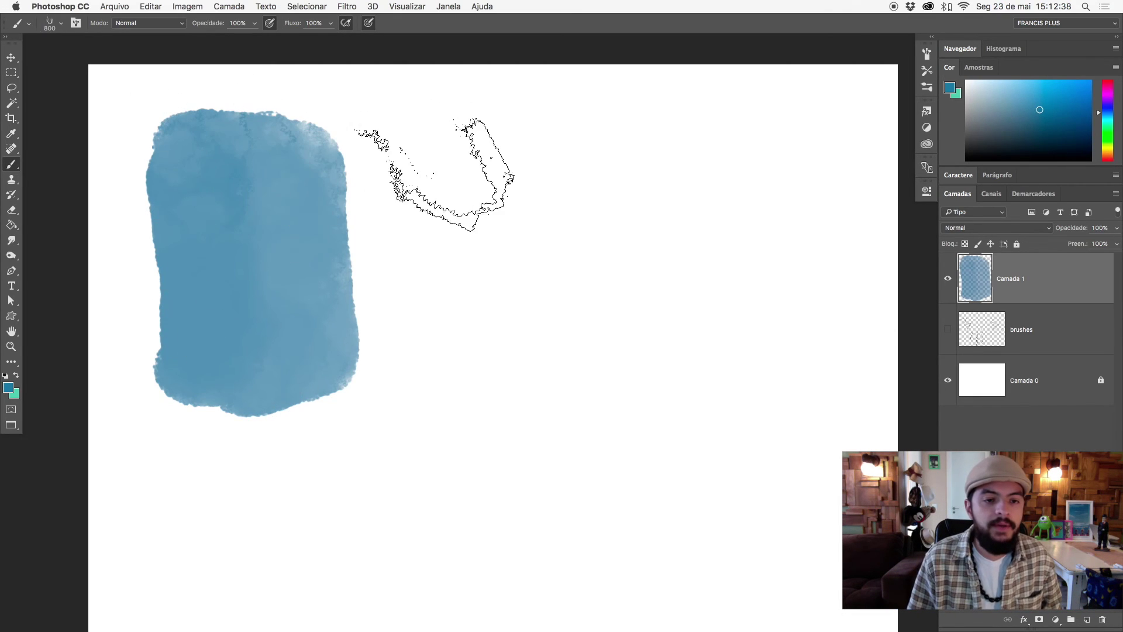
{"action": "left_click_drag", "start_coordinate": [487, 155], "coordinate": [451, 145]}
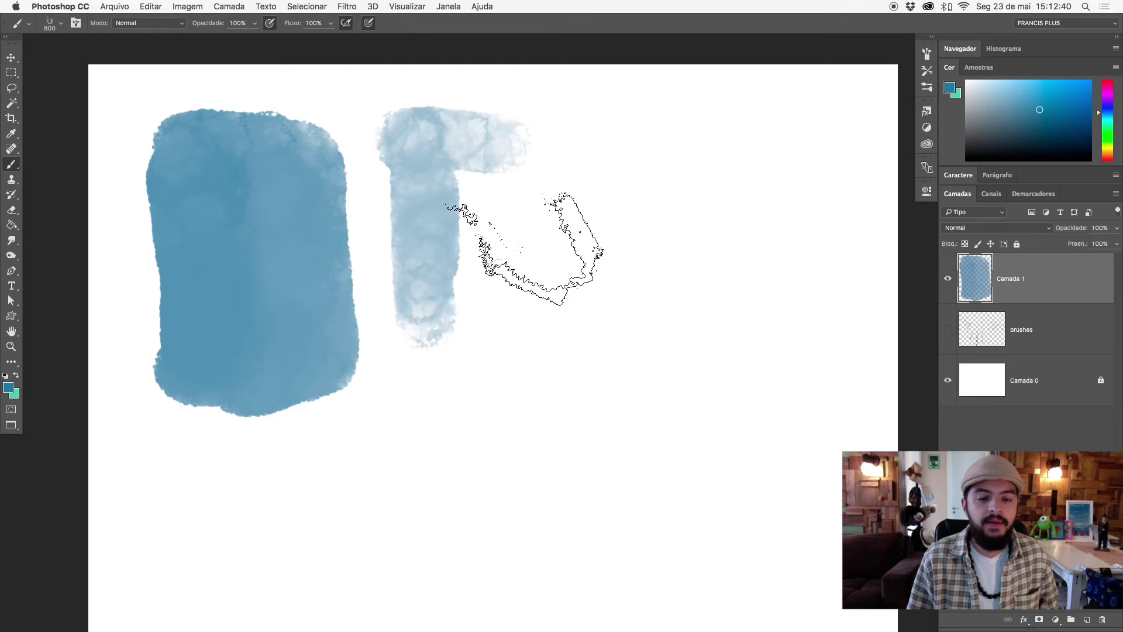
{"action": "mouse_move", "coordinate": [451, 145]}
{"action": "left_mouse_down"}
{"action": "mouse_move", "coordinate": [432, 333]}
{"action": "mouse_move", "coordinate": [418, 167]}
{"action": "mouse_move", "coordinate": [430, 292]}
{"action": "mouse_move", "coordinate": [468, 363]}
{"action": "mouse_move", "coordinate": [493, 369]}
{"action": "mouse_move", "coordinate": [527, 232]}
{"action": "mouse_move", "coordinate": [507, 269]}
{"action": "mouse_move", "coordinate": [444, 268]}
{"action": "mouse_move", "coordinate": [521, 228]}
{"action": "mouse_move", "coordinate": [503, 337]}
{"action": "mouse_move", "coordinate": [421, 345]}
{"action": "left_mouse_up"}
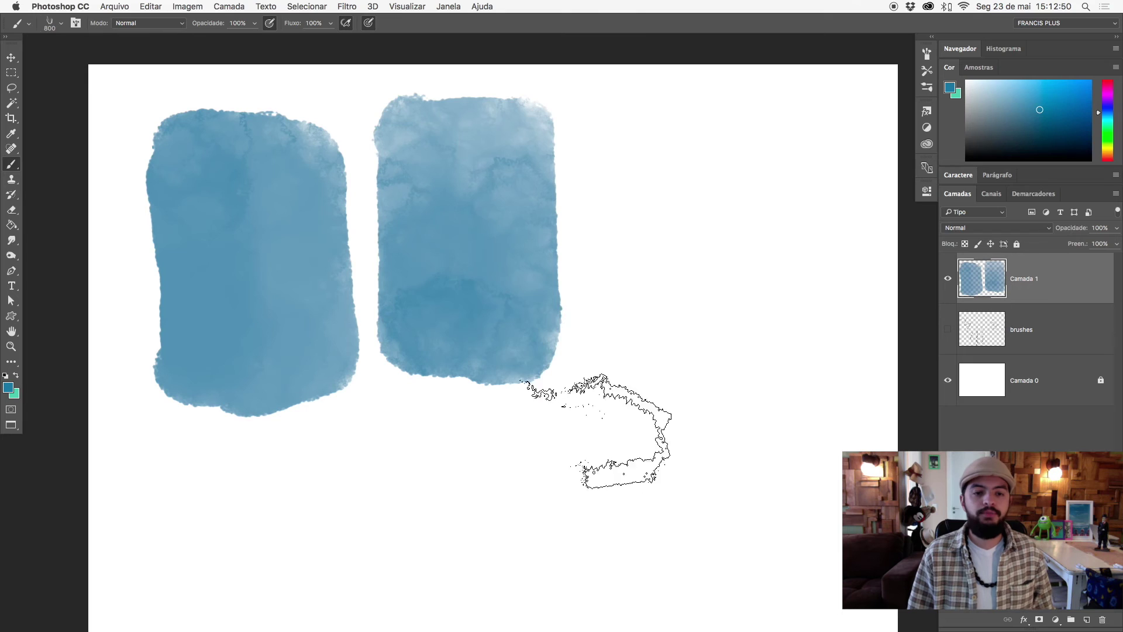
{"action": "right_click", "coordinate": [466, 265]}
- Paint a third blue swatch on the right with the Manchas compacta homogênea brush
{"action": "left_click", "coordinate": [532, 421]}
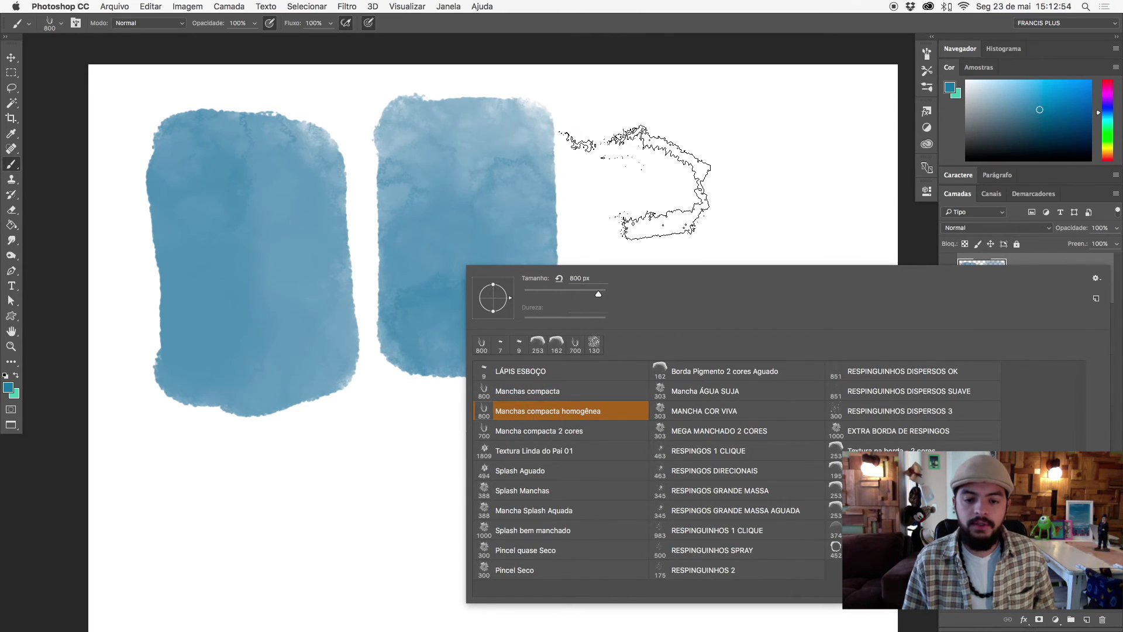
{"action": "key", "text": "Return"}
{"action": "mouse_move", "coordinate": [632, 138]}
{"action": "left_mouse_down"}
{"action": "mouse_move", "coordinate": [632, 395]}
{"action": "mouse_move", "coordinate": [766, 389]}
{"action": "mouse_move", "coordinate": [783, 167]}
{"action": "mouse_move", "coordinate": [632, 141]}
{"action": "left_mouse_up"}
{"action": "mouse_move", "coordinate": [758, 321]}
{"action": "left_mouse_down"}
{"action": "mouse_move", "coordinate": [731, 377]}
{"action": "mouse_move", "coordinate": [702, 225]}
{"action": "mouse_move", "coordinate": [654, 355]}
{"action": "mouse_move", "coordinate": [651, 283]}
{"action": "mouse_move", "coordinate": [761, 141]}
{"action": "mouse_move", "coordinate": [769, 404]}
{"action": "mouse_move", "coordinate": [755, 380]}
{"action": "left_mouse_up"}
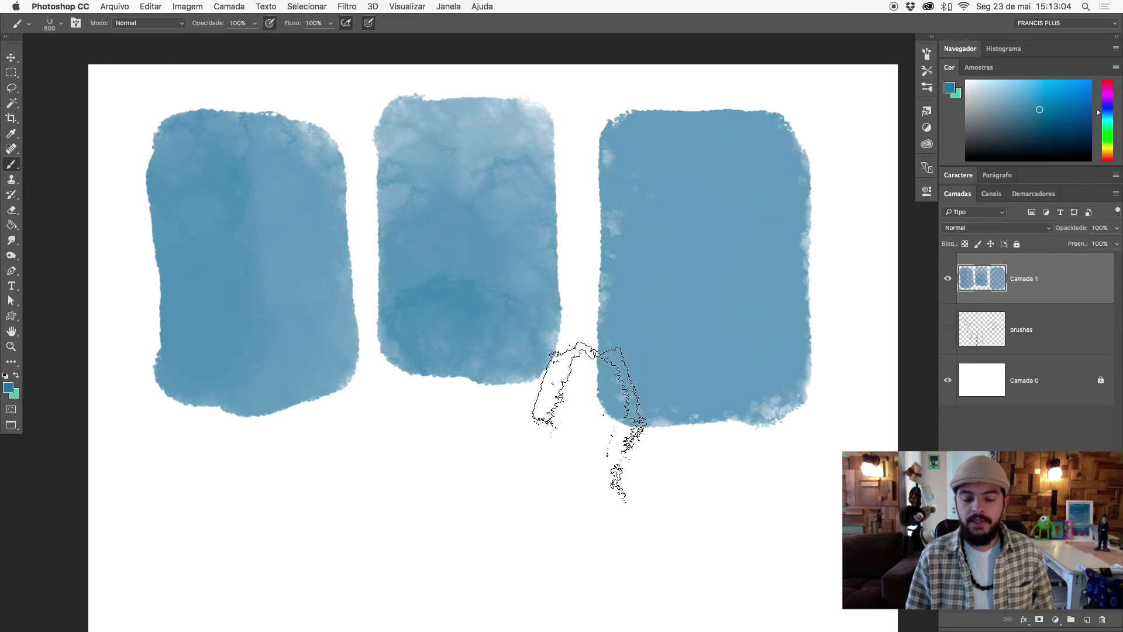
- Layer darker blue over the third swatch, then hide Camada 1
{"action": "mouse_move", "coordinate": [649, 383]}
{"action": "left_mouse_down"}
{"action": "mouse_move", "coordinate": [567, 241]}
{"action": "mouse_move", "coordinate": [582, 309]}
{"action": "left_mouse_up"}
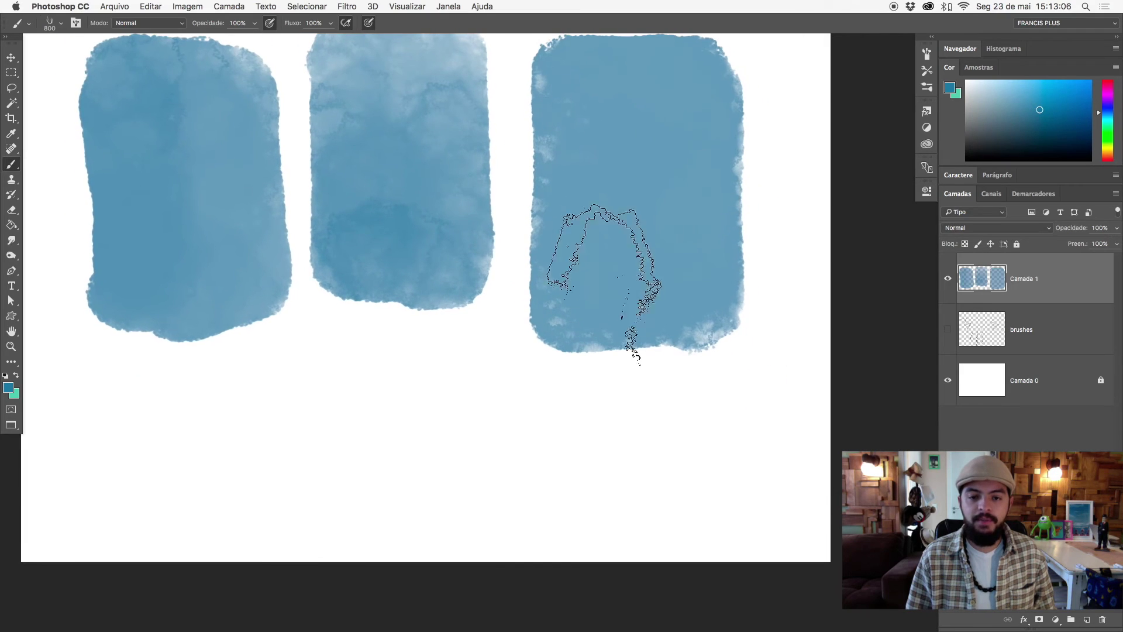
{"action": "mouse_move", "coordinate": [625, 260]}
{"action": "left_mouse_down"}
{"action": "mouse_move", "coordinate": [643, 280]}
{"action": "mouse_move", "coordinate": [710, 202]}
{"action": "left_mouse_up"}
{"action": "left_click_drag", "start_coordinate": [622, 238], "coordinate": [710, 119]}
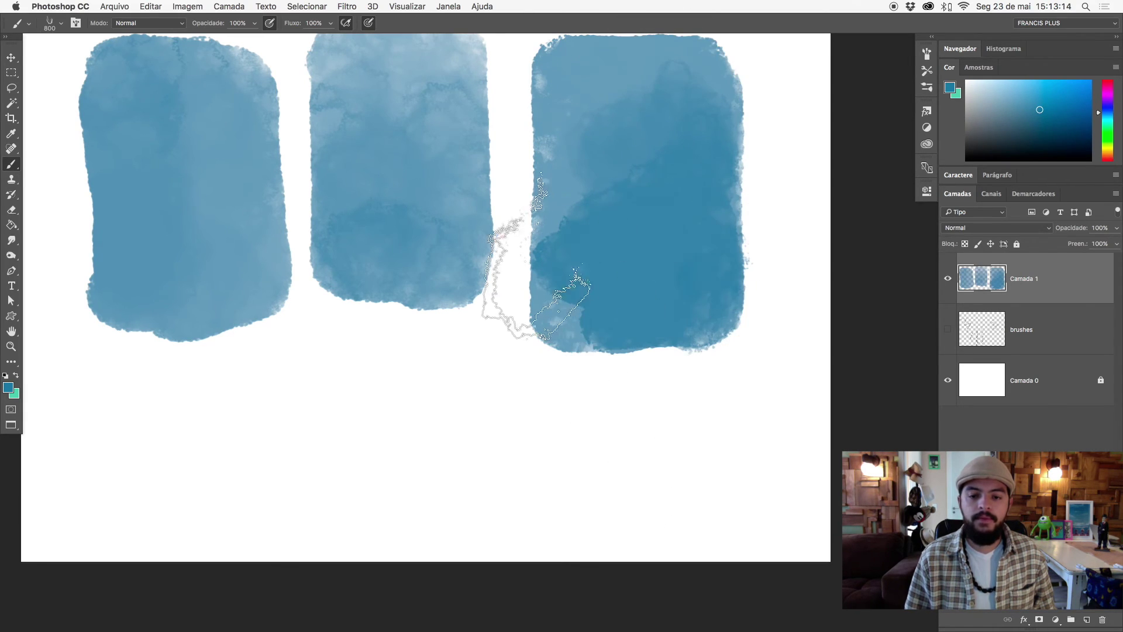
{"action": "mouse_move", "coordinate": [691, 252]}
{"action": "left_mouse_down"}
{"action": "mouse_move", "coordinate": [564, 275]}
{"action": "mouse_move", "coordinate": [702, 225]}
{"action": "left_mouse_up"}
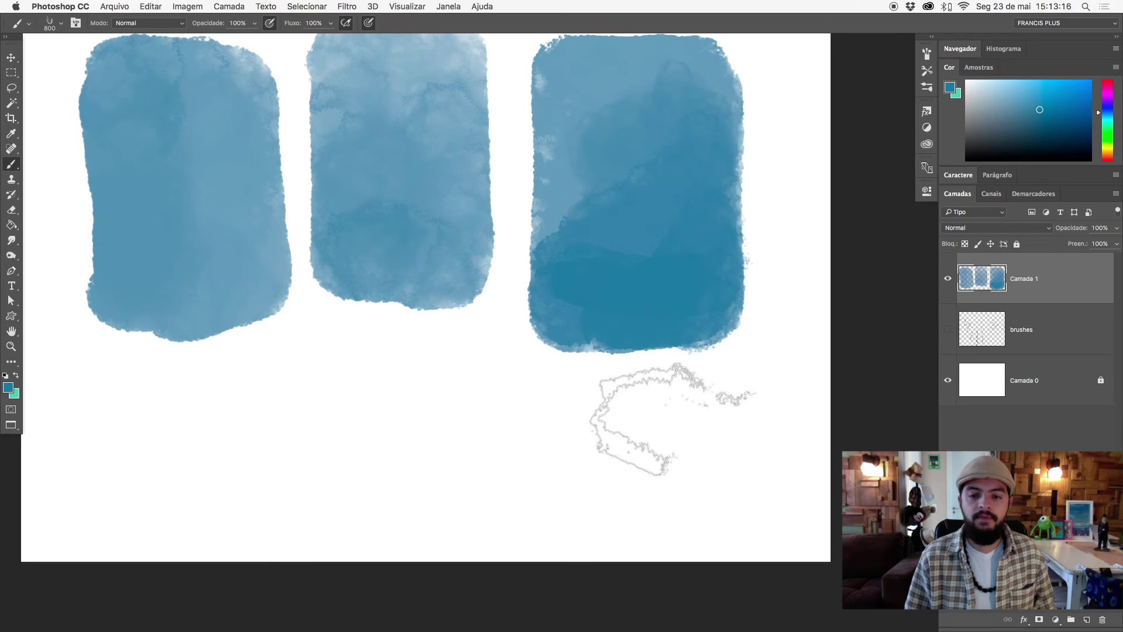
{"action": "left_click_drag", "start_coordinate": [485, 318], "coordinate": [514, 360]}
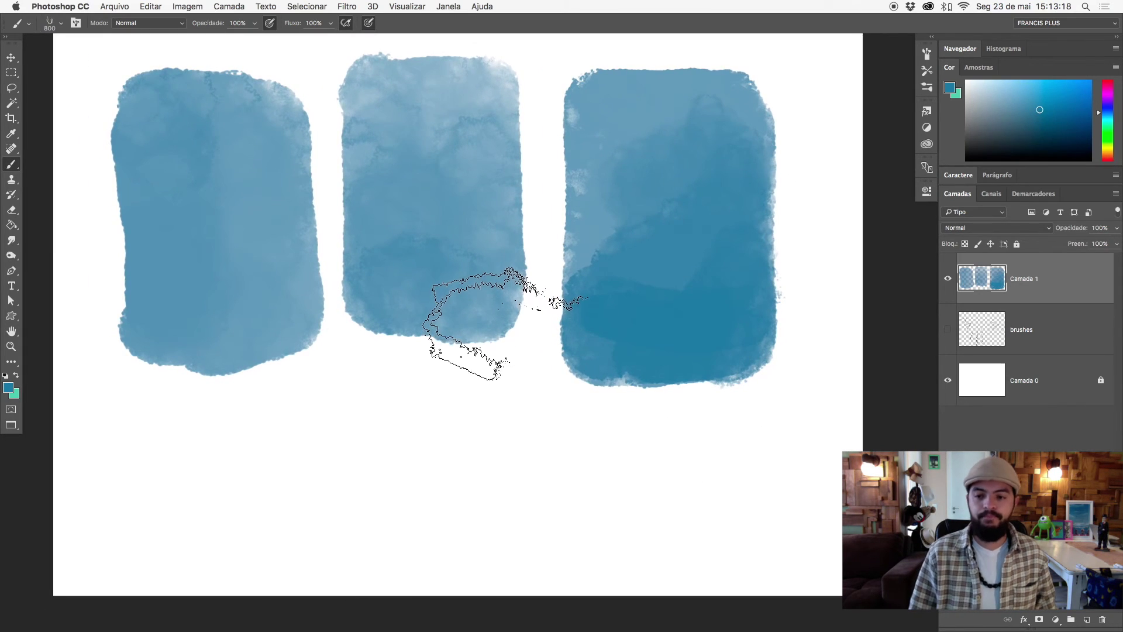
{"action": "left_click", "coordinate": [948, 281]}
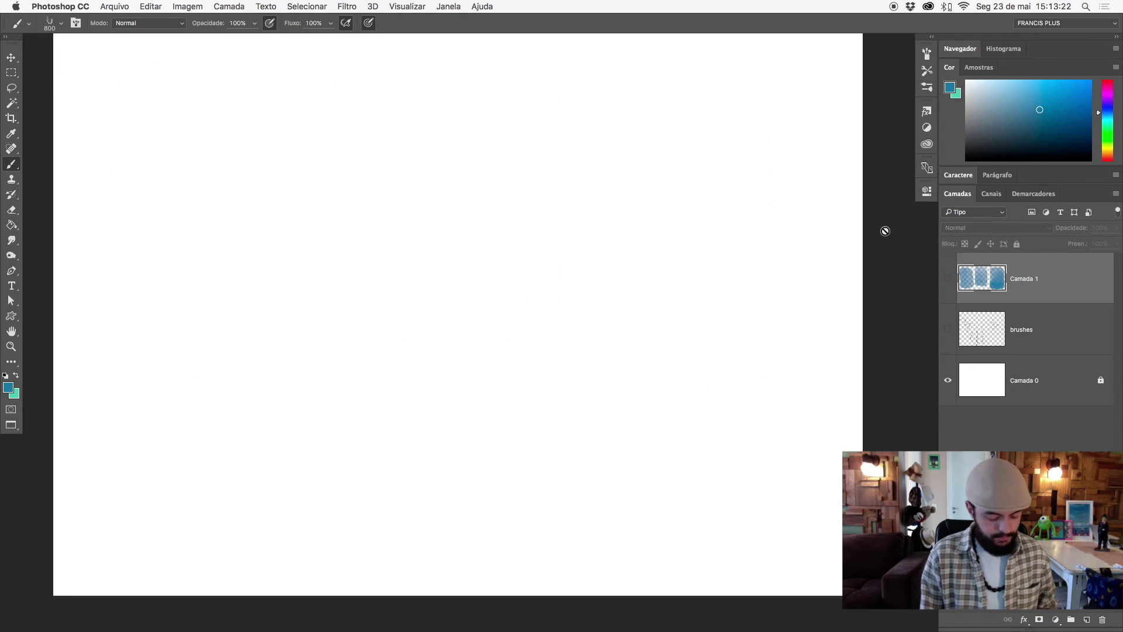
- On a new layer, paint a teal swatch at top-left with Mancha compacta 2 cores
{"action": "key", "text": "ctrl+shift+alt+n"}
{"action": "right_click", "coordinate": [275, 223]}
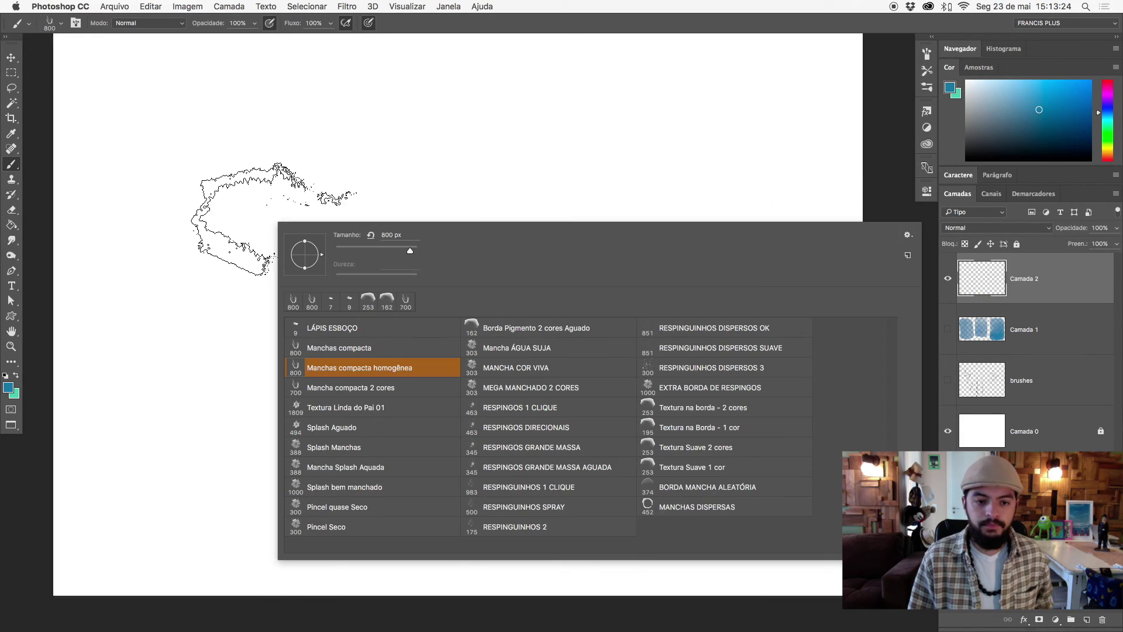
{"action": "left_click", "coordinate": [341, 389]}
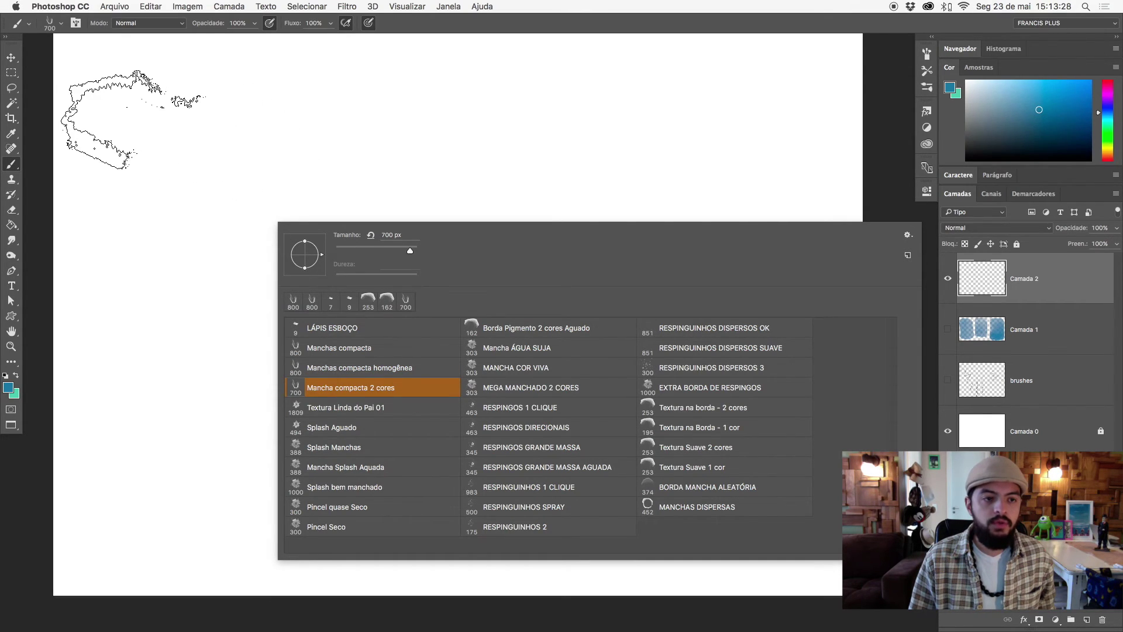
{"action": "left_click", "coordinate": [141, 101]}
{"action": "mouse_move", "coordinate": [140, 100]}
{"action": "left_mouse_down"}
{"action": "mouse_move", "coordinate": [307, 105]}
{"action": "mouse_move", "coordinate": [307, 120]}
{"action": "mouse_move", "coordinate": [158, 131]}
{"action": "mouse_move", "coordinate": [328, 161]}
{"action": "mouse_move", "coordinate": [149, 152]}
{"action": "mouse_move", "coordinate": [310, 187]}
{"action": "mouse_move", "coordinate": [330, 228]}
{"action": "mouse_move", "coordinate": [213, 223]}
{"action": "mouse_move", "coordinate": [306, 243]}
{"action": "mouse_move", "coordinate": [252, 288]}
{"action": "mouse_move", "coordinate": [151, 226]}
{"action": "mouse_move", "coordinate": [326, 276]}
{"action": "mouse_move", "coordinate": [261, 322]}
{"action": "mouse_move", "coordinate": [207, 328]}
{"action": "mouse_move", "coordinate": [310, 351]}
{"action": "mouse_move", "coordinate": [155, 351]}
{"action": "mouse_move", "coordinate": [304, 356]}
{"action": "mouse_move", "coordinate": [257, 377]}
{"action": "mouse_move", "coordinate": [181, 380]}
{"action": "mouse_move", "coordinate": [324, 374]}
{"action": "mouse_move", "coordinate": [251, 401]}
{"action": "mouse_move", "coordinate": [170, 410]}
{"action": "mouse_move", "coordinate": [330, 424]}
{"action": "mouse_move", "coordinate": [246, 436]}
{"action": "mouse_move", "coordinate": [149, 418]}
{"action": "mouse_move", "coordinate": [151, 126]}
{"action": "left_mouse_up"}
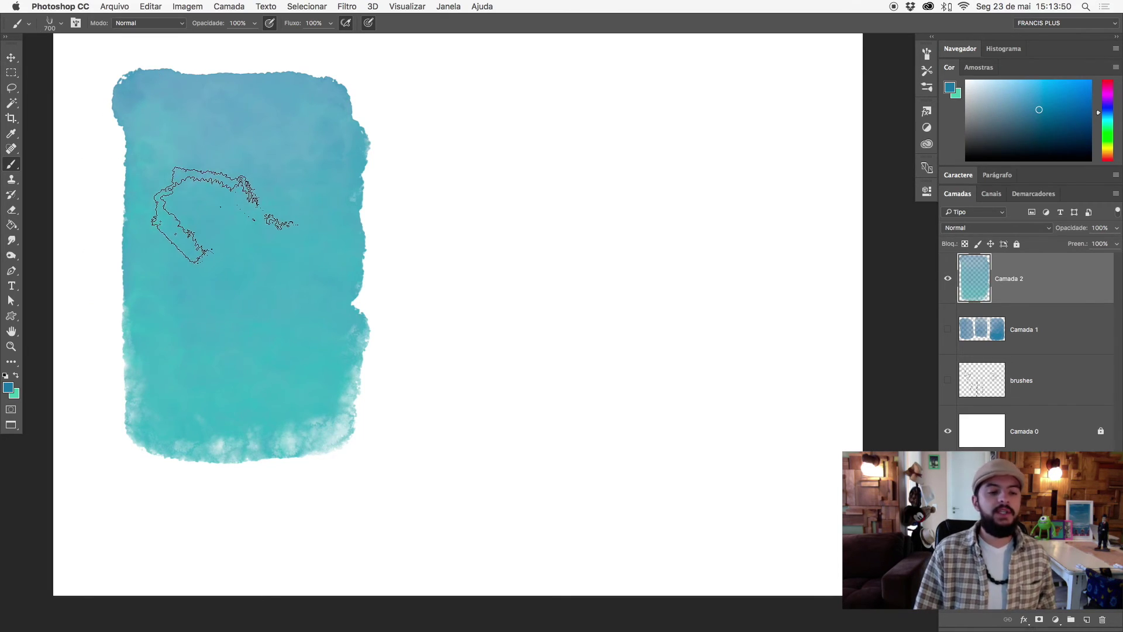
{"action": "right_click", "coordinate": [210, 221]}
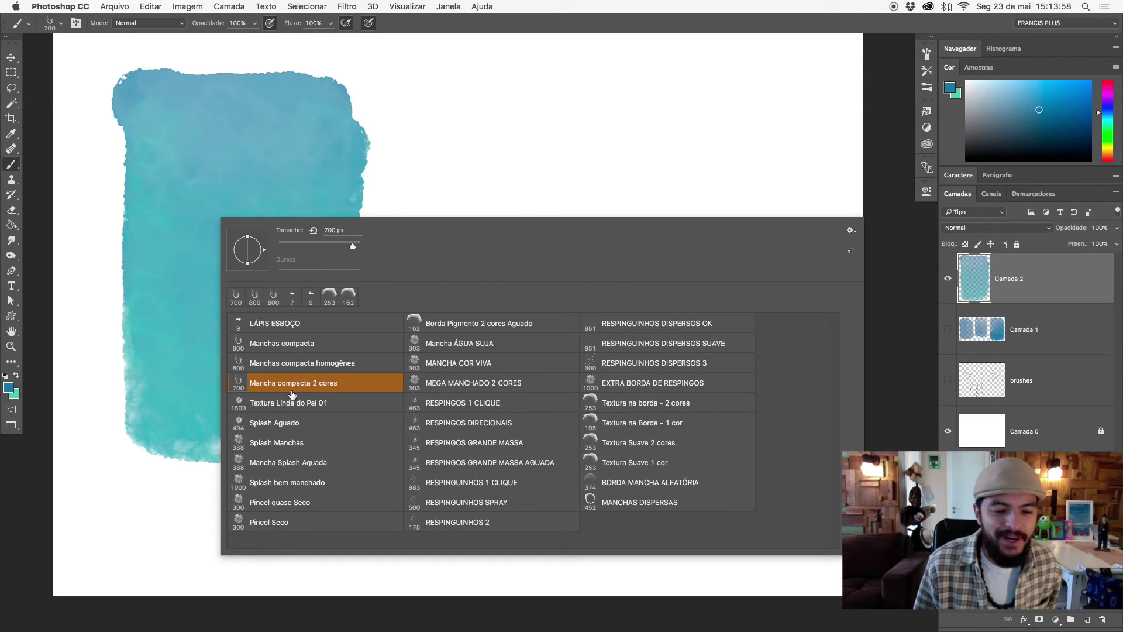
{"action": "left_click", "coordinate": [292, 364]}
- Add a blue Manchas compacta square and a two-tone stain below it, then hide Camada 2
{"action": "left_click", "coordinate": [281, 344]}
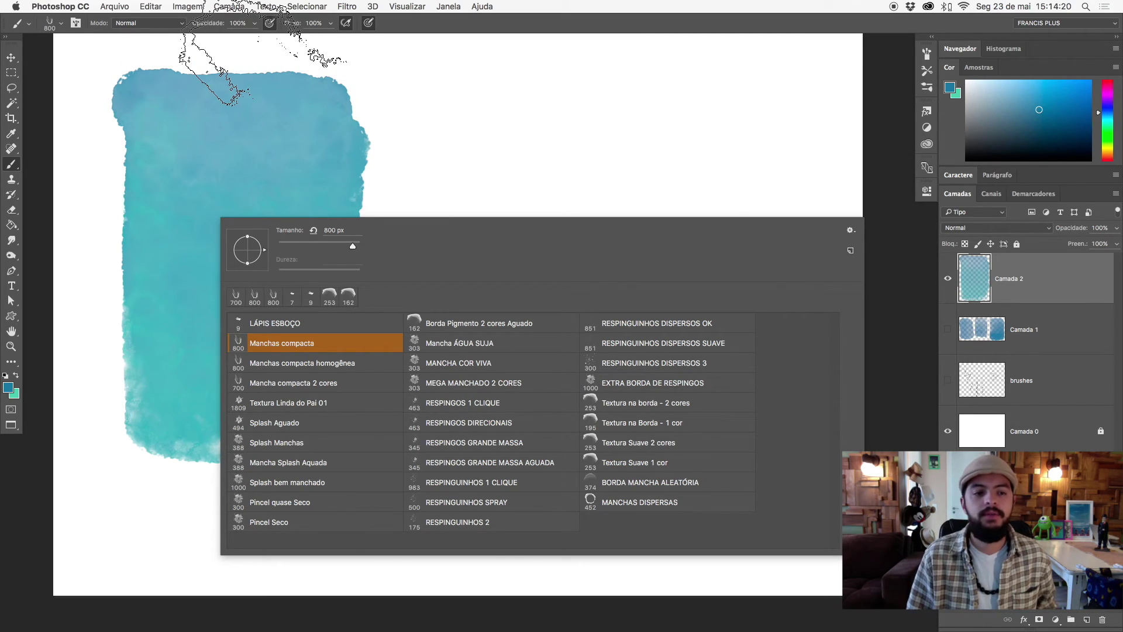
{"action": "mouse_move", "coordinate": [431, 134]}
{"action": "left_mouse_down"}
{"action": "mouse_move", "coordinate": [452, 98]}
{"action": "mouse_move", "coordinate": [530, 93]}
{"action": "mouse_move", "coordinate": [603, 224]}
{"action": "mouse_move", "coordinate": [565, 200]}
{"action": "mouse_move", "coordinate": [478, 231]}
{"action": "left_mouse_up"}
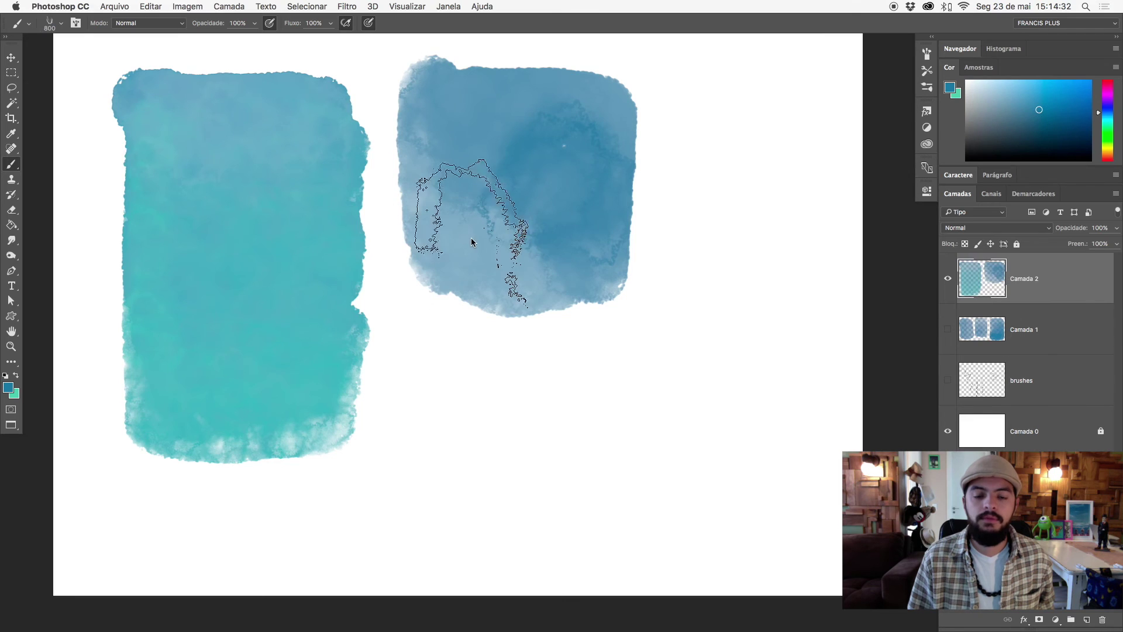
{"action": "right_click", "coordinate": [477, 235]}
{"action": "left_click", "coordinate": [559, 385]}
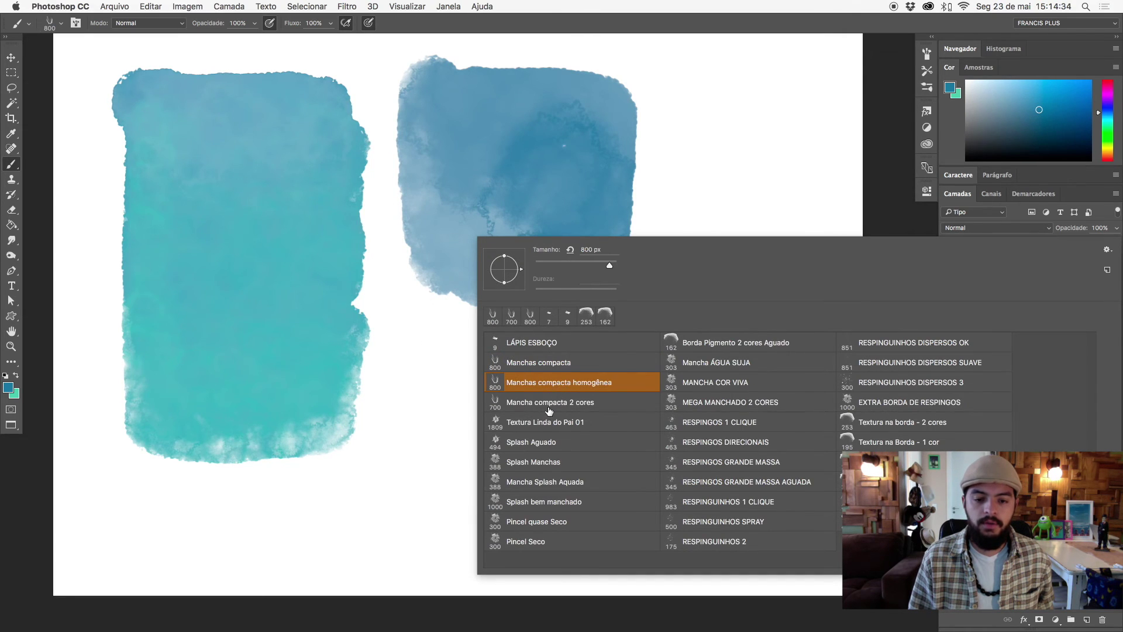
{"action": "left_click", "coordinate": [548, 403]}
{"action": "mouse_move", "coordinate": [427, 368]}
{"action": "left_mouse_down"}
{"action": "mouse_move", "coordinate": [412, 398]}
{"action": "mouse_move", "coordinate": [579, 414]}
{"action": "mouse_move", "coordinate": [619, 406]}
{"action": "mouse_move", "coordinate": [689, 426]}
{"action": "mouse_move", "coordinate": [684, 446]}
{"action": "mouse_move", "coordinate": [650, 447]}
{"action": "left_mouse_up"}
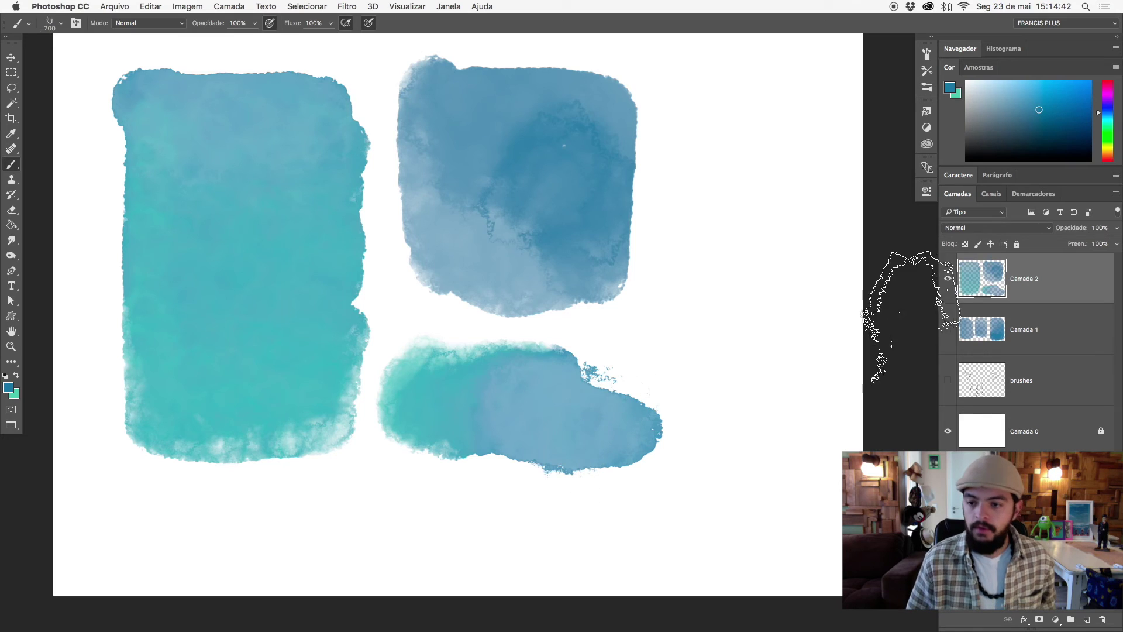
{"action": "left_click", "coordinate": [948, 279]}
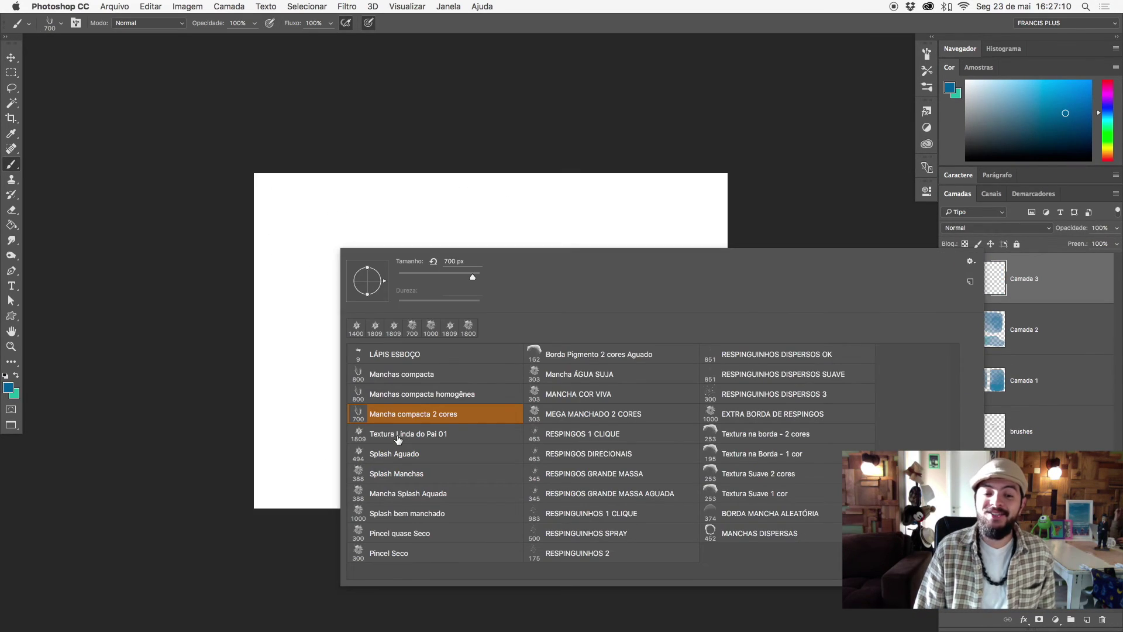
- Paint a large textured blue stain with the 1809 px Textura Linda do Pai 01 brush
{"action": "left_click", "coordinate": [396, 438]}
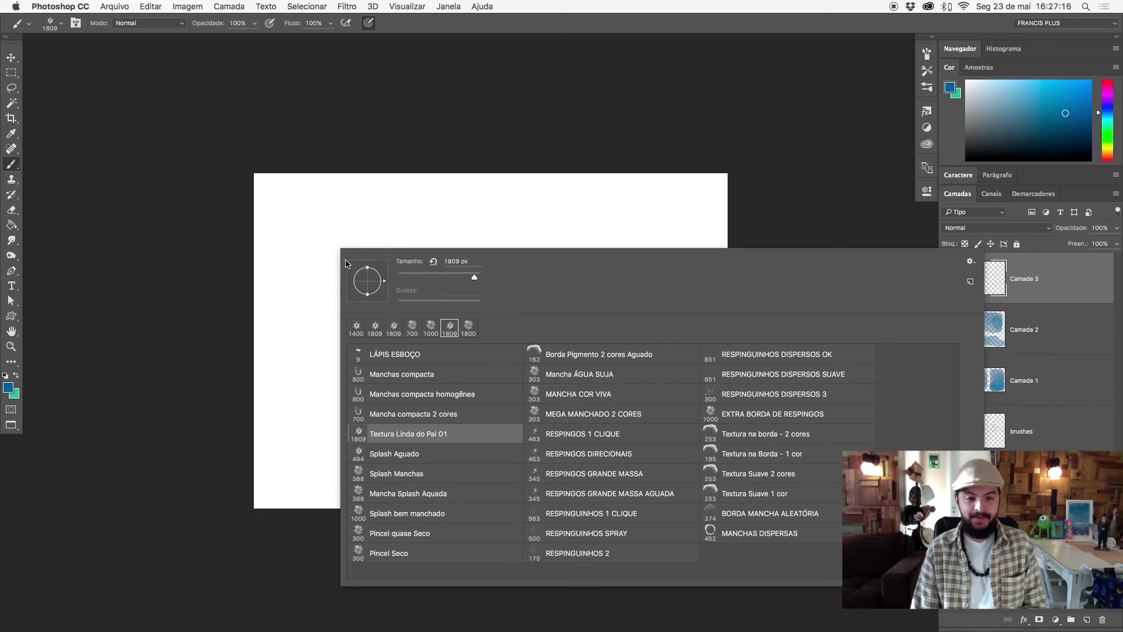
{"action": "key", "text": "Return"}
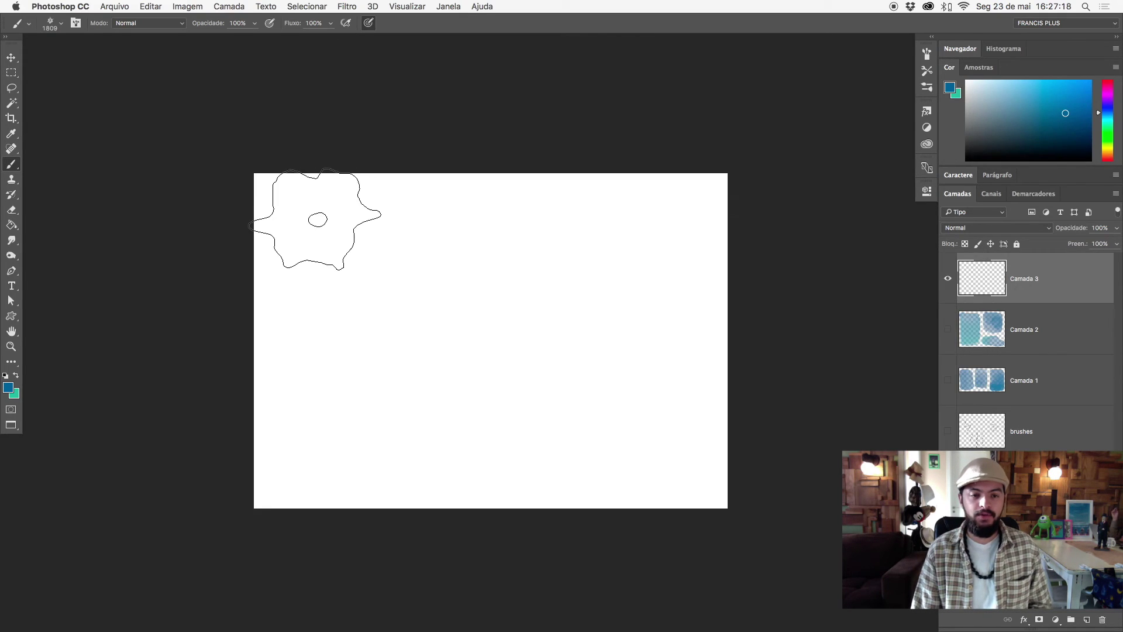
{"action": "mouse_move", "coordinate": [331, 229]}
{"action": "left_mouse_down"}
{"action": "mouse_move", "coordinate": [355, 364]}
{"action": "mouse_move", "coordinate": [376, 276]}
{"action": "mouse_move", "coordinate": [396, 326]}
{"action": "mouse_move", "coordinate": [431, 364]}
{"action": "mouse_move", "coordinate": [422, 259]}
{"action": "left_mouse_up"}
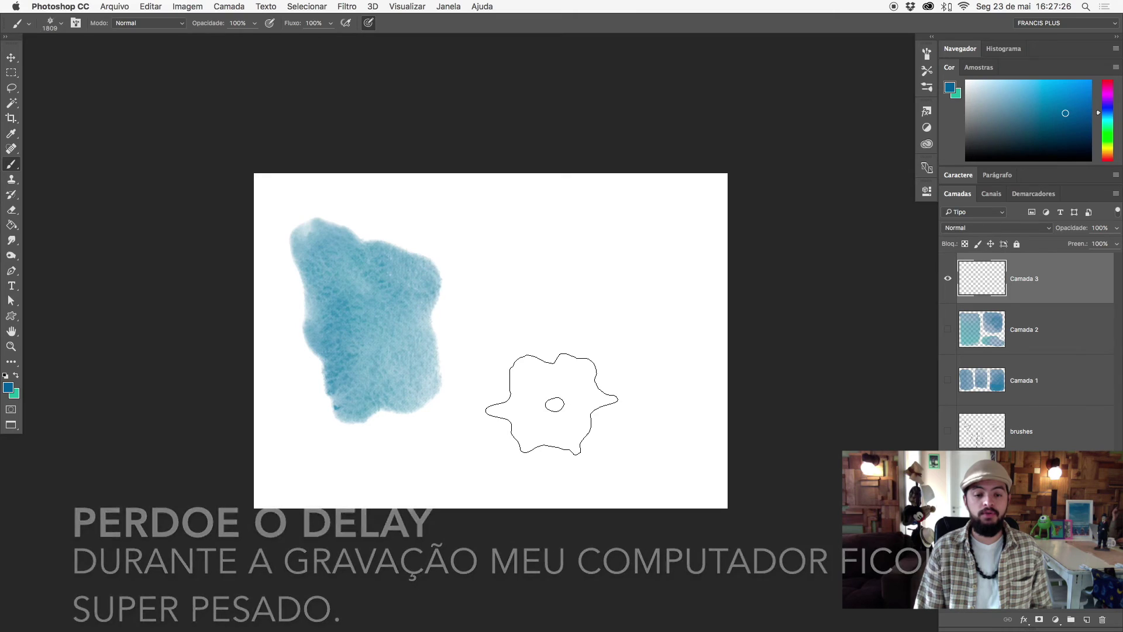
{"action": "mouse_move", "coordinate": [494, 401]}
{"action": "left_mouse_down"}
{"action": "mouse_move", "coordinate": [522, 345]}
{"action": "mouse_move", "coordinate": [527, 381]}
{"action": "mouse_move", "coordinate": [546, 392]}
{"action": "mouse_move", "coordinate": [472, 336]}
{"action": "mouse_move", "coordinate": [523, 355]}
{"action": "left_mouse_up"}
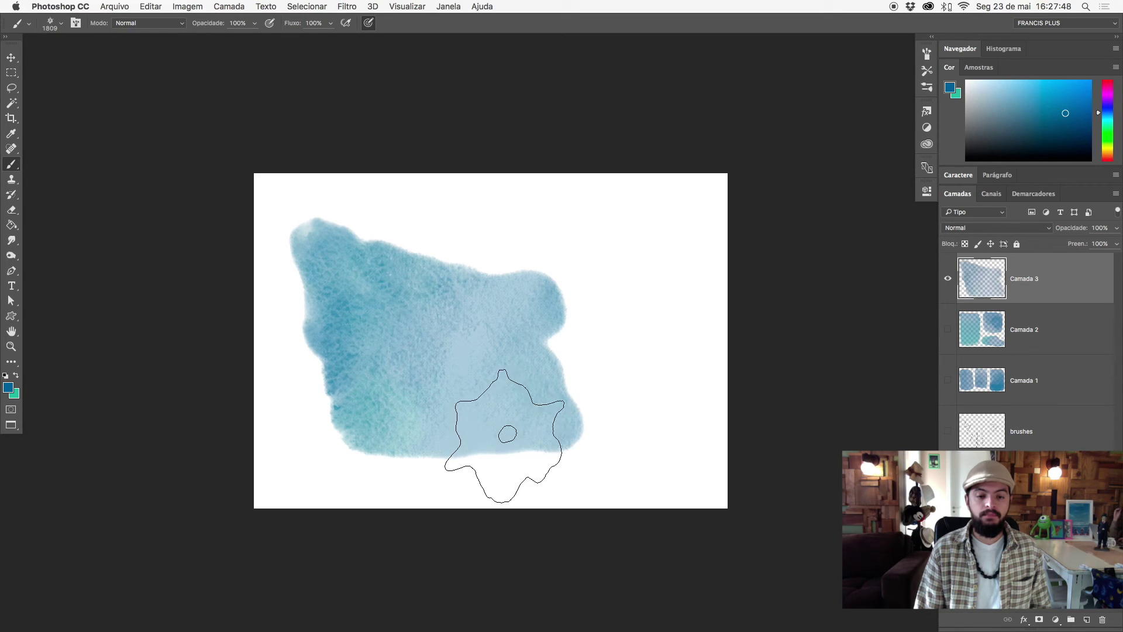
- Add three darker dabs across the stain, then hide Camada 3
{"action": "left_click", "coordinate": [539, 382]}
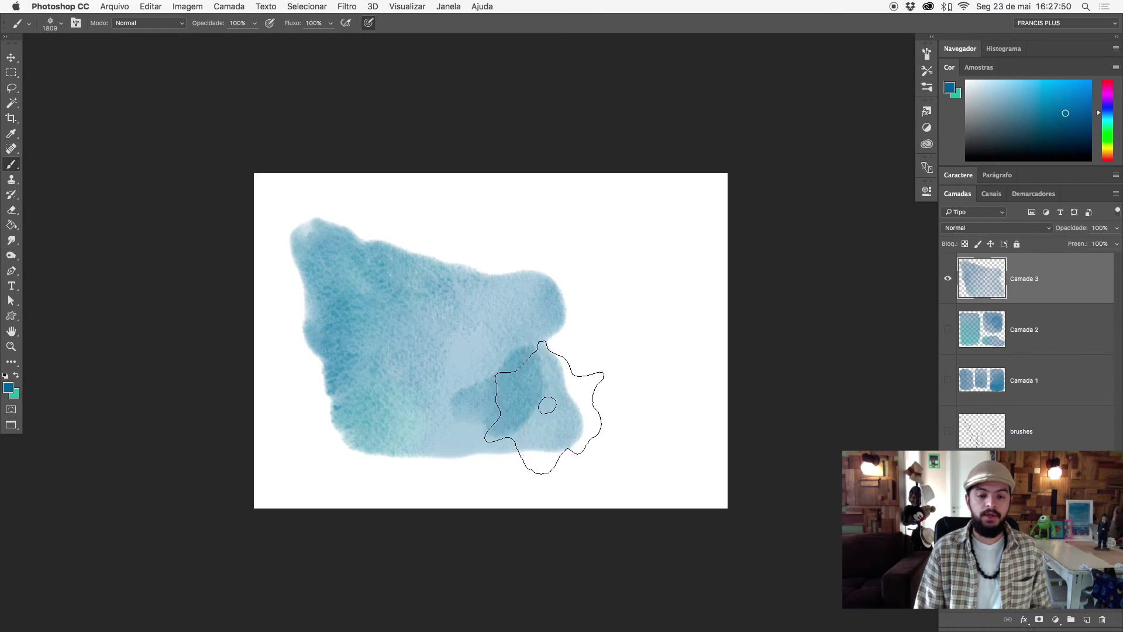
{"action": "left_click", "coordinate": [477, 374]}
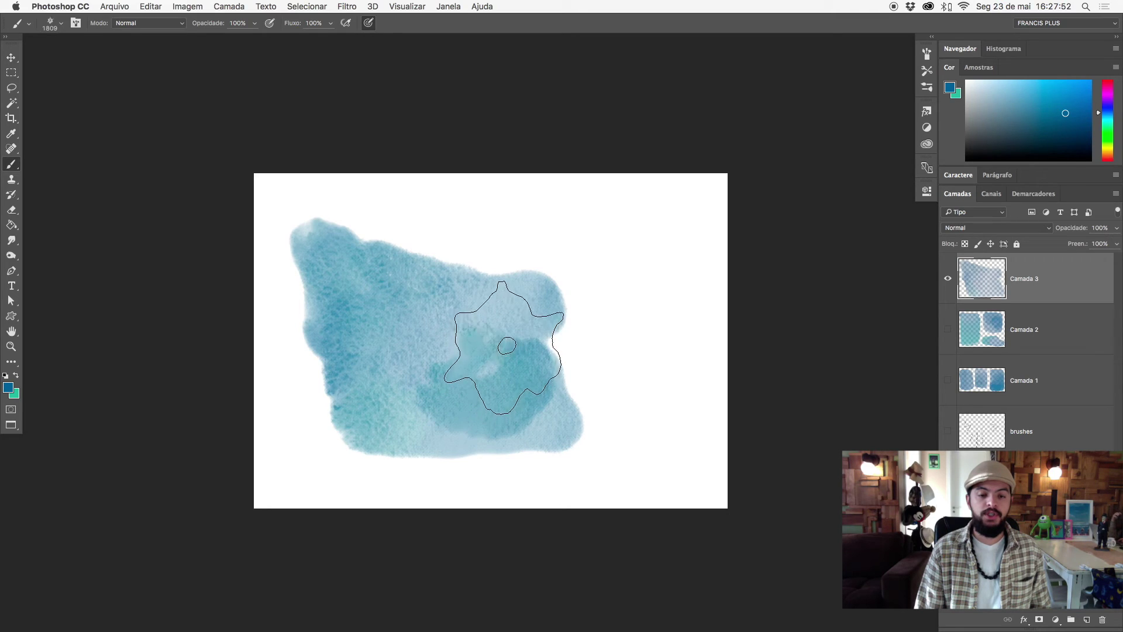
{"action": "left_click", "coordinate": [502, 318]}
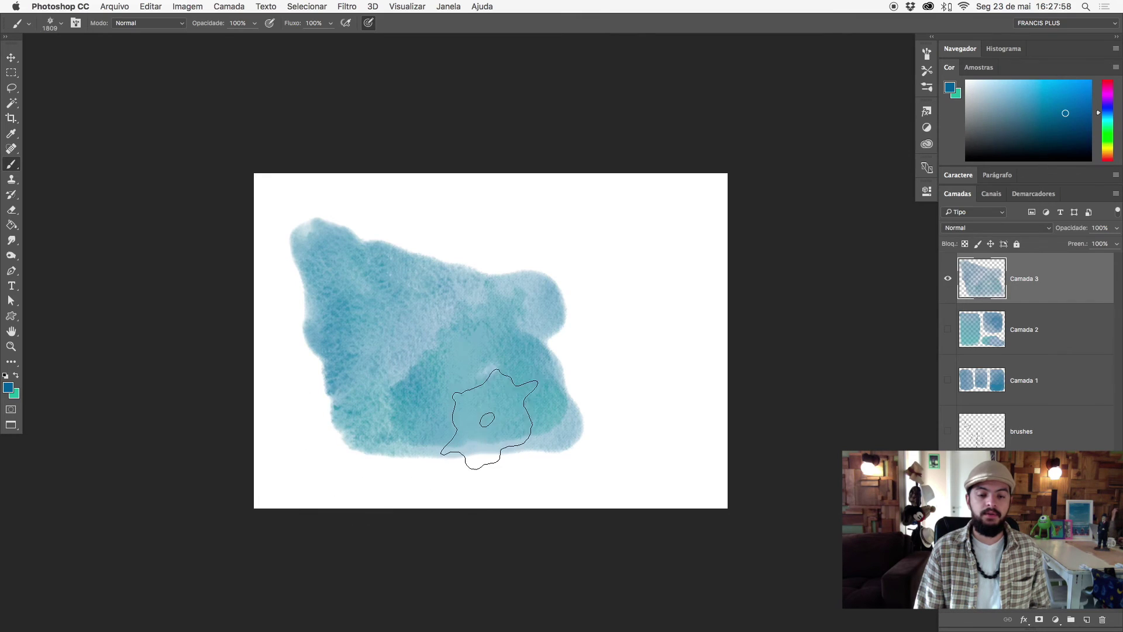
{"action": "scroll", "coordinate": [514, 367], "scroll_direction": "up", "scroll_amount": 2}
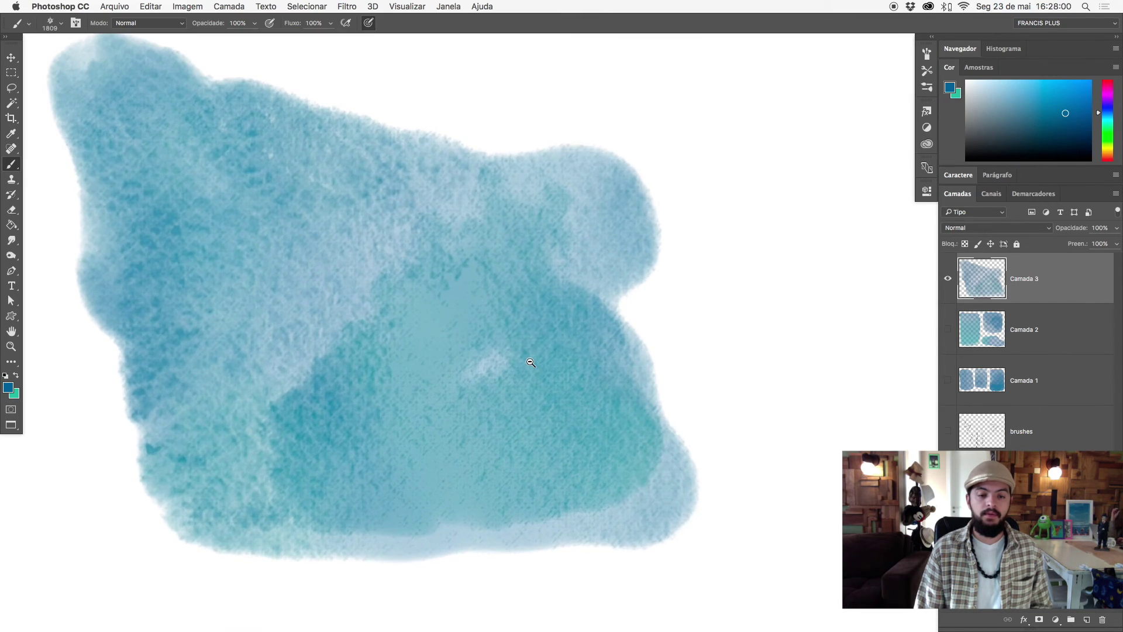
{"action": "left_click", "coordinate": [948, 279]}
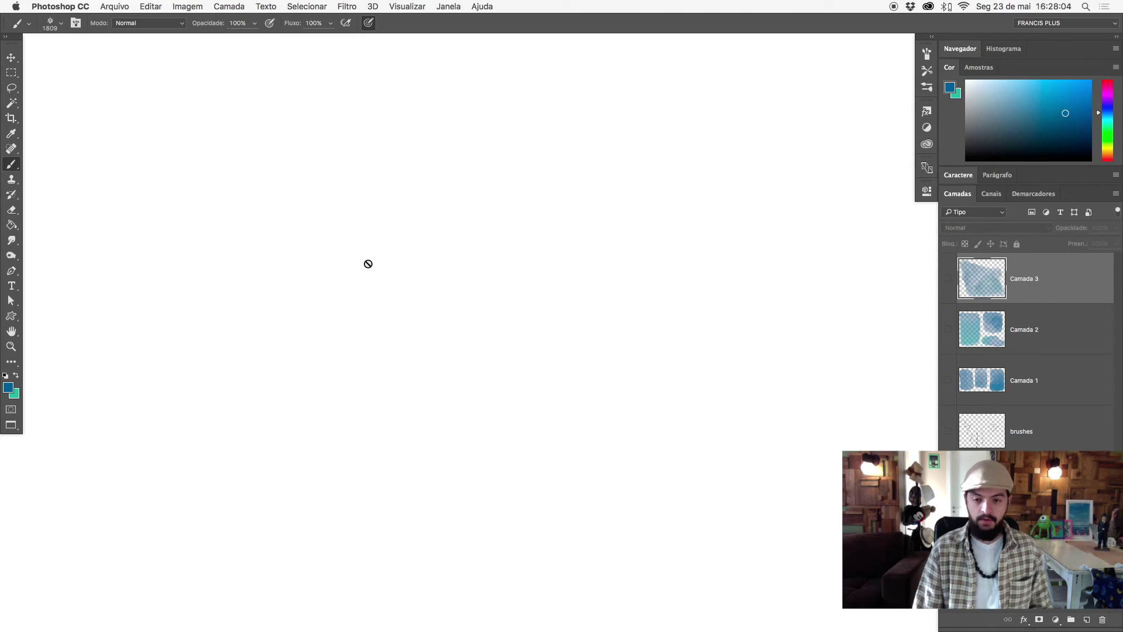
- On a new layer, paint a wide blue band at top-left with the brush at 600 px
{"action": "left_click", "coordinate": [1086, 619]}
{"action": "key", "text": "bracketleft"}
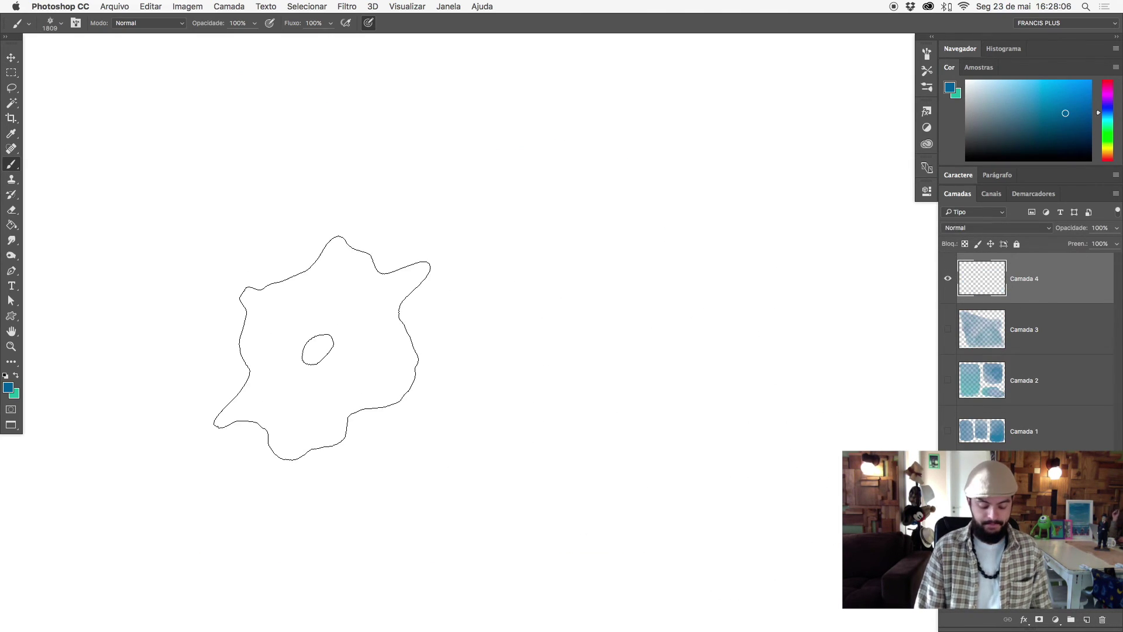
{"action": "key", "text": "bracketleft"}
{"action": "key", "text": "bracketleft"}
{"action": "key", "text": "bracketleft"}
{"action": "key", "text": "bracketleft"}
{"action": "key", "text": "bracketleft"}
{"action": "key", "text": "bracketleft"}
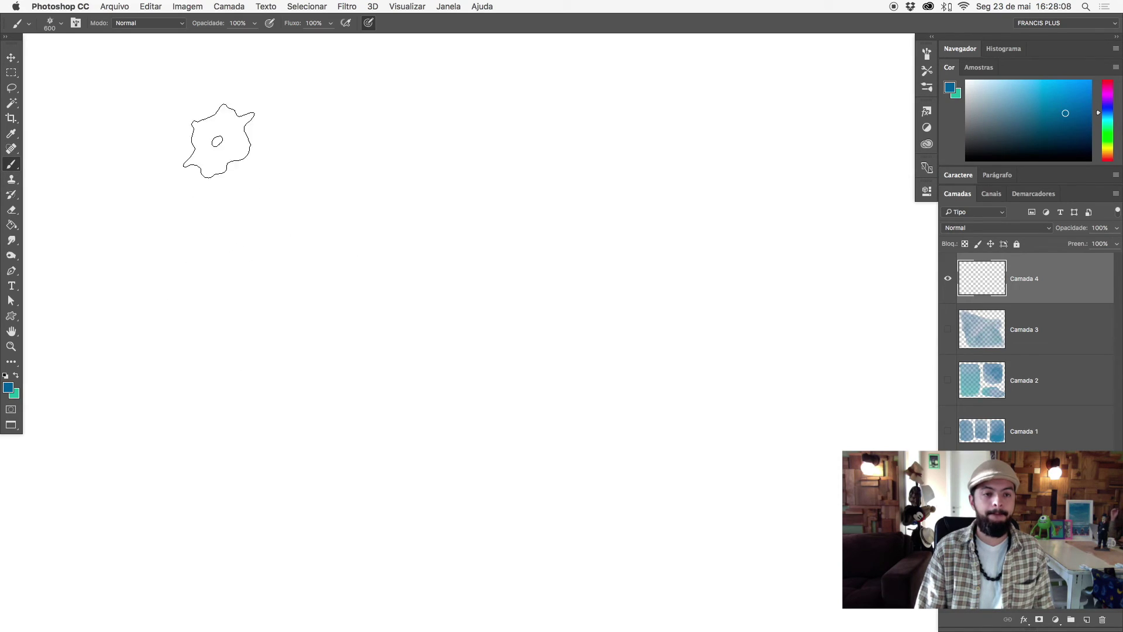
{"action": "left_click_drag", "start_coordinate": [176, 117], "coordinate": [170, 103]}
{"action": "mouse_move", "coordinate": [313, 113]}
{"action": "left_mouse_down"}
{"action": "mouse_move", "coordinate": [371, 105]}
{"action": "mouse_move", "coordinate": [151, 151]}
{"action": "mouse_move", "coordinate": [426, 139]}
{"action": "mouse_move", "coordinate": [170, 166]}
{"action": "mouse_move", "coordinate": [401, 100]}
{"action": "mouse_move", "coordinate": [181, 175]}
{"action": "mouse_move", "coordinate": [235, 181]}
{"action": "mouse_move", "coordinate": [281, 144]}
{"action": "mouse_move", "coordinate": [363, 159]}
{"action": "mouse_move", "coordinate": [308, 157]}
{"action": "mouse_move", "coordinate": [321, 196]}
{"action": "mouse_move", "coordinate": [345, 183]}
{"action": "mouse_move", "coordinate": [322, 233]}
{"action": "mouse_move", "coordinate": [467, 160]}
{"action": "mouse_move", "coordinate": [275, 212]}
{"action": "mouse_move", "coordinate": [218, 275]}
{"action": "mouse_move", "coordinate": [484, 221]}
{"action": "mouse_move", "coordinate": [296, 296]}
{"action": "mouse_move", "coordinate": [146, 251]}
{"action": "mouse_move", "coordinate": [201, 321]}
{"action": "mouse_move", "coordinate": [446, 296]}
{"action": "mouse_move", "coordinate": [401, 269]}
{"action": "mouse_move", "coordinate": [469, 236]}
{"action": "left_mouse_up"}
- Darken the block's lower-right, right edge, upper areas and middle
{"action": "mouse_move", "coordinate": [502, 196]}
{"action": "left_mouse_down"}
{"action": "mouse_move", "coordinate": [446, 280]}
{"action": "mouse_move", "coordinate": [356, 306]}
{"action": "mouse_move", "coordinate": [451, 187]}
{"action": "mouse_move", "coordinate": [283, 264]}
{"action": "mouse_move", "coordinate": [281, 300]}
{"action": "mouse_move", "coordinate": [451, 326]}
{"action": "mouse_move", "coordinate": [486, 154]}
{"action": "mouse_move", "coordinate": [362, 228]}
{"action": "mouse_move", "coordinate": [416, 136]}
{"action": "mouse_move", "coordinate": [439, 157]}
{"action": "mouse_move", "coordinate": [284, 234]}
{"action": "mouse_move", "coordinate": [193, 258]}
{"action": "mouse_move", "coordinate": [164, 199]}
{"action": "mouse_move", "coordinate": [186, 321]}
{"action": "mouse_move", "coordinate": [302, 274]}
{"action": "mouse_move", "coordinate": [281, 175]}
{"action": "mouse_move", "coordinate": [377, 310]}
{"action": "left_mouse_up"}
{"action": "mouse_move", "coordinate": [478, 310]}
{"action": "left_mouse_down"}
{"action": "mouse_move", "coordinate": [509, 220]}
{"action": "mouse_move", "coordinate": [521, 311]}
{"action": "mouse_move", "coordinate": [485, 252]}
{"action": "left_mouse_up"}
{"action": "mouse_move", "coordinate": [477, 120]}
{"action": "left_mouse_down"}
{"action": "mouse_move", "coordinate": [356, 113]}
{"action": "mouse_move", "coordinate": [332, 187]}
{"action": "left_mouse_up"}
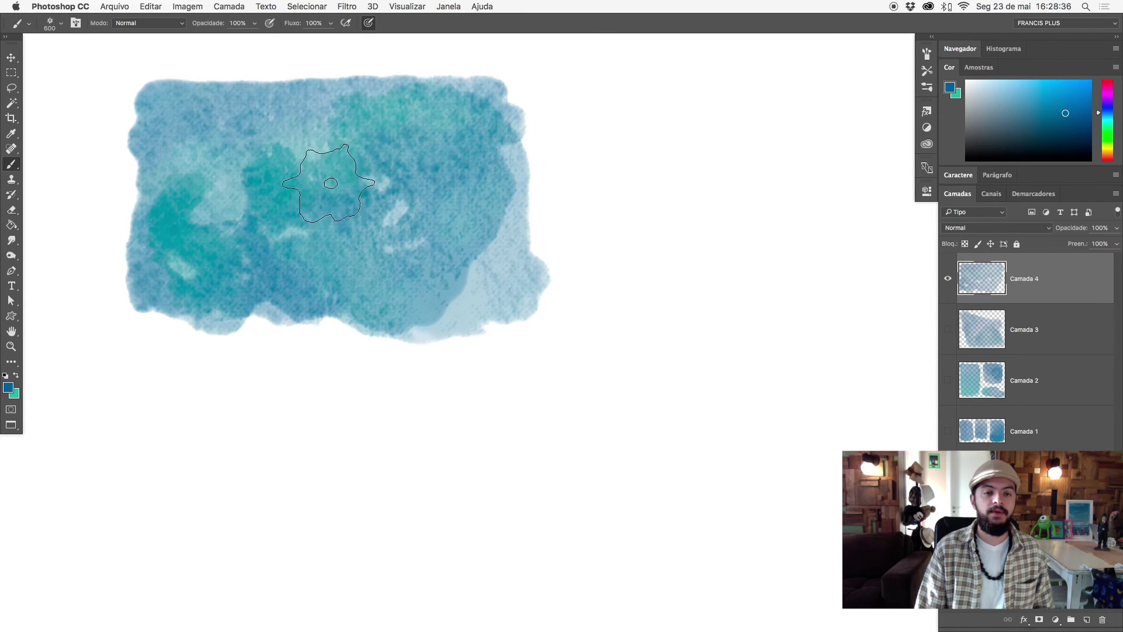
{"action": "mouse_move", "coordinate": [262, 168]}
{"action": "left_mouse_down"}
{"action": "mouse_move", "coordinate": [232, 211]}
{"action": "mouse_move", "coordinate": [130, 156]}
{"action": "mouse_move", "coordinate": [138, 301]}
{"action": "left_mouse_up"}
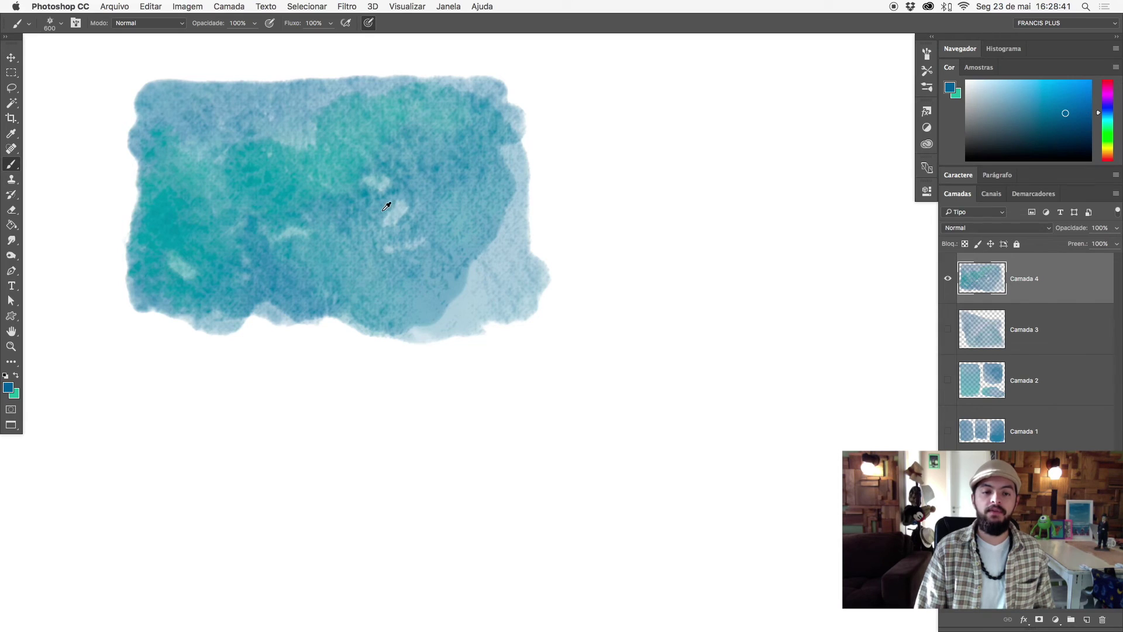
- Sample a teal from the painting, then set the paint hue to magenta
{"action": "left_click", "coordinate": [377, 276], "text": "alt"}
{"action": "left_click", "coordinate": [385, 291], "text": "alt"}
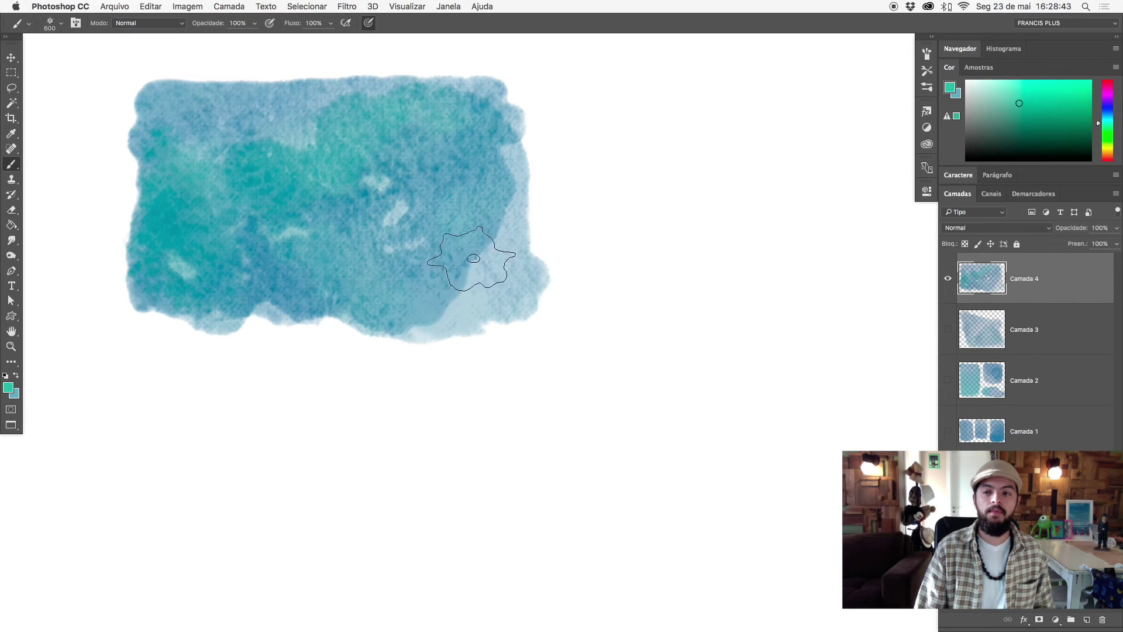
{"action": "left_click", "coordinate": [1109, 94]}
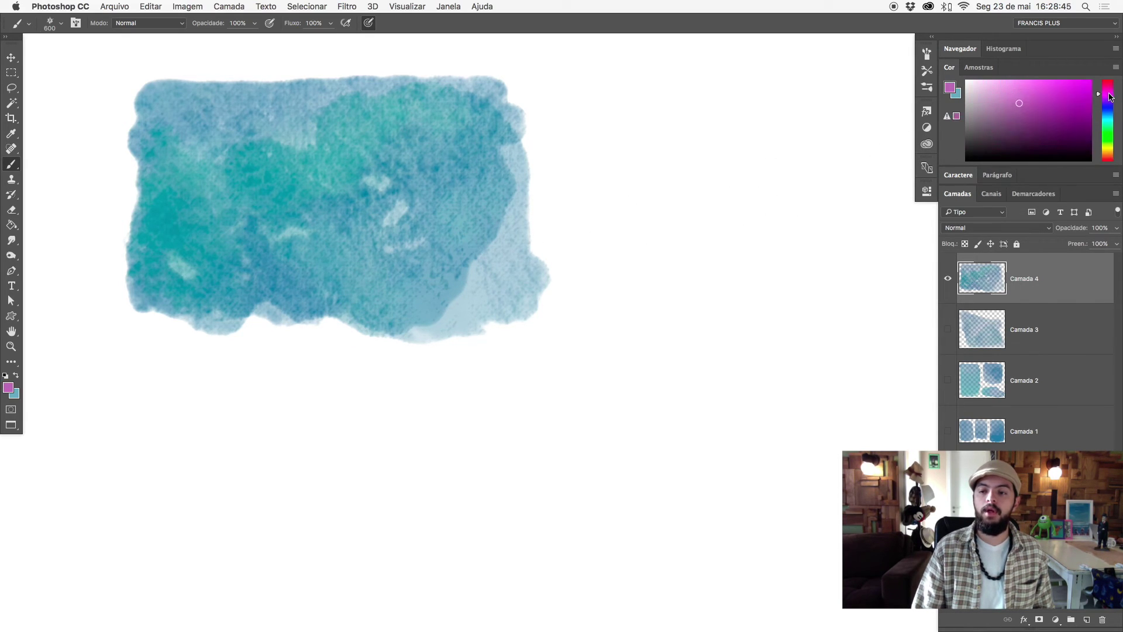
- Paint purple over the upper right and top of the Camada 4 block
{"action": "left_click", "coordinate": [1108, 100]}
{"action": "left_click_drag", "start_coordinate": [409, 100], "coordinate": [500, 143]}
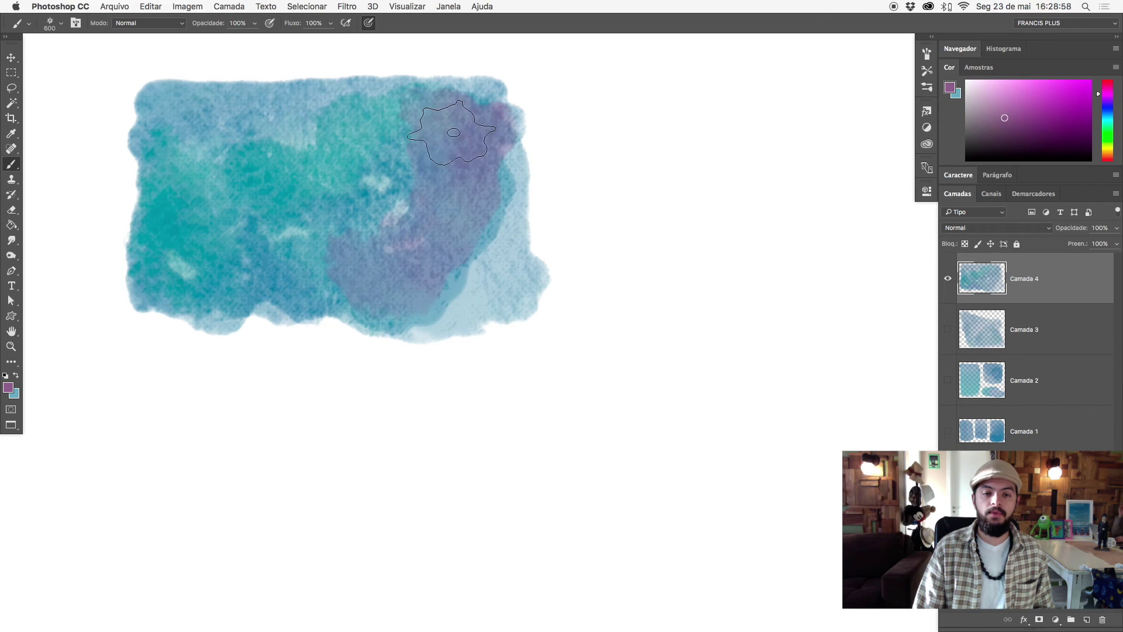
{"action": "left_click_drag", "start_coordinate": [400, 114], "coordinate": [375, 108]}
- With a 1100 px brush and transparency locked, tint the middle and lower-left purple
{"action": "key", "text": "]"}
{"action": "key", "text": "]"}
{"action": "key", "text": "]"}
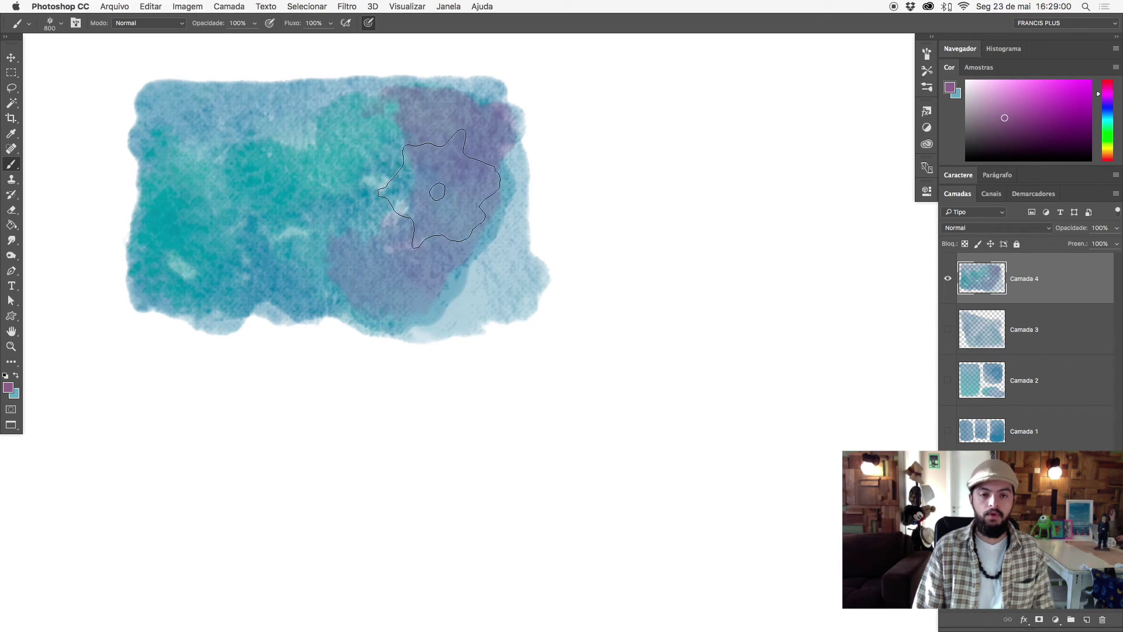
{"action": "key", "text": "slash"}
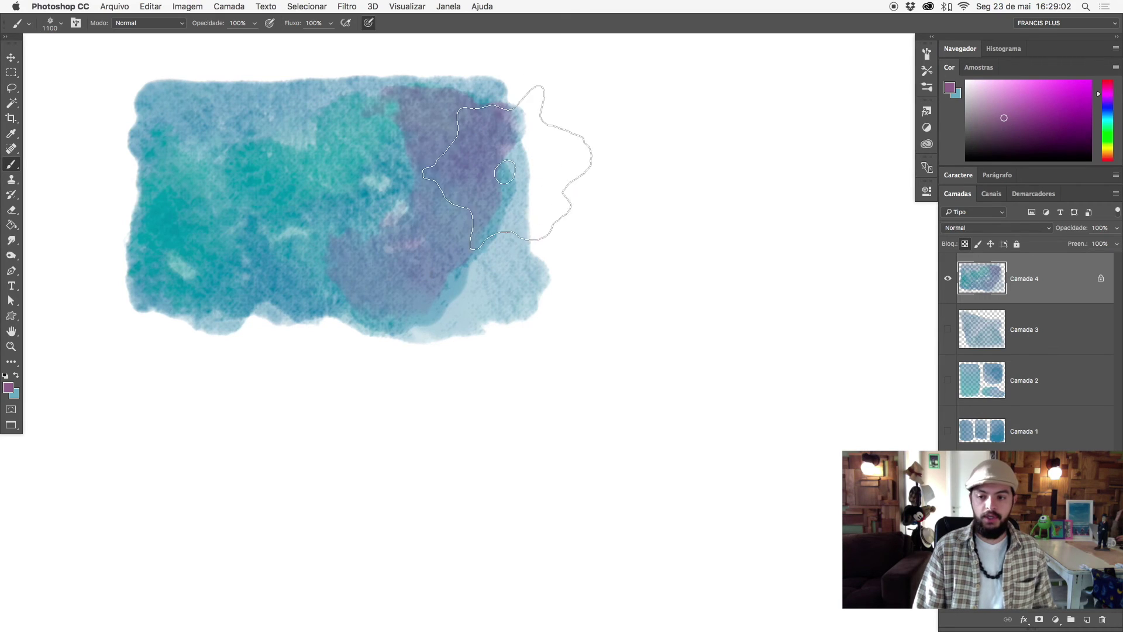
{"action": "mouse_move", "coordinate": [419, 210]}
{"action": "left_mouse_down"}
{"action": "mouse_move", "coordinate": [374, 222]}
{"action": "mouse_move", "coordinate": [273, 311]}
{"action": "left_mouse_up"}
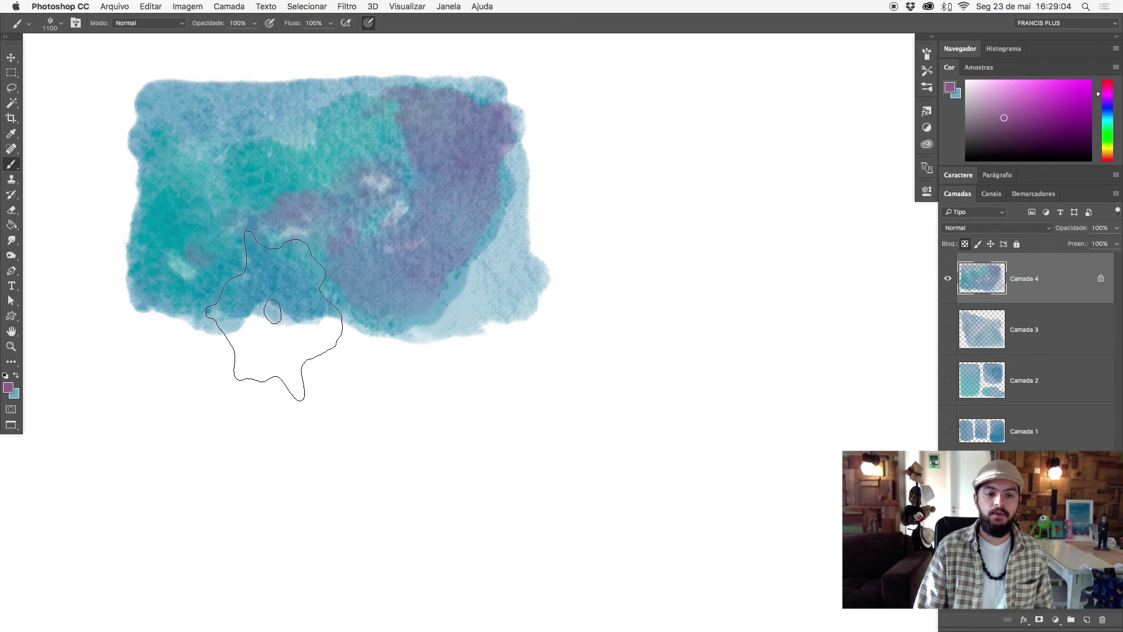
{"action": "left_click_drag", "start_coordinate": [207, 299], "coordinate": [163, 245]}
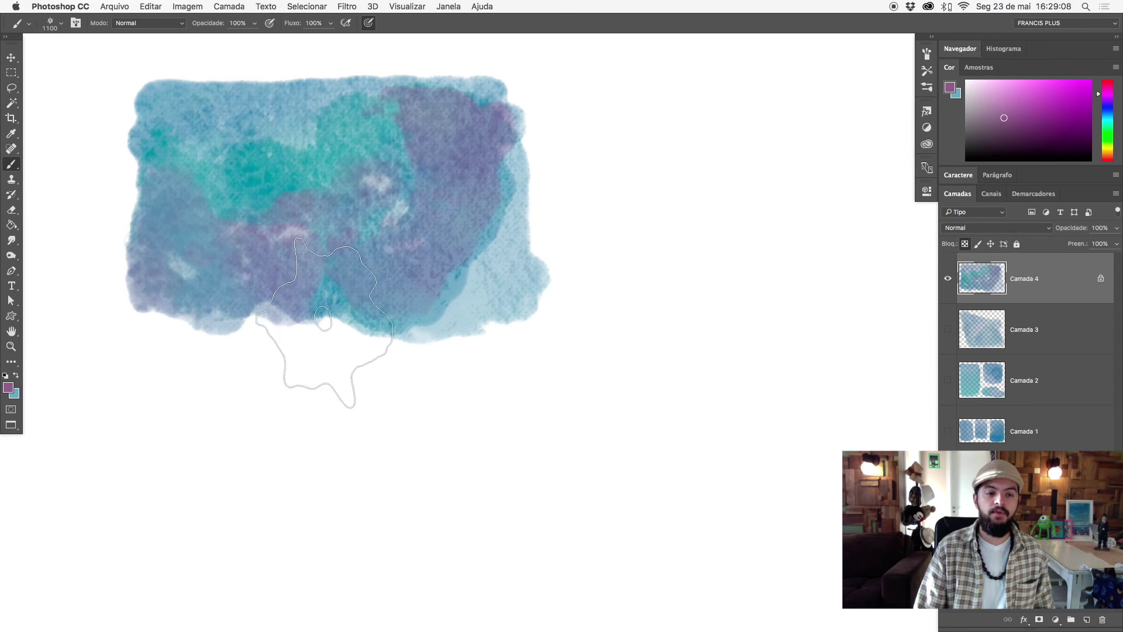
{"action": "mouse_move", "coordinate": [440, 357]}
{"action": "left_mouse_down"}
{"action": "mouse_move", "coordinate": [501, 230]}
{"action": "mouse_move", "coordinate": [501, 283]}
{"action": "mouse_move", "coordinate": [459, 326]}
{"action": "mouse_move", "coordinate": [287, 305]}
{"action": "mouse_move", "coordinate": [401, 238]}
{"action": "left_mouse_up"}
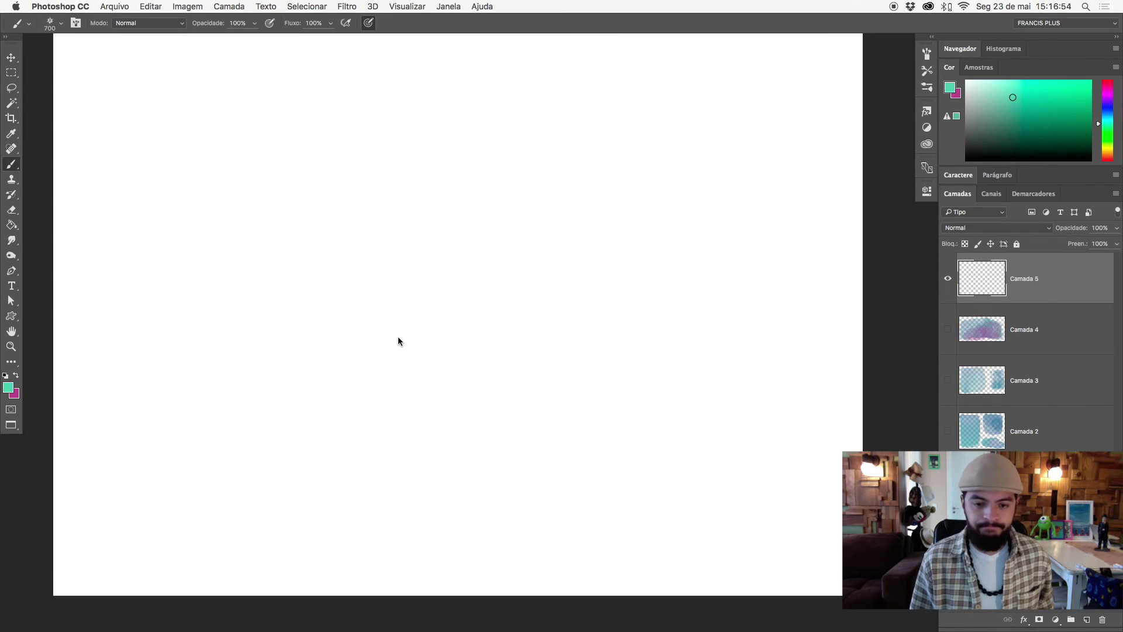
- Brush teal and lavender strokes over the Camada 5 stain, undoing the last teal stroke
{"action": "right_click", "coordinate": [396, 339]}
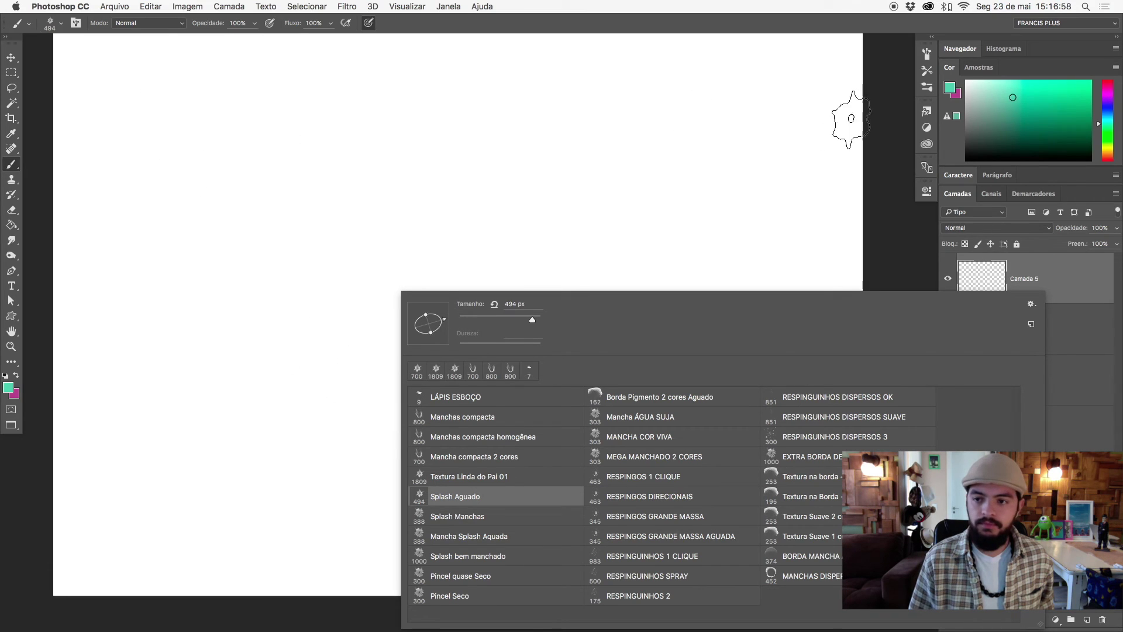
{"action": "mouse_move", "coordinate": [94, 103]}
{"action": "left_mouse_down"}
{"action": "mouse_move", "coordinate": [239, 100]}
{"action": "mouse_move", "coordinate": [101, 107]}
{"action": "mouse_move", "coordinate": [255, 125]}
{"action": "mouse_move", "coordinate": [128, 175]}
{"action": "mouse_move", "coordinate": [241, 181]}
{"action": "left_mouse_up"}
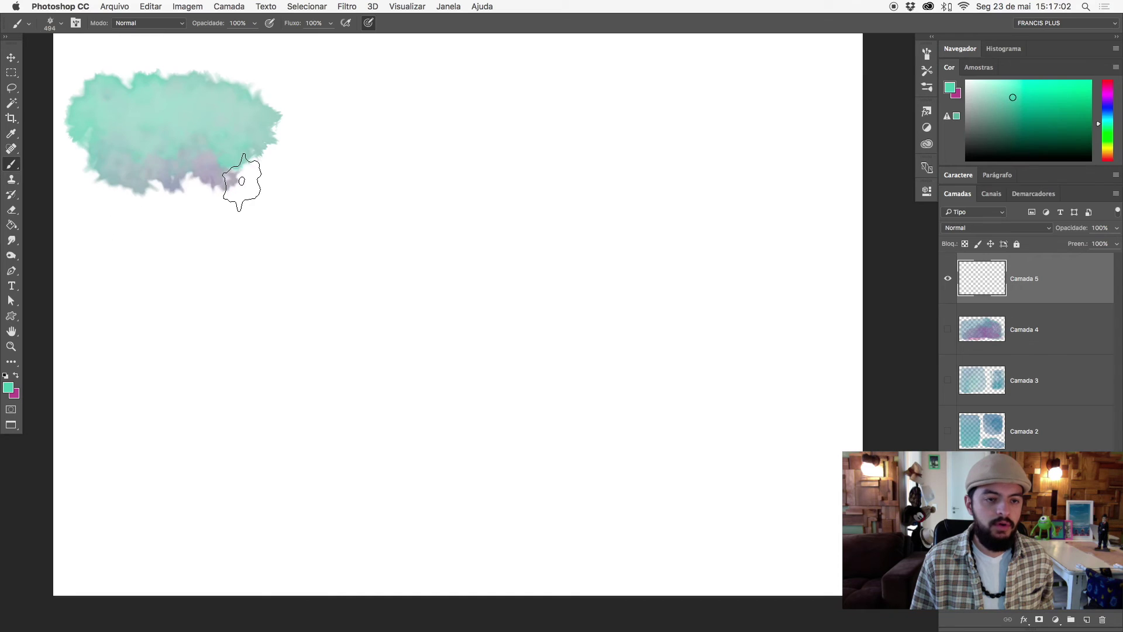
{"action": "mouse_move", "coordinate": [138, 199]}
{"action": "left_mouse_down"}
{"action": "mouse_move", "coordinate": [238, 205]}
{"action": "mouse_move", "coordinate": [124, 196]}
{"action": "left_mouse_up"}
{"action": "mouse_move", "coordinate": [266, 260]}
{"action": "left_mouse_down"}
{"action": "mouse_move", "coordinate": [181, 236]}
{"action": "mouse_move", "coordinate": [223, 261]}
{"action": "mouse_move", "coordinate": [88, 248]}
{"action": "mouse_move", "coordinate": [193, 257]}
{"action": "mouse_move", "coordinate": [98, 253]}
{"action": "mouse_move", "coordinate": [195, 267]}
{"action": "mouse_move", "coordinate": [153, 283]}
{"action": "mouse_move", "coordinate": [223, 276]}
{"action": "mouse_move", "coordinate": [108, 288]}
{"action": "left_mouse_up"}
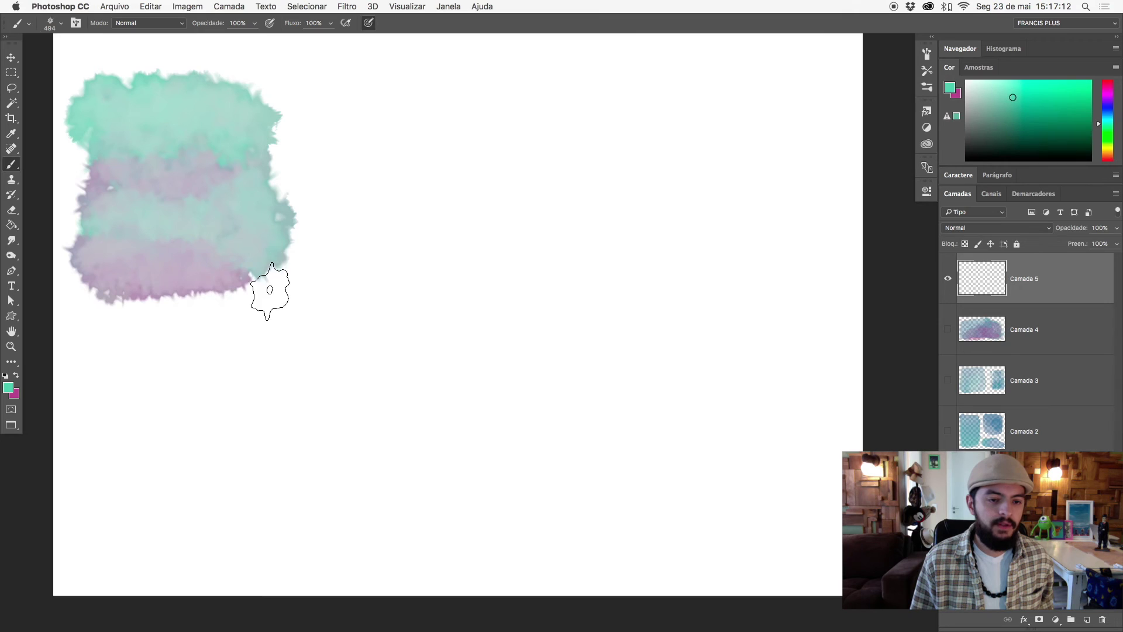
{"action": "left_click_drag", "start_coordinate": [272, 299], "coordinate": [253, 288]}
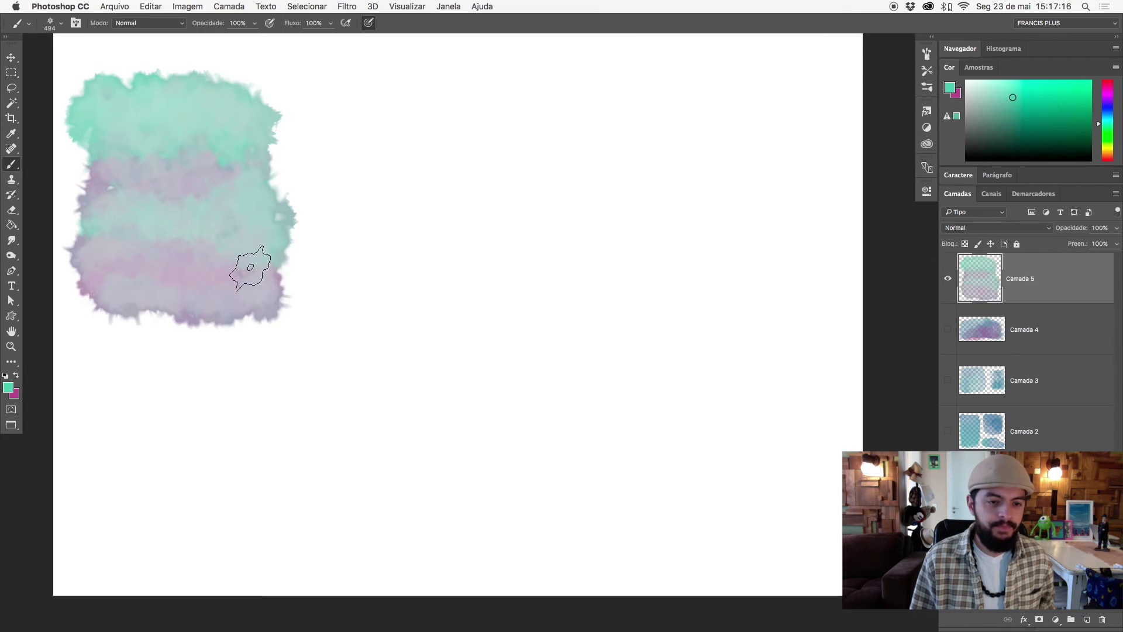
{"action": "mouse_move", "coordinate": [155, 283]}
{"action": "left_mouse_down"}
{"action": "mouse_move", "coordinate": [246, 250]}
{"action": "mouse_move", "coordinate": [259, 296]}
{"action": "left_mouse_up"}
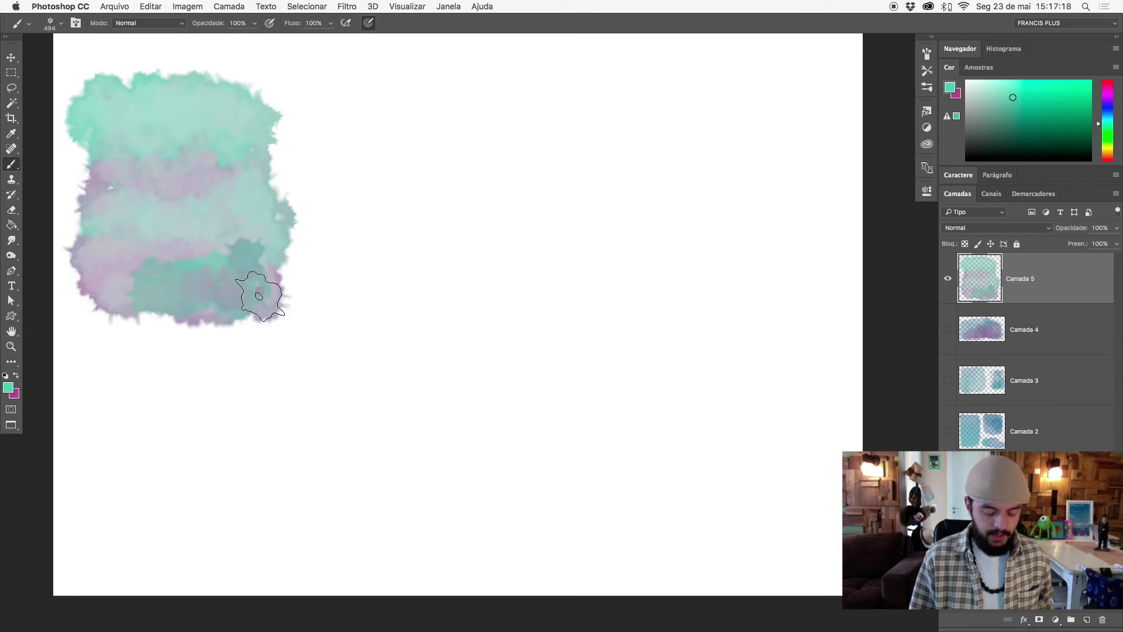
{"action": "key", "text": "super+z"}
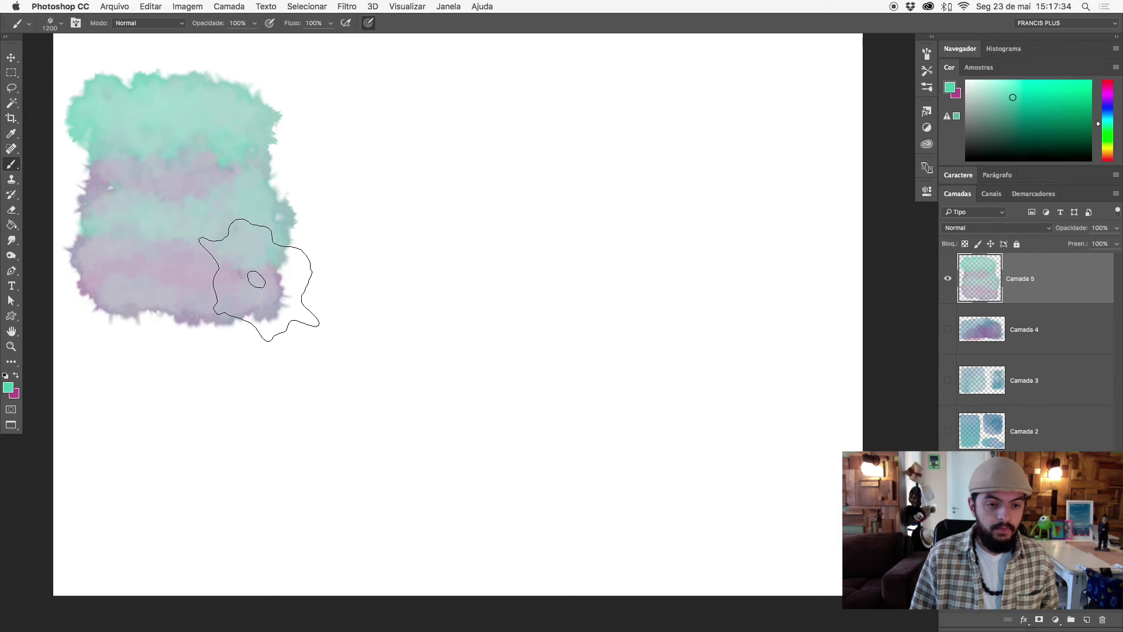
- Cover the stain's purple middle with teal, then hide Camada 5 and add empty layer Camada 6
{"action": "mouse_move", "coordinate": [256, 283]}
{"action": "left_mouse_down"}
{"action": "mouse_move", "coordinate": [121, 258]}
{"action": "mouse_move", "coordinate": [196, 227]}
{"action": "mouse_move", "coordinate": [183, 216]}
{"action": "mouse_move", "coordinate": [195, 275]}
{"action": "mouse_move", "coordinate": [250, 302]}
{"action": "mouse_move", "coordinate": [163, 251]}
{"action": "mouse_move", "coordinate": [100, 263]}
{"action": "mouse_move", "coordinate": [219, 248]}
{"action": "mouse_move", "coordinate": [213, 275]}
{"action": "mouse_move", "coordinate": [187, 263]}
{"action": "mouse_move", "coordinate": [113, 263]}
{"action": "mouse_move", "coordinate": [104, 78]}
{"action": "left_mouse_up"}
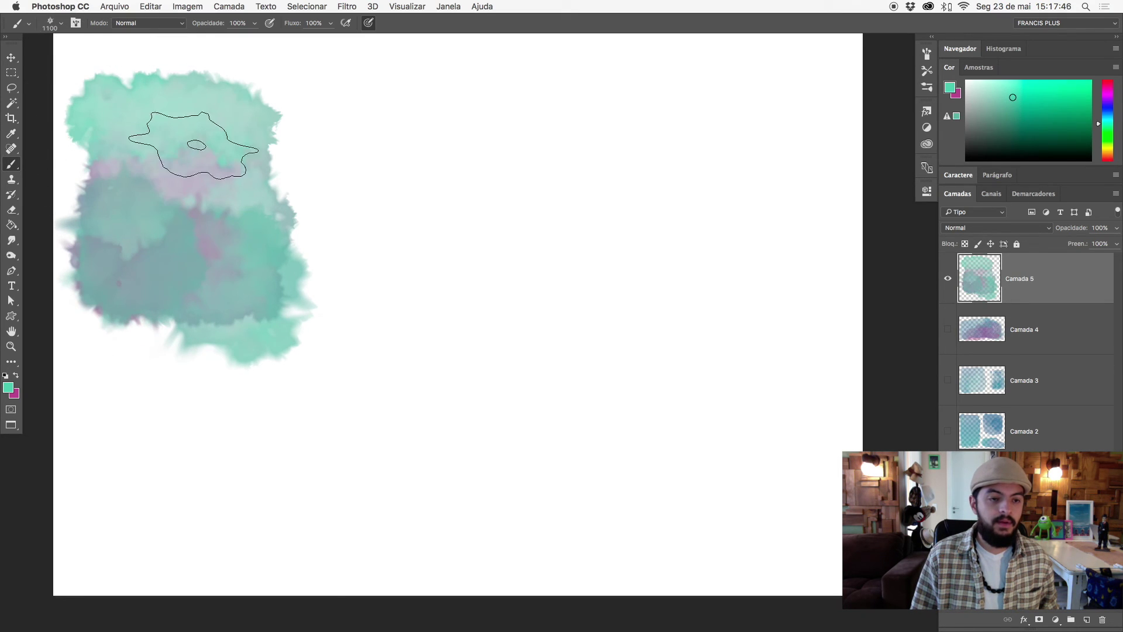
{"action": "mouse_move", "coordinate": [187, 251]}
{"action": "left_mouse_down"}
{"action": "mouse_move", "coordinate": [150, 287]}
{"action": "mouse_move", "coordinate": [238, 125]}
{"action": "left_mouse_up"}
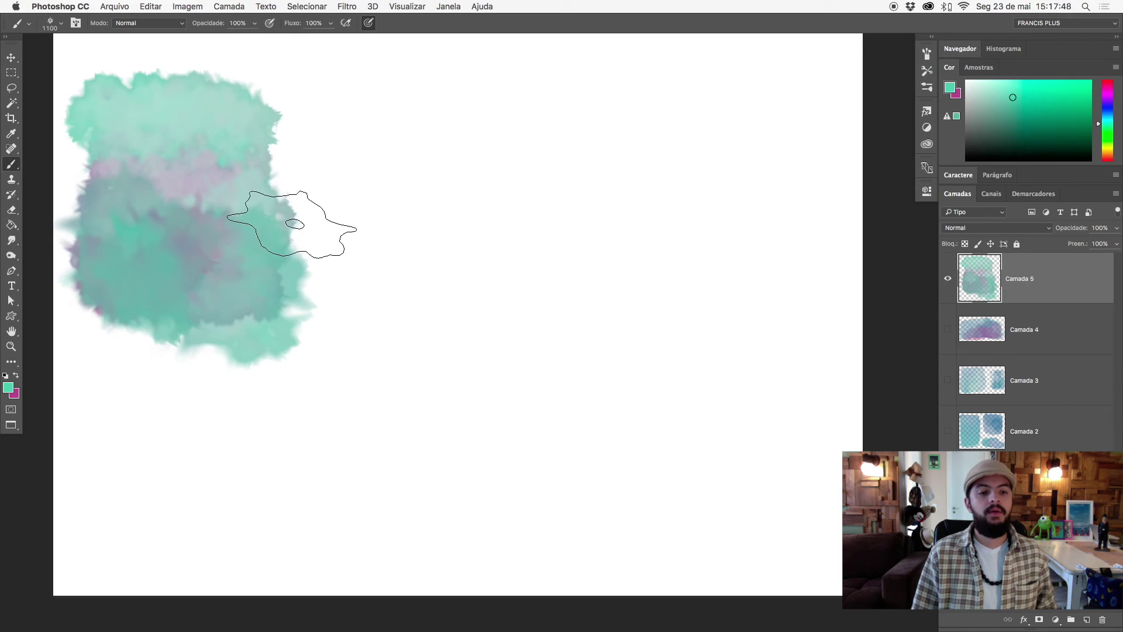
{"action": "mouse_move", "coordinate": [225, 301]}
{"action": "left_mouse_down"}
{"action": "mouse_move", "coordinate": [226, 192]}
{"action": "mouse_move", "coordinate": [242, 196]}
{"action": "left_mouse_up"}
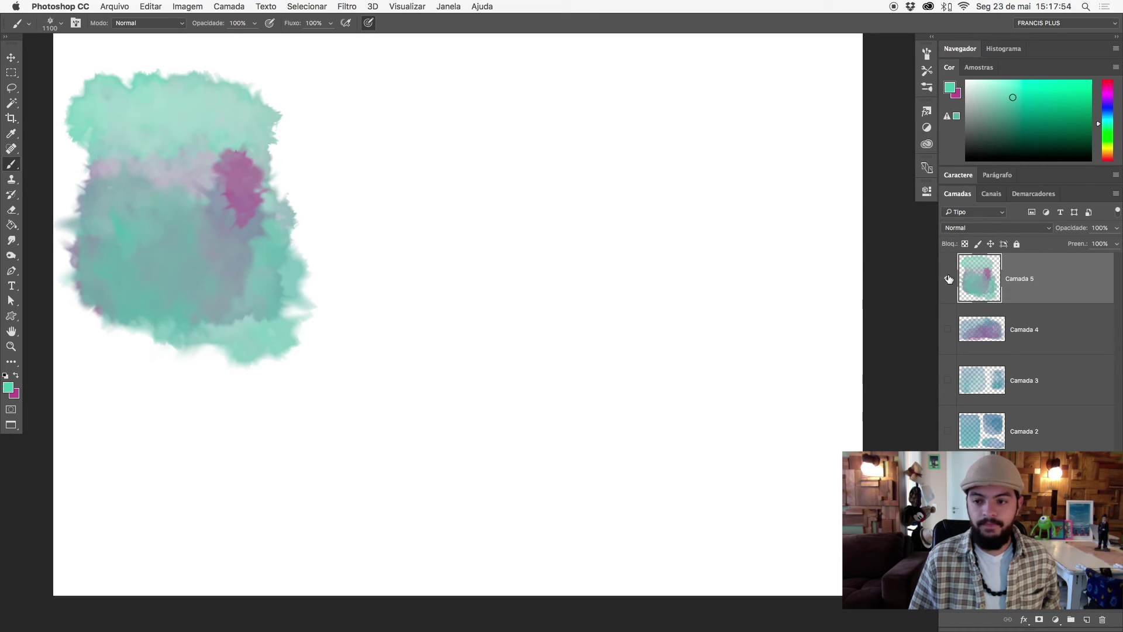
{"action": "left_click", "coordinate": [948, 279]}
{"action": "left_click", "coordinate": [1087, 622]}
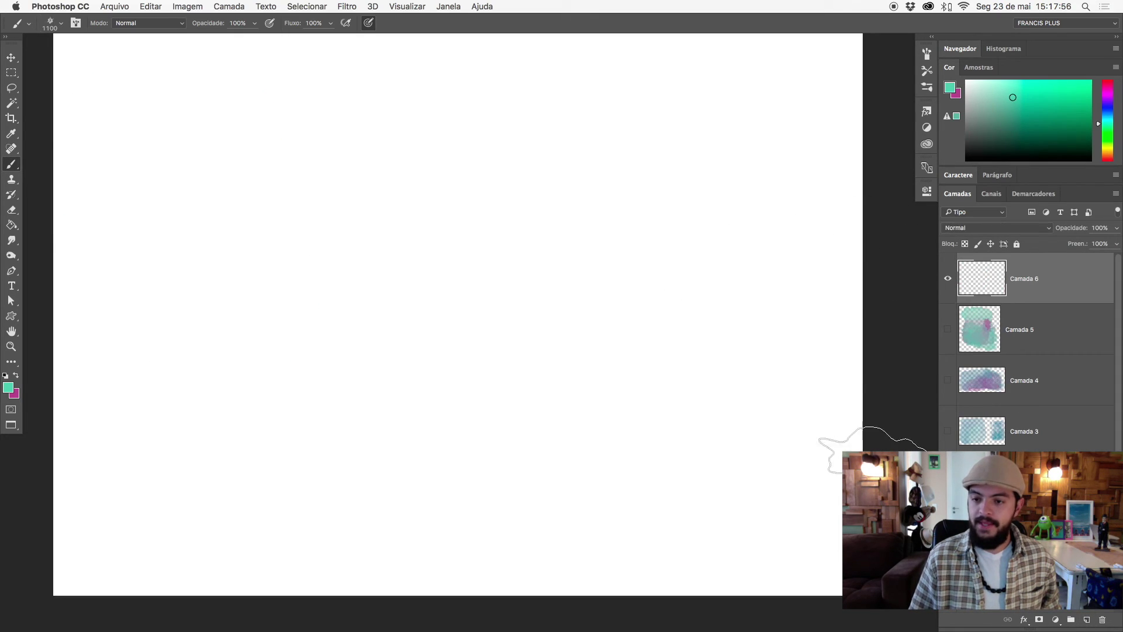
- Swap colours and paint a blue vertical stroke at upper left with the Splash Manchas brush
{"action": "key", "text": "x"}
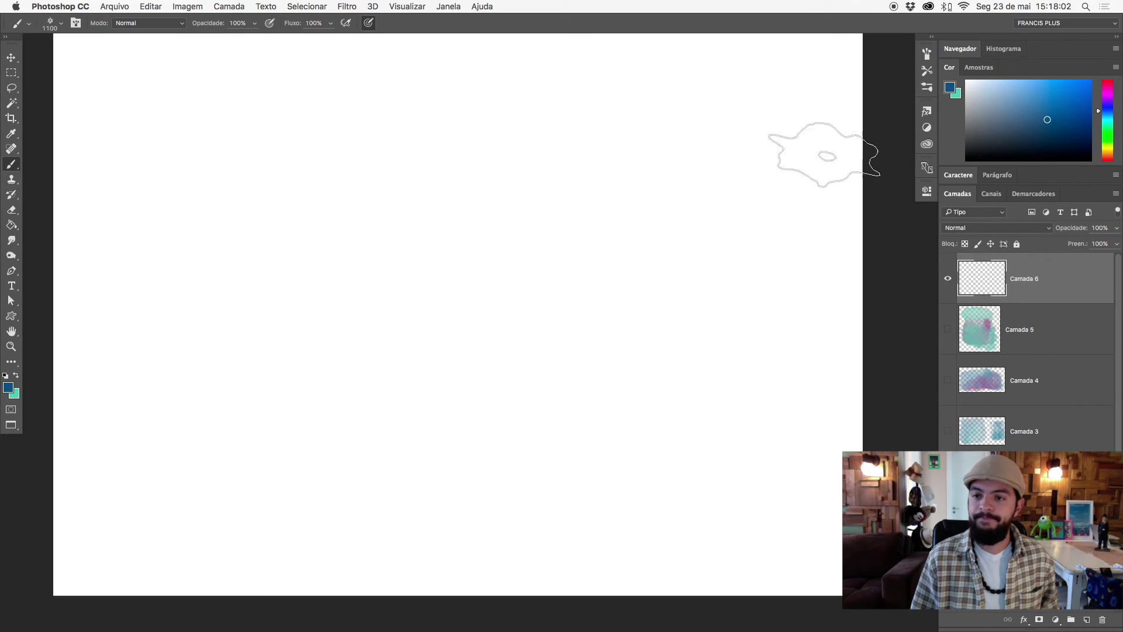
{"action": "right_click", "coordinate": [176, 151]}
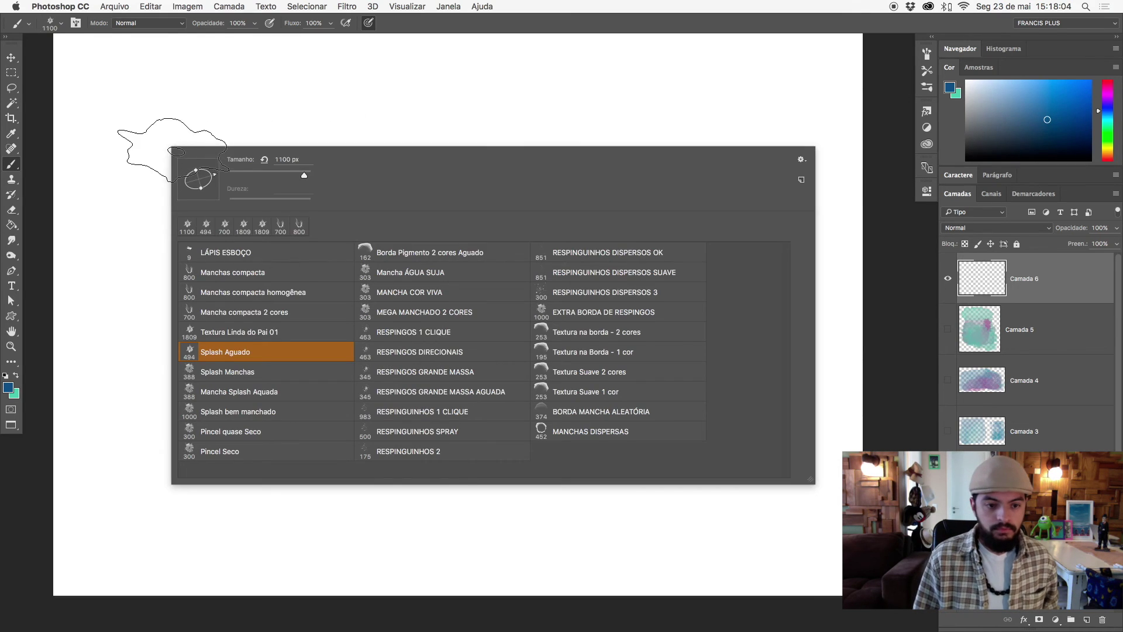
{"action": "left_click", "coordinate": [237, 374]}
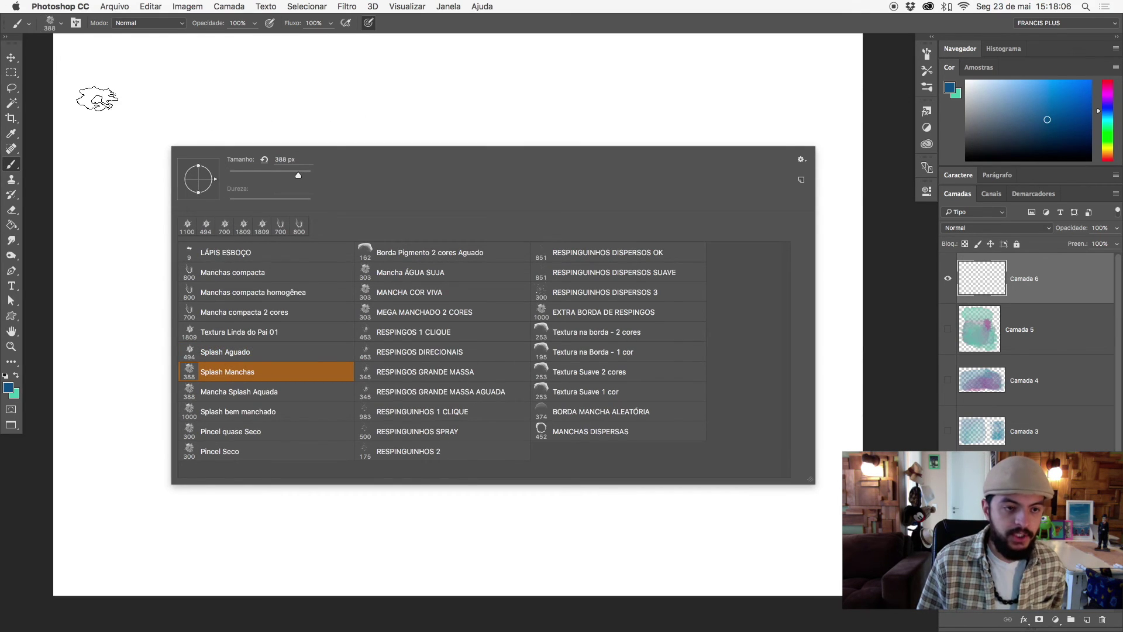
{"action": "mouse_move", "coordinate": [123, 62]}
{"action": "left_mouse_down"}
{"action": "mouse_move", "coordinate": [120, 276]}
{"action": "mouse_move", "coordinate": [117, 115]}
{"action": "mouse_move", "coordinate": [150, 71]}
{"action": "mouse_move", "coordinate": [138, 223]}
{"action": "left_mouse_up"}
{"action": "mouse_move", "coordinate": [174, 280]}
{"action": "left_mouse_down"}
{"action": "mouse_move", "coordinate": [143, 243]}
{"action": "mouse_move", "coordinate": [173, 84]}
{"action": "mouse_move", "coordinate": [198, 117]}
{"action": "mouse_move", "coordinate": [222, 65]}
{"action": "mouse_move", "coordinate": [201, 268]}
{"action": "mouse_move", "coordinate": [220, 145]}
{"action": "mouse_move", "coordinate": [221, 183]}
{"action": "mouse_move", "coordinate": [193, 271]}
{"action": "mouse_move", "coordinate": [233, 93]}
{"action": "mouse_move", "coordinate": [263, 271]}
{"action": "mouse_move", "coordinate": [245, 246]}
{"action": "mouse_move", "coordinate": [193, 252]}
{"action": "left_mouse_up"}
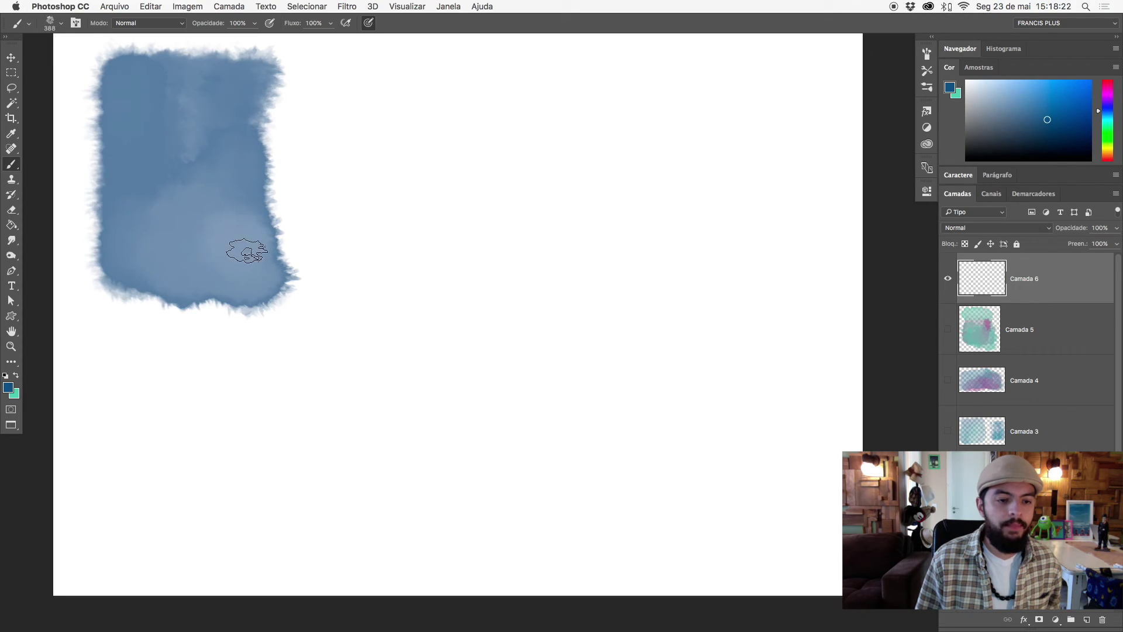
- Build out the blue block with darker patches, then add Camada 7 and hide Camada 6
{"action": "mouse_move", "coordinate": [252, 259]}
{"action": "left_mouse_down"}
{"action": "mouse_move", "coordinate": [253, 87]}
{"action": "mouse_move", "coordinate": [238, 219]}
{"action": "left_mouse_up"}
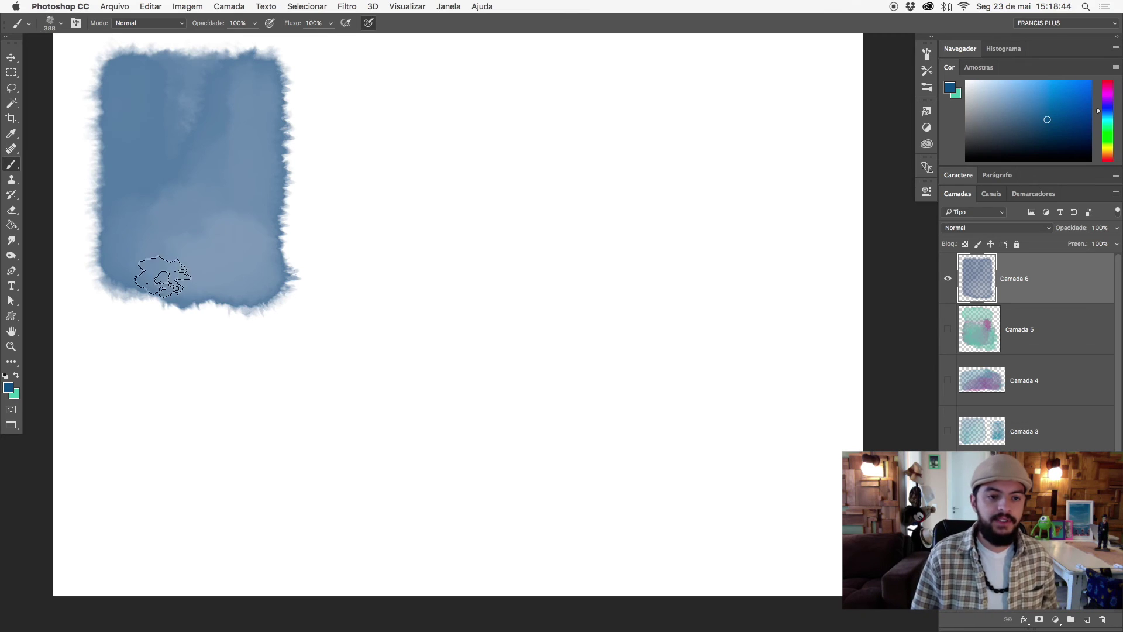
{"action": "mouse_move", "coordinate": [224, 258]}
{"action": "left_mouse_down"}
{"action": "mouse_move", "coordinate": [205, 251]}
{"action": "mouse_move", "coordinate": [240, 239]}
{"action": "mouse_move", "coordinate": [176, 257]}
{"action": "mouse_move", "coordinate": [152, 241]}
{"action": "left_mouse_up"}
{"action": "mouse_move", "coordinate": [173, 200]}
{"action": "left_mouse_down"}
{"action": "mouse_move", "coordinate": [250, 181]}
{"action": "mouse_move", "coordinate": [247, 211]}
{"action": "left_mouse_up"}
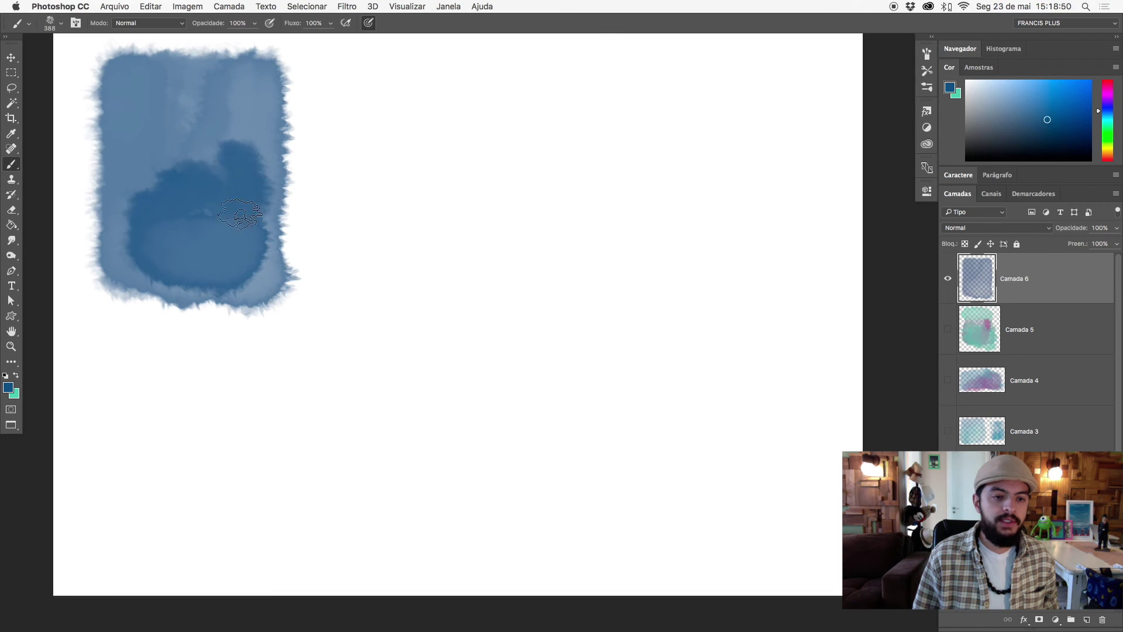
{"action": "left_click_drag", "start_coordinate": [174, 193], "coordinate": [138, 138]}
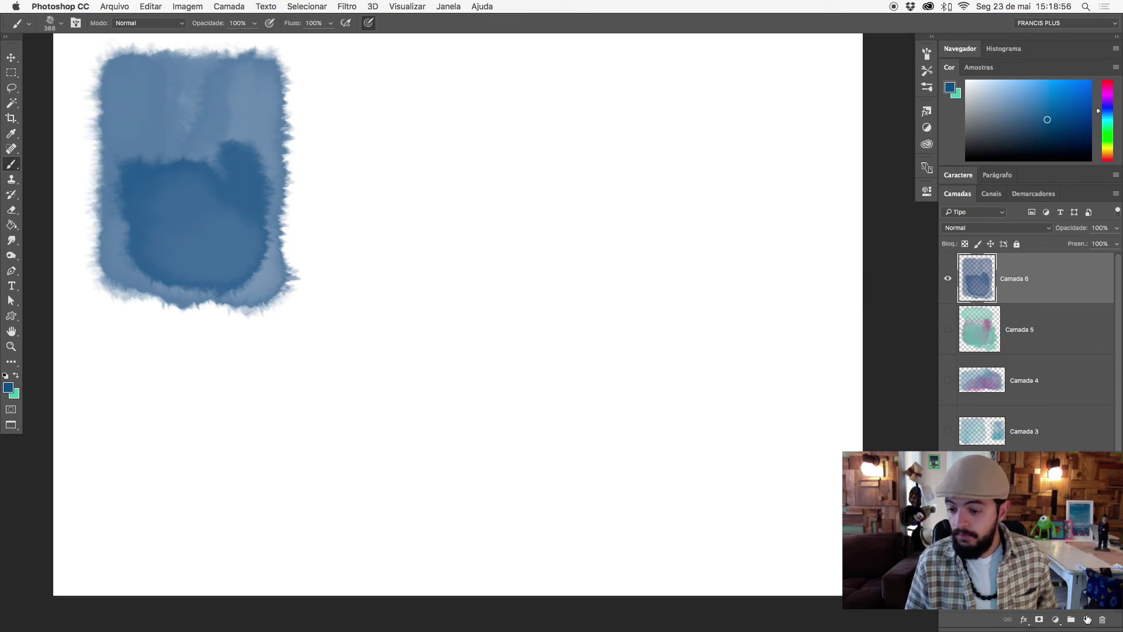
{"action": "left_click", "coordinate": [1087, 619]}
{"action": "left_click", "coordinate": [947, 331]}
{"action": "right_click", "coordinate": [270, 181]}
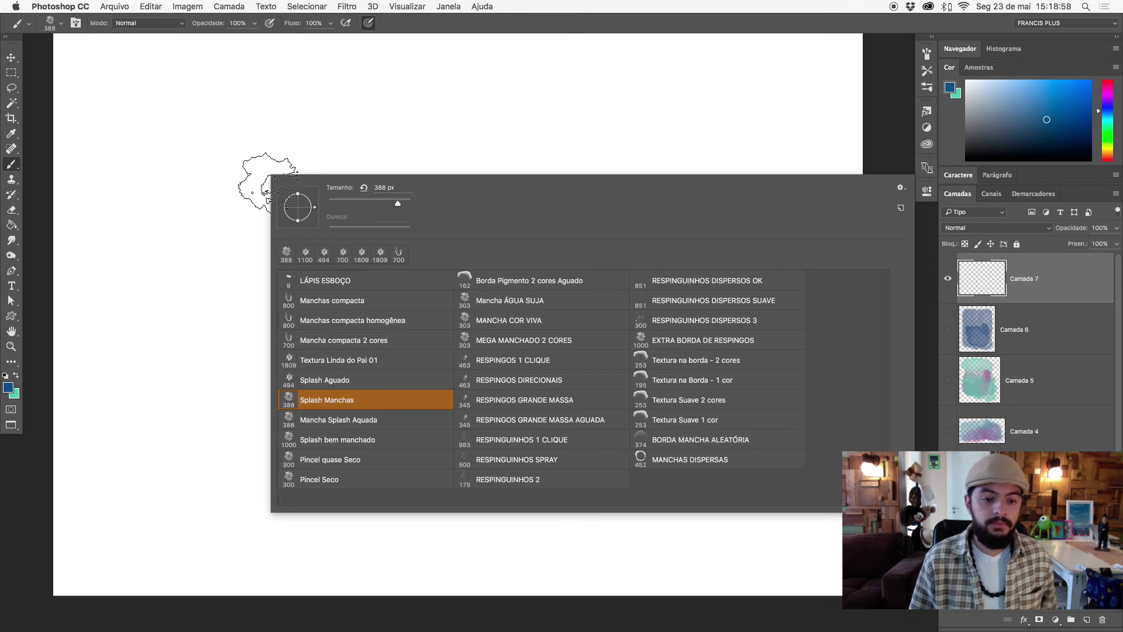
- Paint a blue block with a dark bottom band using Mancha Splash Aquada, then spread teal across its bottom and right
{"action": "left_click", "coordinate": [341, 425]}
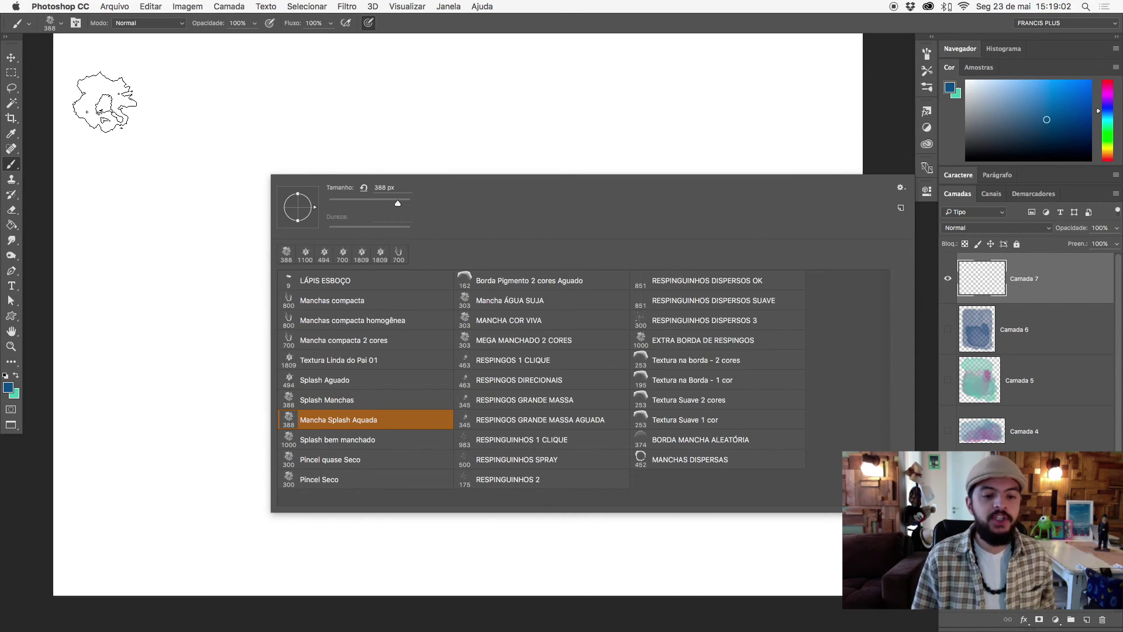
{"action": "mouse_move", "coordinate": [108, 102]}
{"action": "left_mouse_down"}
{"action": "mouse_move", "coordinate": [117, 303]}
{"action": "mouse_move", "coordinate": [162, 313]}
{"action": "mouse_move", "coordinate": [213, 92]}
{"action": "mouse_move", "coordinate": [234, 303]}
{"action": "mouse_move", "coordinate": [263, 208]}
{"action": "mouse_move", "coordinate": [263, 87]}
{"action": "mouse_move", "coordinate": [271, 288]}
{"action": "mouse_move", "coordinate": [301, 113]}
{"action": "mouse_move", "coordinate": [295, 288]}
{"action": "mouse_move", "coordinate": [233, 313]}
{"action": "mouse_move", "coordinate": [213, 305]}
{"action": "left_mouse_up"}
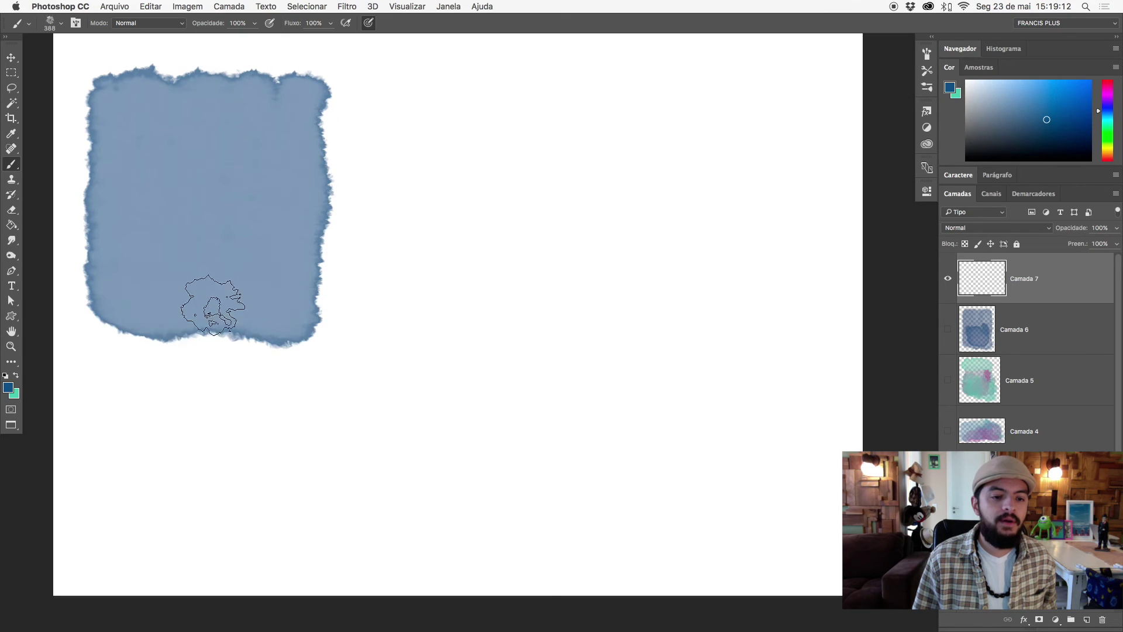
{"action": "mouse_move", "coordinate": [301, 306]}
{"action": "left_mouse_down"}
{"action": "mouse_move", "coordinate": [111, 310]}
{"action": "mouse_move", "coordinate": [296, 272]}
{"action": "mouse_move", "coordinate": [304, 255]}
{"action": "mouse_move", "coordinate": [257, 304]}
{"action": "mouse_move", "coordinate": [135, 298]}
{"action": "mouse_move", "coordinate": [286, 277]}
{"action": "mouse_move", "coordinate": [301, 303]}
{"action": "left_mouse_up"}
{"action": "key", "text": "x"}
{"action": "mouse_move", "coordinate": [122, 290]}
{"action": "left_mouse_down"}
{"action": "mouse_move", "coordinate": [281, 198]}
{"action": "mouse_move", "coordinate": [291, 232]}
{"action": "left_mouse_up"}
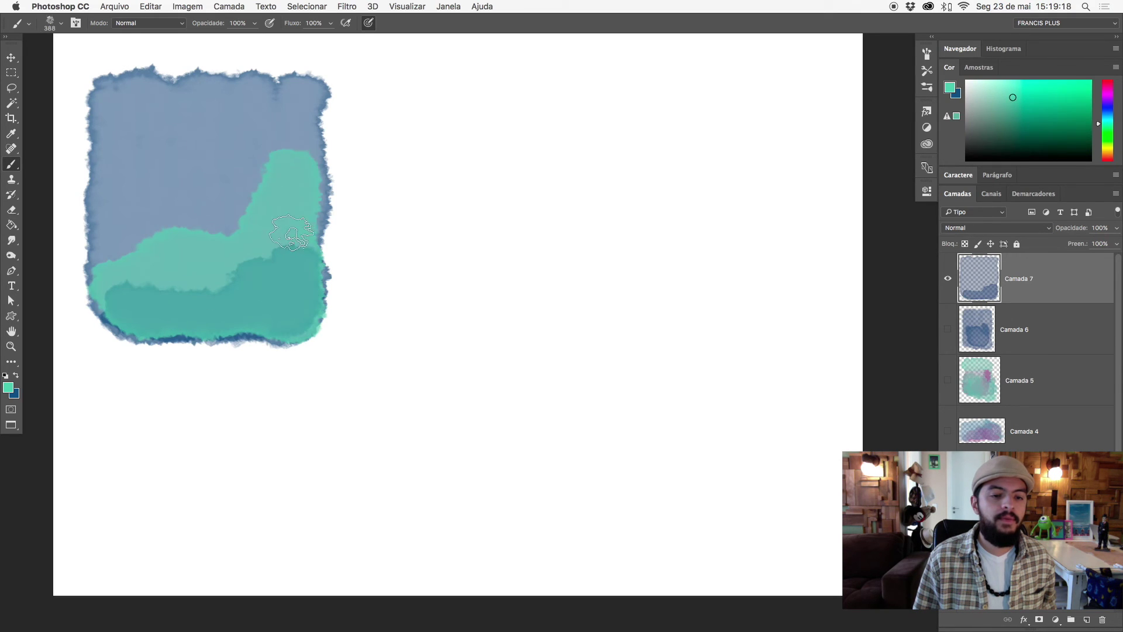
- Sample colours from the block and blend blue-grey and teal washes along its bottom-left edge
{"action": "left_click", "coordinate": [253, 216], "text": "alt"}
{"action": "left_click_drag", "start_coordinate": [260, 186], "coordinate": [254, 214]}
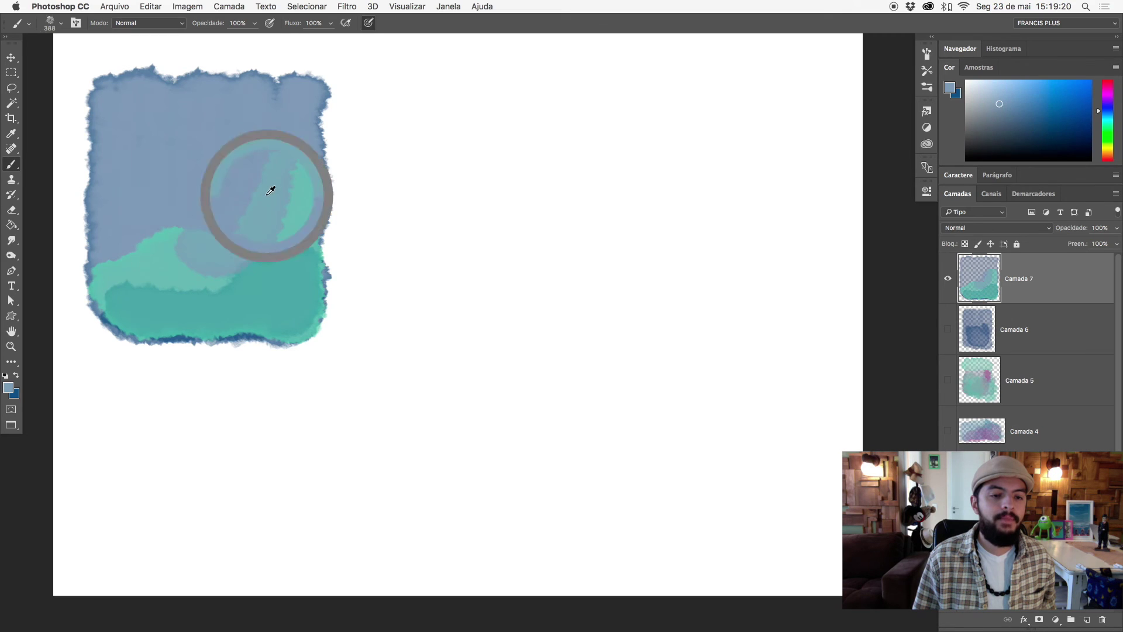
{"action": "left_click", "coordinate": [268, 211], "text": "alt"}
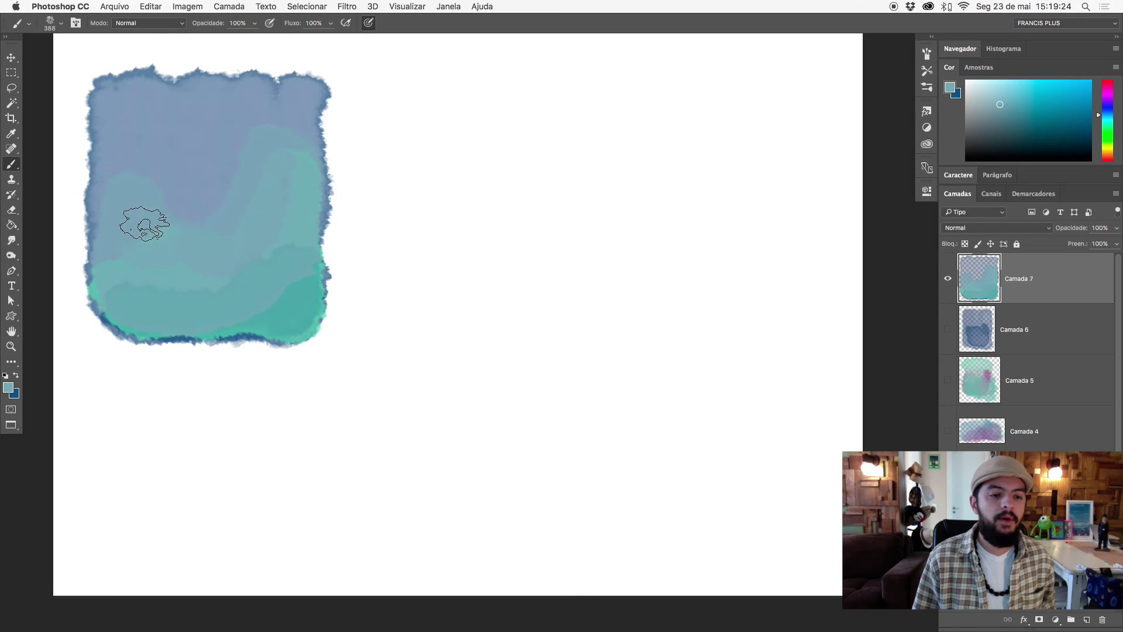
{"action": "left_click", "coordinate": [163, 213], "text": "alt"}
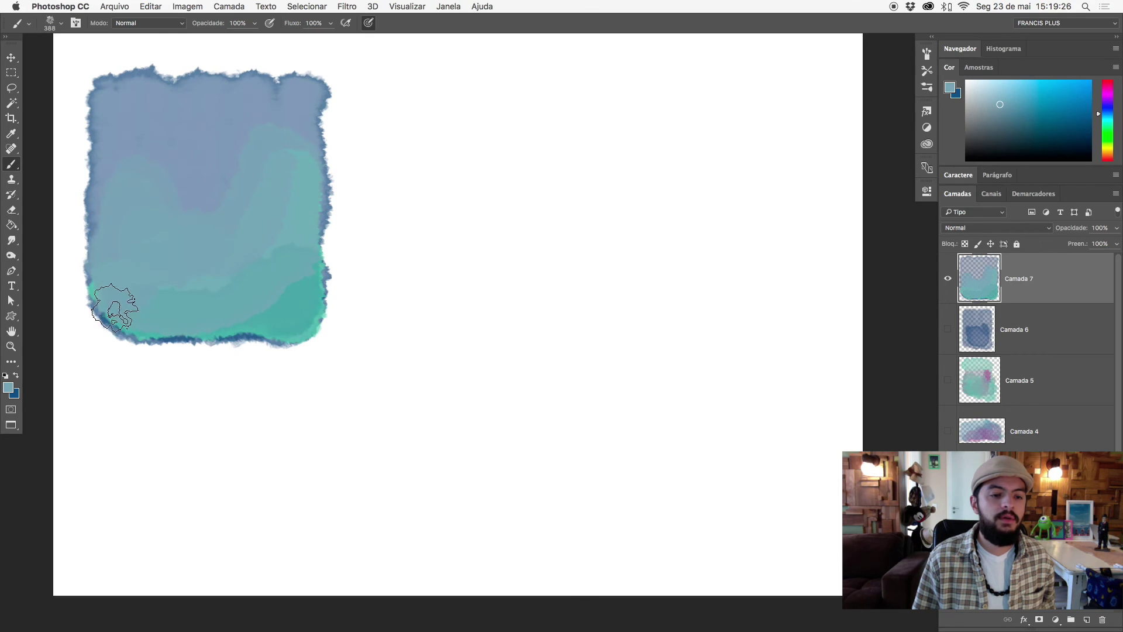
{"action": "left_click_drag", "start_coordinate": [116, 307], "coordinate": [249, 320]}
{"action": "left_click", "coordinate": [306, 303], "text": "alt"}
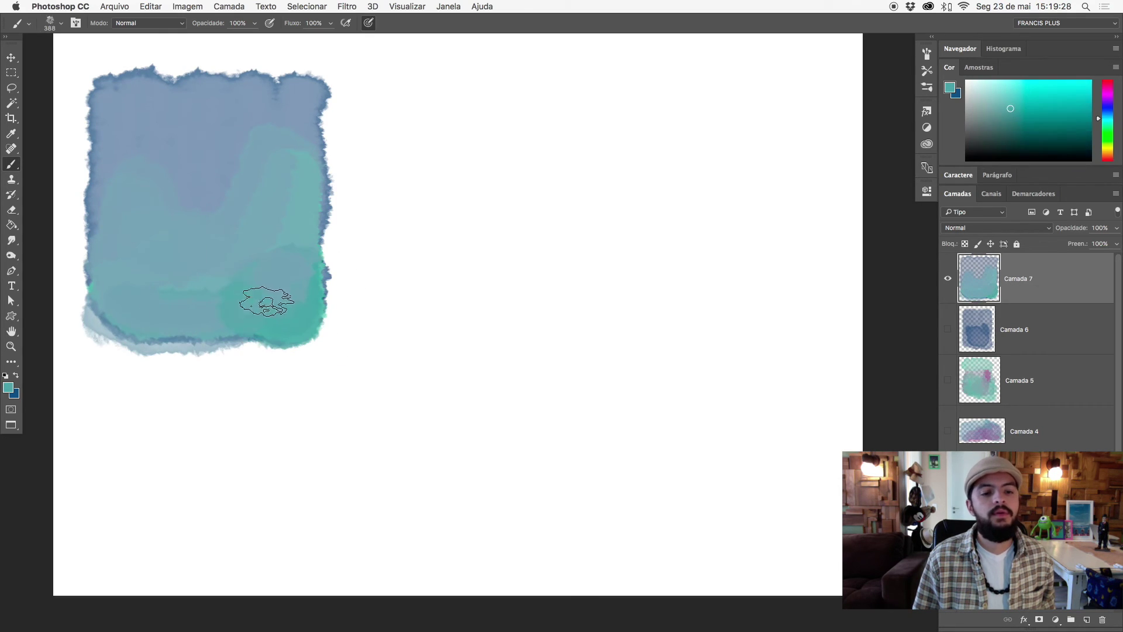
{"action": "left_click_drag", "start_coordinate": [120, 325], "coordinate": [251, 316]}
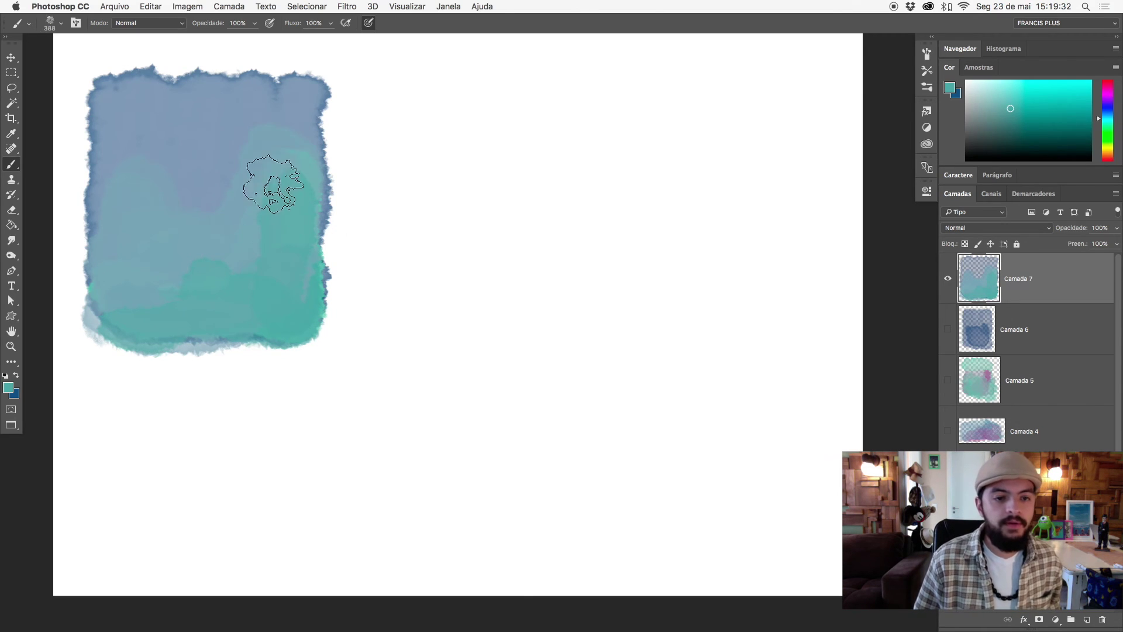
{"action": "right_click", "coordinate": [378, 170]}
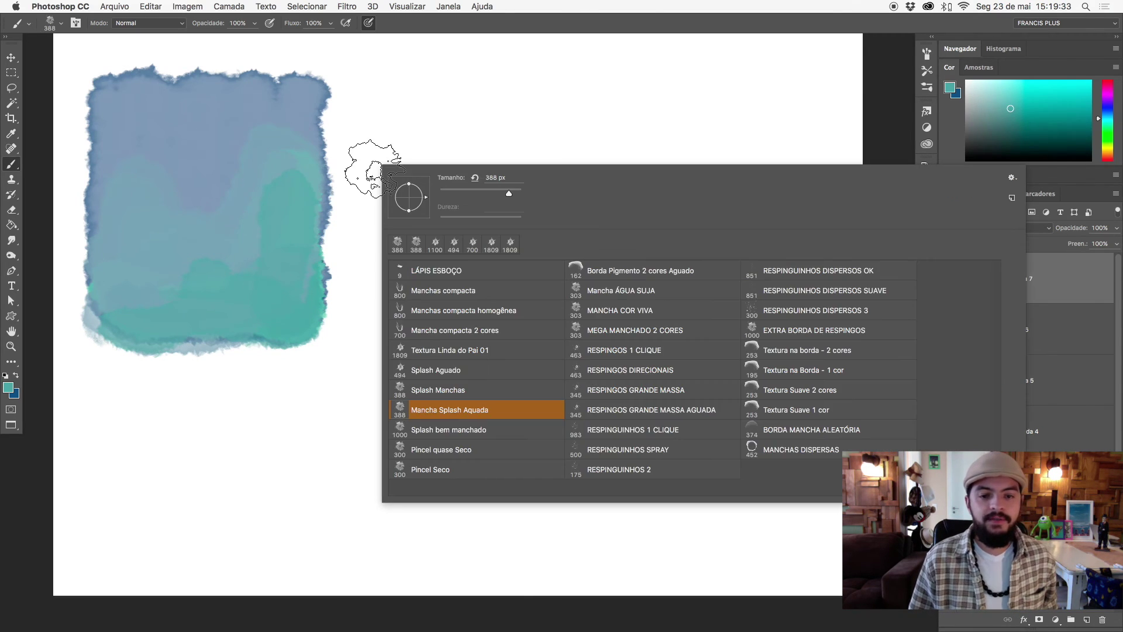
- Paint a large teal stain right of the blue-grey block with Splash bem manchado, then pick Pincel quase Seco
{"action": "left_click", "coordinate": [447, 430]}
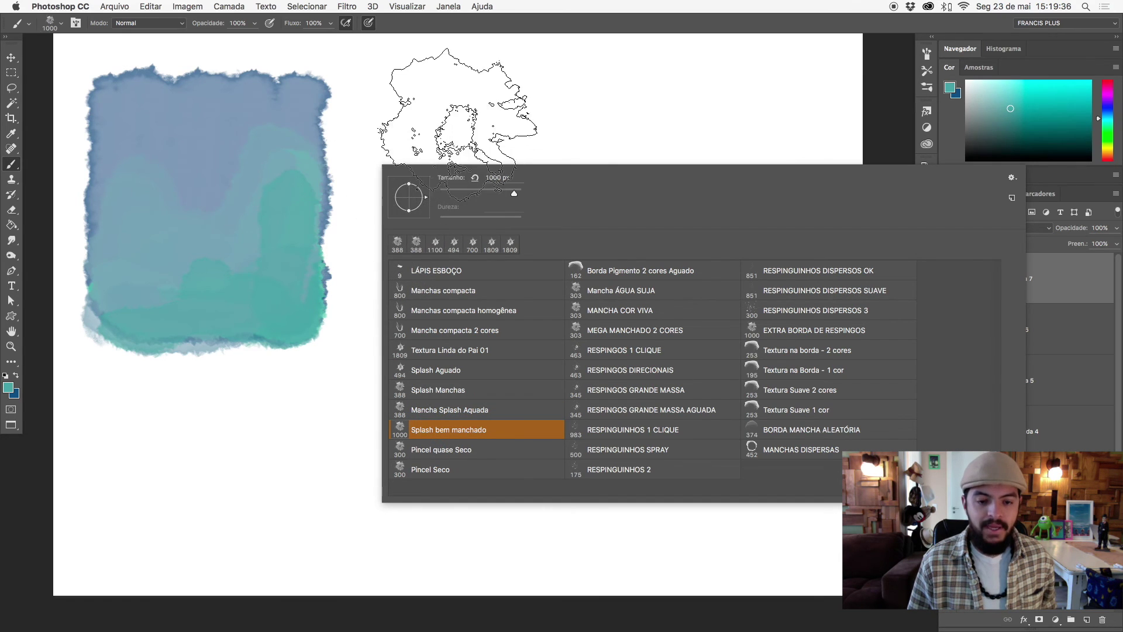
{"action": "left_click", "coordinate": [429, 193]}
{"action": "mouse_move", "coordinate": [428, 192]}
{"action": "left_mouse_down"}
{"action": "mouse_move", "coordinate": [426, 305]}
{"action": "mouse_move", "coordinate": [527, 326]}
{"action": "mouse_move", "coordinate": [501, 113]}
{"action": "mouse_move", "coordinate": [565, 172]}
{"action": "mouse_move", "coordinate": [582, 325]}
{"action": "mouse_move", "coordinate": [609, 113]}
{"action": "mouse_move", "coordinate": [640, 331]}
{"action": "mouse_move", "coordinate": [649, 128]}
{"action": "mouse_move", "coordinate": [672, 176]}
{"action": "mouse_move", "coordinate": [690, 321]}
{"action": "mouse_move", "coordinate": [718, 113]}
{"action": "mouse_move", "coordinate": [702, 163]}
{"action": "mouse_move", "coordinate": [697, 285]}
{"action": "mouse_move", "coordinate": [654, 308]}
{"action": "mouse_move", "coordinate": [672, 113]}
{"action": "mouse_move", "coordinate": [660, 109]}
{"action": "mouse_move", "coordinate": [639, 238]}
{"action": "mouse_move", "coordinate": [602, 280]}
{"action": "mouse_move", "coordinate": [563, 293]}
{"action": "mouse_move", "coordinate": [602, 213]}
{"action": "mouse_move", "coordinate": [614, 351]}
{"action": "mouse_move", "coordinate": [532, 363]}
{"action": "left_mouse_up"}
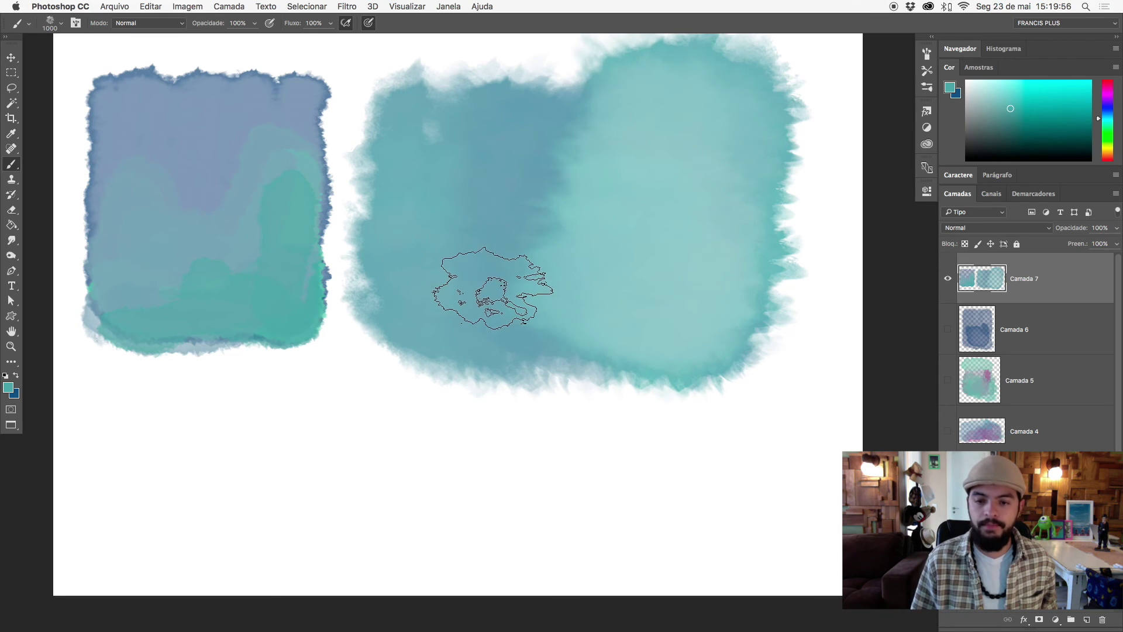
{"action": "right_click", "coordinate": [481, 288]}
{"action": "left_click", "coordinate": [542, 572]}
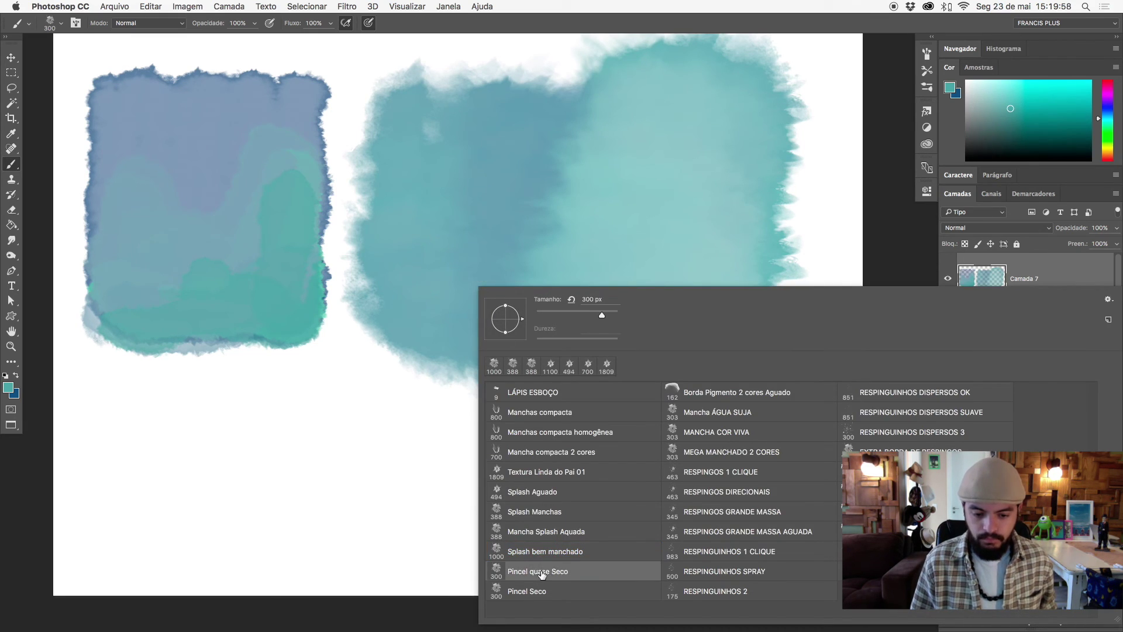
- Paint a dry-brush teal block of vertical bands at the lower left of the canvas
{"action": "left_click", "coordinate": [108, 409]}
{"action": "mouse_move", "coordinate": [115, 496]}
{"action": "left_mouse_down"}
{"action": "mouse_move", "coordinate": [115, 414]}
{"action": "mouse_move", "coordinate": [151, 552]}
{"action": "mouse_move", "coordinate": [144, 424]}
{"action": "mouse_move", "coordinate": [181, 454]}
{"action": "mouse_move", "coordinate": [177, 550]}
{"action": "left_mouse_up"}
{"action": "mouse_move", "coordinate": [176, 416]}
{"action": "left_mouse_down"}
{"action": "mouse_move", "coordinate": [201, 534]}
{"action": "mouse_move", "coordinate": [205, 458]}
{"action": "mouse_move", "coordinate": [206, 560]}
{"action": "left_mouse_up"}
{"action": "mouse_move", "coordinate": [210, 452]}
{"action": "left_mouse_down"}
{"action": "mouse_move", "coordinate": [234, 537]}
{"action": "mouse_move", "coordinate": [245, 504]}
{"action": "mouse_move", "coordinate": [208, 459]}
{"action": "mouse_move", "coordinate": [278, 491]}
{"action": "mouse_move", "coordinate": [156, 472]}
{"action": "left_mouse_up"}
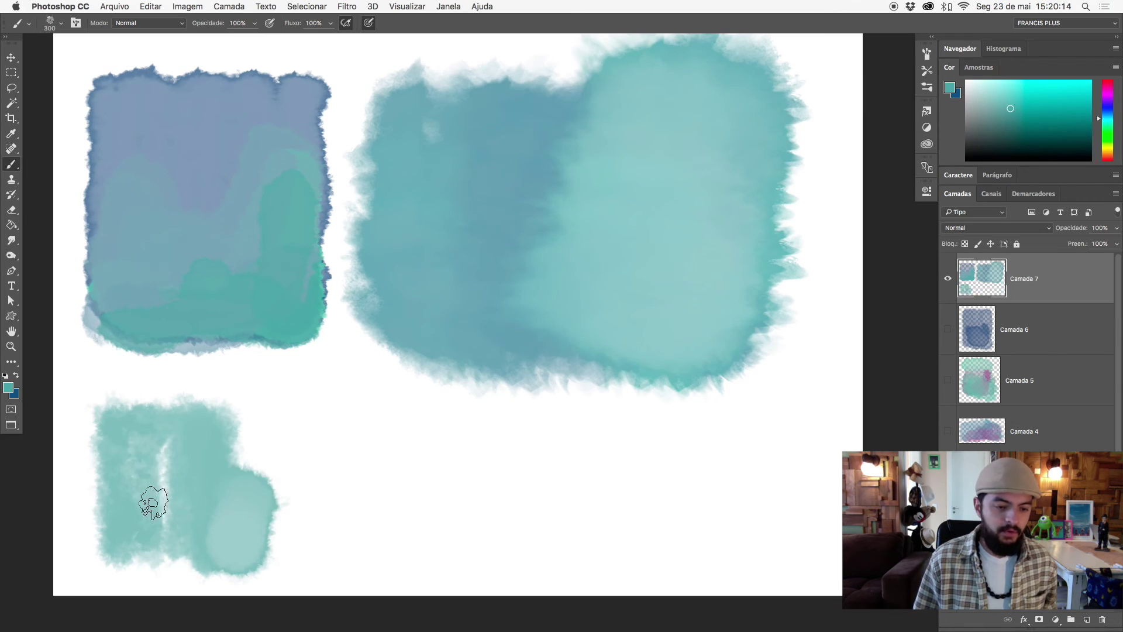
{"action": "left_click_drag", "start_coordinate": [251, 471], "coordinate": [266, 417]}
{"action": "mouse_move", "coordinate": [277, 484]}
{"action": "left_mouse_down"}
{"action": "mouse_move", "coordinate": [286, 436]}
{"action": "mouse_move", "coordinate": [291, 466]}
{"action": "mouse_move", "coordinate": [306, 472]}
{"action": "mouse_move", "coordinate": [308, 419]}
{"action": "left_mouse_up"}
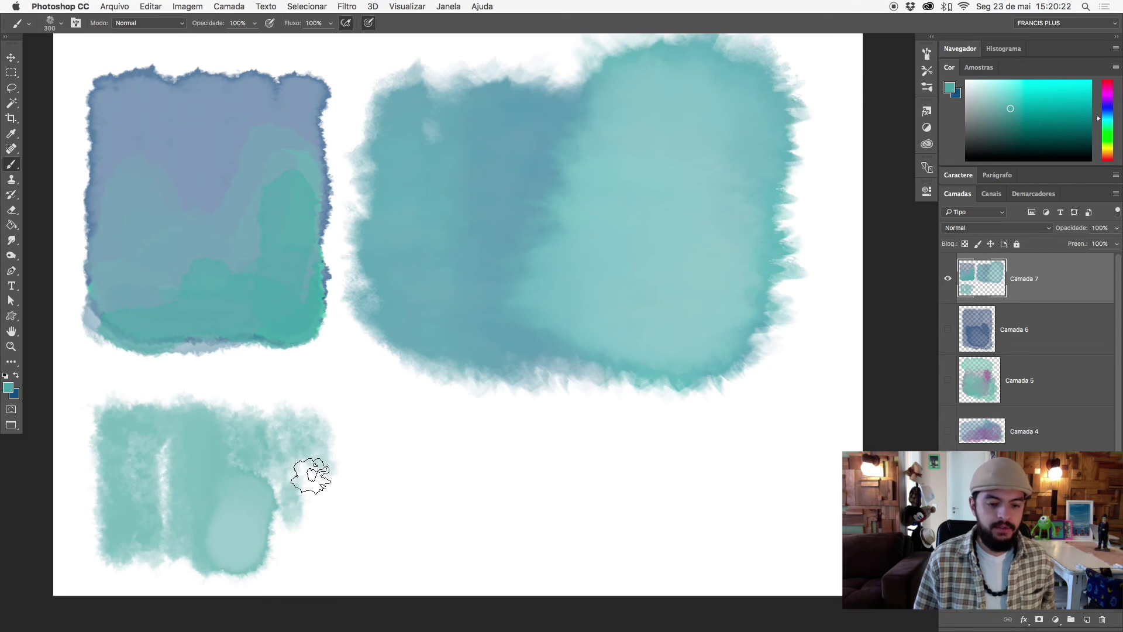
- Paint a second textured teal block to its right with the Pincel Seco brush
{"action": "right_click", "coordinate": [315, 456]}
{"action": "left_click", "coordinate": [386, 595]}
{"action": "left_click", "coordinate": [272, 544]}
{"action": "mouse_move", "coordinate": [353, 493]}
{"action": "left_mouse_down"}
{"action": "mouse_move", "coordinate": [380, 546]}
{"action": "mouse_move", "coordinate": [378, 431]}
{"action": "mouse_move", "coordinate": [416, 554]}
{"action": "mouse_move", "coordinate": [441, 433]}
{"action": "mouse_move", "coordinate": [428, 463]}
{"action": "mouse_move", "coordinate": [446, 552]}
{"action": "mouse_move", "coordinate": [455, 412]}
{"action": "left_mouse_up"}
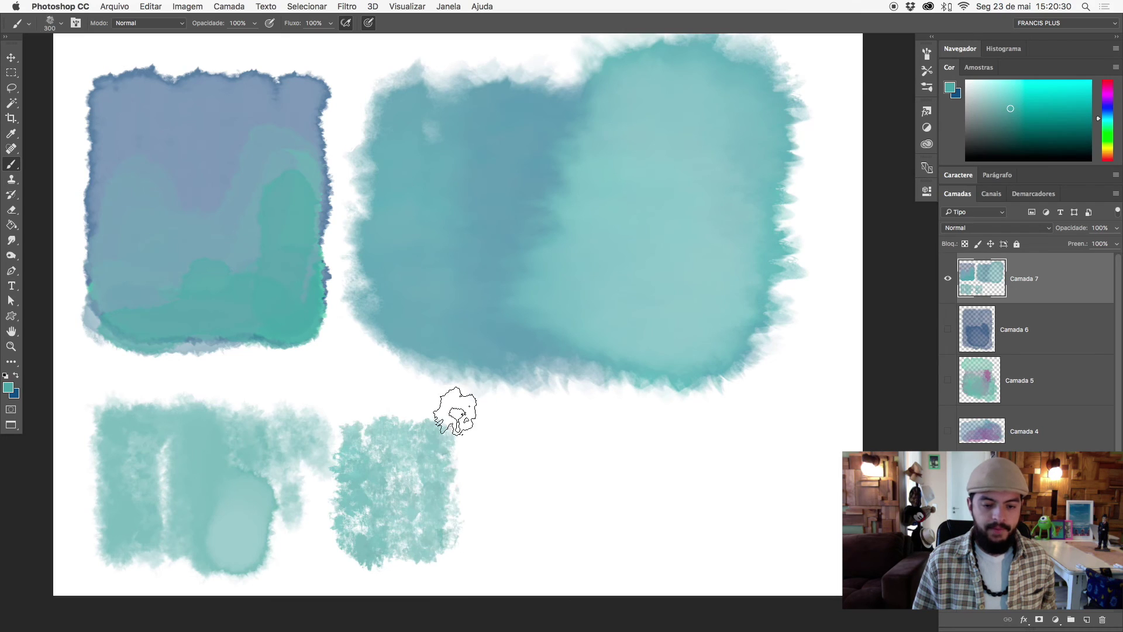
{"action": "mouse_move", "coordinate": [462, 470]}
{"action": "left_mouse_down"}
{"action": "mouse_move", "coordinate": [459, 538]}
{"action": "mouse_move", "coordinate": [494, 538]}
{"action": "mouse_move", "coordinate": [494, 496]}
{"action": "mouse_move", "coordinate": [519, 544]}
{"action": "mouse_move", "coordinate": [515, 444]}
{"action": "mouse_move", "coordinate": [534, 456]}
{"action": "mouse_move", "coordinate": [556, 544]}
{"action": "left_mouse_up"}
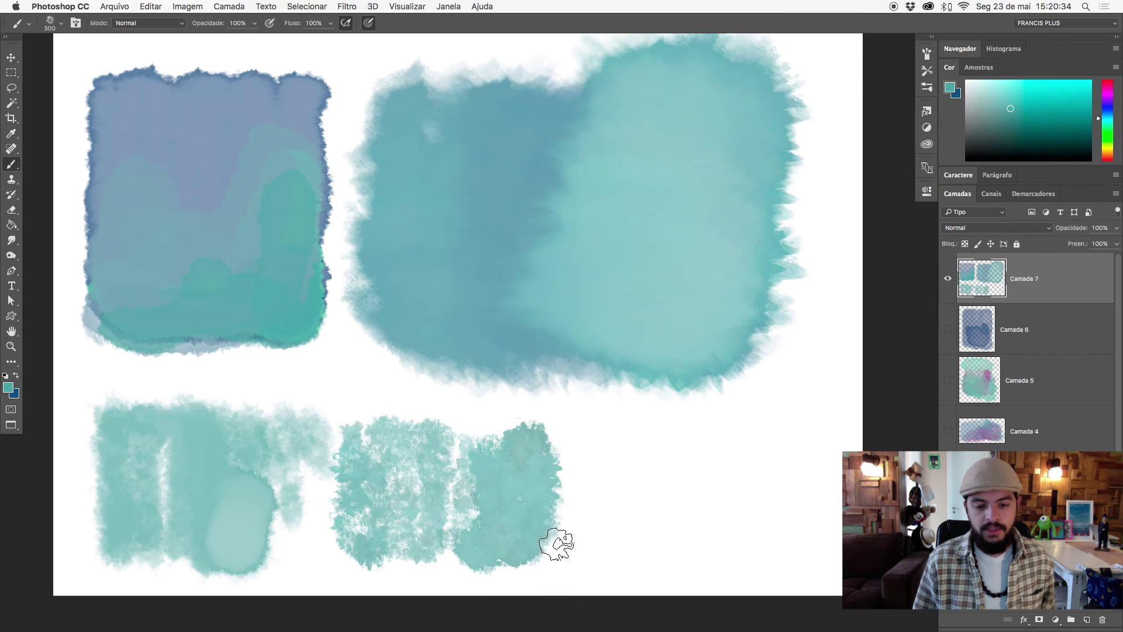
{"action": "mouse_move", "coordinate": [493, 431]}
{"action": "left_mouse_down"}
{"action": "mouse_move", "coordinate": [380, 413]}
{"action": "mouse_move", "coordinate": [438, 414]}
{"action": "mouse_move", "coordinate": [547, 450]}
{"action": "mouse_move", "coordinate": [532, 514]}
{"action": "left_mouse_up"}
{"action": "mouse_move", "coordinate": [562, 422]}
{"action": "left_mouse_down"}
{"action": "mouse_move", "coordinate": [584, 594]}
{"action": "mouse_move", "coordinate": [604, 437]}
{"action": "mouse_move", "coordinate": [614, 572]}
{"action": "mouse_move", "coordinate": [643, 471]}
{"action": "left_mouse_up"}
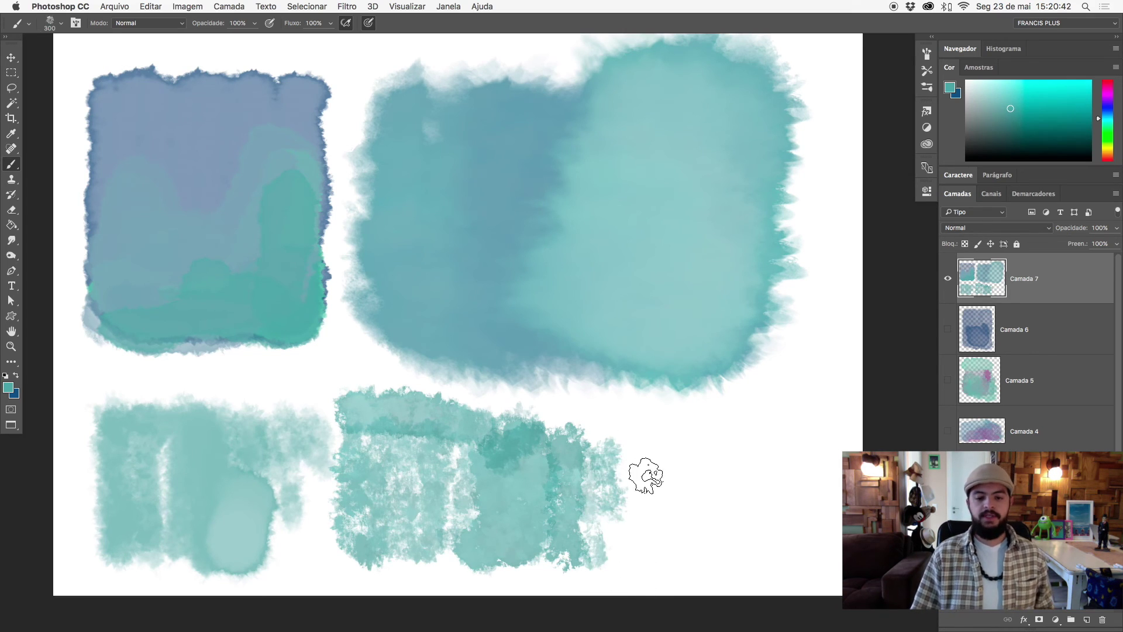
{"action": "right_click", "coordinate": [563, 450]}
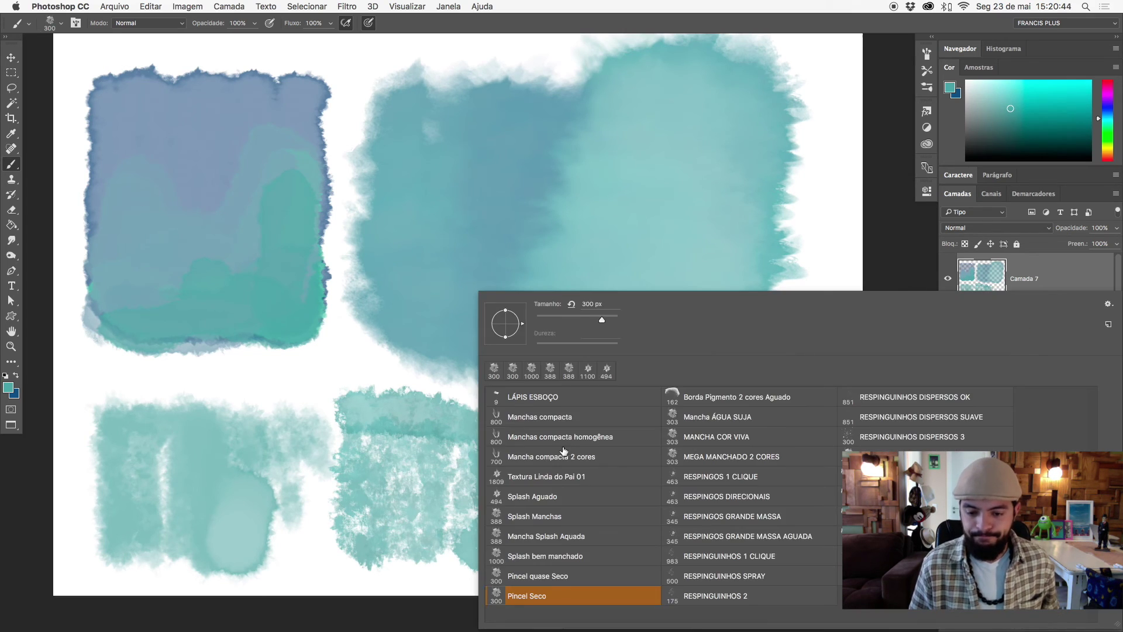
- Select the Borda Pigmento 2 cores Aguado brush, hide Camada 7 and add new layer Camada 8
{"action": "left_click", "coordinate": [710, 400]}
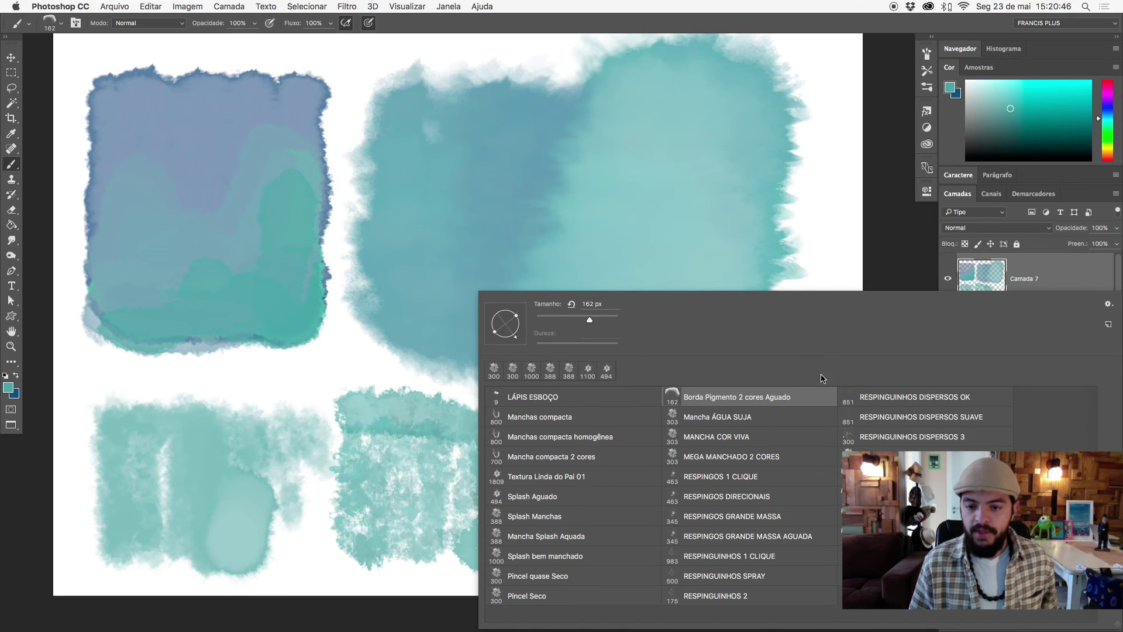
{"action": "left_click", "coordinate": [1015, 282]}
{"action": "left_click", "coordinate": [948, 278]}
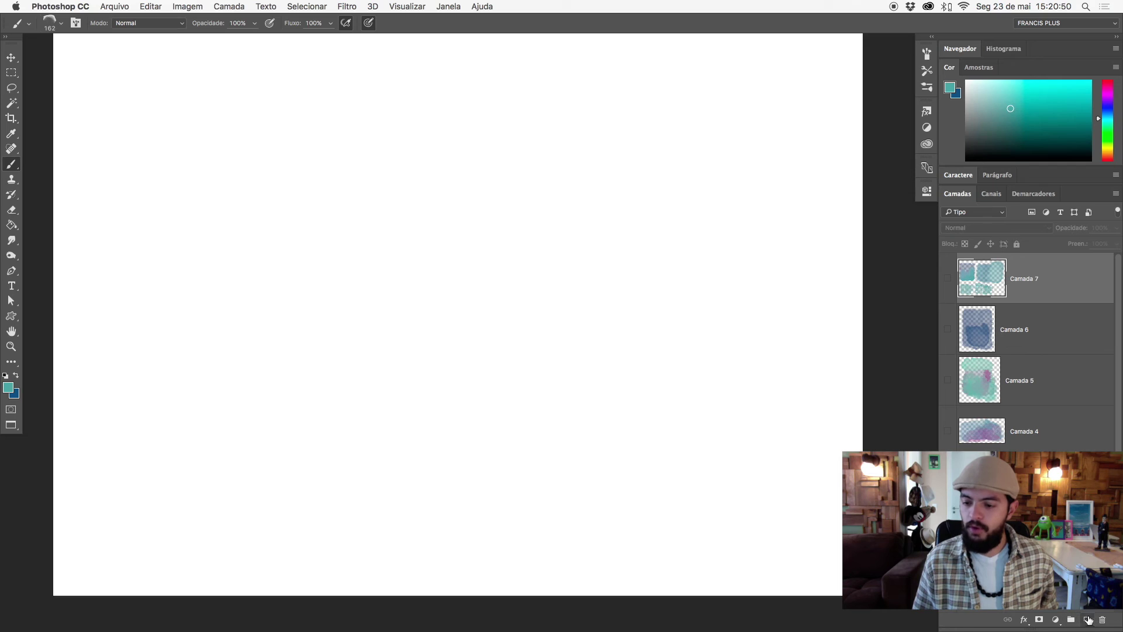
{"action": "left_click", "coordinate": [1087, 619]}
- Paint a tall striped teal swatch from vertical strokes at the top left
{"action": "mouse_move", "coordinate": [121, 81]}
{"action": "left_mouse_down"}
{"action": "mouse_move", "coordinate": [133, 249]}
{"action": "mouse_move", "coordinate": [138, 75]}
{"action": "mouse_move", "coordinate": [146, 245]}
{"action": "mouse_move", "coordinate": [163, 112]}
{"action": "mouse_move", "coordinate": [171, 181]}
{"action": "mouse_move", "coordinate": [187, 176]}
{"action": "left_mouse_up"}
{"action": "left_click_drag", "start_coordinate": [199, 224], "coordinate": [202, 93]}
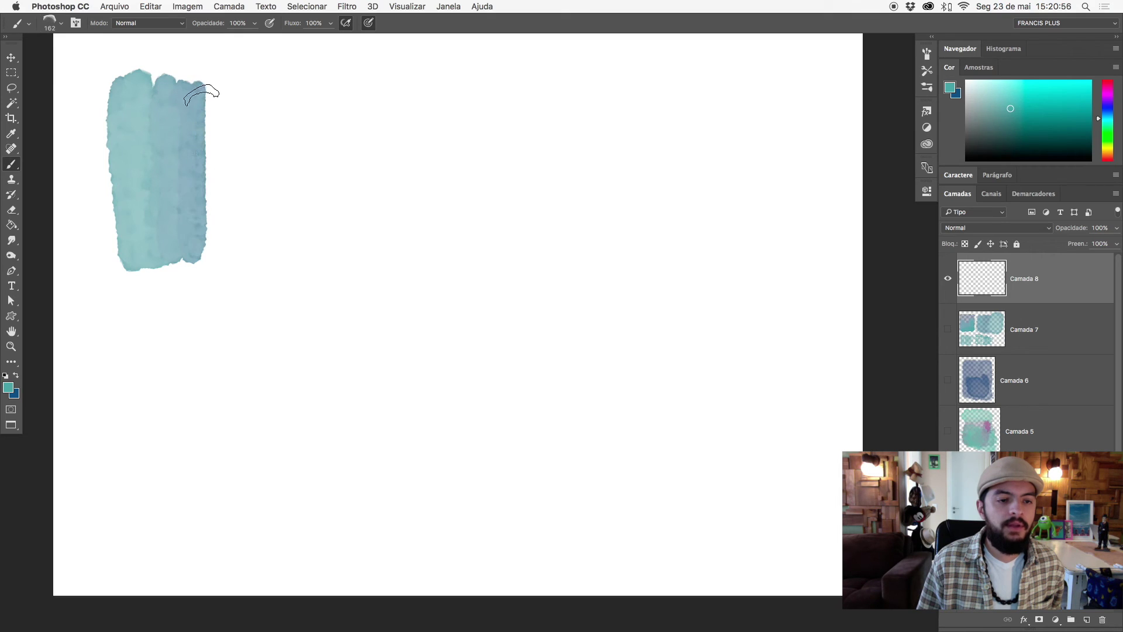
{"action": "mouse_move", "coordinate": [208, 251]}
{"action": "left_mouse_down"}
{"action": "mouse_move", "coordinate": [220, 87]}
{"action": "mouse_move", "coordinate": [224, 249]}
{"action": "left_mouse_up"}
{"action": "left_click_drag", "start_coordinate": [236, 161], "coordinate": [233, 83]}
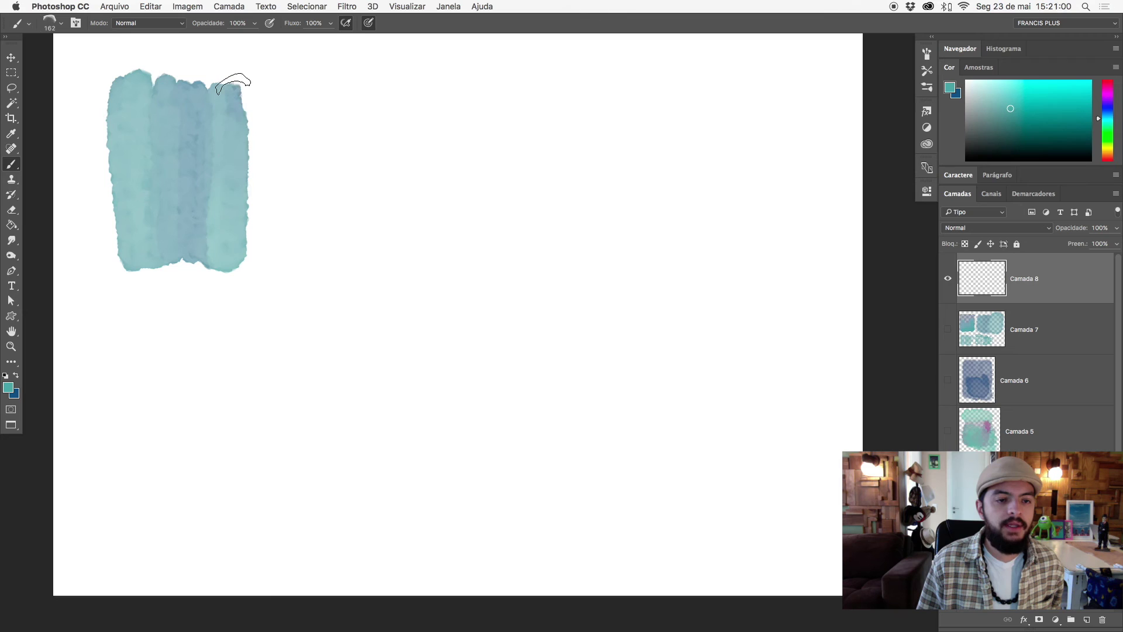
{"action": "left_click_drag", "start_coordinate": [242, 254], "coordinate": [250, 92]}
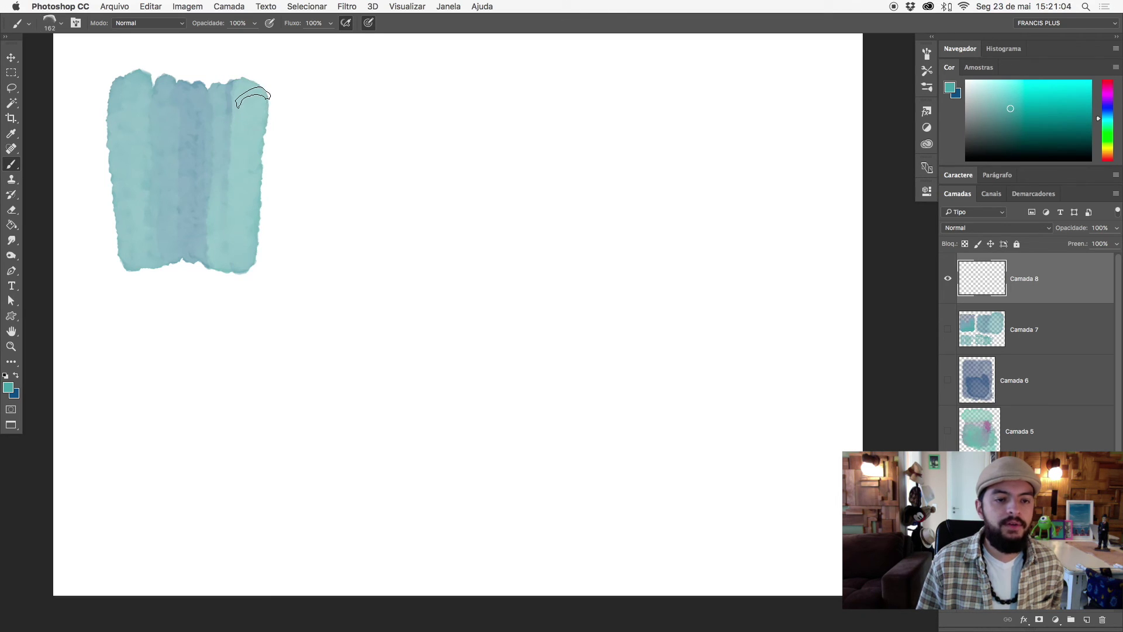
{"action": "left_click_drag", "start_coordinate": [253, 151], "coordinate": [253, 177]}
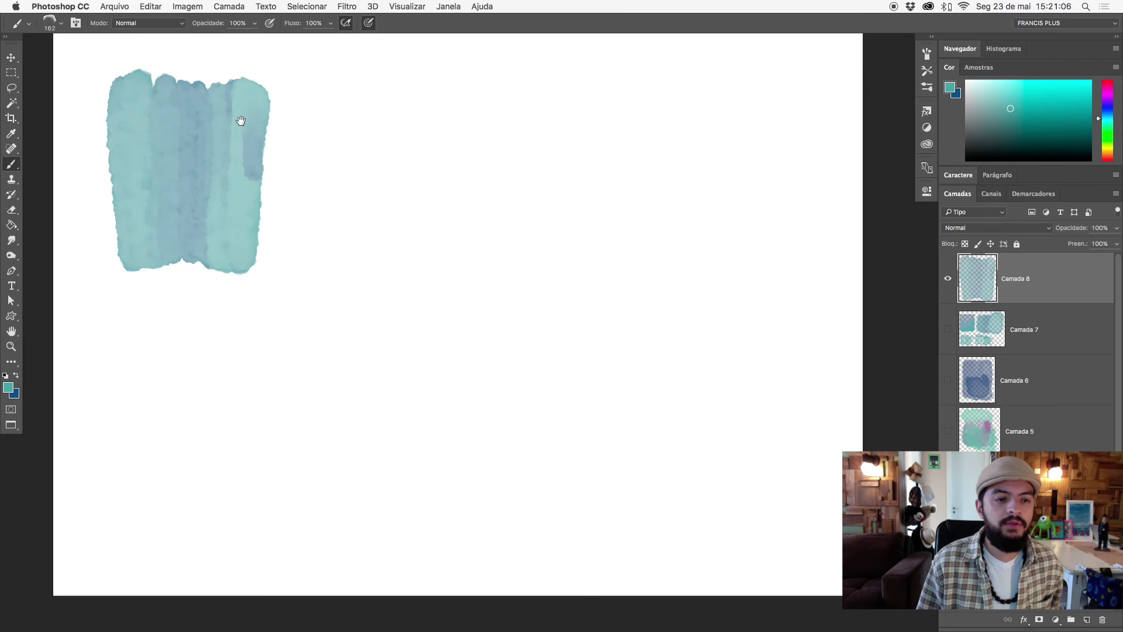
- Paint a broad teal block below the striped swatch with a darker blue-grey band across it
{"action": "left_click_drag", "start_coordinate": [135, 104], "coordinate": [176, 111]}
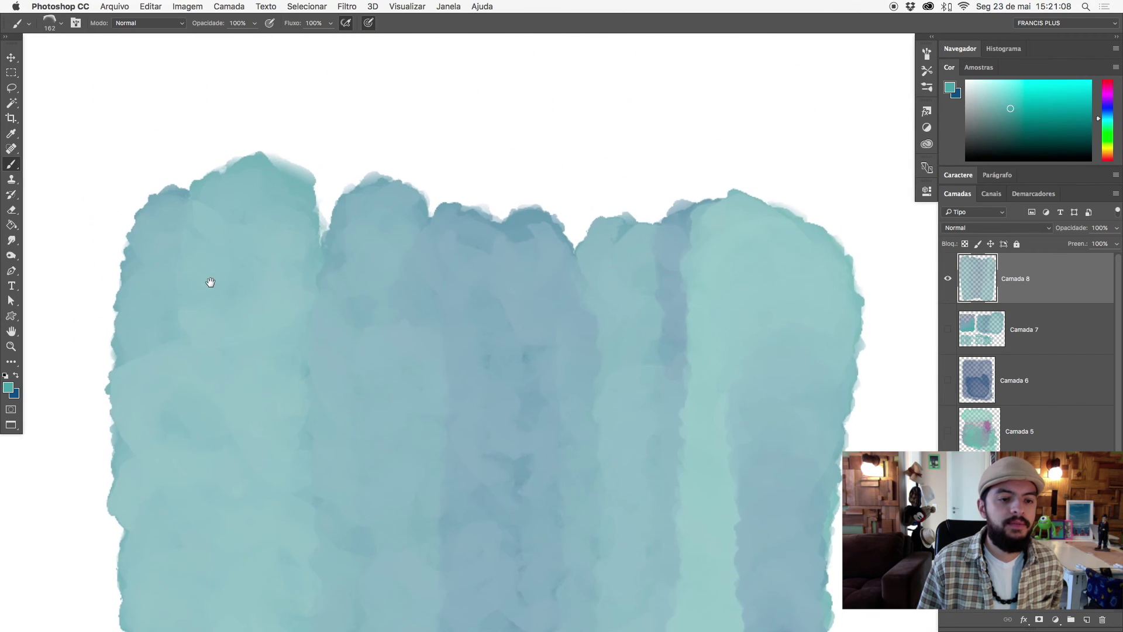
{"action": "scroll", "coordinate": [433, 359], "scroll_direction": "down", "scroll_amount": 3}
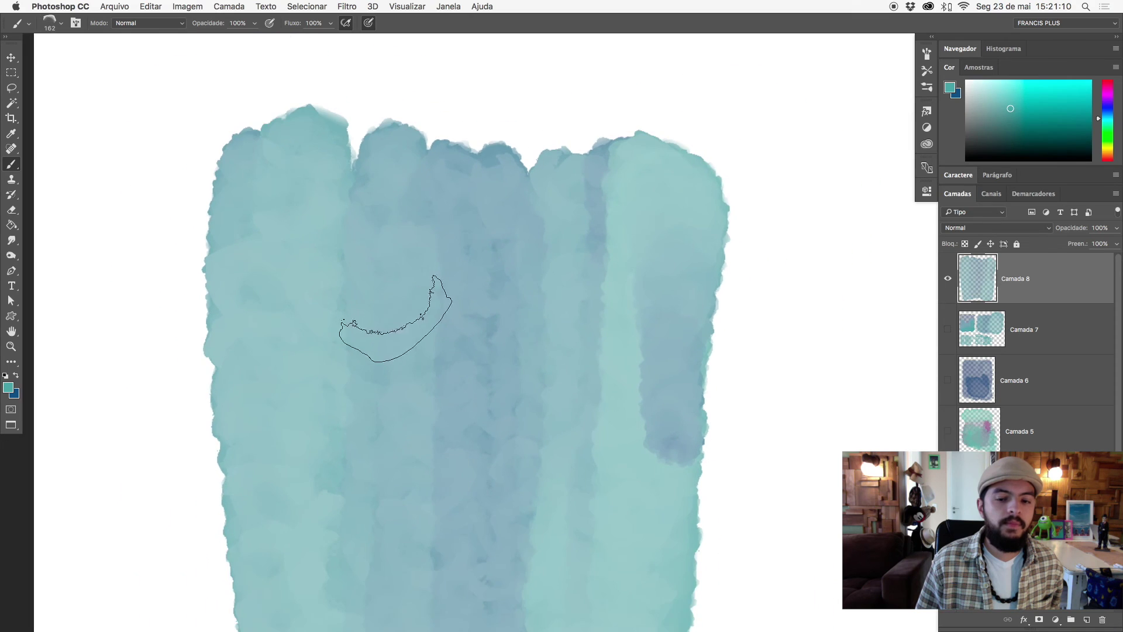
{"action": "left_click_drag", "start_coordinate": [396, 319], "coordinate": [367, 143]}
{"action": "scroll", "coordinate": [372, 267], "scroll_direction": "down", "scroll_amount": 2}
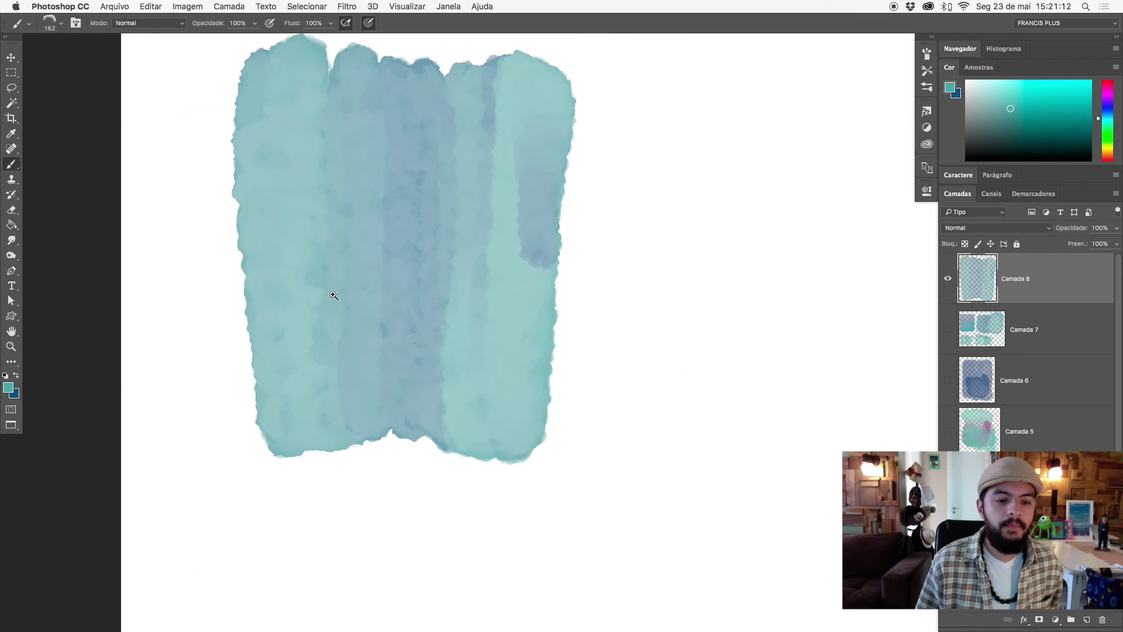
{"action": "scroll", "coordinate": [331, 293], "scroll_direction": "down", "scroll_amount": 2}
{"action": "left_click", "coordinate": [251, 403]}
{"action": "mouse_move", "coordinate": [451, 393]}
{"action": "left_mouse_down"}
{"action": "mouse_move", "coordinate": [251, 404]}
{"action": "mouse_move", "coordinate": [489, 437]}
{"action": "mouse_move", "coordinate": [238, 449]}
{"action": "mouse_move", "coordinate": [464, 467]}
{"action": "mouse_move", "coordinate": [456, 521]}
{"action": "mouse_move", "coordinate": [213, 521]}
{"action": "mouse_move", "coordinate": [439, 502]}
{"action": "mouse_move", "coordinate": [489, 528]}
{"action": "mouse_move", "coordinate": [212, 539]}
{"action": "mouse_move", "coordinate": [468, 439]}
{"action": "mouse_move", "coordinate": [301, 564]}
{"action": "mouse_move", "coordinate": [456, 545]}
{"action": "mouse_move", "coordinate": [477, 589]}
{"action": "mouse_move", "coordinate": [238, 571]}
{"action": "mouse_move", "coordinate": [470, 580]}
{"action": "left_mouse_up"}
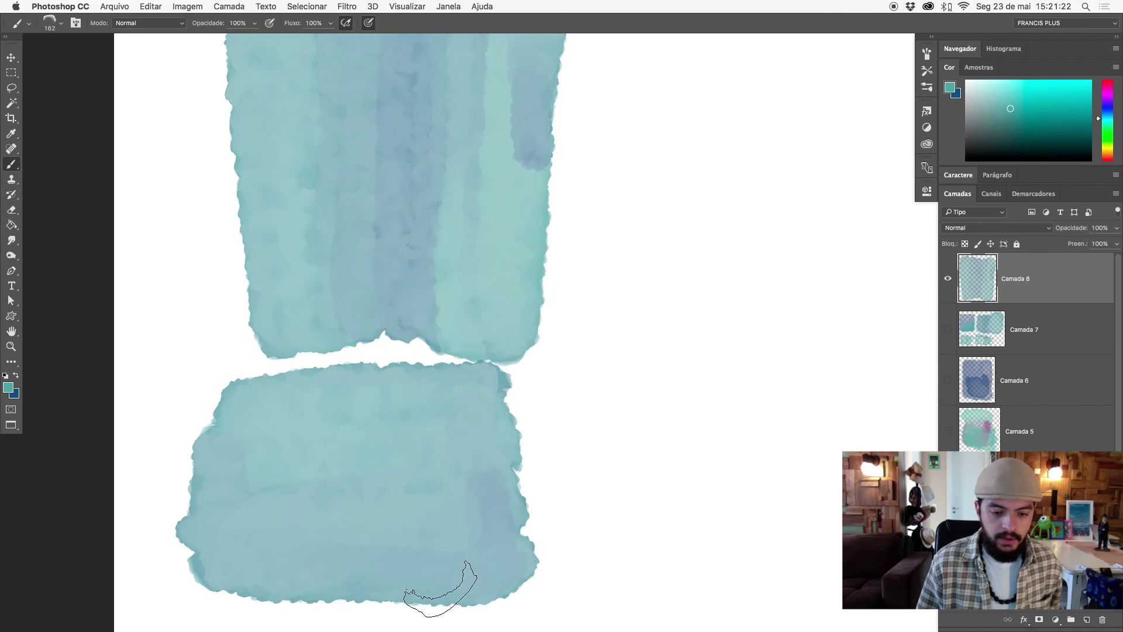
{"action": "mouse_move", "coordinate": [478, 582]}
{"action": "left_mouse_down"}
{"action": "mouse_move", "coordinate": [200, 589]}
{"action": "mouse_move", "coordinate": [296, 545]}
{"action": "left_mouse_up"}
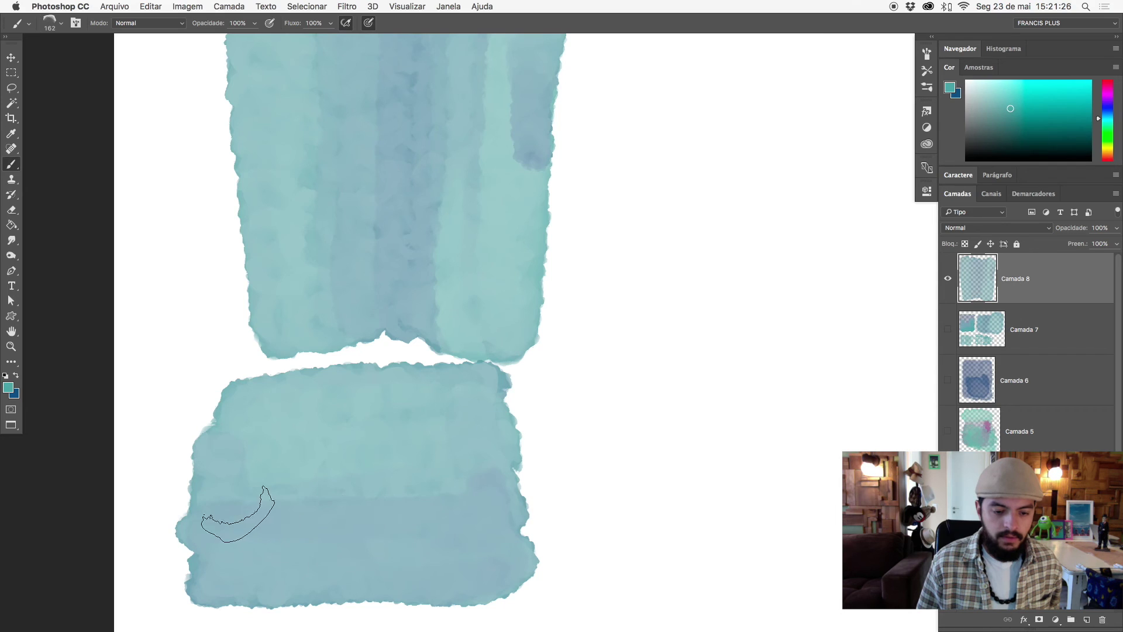
{"action": "mouse_move", "coordinate": [394, 492]}
{"action": "left_mouse_down"}
{"action": "mouse_move", "coordinate": [238, 496]}
{"action": "mouse_move", "coordinate": [463, 451]}
{"action": "mouse_move", "coordinate": [251, 456]}
{"action": "mouse_move", "coordinate": [347, 483]}
{"action": "mouse_move", "coordinate": [300, 503]}
{"action": "mouse_move", "coordinate": [327, 553]}
{"action": "left_mouse_up"}
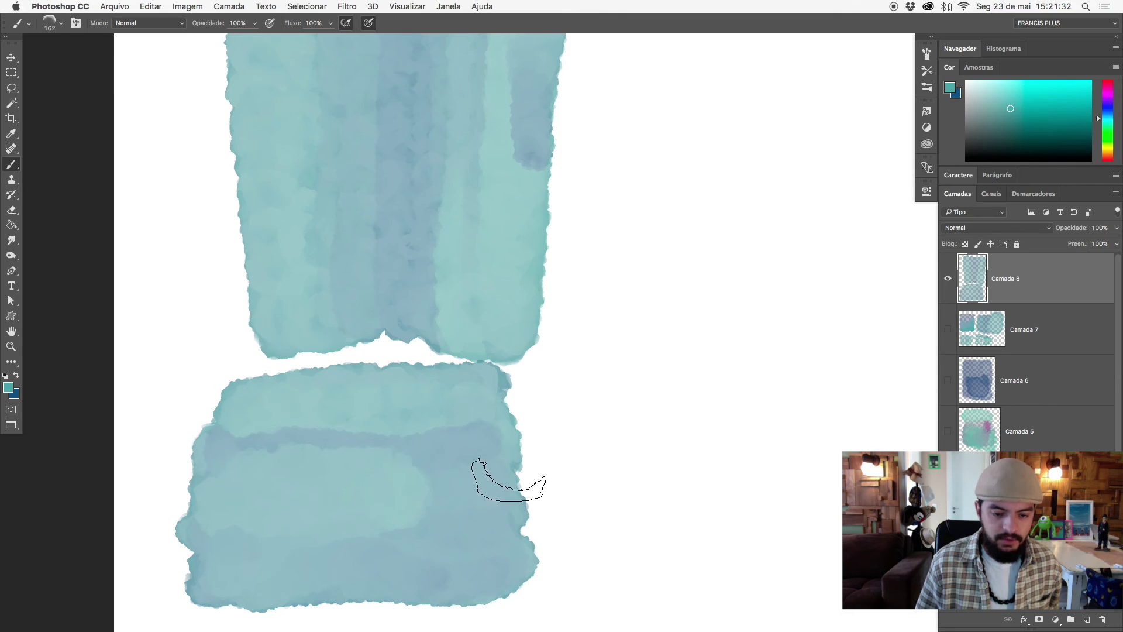
{"action": "scroll", "coordinate": [479, 465], "scroll_direction": "down", "scroll_amount": 4}
{"action": "scroll", "coordinate": [501, 288], "scroll_direction": "down", "scroll_amount": 2}
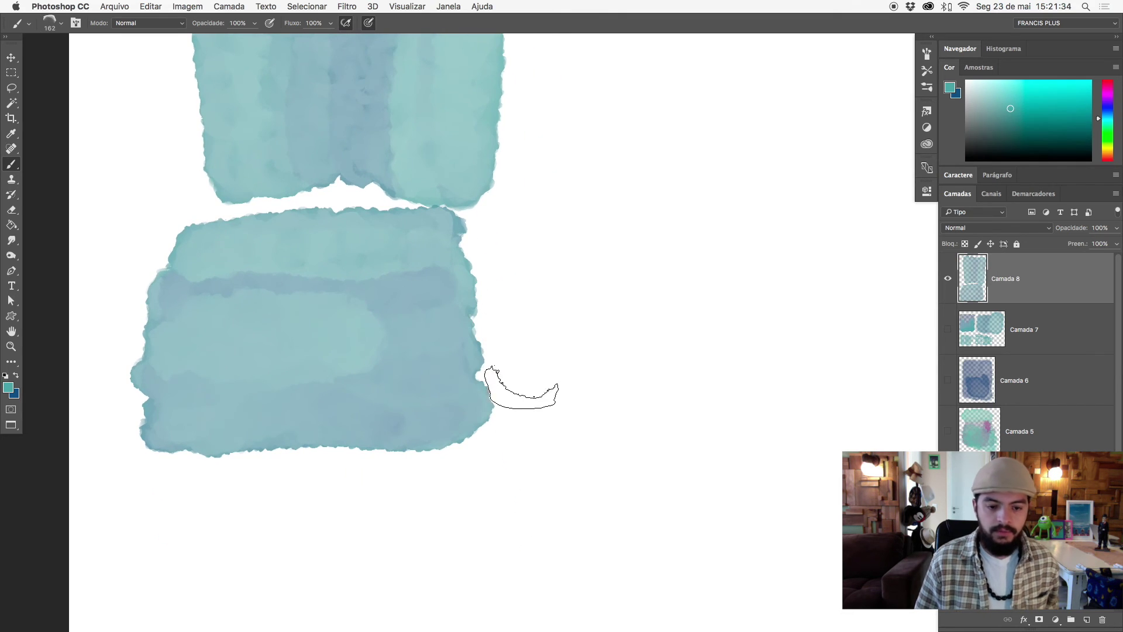
- Paint a large blotchy teal rectangle right of the swatches with the Mancha ÁGUA SUJA brush
{"action": "right_click", "coordinate": [657, 400]}
{"action": "left_click", "coordinate": [727, 420]}
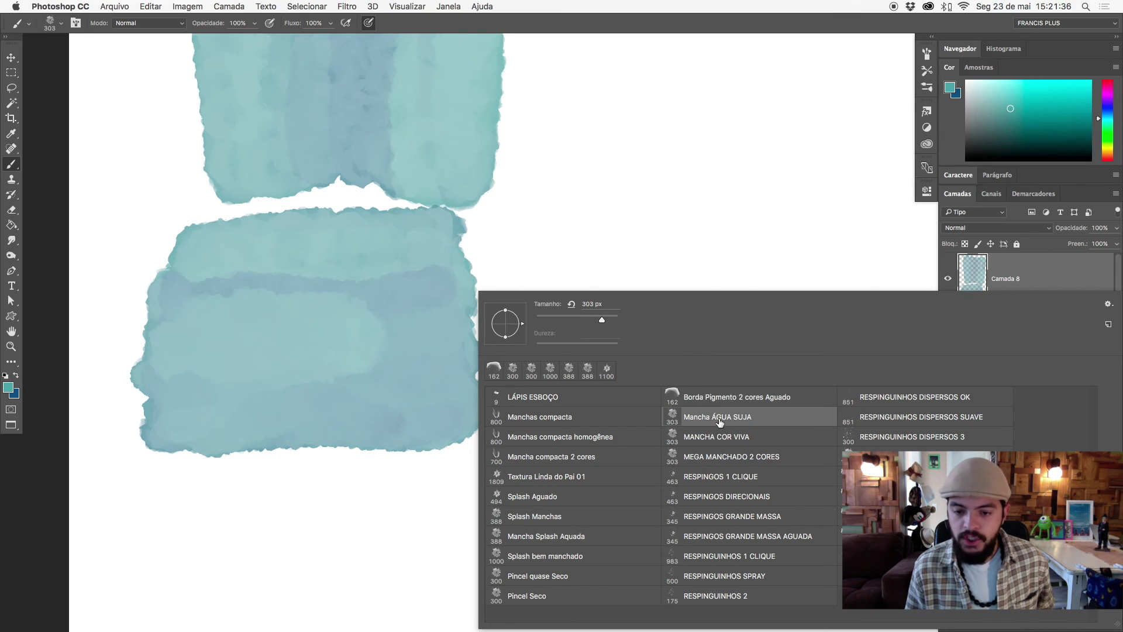
{"action": "mouse_move", "coordinate": [527, 207]}
{"action": "left_mouse_down"}
{"action": "mouse_move", "coordinate": [450, 251]}
{"action": "mouse_move", "coordinate": [491, 308]}
{"action": "left_mouse_up"}
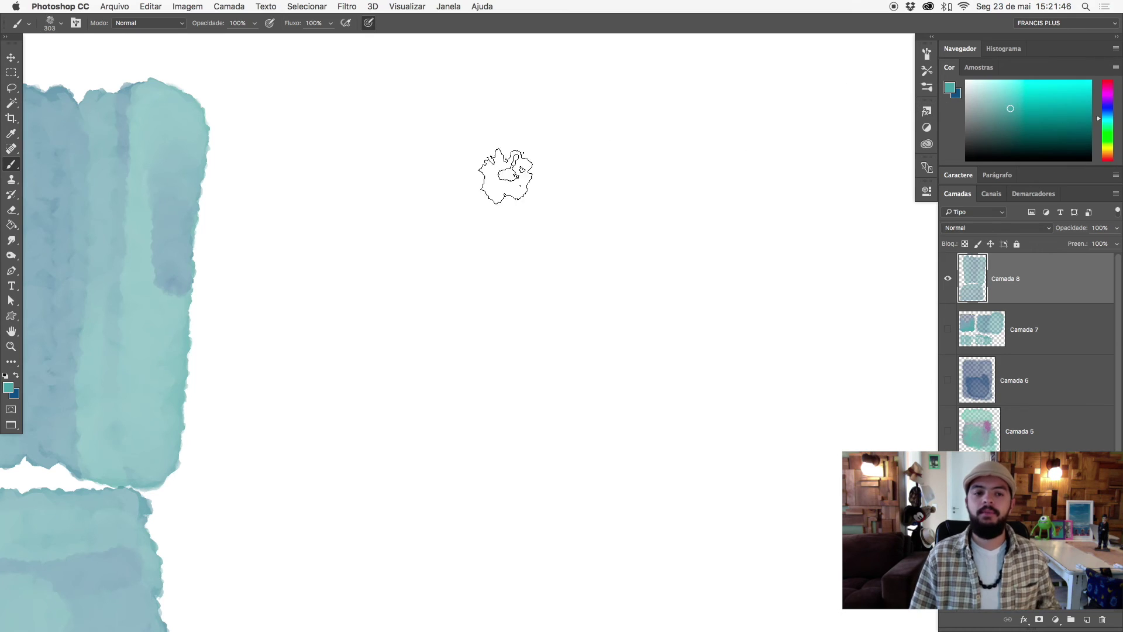
{"action": "mouse_move", "coordinate": [313, 112]}
{"action": "left_mouse_down"}
{"action": "mouse_move", "coordinate": [377, 418]}
{"action": "mouse_move", "coordinate": [371, 95]}
{"action": "mouse_move", "coordinate": [427, 444]}
{"action": "mouse_move", "coordinate": [427, 120]}
{"action": "mouse_move", "coordinate": [452, 278]}
{"action": "mouse_move", "coordinate": [501, 431]}
{"action": "mouse_move", "coordinate": [484, 113]}
{"action": "mouse_move", "coordinate": [499, 120]}
{"action": "mouse_move", "coordinate": [527, 438]}
{"action": "mouse_move", "coordinate": [546, 206]}
{"action": "mouse_move", "coordinate": [573, 115]}
{"action": "mouse_move", "coordinate": [598, 443]}
{"action": "mouse_move", "coordinate": [627, 343]}
{"action": "mouse_move", "coordinate": [614, 130]}
{"action": "mouse_move", "coordinate": [649, 160]}
{"action": "mouse_move", "coordinate": [651, 365]}
{"action": "mouse_move", "coordinate": [672, 419]}
{"action": "mouse_move", "coordinate": [677, 142]}
{"action": "mouse_move", "coordinate": [692, 125]}
{"action": "mouse_move", "coordinate": [701, 353]}
{"action": "mouse_move", "coordinate": [724, 431]}
{"action": "mouse_move", "coordinate": [740, 112]}
{"action": "mouse_move", "coordinate": [763, 138]}
{"action": "mouse_move", "coordinate": [777, 226]}
{"action": "mouse_move", "coordinate": [757, 433]}
{"action": "left_mouse_up"}
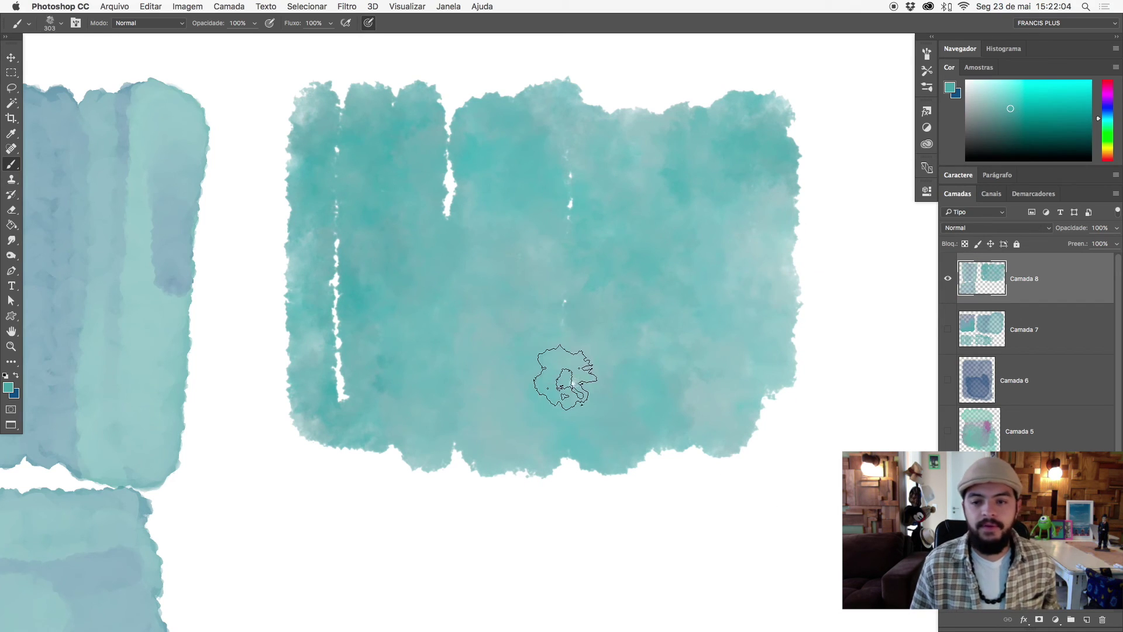
{"action": "left_click_drag", "start_coordinate": [572, 320], "coordinate": [468, 288]}
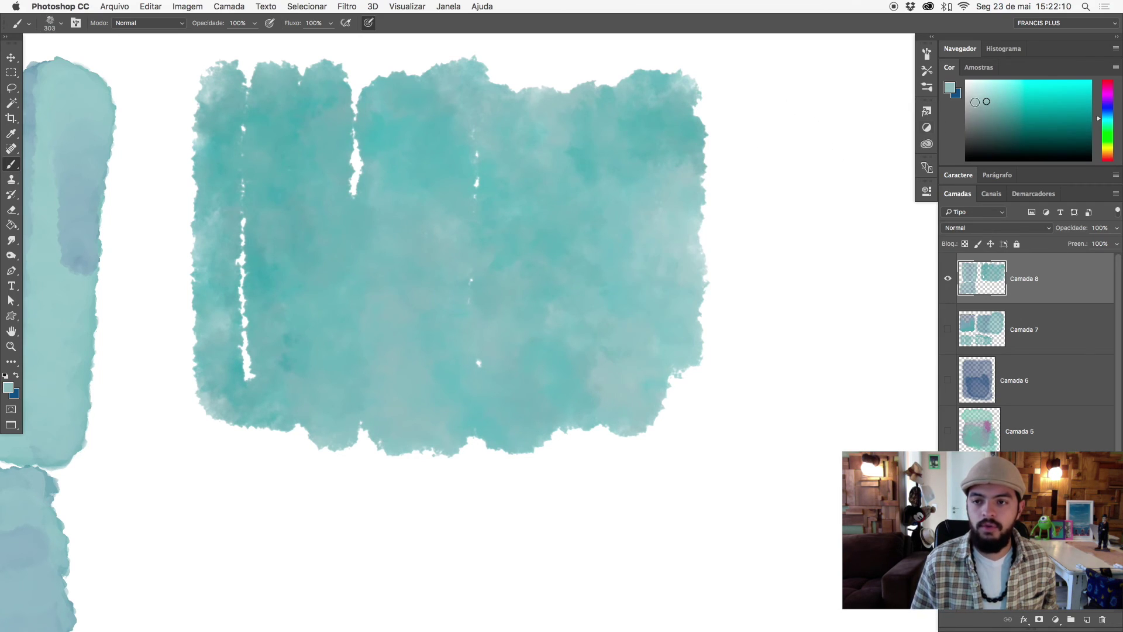
- Swap to dark blue, paint a grey-blue block below the rectangle, and shrink the brush to 175 px
{"action": "key", "text": "x"}
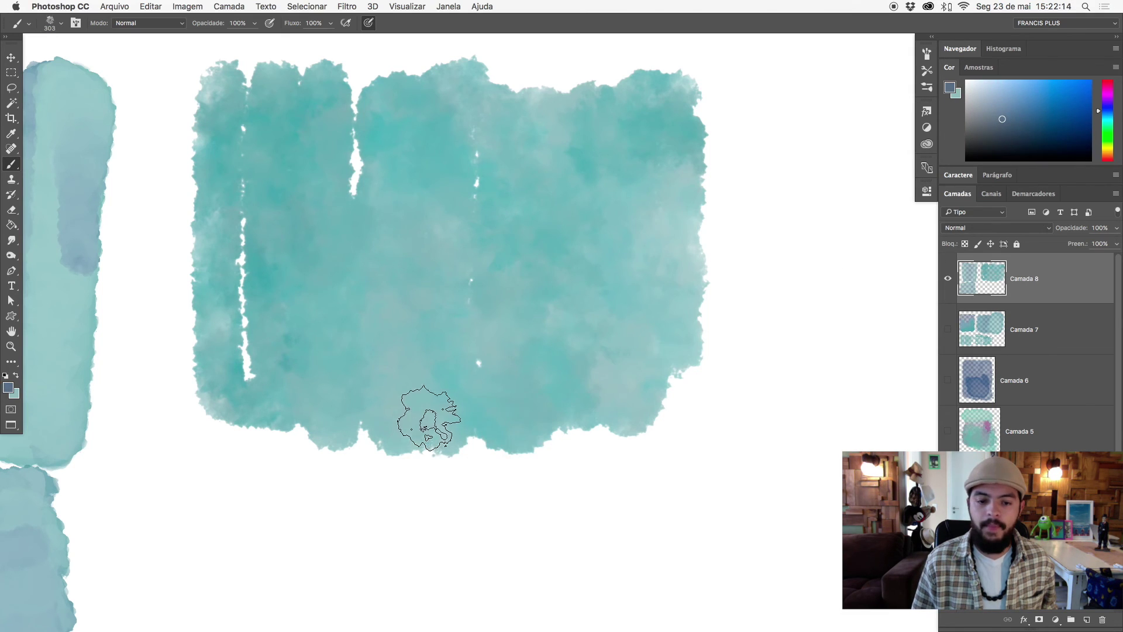
{"action": "left_click_drag", "start_coordinate": [426, 427], "coordinate": [440, 231]}
{"action": "mouse_move", "coordinate": [562, 319]}
{"action": "left_mouse_down"}
{"action": "mouse_move", "coordinate": [228, 325]}
{"action": "mouse_move", "coordinate": [589, 371]}
{"action": "mouse_move", "coordinate": [213, 396]}
{"action": "mouse_move", "coordinate": [355, 430]}
{"action": "mouse_move", "coordinate": [225, 438]}
{"action": "mouse_move", "coordinate": [213, 464]}
{"action": "mouse_move", "coordinate": [526, 459]}
{"action": "mouse_move", "coordinate": [604, 434]}
{"action": "mouse_move", "coordinate": [574, 409]}
{"action": "mouse_move", "coordinate": [614, 509]}
{"action": "mouse_move", "coordinate": [150, 507]}
{"action": "mouse_move", "coordinate": [632, 506]}
{"action": "mouse_move", "coordinate": [201, 526]}
{"action": "mouse_move", "coordinate": [614, 534]}
{"action": "mouse_move", "coordinate": [150, 521]}
{"action": "mouse_move", "coordinate": [509, 464]}
{"action": "mouse_move", "coordinate": [497, 476]}
{"action": "mouse_move", "coordinate": [549, 455]}
{"action": "left_mouse_up"}
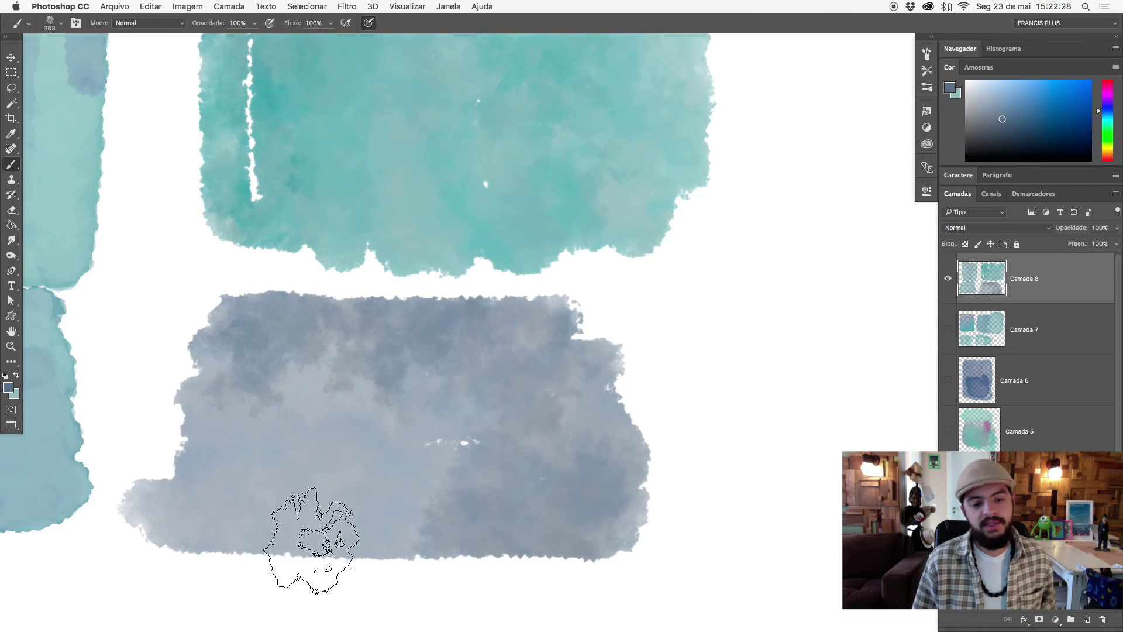
{"action": "key", "text": "bracketleft"}
{"action": "key", "text": "bracketleft"}
{"action": "key", "text": "bracketleft"}
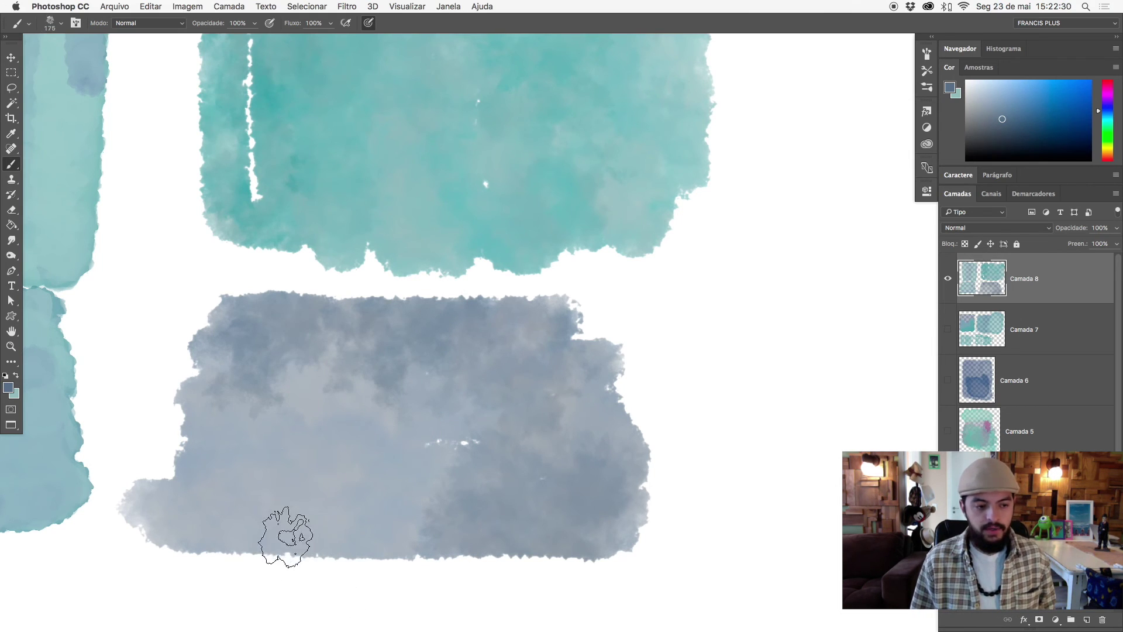
- Paint dark tree trunks and thin branches across the grey-blue block
{"action": "mouse_move", "coordinate": [274, 541]}
{"action": "left_mouse_down"}
{"action": "mouse_move", "coordinate": [280, 336]}
{"action": "mouse_move", "coordinate": [278, 558]}
{"action": "mouse_move", "coordinate": [282, 313]}
{"action": "left_mouse_up"}
{"action": "key", "text": "super+z"}
{"action": "key", "text": "bracketright"}
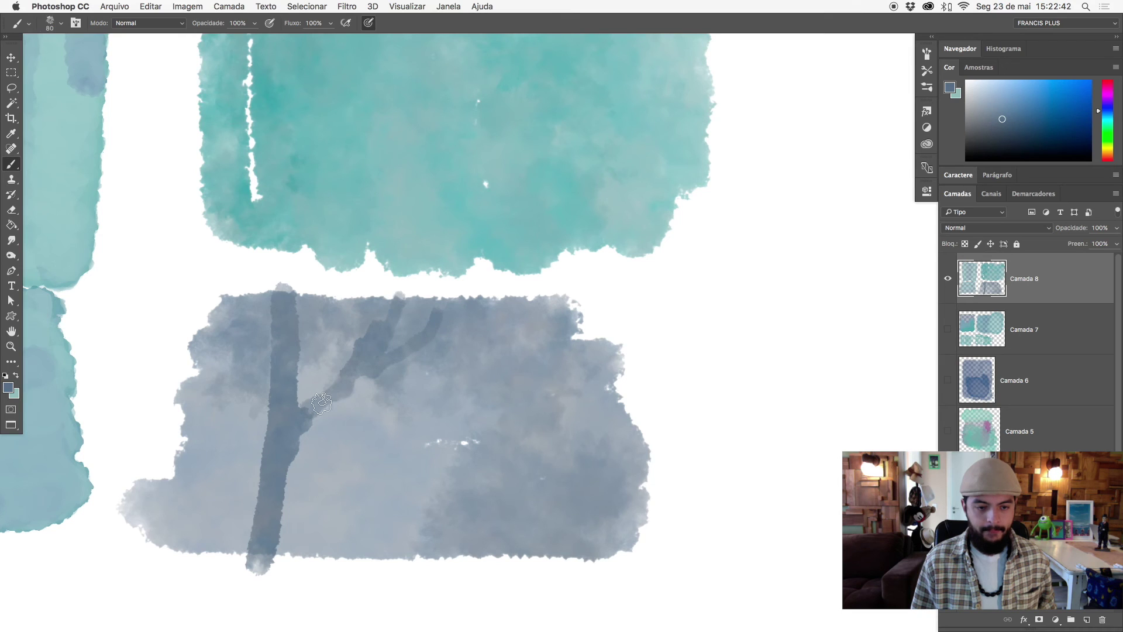
{"action": "left_click_drag", "start_coordinate": [434, 344], "coordinate": [433, 582]}
{"action": "left_click_drag", "start_coordinate": [438, 336], "coordinate": [423, 576]}
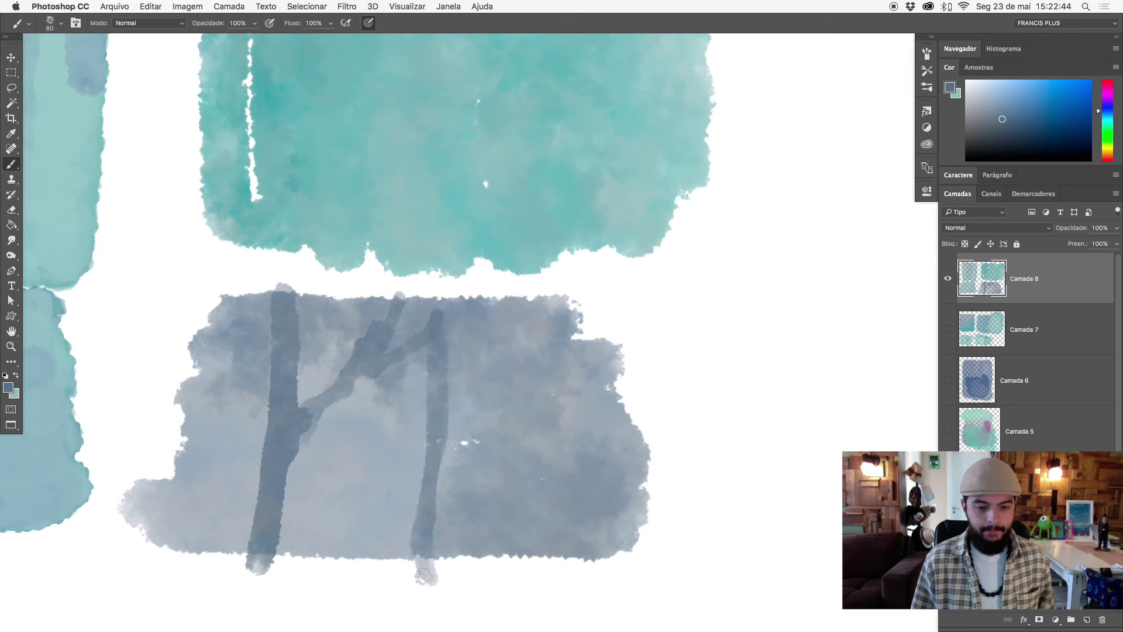
{"action": "mouse_move", "coordinate": [549, 301]}
{"action": "left_mouse_down"}
{"action": "mouse_move", "coordinate": [584, 576]}
{"action": "mouse_move", "coordinate": [570, 576]}
{"action": "left_mouse_up"}
{"action": "mouse_move", "coordinate": [553, 328]}
{"action": "left_mouse_down"}
{"action": "mouse_move", "coordinate": [550, 579]}
{"action": "mouse_move", "coordinate": [535, 570]}
{"action": "left_mouse_up"}
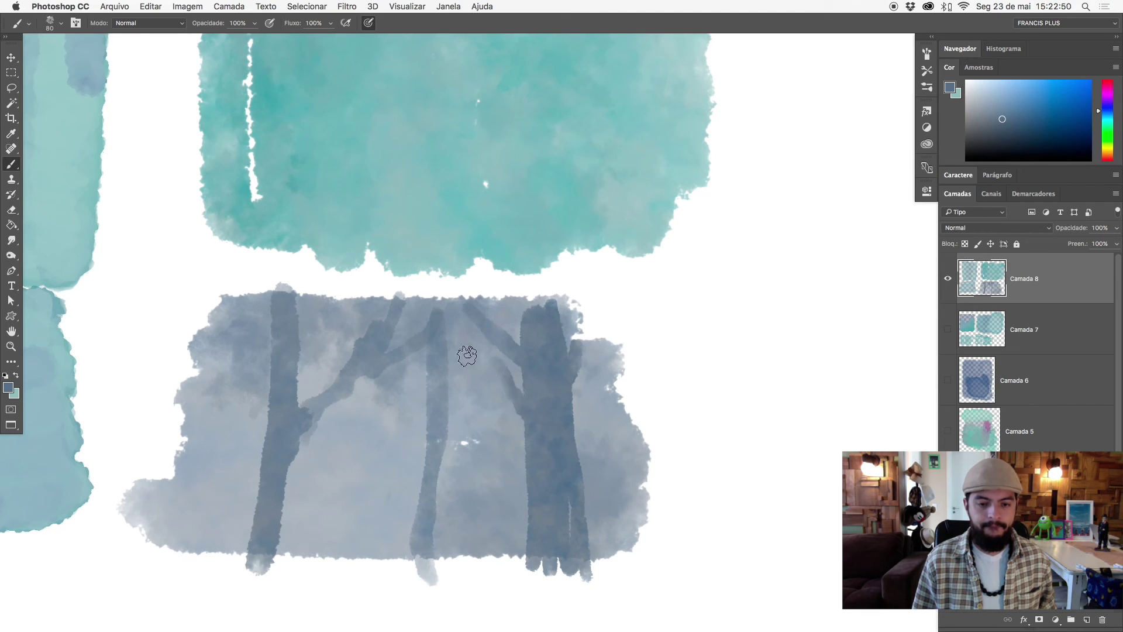
{"action": "key", "text": "bracketleft"}
{"action": "key", "text": "bracketleft"}
{"action": "key", "text": "bracketleft"}
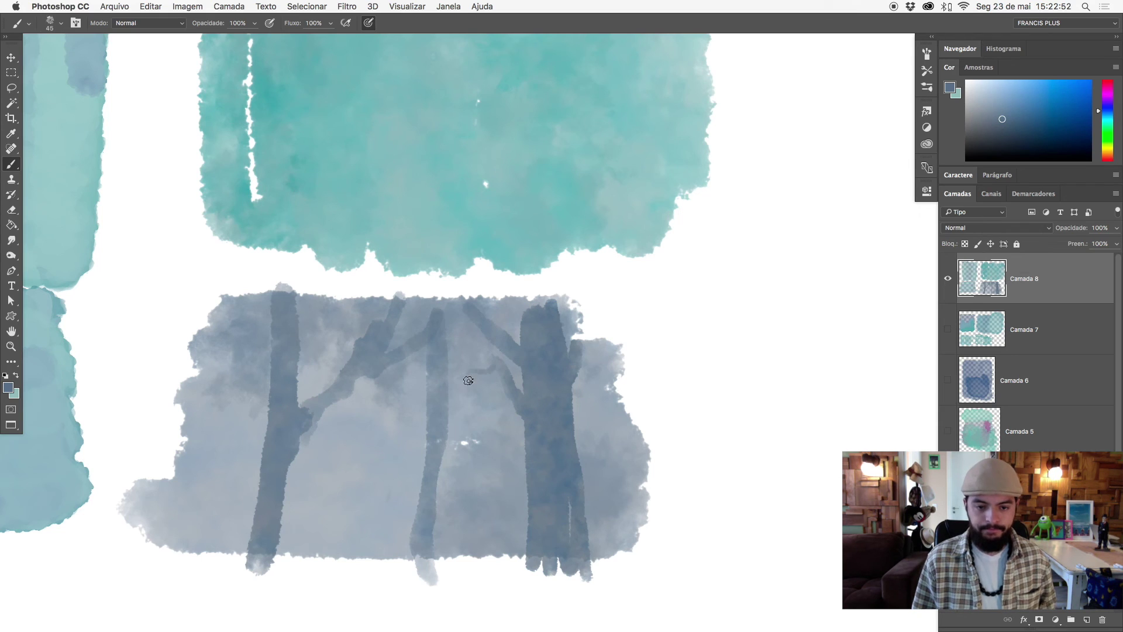
{"action": "left_click_drag", "start_coordinate": [509, 342], "coordinate": [497, 313]}
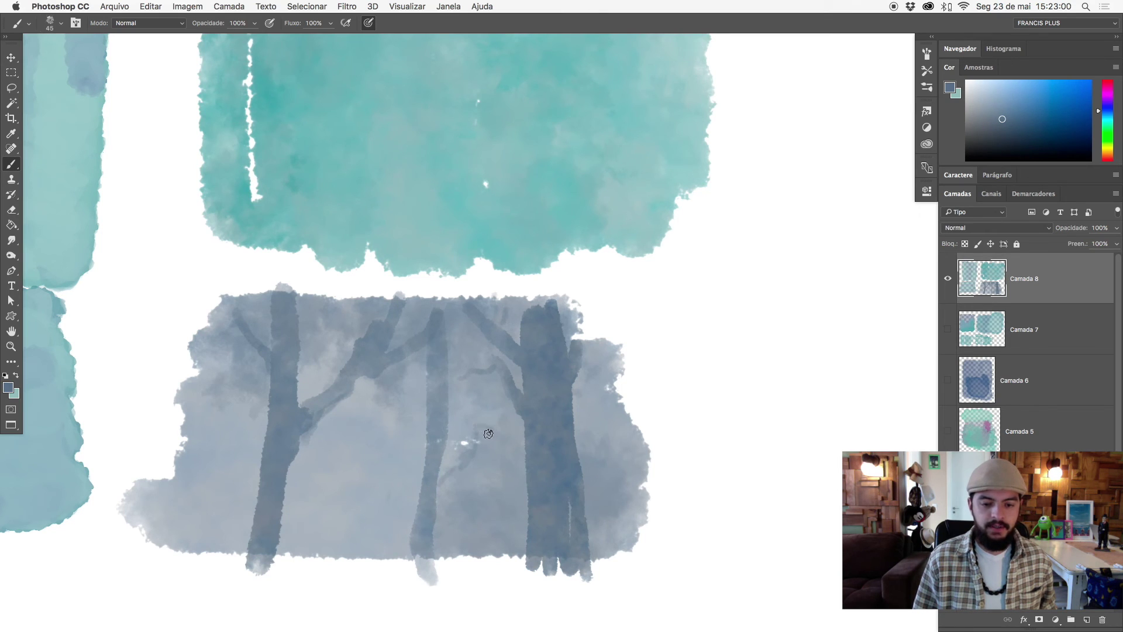
{"action": "left_click_drag", "start_coordinate": [490, 434], "coordinate": [473, 437]}
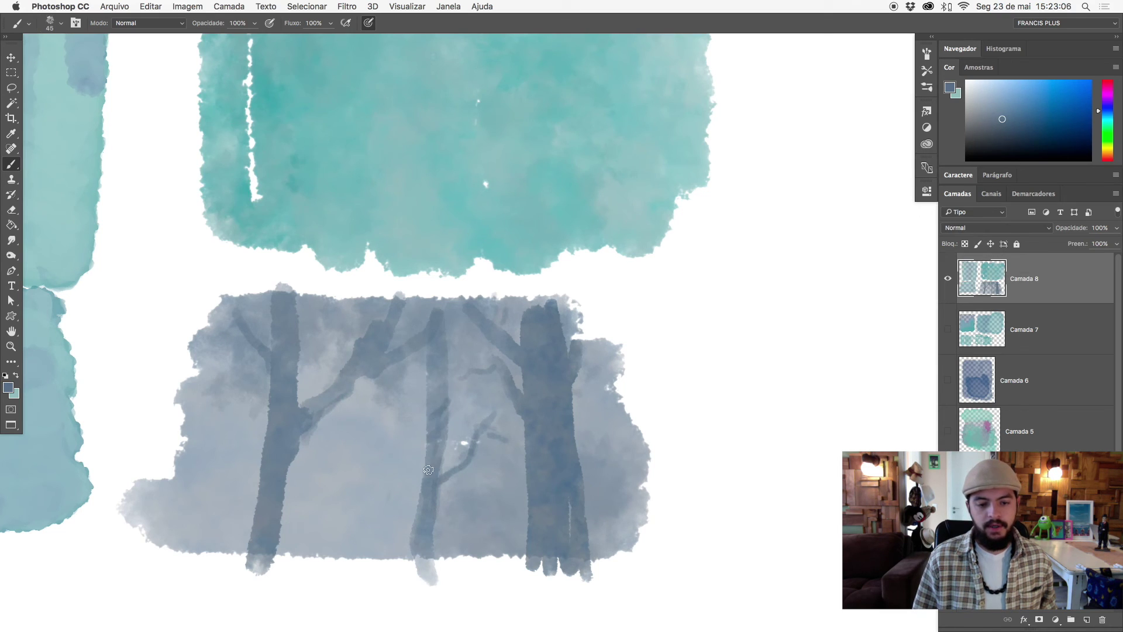
- Set the brush to 116 px then 331 px, swap to light teal, and hide Camada 8
{"action": "right_click", "coordinate": [364, 491]}
{"action": "double_click", "coordinate": [477, 303]}
{"action": "type", "text": "116"}
{"action": "key", "text": "Return"}
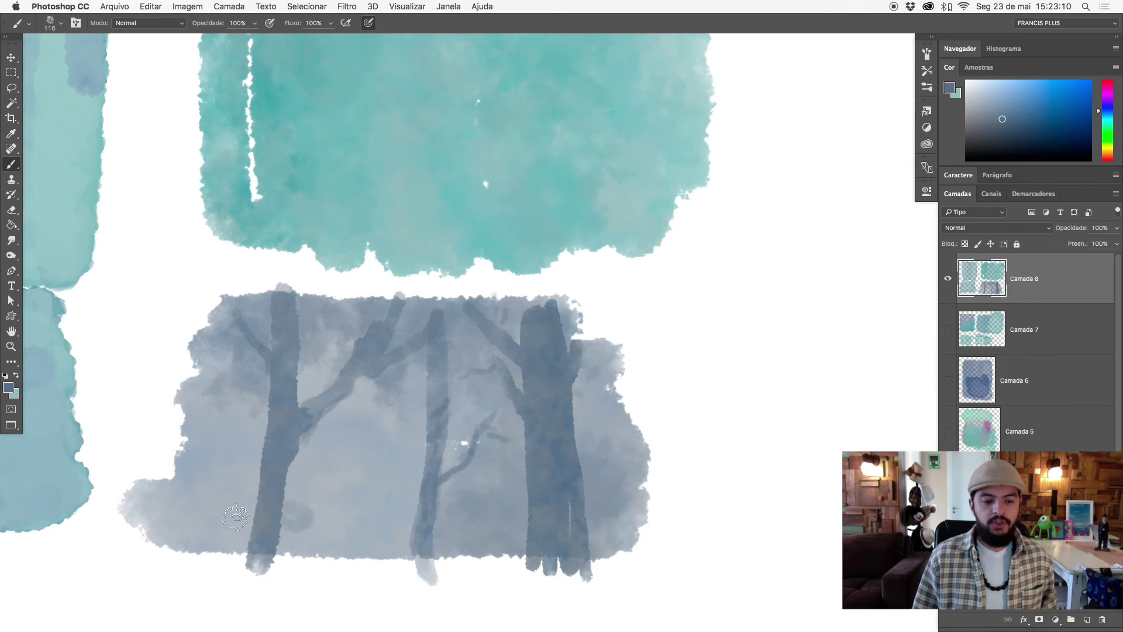
{"action": "right_click", "coordinate": [410, 485]}
{"action": "left_click", "coordinate": [533, 325]}
{"action": "key", "text": "Return"}
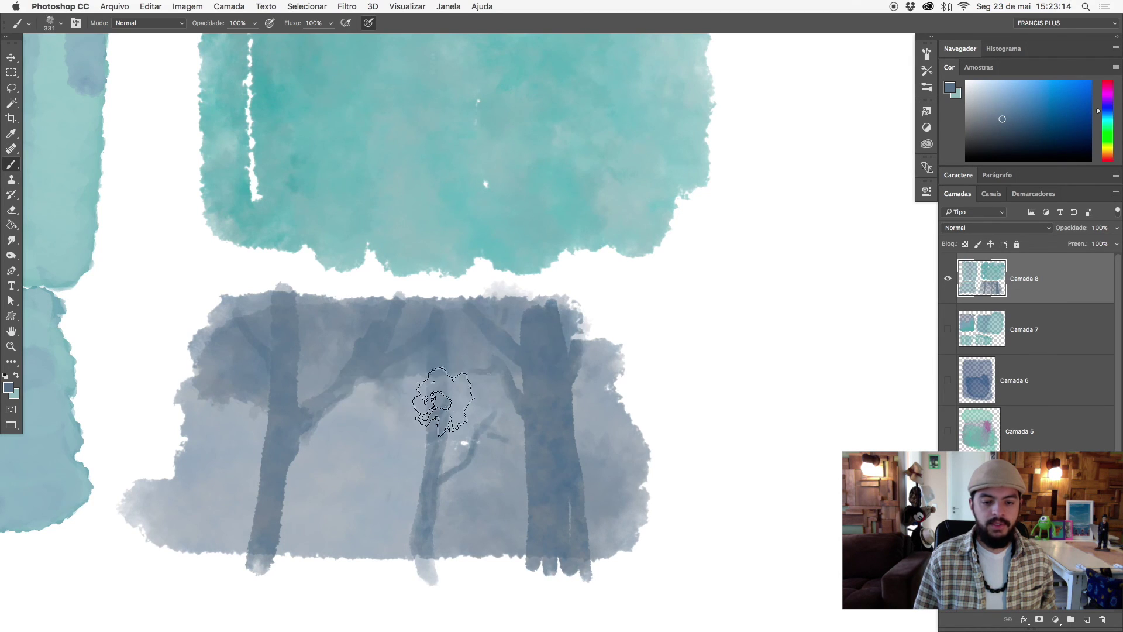
{"action": "key", "text": "x"}
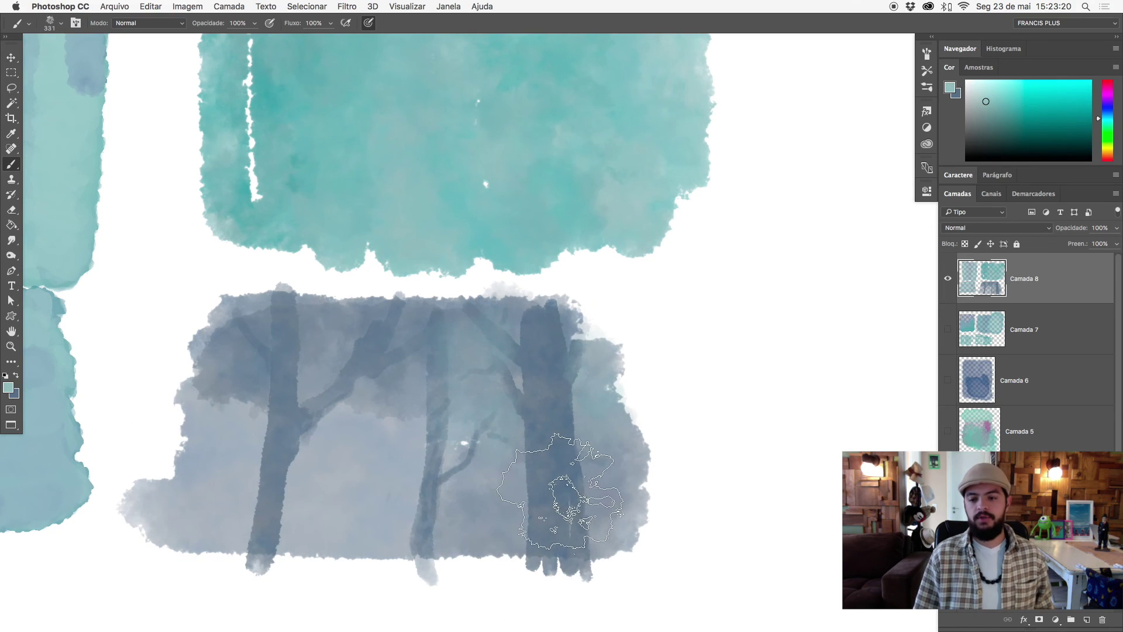
{"action": "left_click", "coordinate": [948, 293]}
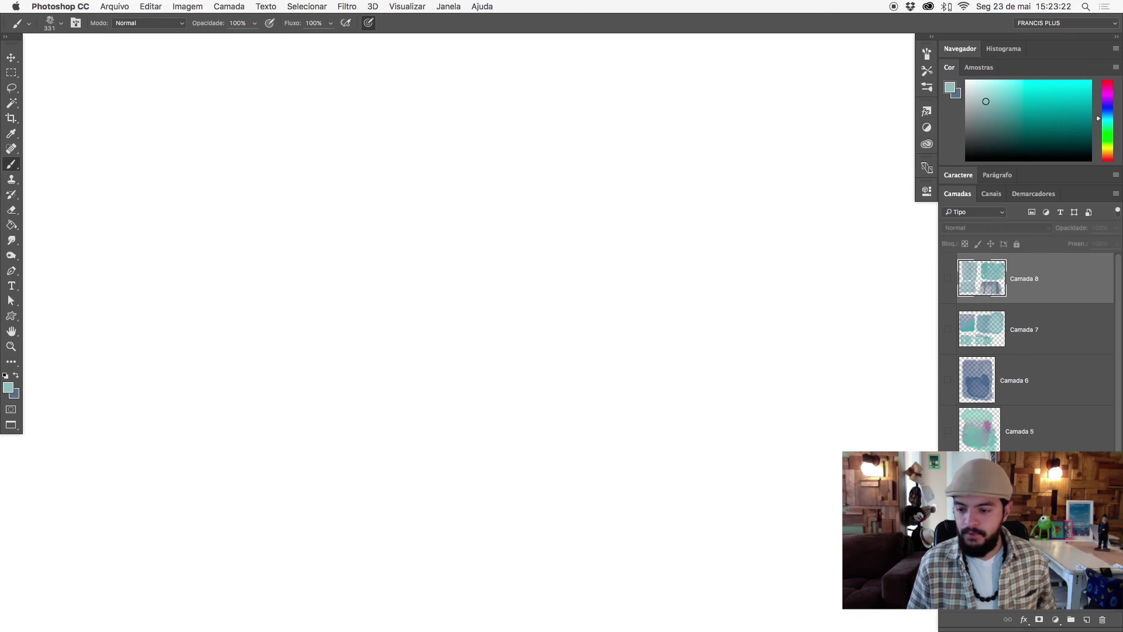
- On new layer Camada 9, paint a broad zigzag teal stroke with MANCHA COR VIVA, then pick MEGA MANCHADO 2 CORES
{"action": "left_click", "coordinate": [1087, 622]}
{"action": "right_click", "coordinate": [205, 243]}
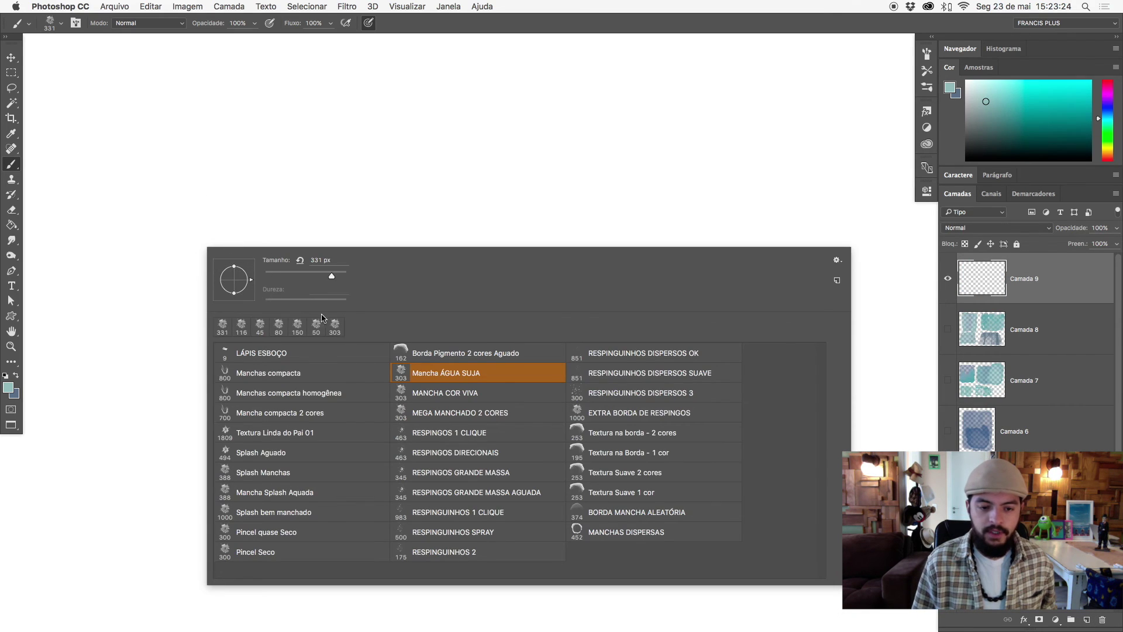
{"action": "left_click", "coordinate": [434, 399]}
{"action": "mouse_move", "coordinate": [128, 99]}
{"action": "left_mouse_down"}
{"action": "mouse_move", "coordinate": [138, 372]}
{"action": "mouse_move", "coordinate": [188, 325]}
{"action": "mouse_move", "coordinate": [165, 100]}
{"action": "mouse_move", "coordinate": [194, 288]}
{"action": "mouse_move", "coordinate": [238, 438]}
{"action": "mouse_move", "coordinate": [270, 100]}
{"action": "mouse_move", "coordinate": [275, 439]}
{"action": "mouse_move", "coordinate": [300, 191]}
{"action": "mouse_move", "coordinate": [346, 180]}
{"action": "mouse_move", "coordinate": [351, 426]}
{"action": "left_mouse_up"}
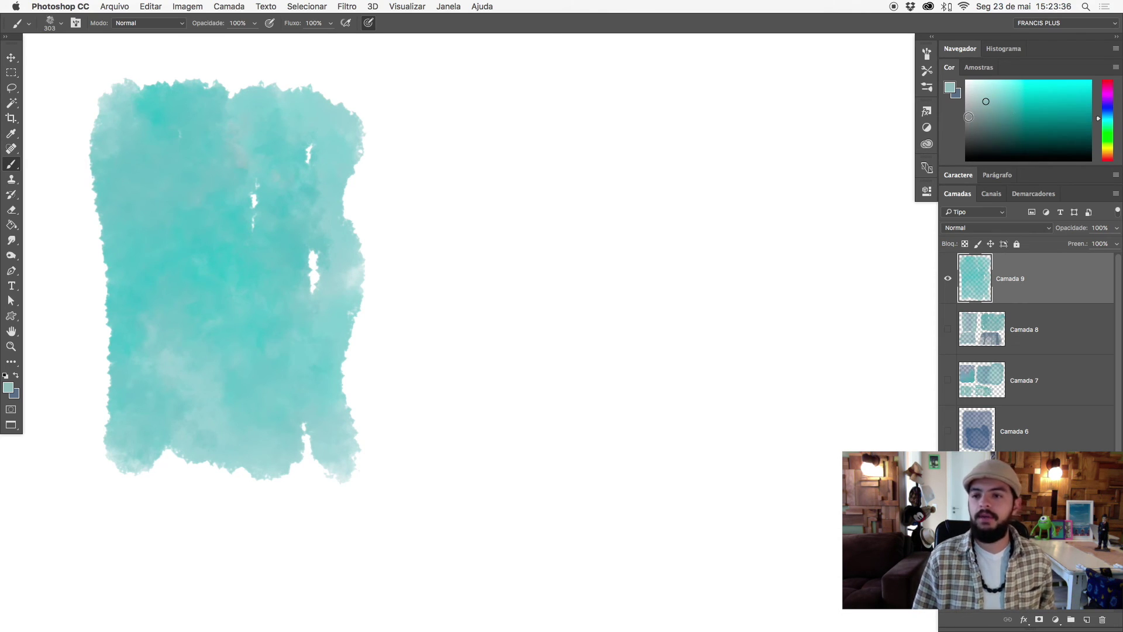
{"action": "key", "text": "BackSpace"}
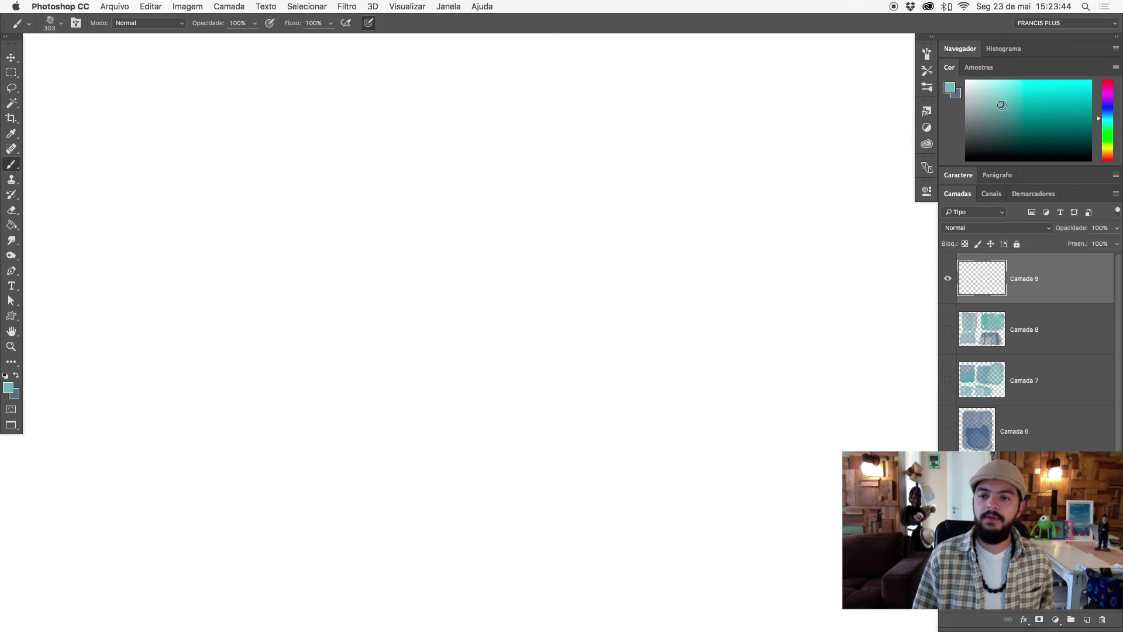
{"action": "mouse_move", "coordinate": [357, 114]}
{"action": "left_mouse_down"}
{"action": "mouse_move", "coordinate": [436, 187]}
{"action": "mouse_move", "coordinate": [111, 322]}
{"action": "mouse_move", "coordinate": [364, 351]}
{"action": "mouse_move", "coordinate": [459, 296]}
{"action": "mouse_move", "coordinate": [483, 391]}
{"action": "mouse_move", "coordinate": [91, 390]}
{"action": "mouse_move", "coordinate": [251, 376]}
{"action": "mouse_move", "coordinate": [351, 389]}
{"action": "mouse_move", "coordinate": [113, 414]}
{"action": "mouse_move", "coordinate": [502, 451]}
{"action": "mouse_move", "coordinate": [409, 489]}
{"action": "mouse_move", "coordinate": [121, 503]}
{"action": "left_mouse_up"}
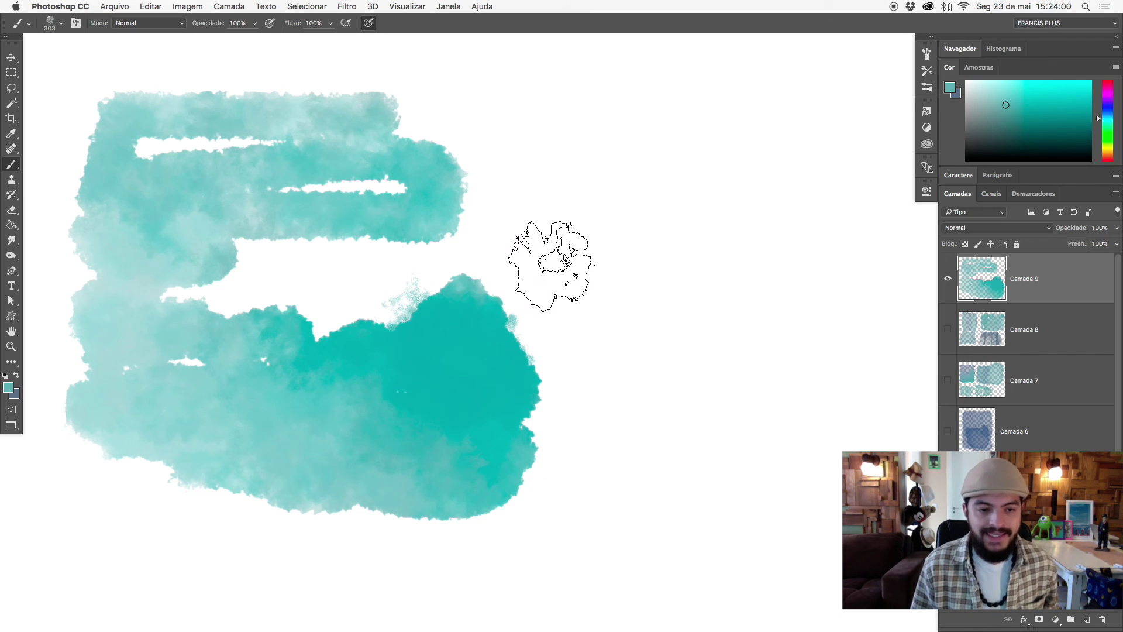
{"action": "right_click", "coordinate": [534, 233]}
{"action": "left_click", "coordinate": [708, 390]}
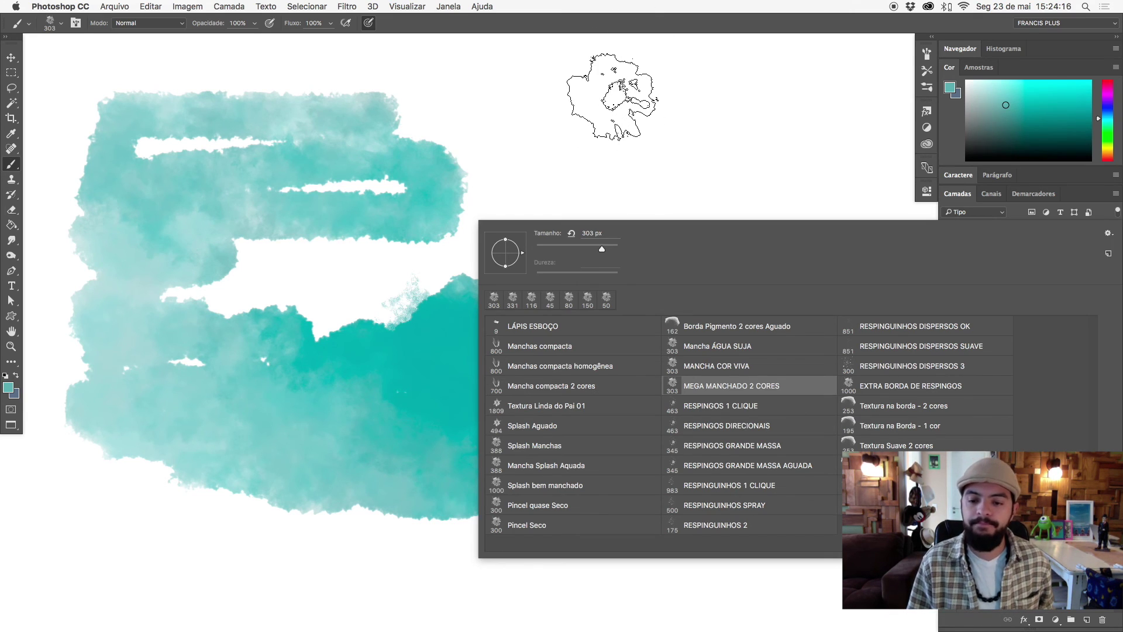
- Paint two large mottled teal blocks to the right with MEGA MANCHADO 2 CORES, then hide Camada 9
{"action": "left_click", "coordinate": [620, 111]}
{"action": "mouse_move", "coordinate": [637, 87]}
{"action": "left_mouse_down"}
{"action": "mouse_move", "coordinate": [623, 114]}
{"action": "mouse_move", "coordinate": [834, 374]}
{"action": "mouse_move", "coordinate": [852, 154]}
{"action": "mouse_move", "coordinate": [748, 476]}
{"action": "mouse_move", "coordinate": [647, 471]}
{"action": "mouse_move", "coordinate": [837, 349]}
{"action": "mouse_move", "coordinate": [802, 314]}
{"action": "mouse_move", "coordinate": [840, 306]}
{"action": "mouse_move", "coordinate": [815, 439]}
{"action": "mouse_move", "coordinate": [653, 332]}
{"action": "mouse_move", "coordinate": [714, 250]}
{"action": "mouse_move", "coordinate": [852, 283]}
{"action": "mouse_move", "coordinate": [714, 431]}
{"action": "mouse_move", "coordinate": [795, 436]}
{"action": "mouse_move", "coordinate": [865, 389]}
{"action": "mouse_move", "coordinate": [877, 503]}
{"action": "mouse_move", "coordinate": [859, 453]}
{"action": "left_mouse_up"}
{"action": "mouse_move", "coordinate": [699, 472]}
{"action": "left_mouse_down"}
{"action": "mouse_move", "coordinate": [864, 306]}
{"action": "mouse_move", "coordinate": [626, 438]}
{"action": "mouse_move", "coordinate": [764, 490]}
{"action": "mouse_move", "coordinate": [848, 176]}
{"action": "mouse_move", "coordinate": [770, 271]}
{"action": "mouse_move", "coordinate": [742, 281]}
{"action": "mouse_move", "coordinate": [857, 281]}
{"action": "mouse_move", "coordinate": [815, 125]}
{"action": "mouse_move", "coordinate": [647, 326]}
{"action": "left_mouse_up"}
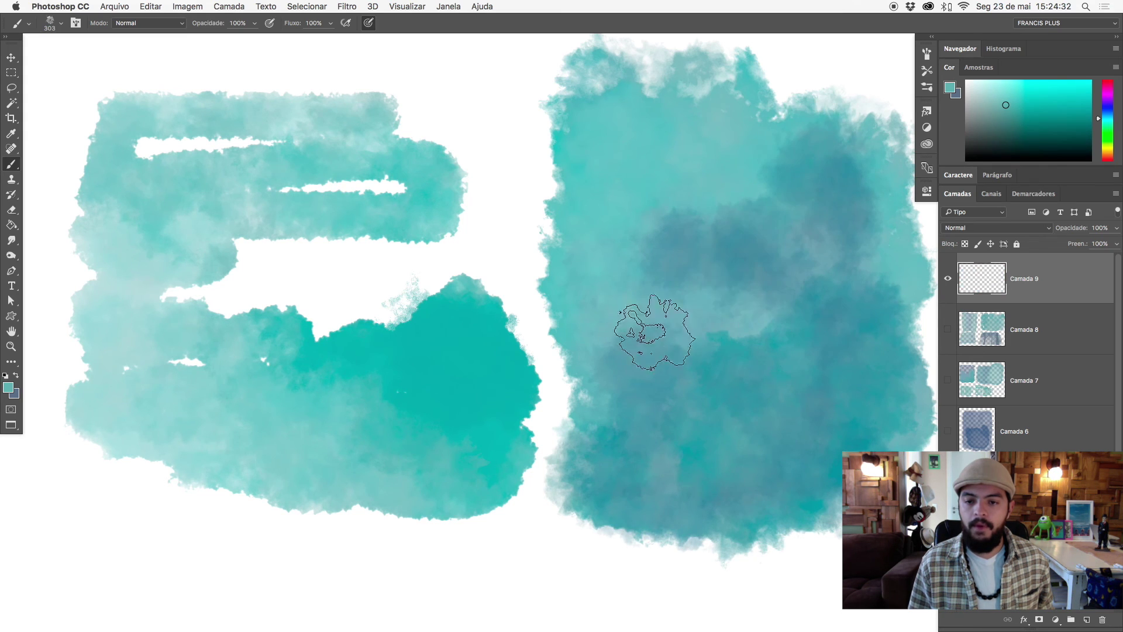
{"action": "left_click_drag", "start_coordinate": [687, 434], "coordinate": [496, 334]}
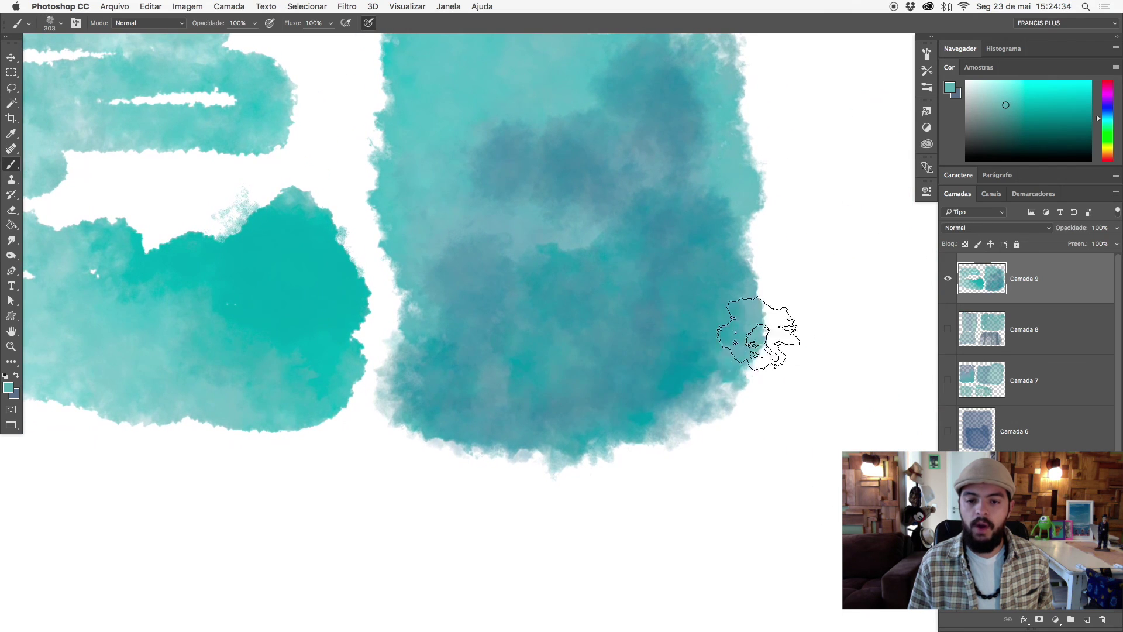
{"action": "left_click_drag", "start_coordinate": [752, 339], "coordinate": [597, 471]}
{"action": "mouse_move", "coordinate": [728, 172]}
{"action": "left_mouse_down"}
{"action": "mouse_move", "coordinate": [724, 451]}
{"action": "mouse_move", "coordinate": [819, 497]}
{"action": "mouse_move", "coordinate": [847, 155]}
{"action": "mouse_move", "coordinate": [881, 286]}
{"action": "mouse_move", "coordinate": [830, 508]}
{"action": "mouse_move", "coordinate": [709, 494]}
{"action": "mouse_move", "coordinate": [807, 105]}
{"action": "mouse_move", "coordinate": [895, 258]}
{"action": "left_mouse_up"}
{"action": "left_click_drag", "start_coordinate": [717, 395], "coordinate": [533, 421]}
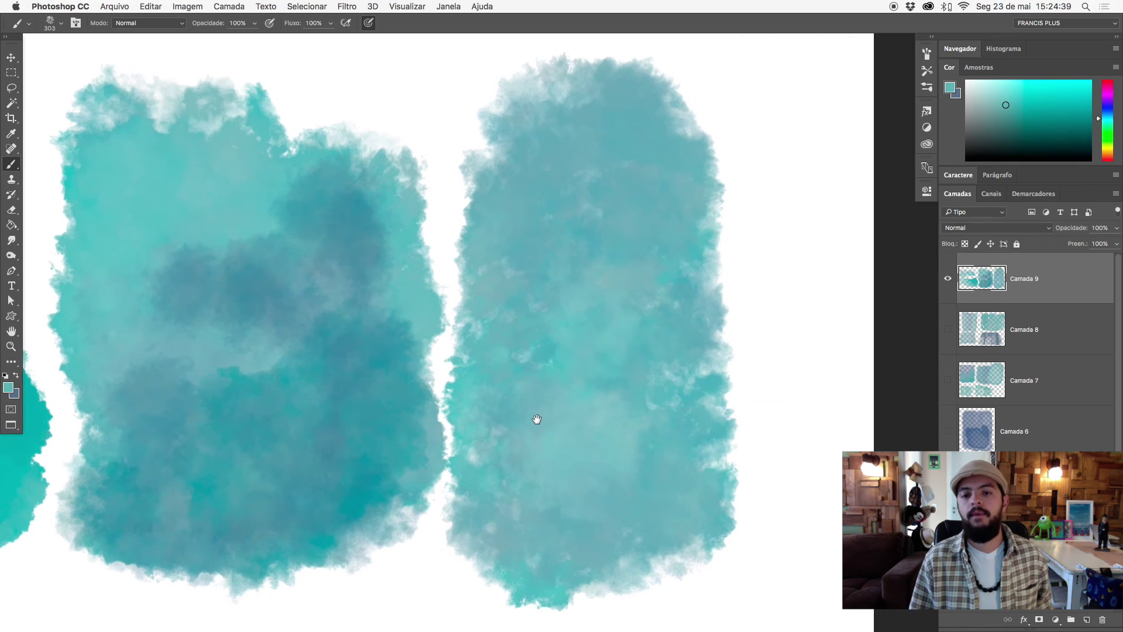
{"action": "left_click_drag", "start_coordinate": [629, 421], "coordinate": [848, 302]}
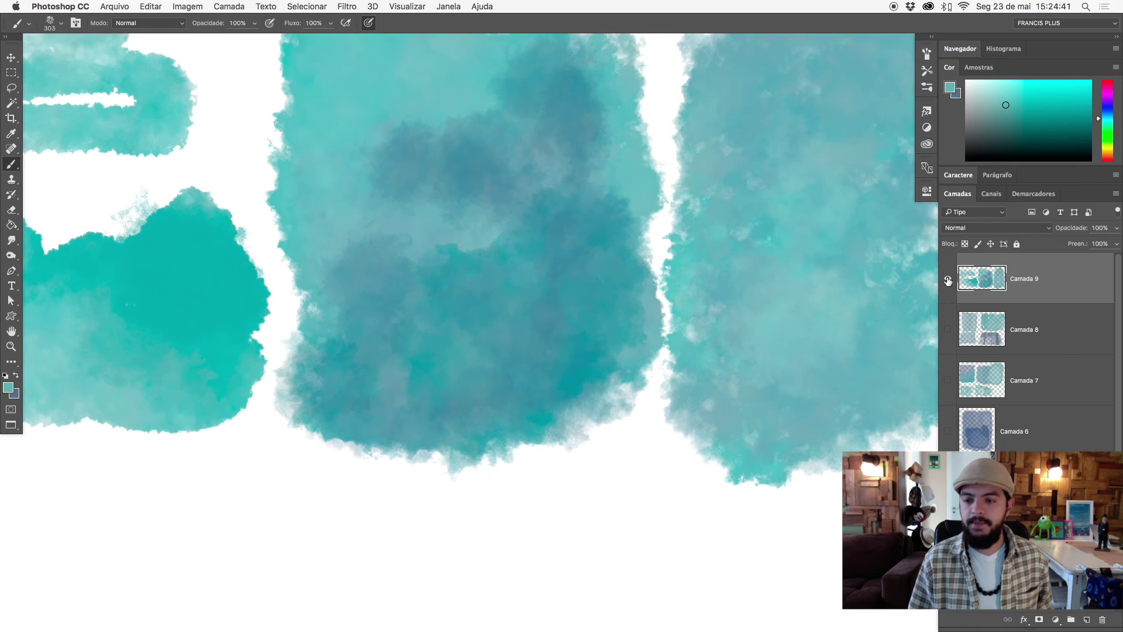
{"action": "left_click", "coordinate": [948, 280]}
{"action": "right_click", "coordinate": [398, 278]}
- On a new layer, stamp three pale teal splatters with the RESPINGOS 1 CLIQUE brush
{"action": "left_click", "coordinate": [611, 461]}
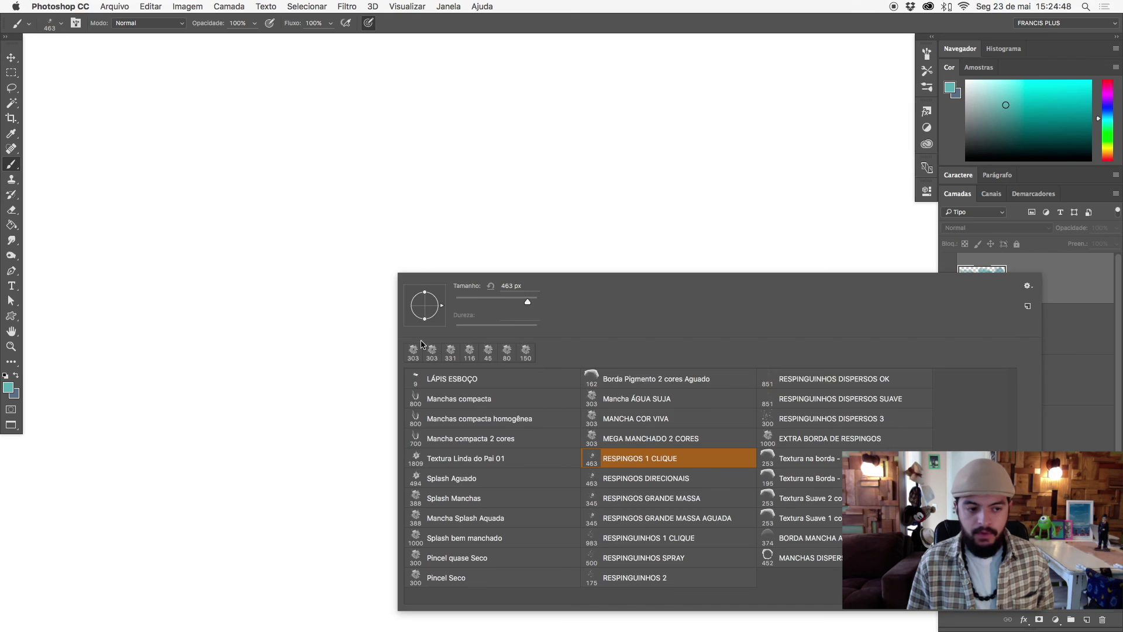
{"action": "left_click", "coordinate": [266, 228]}
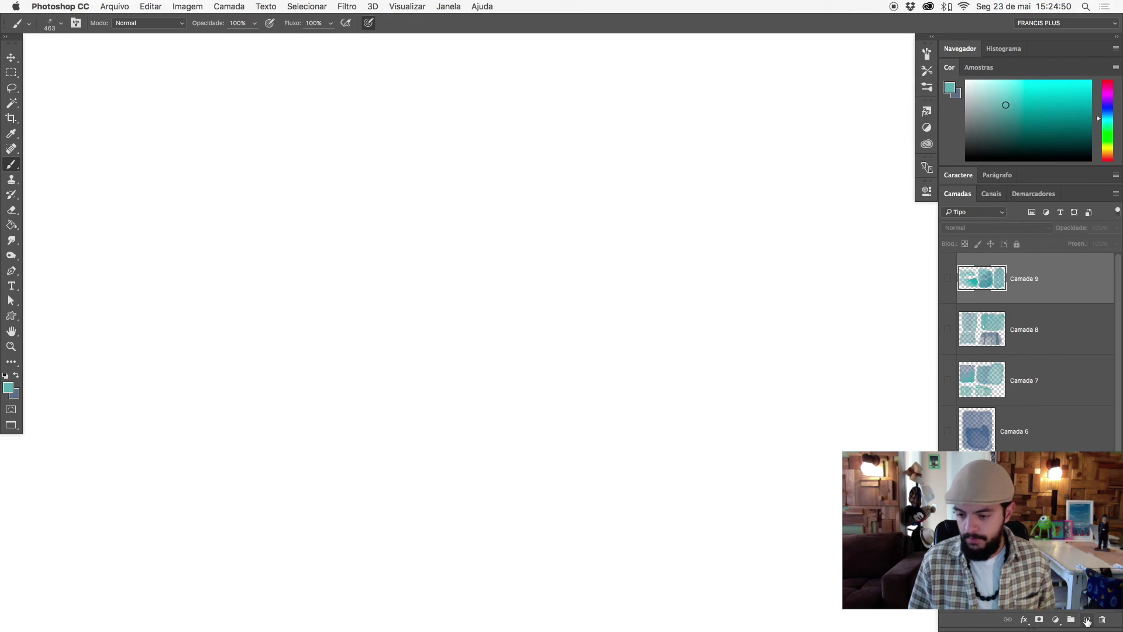
{"action": "left_click", "coordinate": [1087, 620]}
{"action": "left_click", "coordinate": [209, 181]}
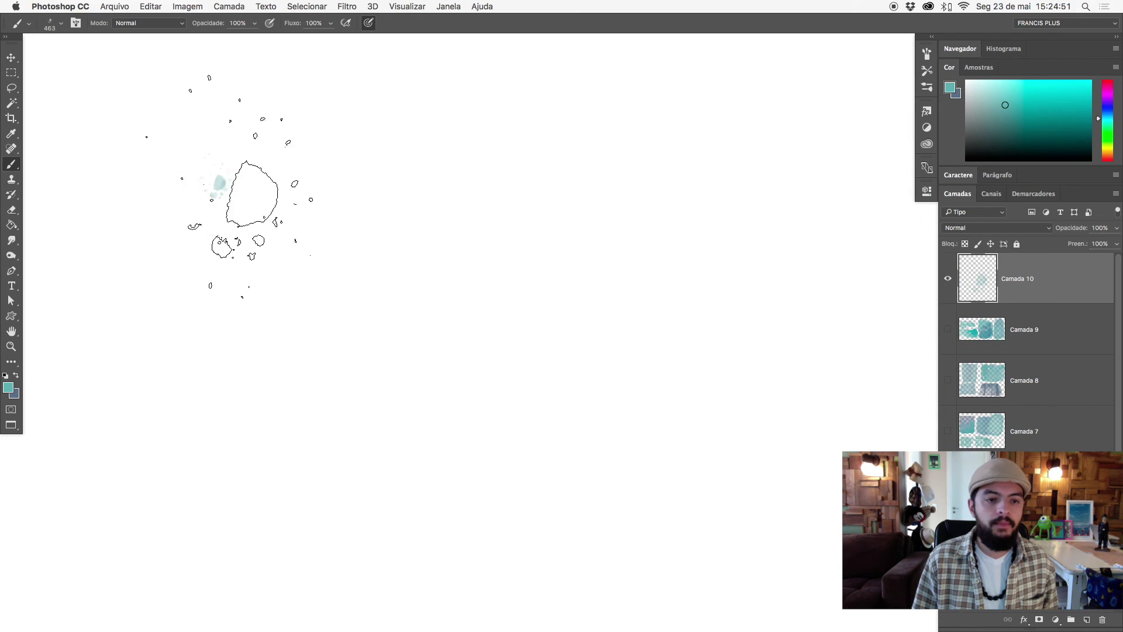
{"action": "left_click", "coordinate": [315, 193]}
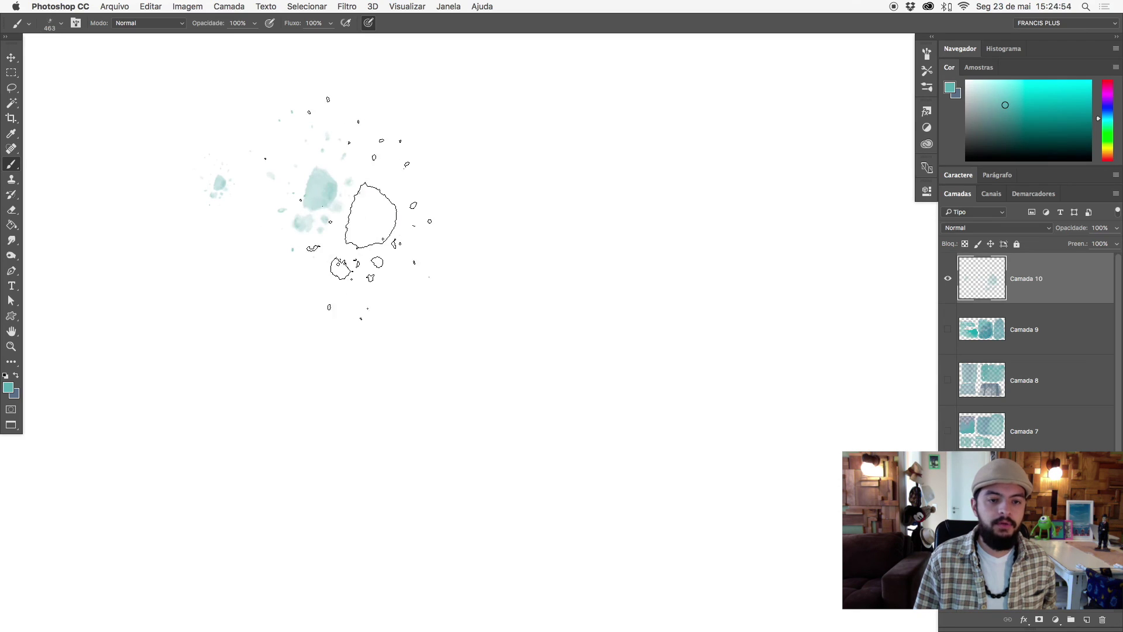
{"action": "left_click", "coordinate": [454, 193]}
- Try a long splatter stroke, then a RESPINGOS DIRECIONAIS stroke, undoing both
{"action": "mouse_move", "coordinate": [193, 386]}
{"action": "left_mouse_down"}
{"action": "mouse_move", "coordinate": [667, 359]}
{"action": "mouse_move", "coordinate": [740, 263]}
{"action": "mouse_move", "coordinate": [774, 362]}
{"action": "left_mouse_up"}
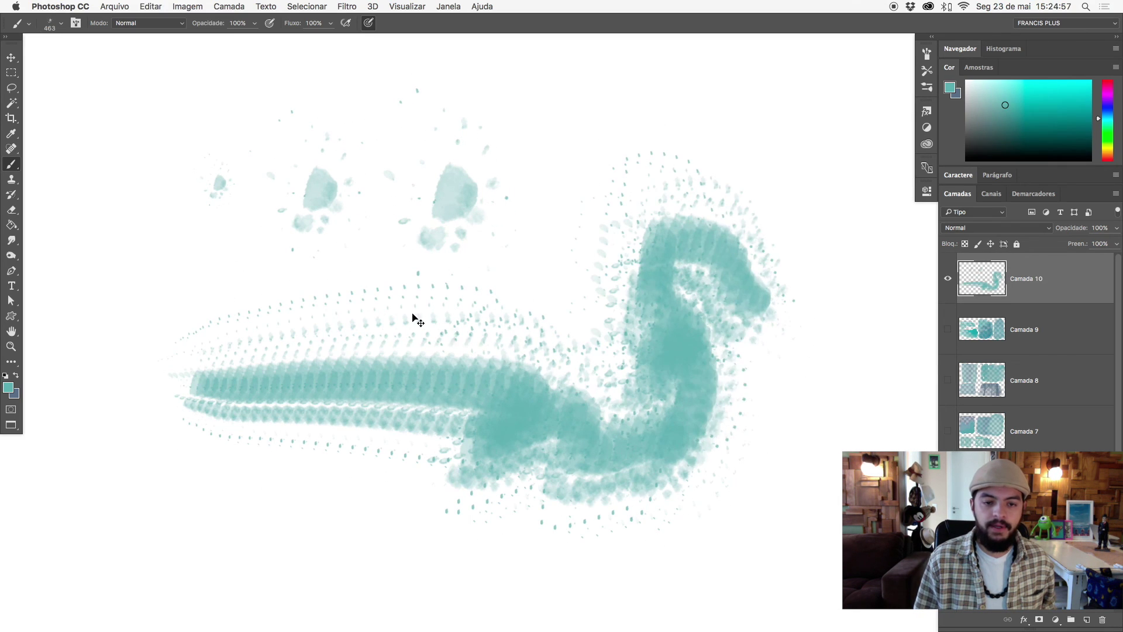
{"action": "key", "text": "ctrl+z"}
{"action": "right_click", "coordinate": [305, 264]}
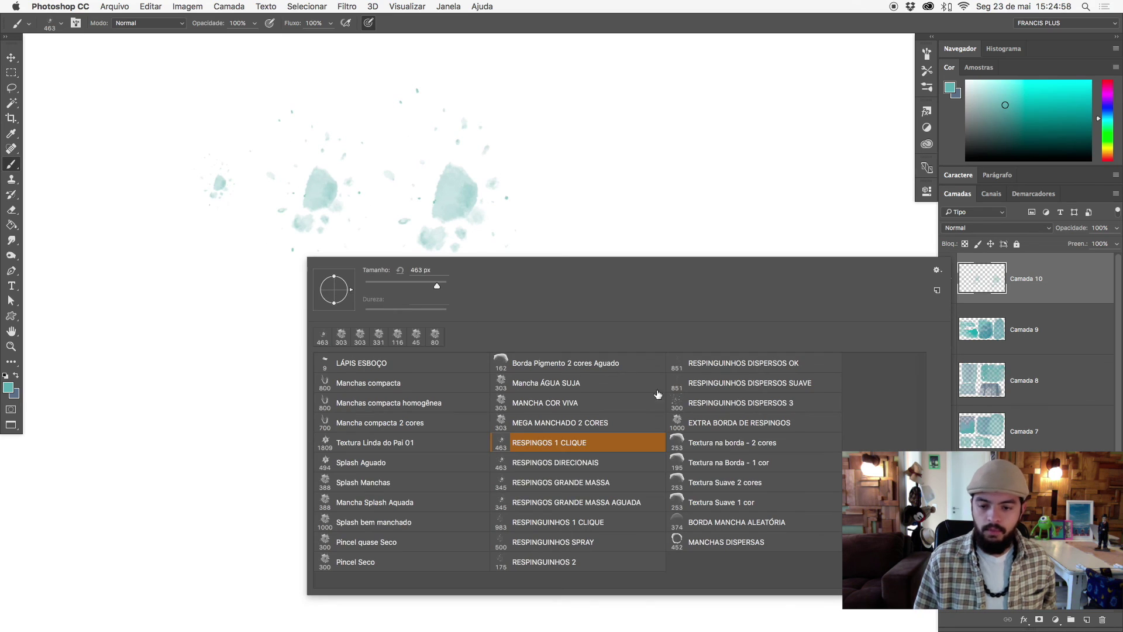
{"action": "left_click", "coordinate": [567, 468]}
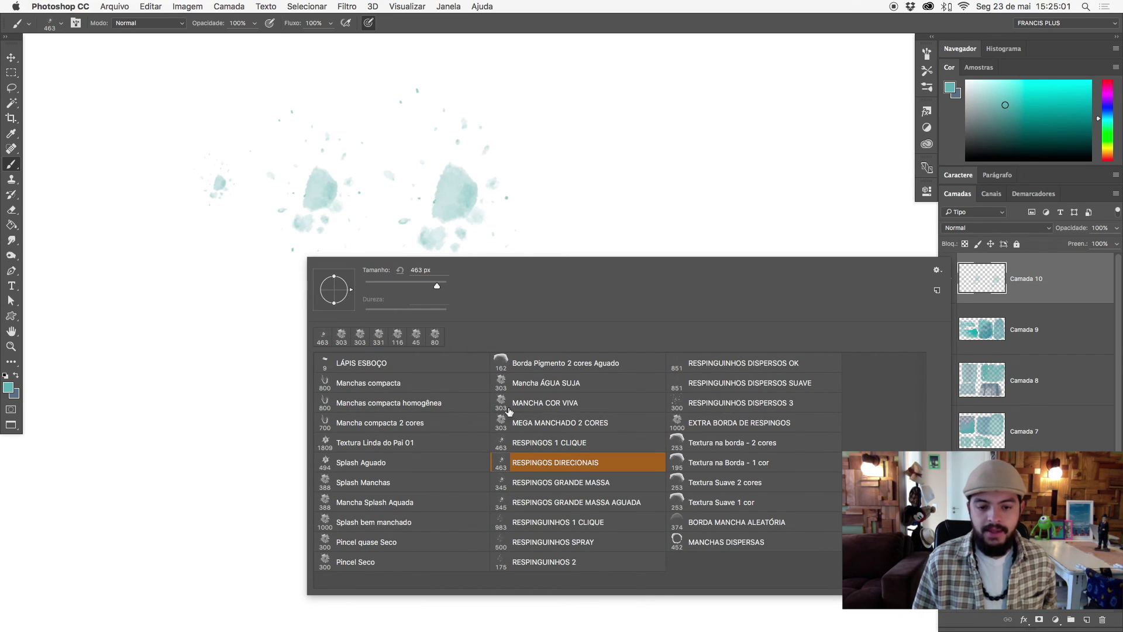
{"action": "mouse_move", "coordinate": [180, 427]}
{"action": "left_mouse_down"}
{"action": "mouse_move", "coordinate": [501, 388]}
{"action": "mouse_move", "coordinate": [551, 371]}
{"action": "left_mouse_up"}
{"action": "key", "text": "ctrl+z"}
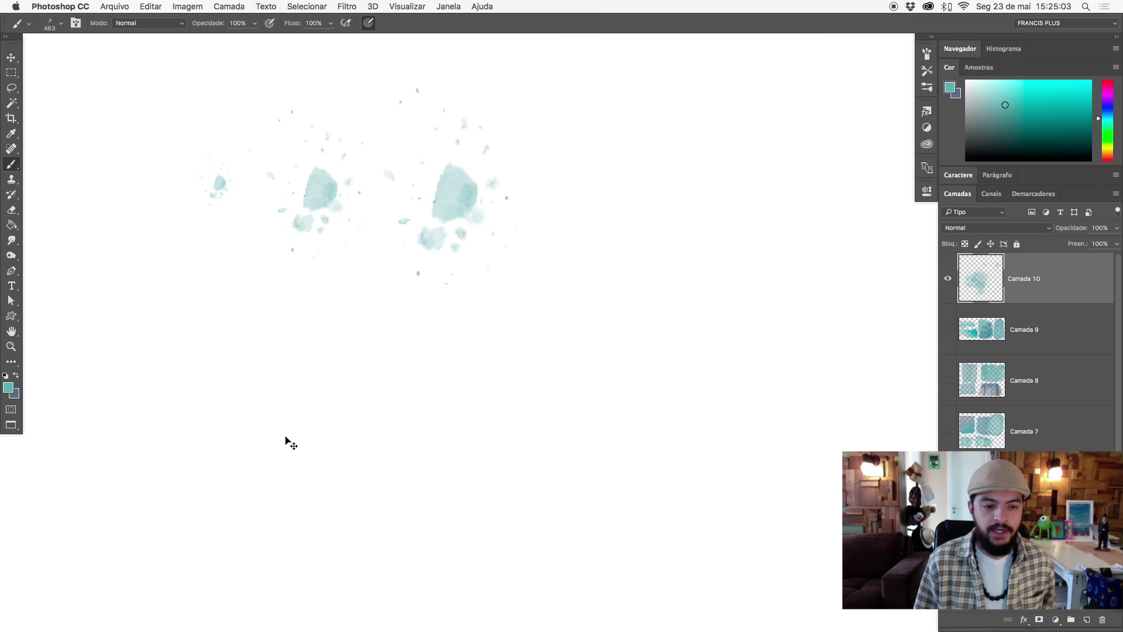
- Paint a broad directional splatter at upper left and a RESPINGOS GRANDE MASSA splash across the lower middle
{"action": "mouse_move", "coordinate": [153, 464]}
{"action": "left_mouse_down"}
{"action": "mouse_move", "coordinate": [492, 339]}
{"action": "mouse_move", "coordinate": [576, 363]}
{"action": "mouse_move", "coordinate": [544, 278]}
{"action": "left_mouse_up"}
{"action": "right_click", "coordinate": [520, 382]}
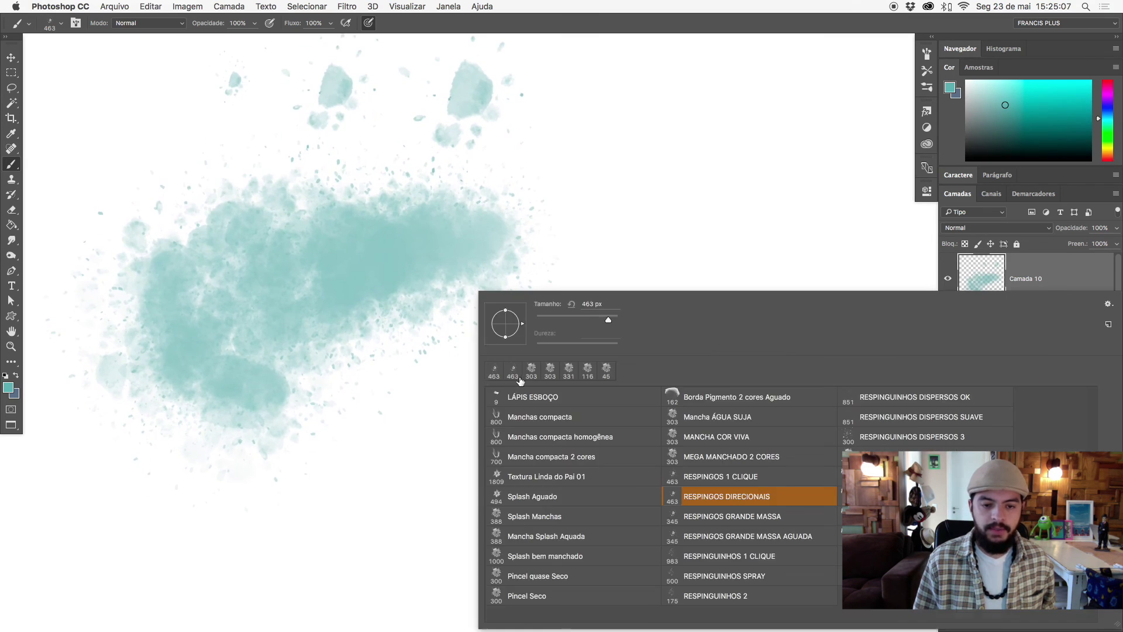
{"action": "left_click", "coordinate": [721, 518]}
{"action": "left_click_drag", "start_coordinate": [371, 512], "coordinate": [694, 361]}
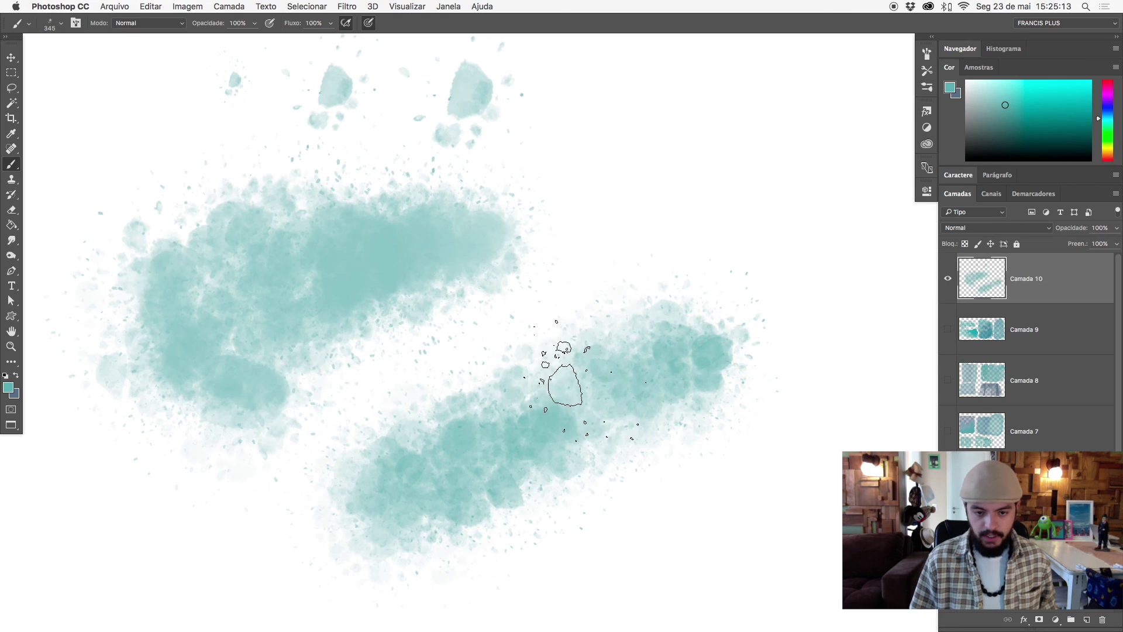
- With RESPINGOS GRANDE MASSA, add teal splashes at upper right, lower right, lower left and bottom
{"action": "right_click", "coordinate": [687, 217]}
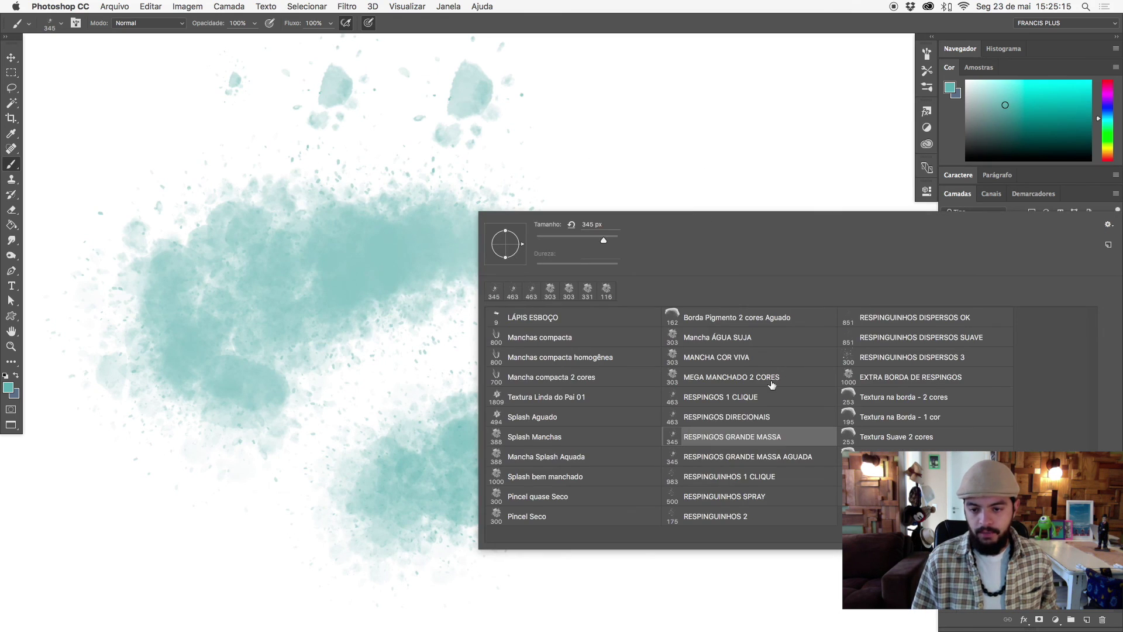
{"action": "left_click", "coordinate": [753, 422]}
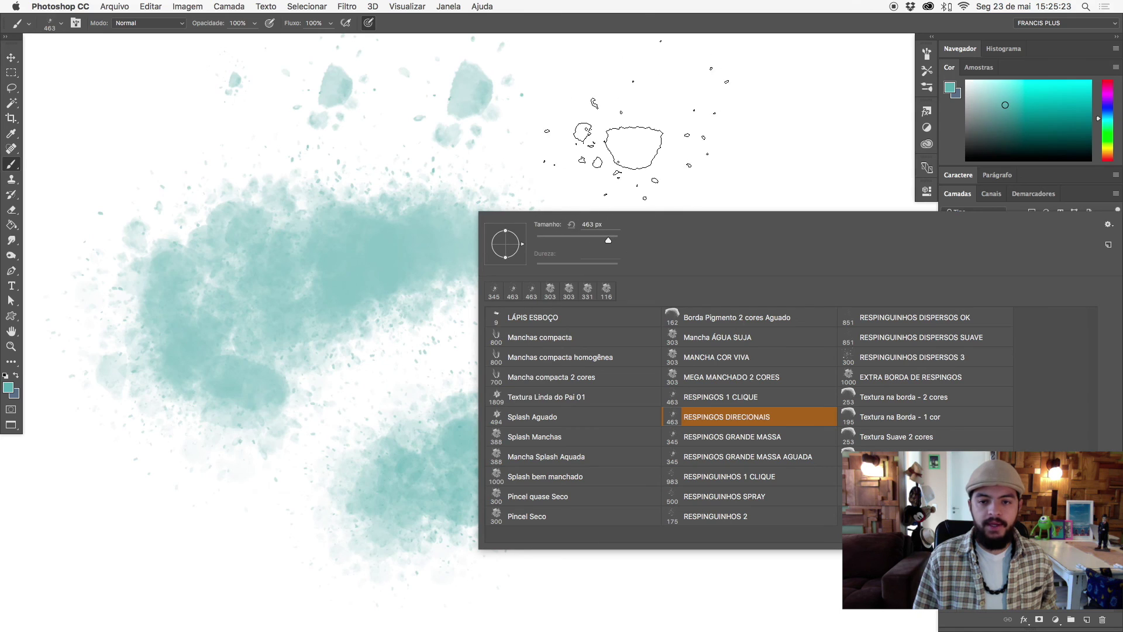
{"action": "left_click", "coordinate": [724, 441]}
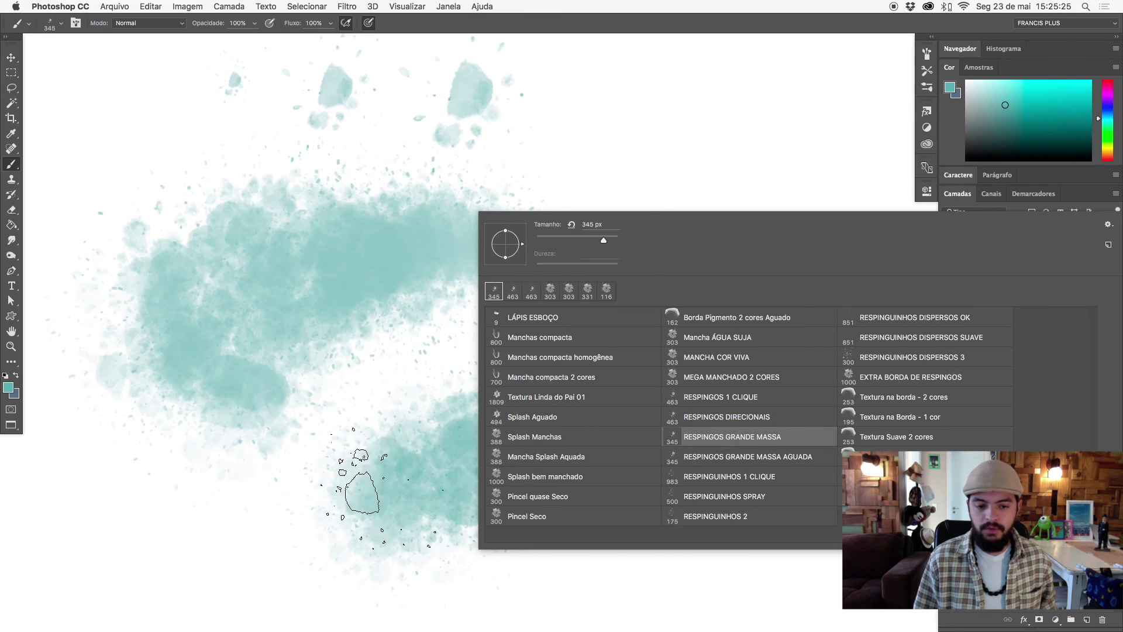
{"action": "left_click", "coordinate": [361, 490]}
{"action": "mouse_move", "coordinate": [644, 126]}
{"action": "left_mouse_down"}
{"action": "mouse_move", "coordinate": [817, 244]}
{"action": "mouse_move", "coordinate": [818, 235]}
{"action": "left_mouse_up"}
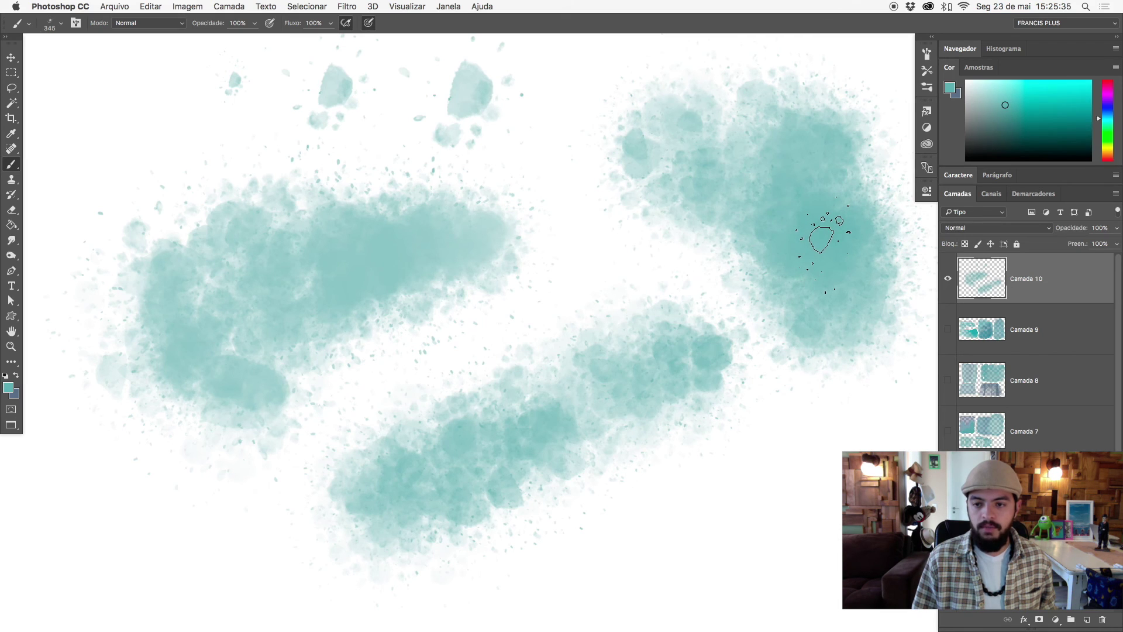
{"action": "left_click_drag", "start_coordinate": [777, 493], "coordinate": [779, 500]}
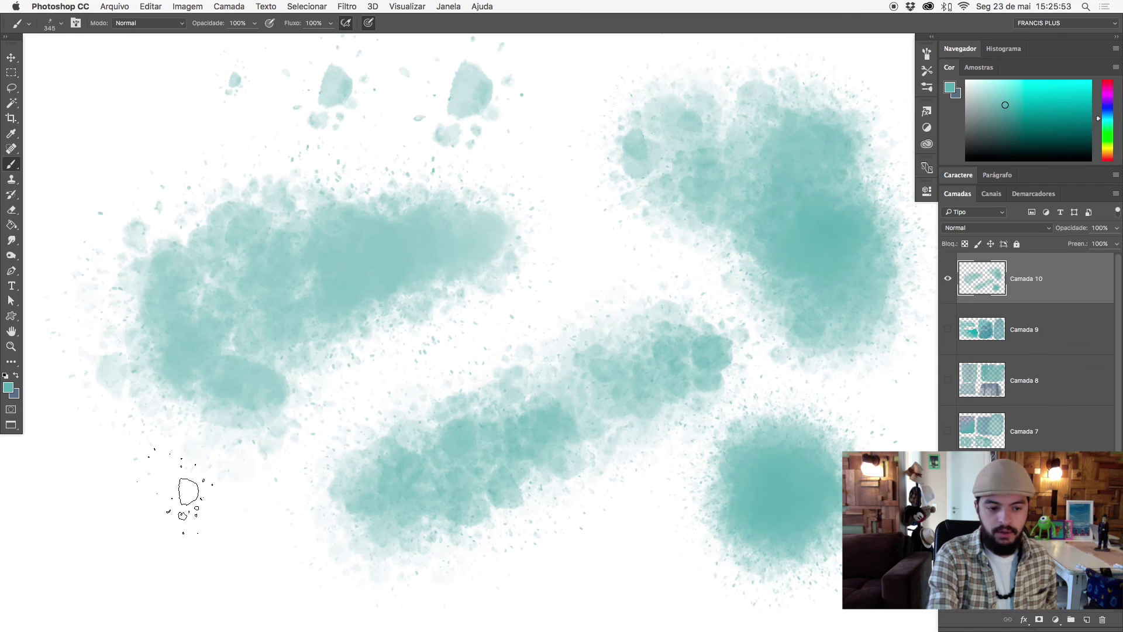
{"action": "left_click_drag", "start_coordinate": [90, 532], "coordinate": [89, 530]}
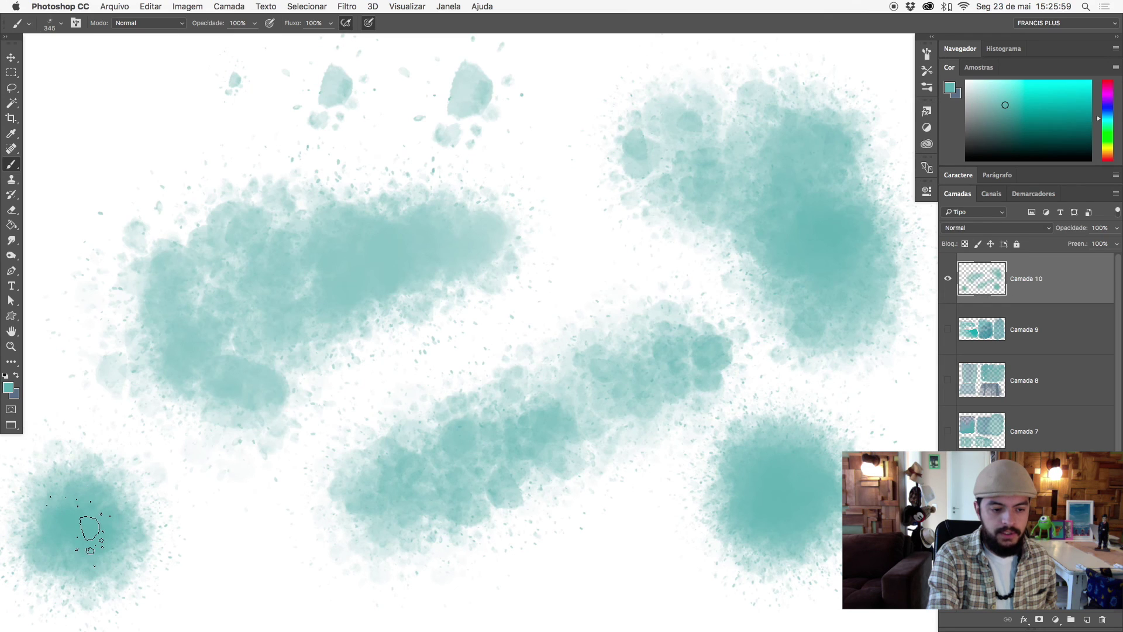
{"action": "mouse_move", "coordinate": [271, 551]}
{"action": "left_mouse_down"}
{"action": "mouse_move", "coordinate": [325, 597]}
{"action": "mouse_move", "coordinate": [331, 575]}
{"action": "left_mouse_up"}
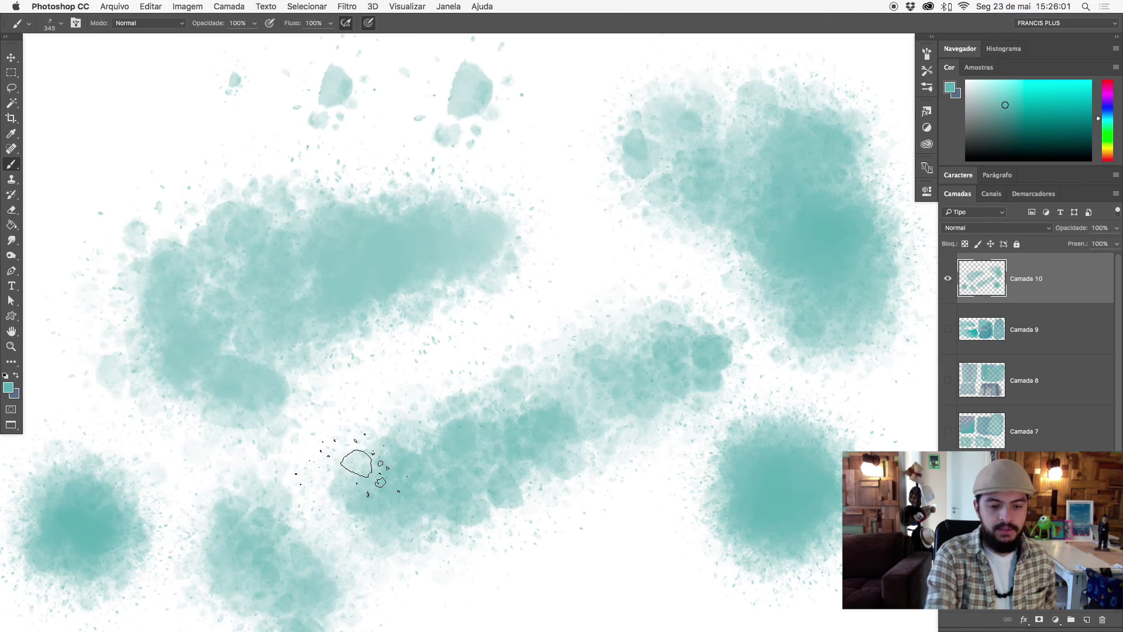
- Build up the large teal stain from the lower left using the 345 px RESPINGOS GRANDE MASSA AGUADA brush
{"action": "scroll", "coordinate": [500, 284], "scroll_direction": "left", "scroll_amount": 10}
{"action": "scroll", "coordinate": [500, 283], "scroll_direction": "up", "scroll_amount": 4}
{"action": "right_click", "coordinate": [416, 345]}
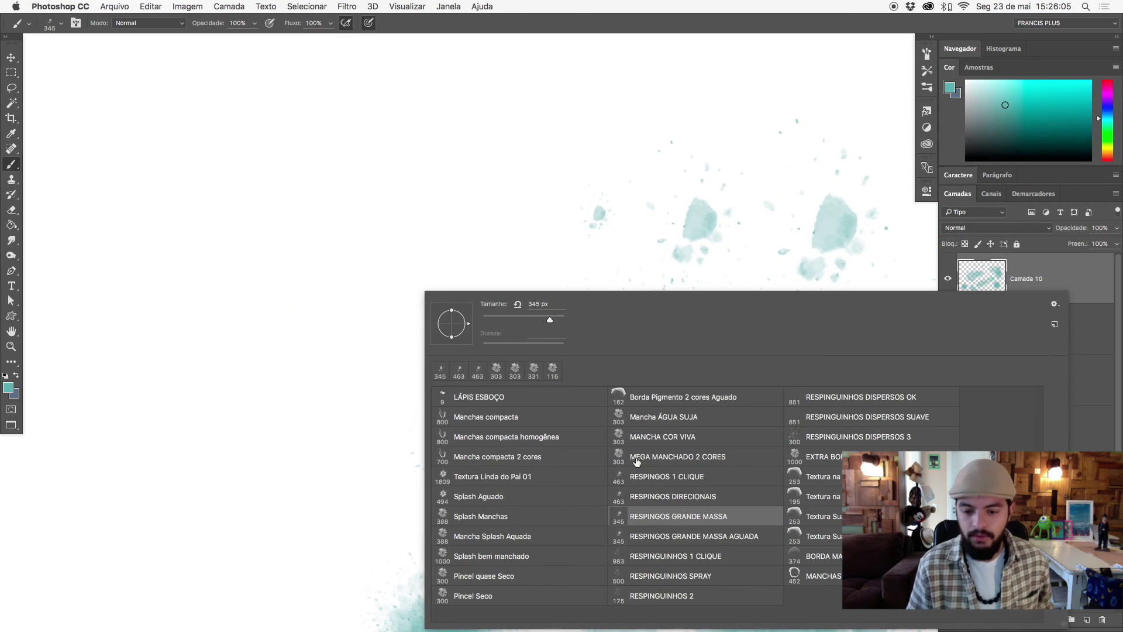
{"action": "left_click", "coordinate": [661, 537]}
{"action": "mouse_move", "coordinate": [240, 538]}
{"action": "left_mouse_down"}
{"action": "mouse_move", "coordinate": [244, 500]}
{"action": "mouse_move", "coordinate": [321, 300]}
{"action": "mouse_move", "coordinate": [450, 243]}
{"action": "mouse_move", "coordinate": [414, 251]}
{"action": "mouse_move", "coordinate": [301, 431]}
{"action": "mouse_move", "coordinate": [345, 345]}
{"action": "left_mouse_up"}
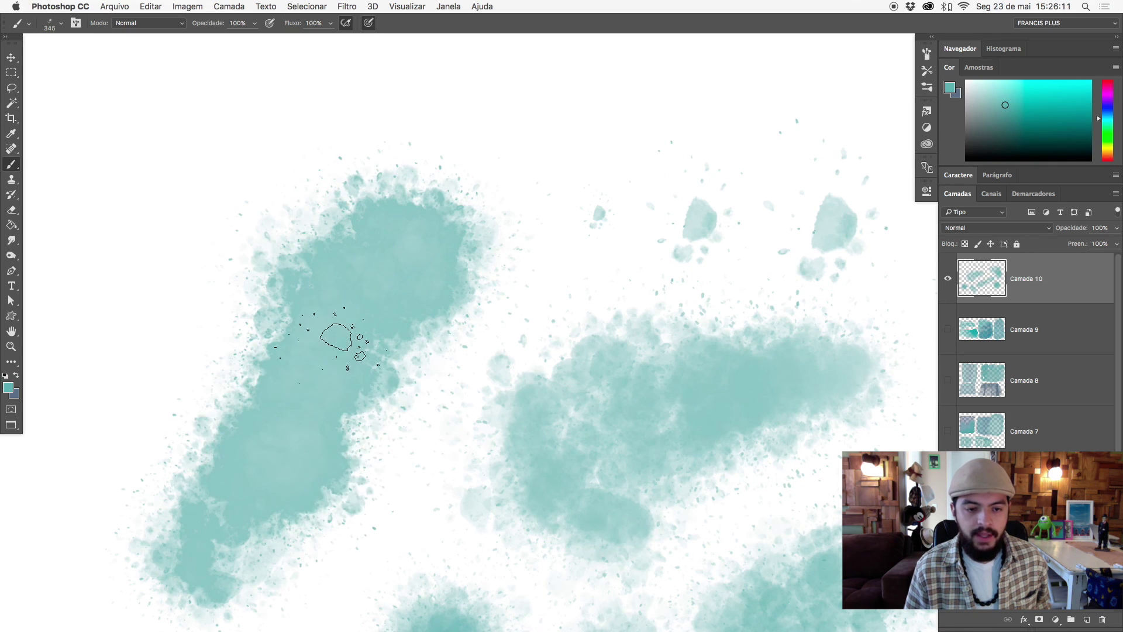
{"action": "left_click_drag", "start_coordinate": [375, 299], "coordinate": [361, 297]}
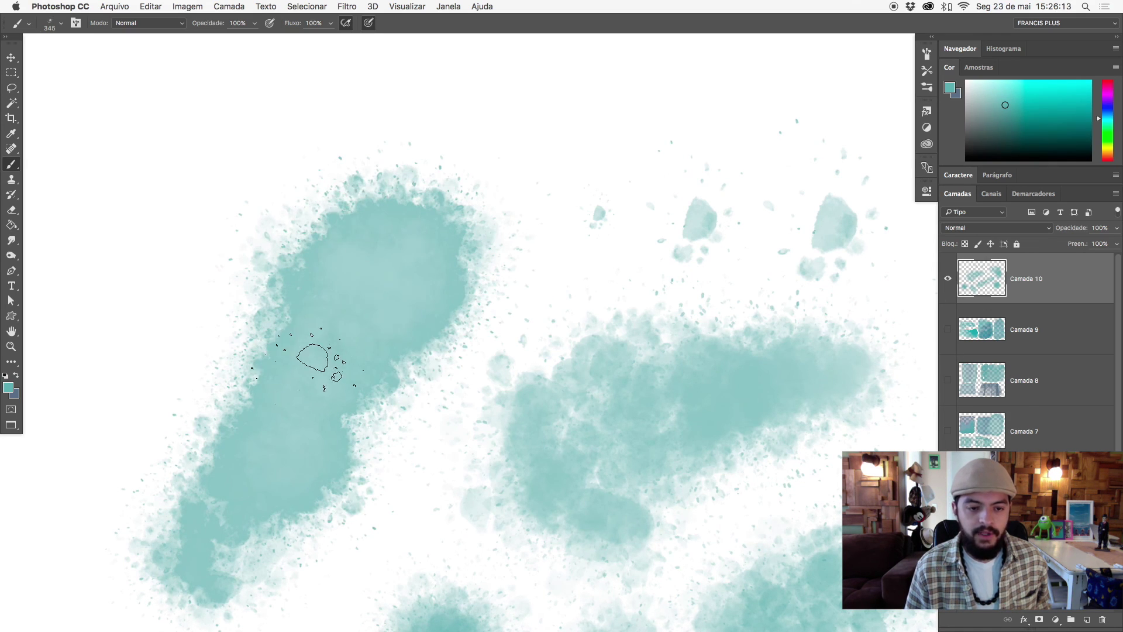
{"action": "left_click_drag", "start_coordinate": [400, 260], "coordinate": [362, 325]}
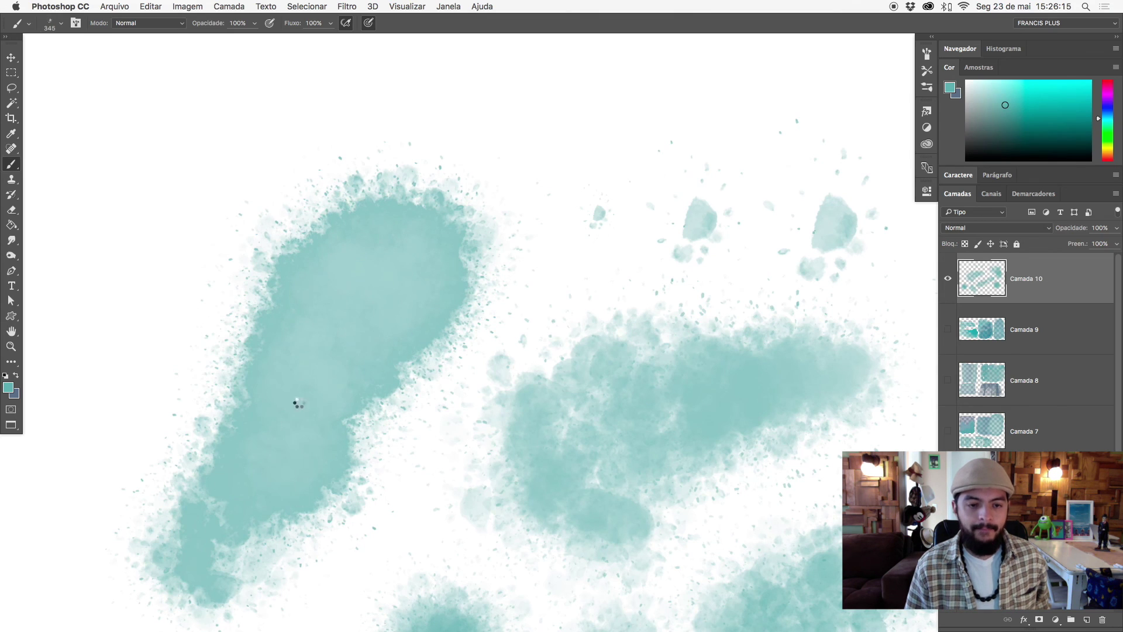
{"action": "left_click", "coordinate": [390, 292]}
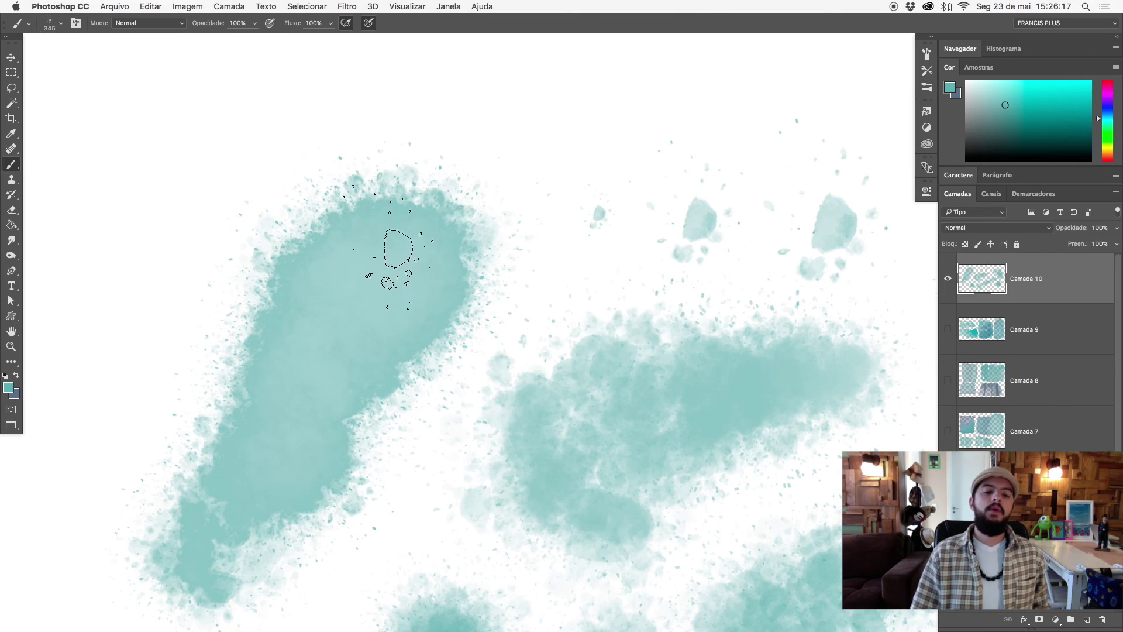
{"action": "left_click_drag", "start_coordinate": [330, 306], "coordinate": [469, 326]}
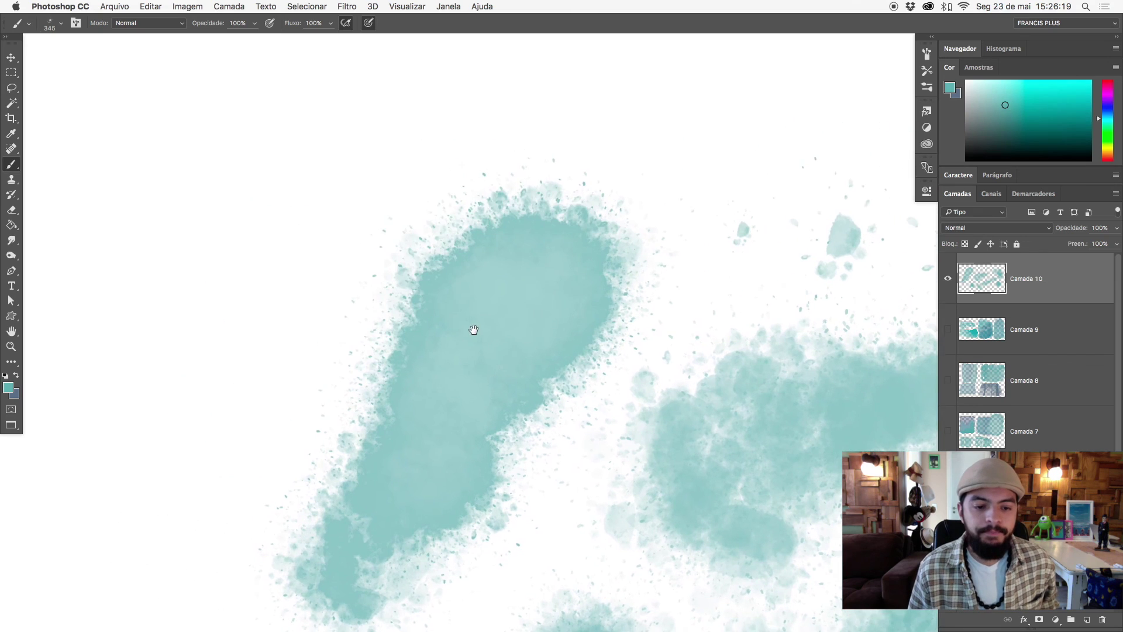
{"action": "right_click", "coordinate": [389, 292]}
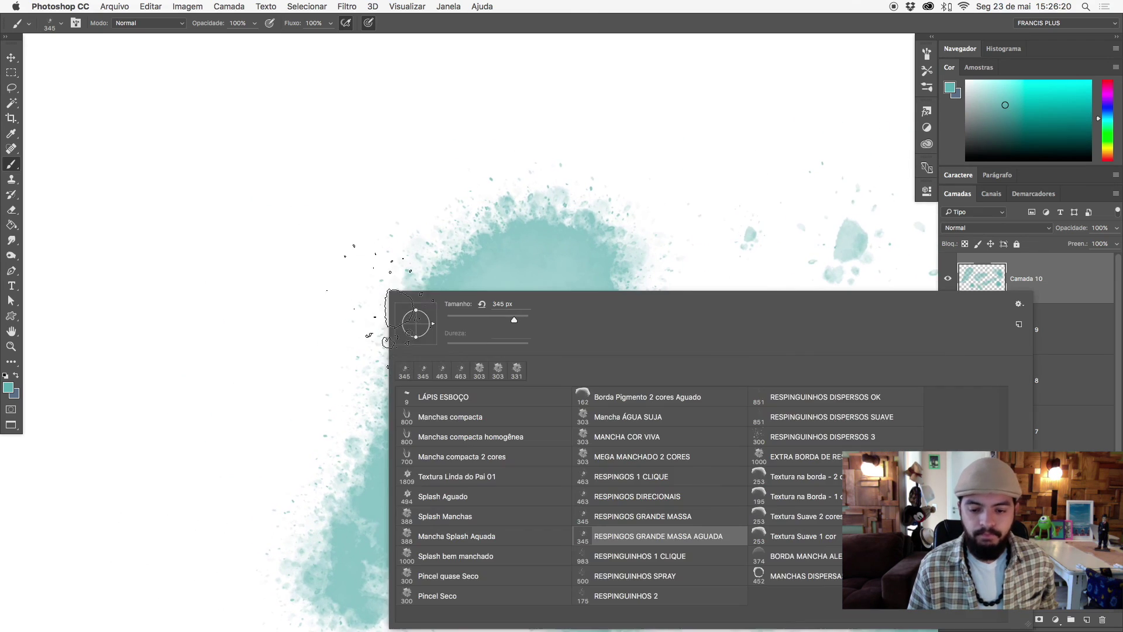
- Stamp RESPINGUINHOS 1 CLIQUE splatter drops at upper left and above the stain's upper right
{"action": "left_click", "coordinate": [607, 556]}
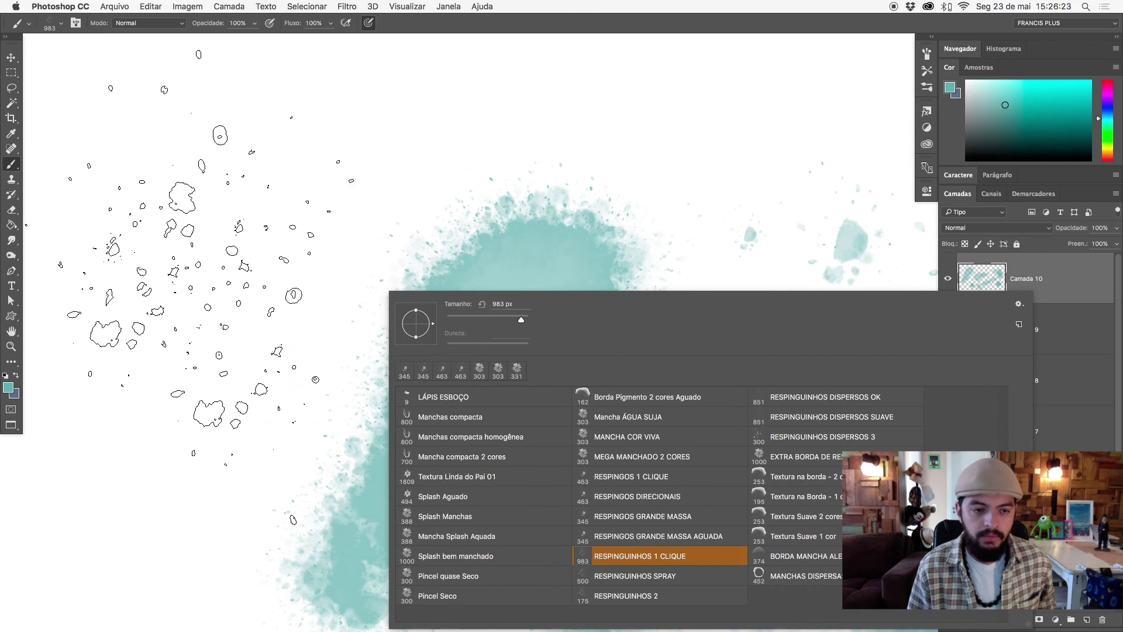
{"action": "left_click", "coordinate": [199, 257]}
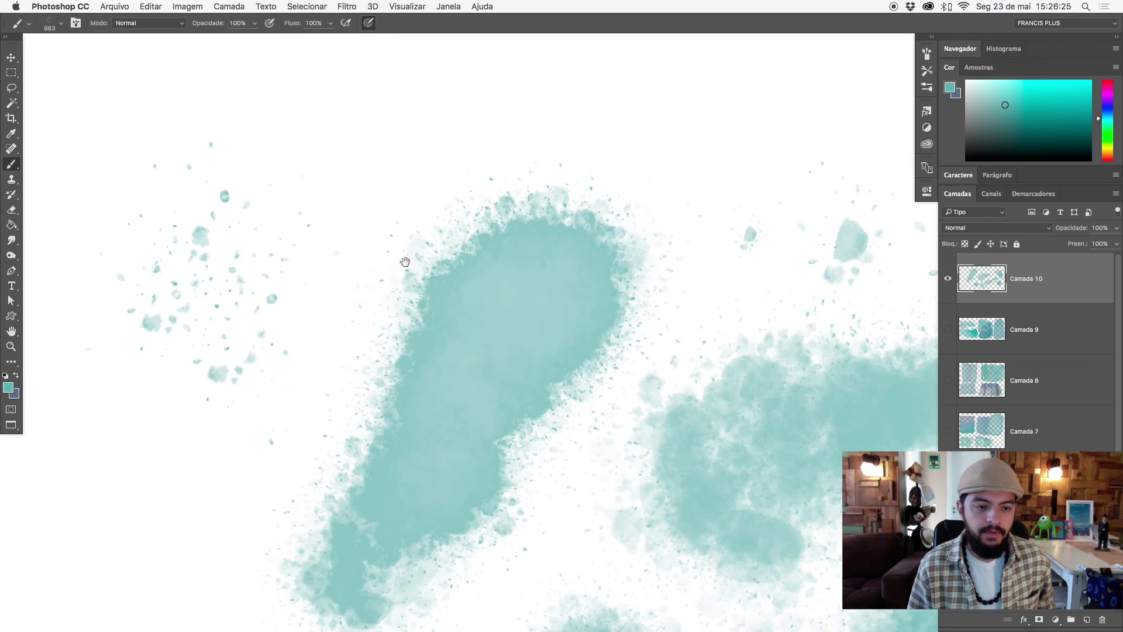
{"action": "left_click_drag", "start_coordinate": [405, 261], "coordinate": [521, 277]}
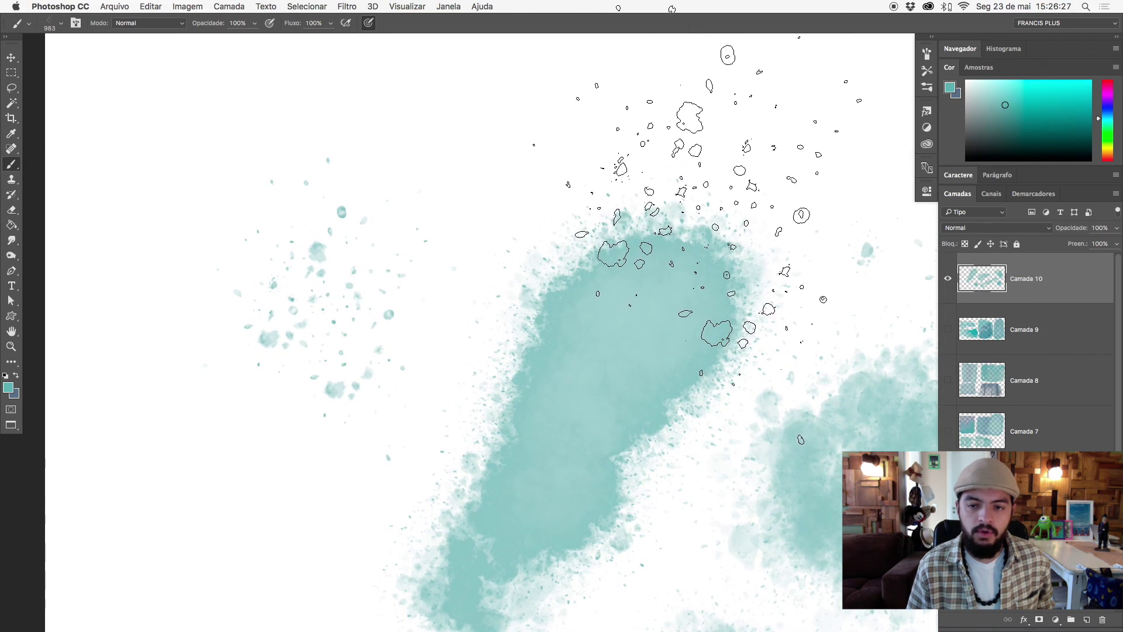
{"action": "left_click", "coordinate": [696, 238]}
{"action": "mouse_move", "coordinate": [193, 310]}
{"action": "left_mouse_down"}
{"action": "mouse_move", "coordinate": [313, 494]}
{"action": "mouse_move", "coordinate": [622, 288]}
{"action": "mouse_move", "coordinate": [300, 221]}
{"action": "mouse_move", "coordinate": [684, 243]}
{"action": "left_mouse_up"}
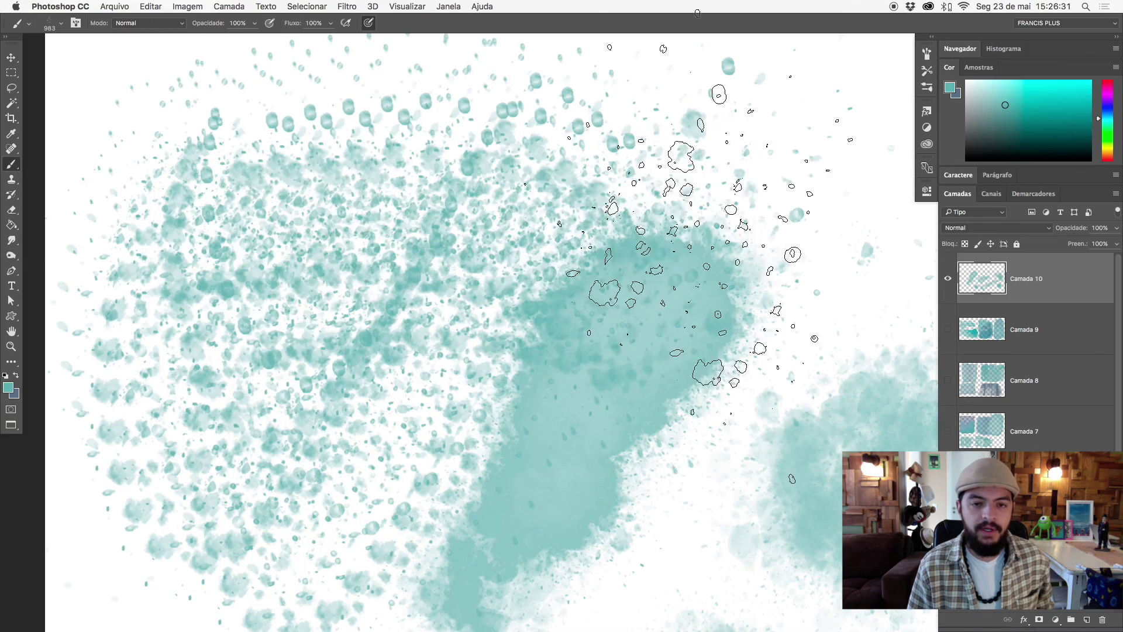
{"action": "key", "text": "ctrl+z"}
- Spray fine teal speckles across the canvas with the RESPINGUINHOS SPRAY brush
{"action": "right_click", "coordinate": [342, 277]}
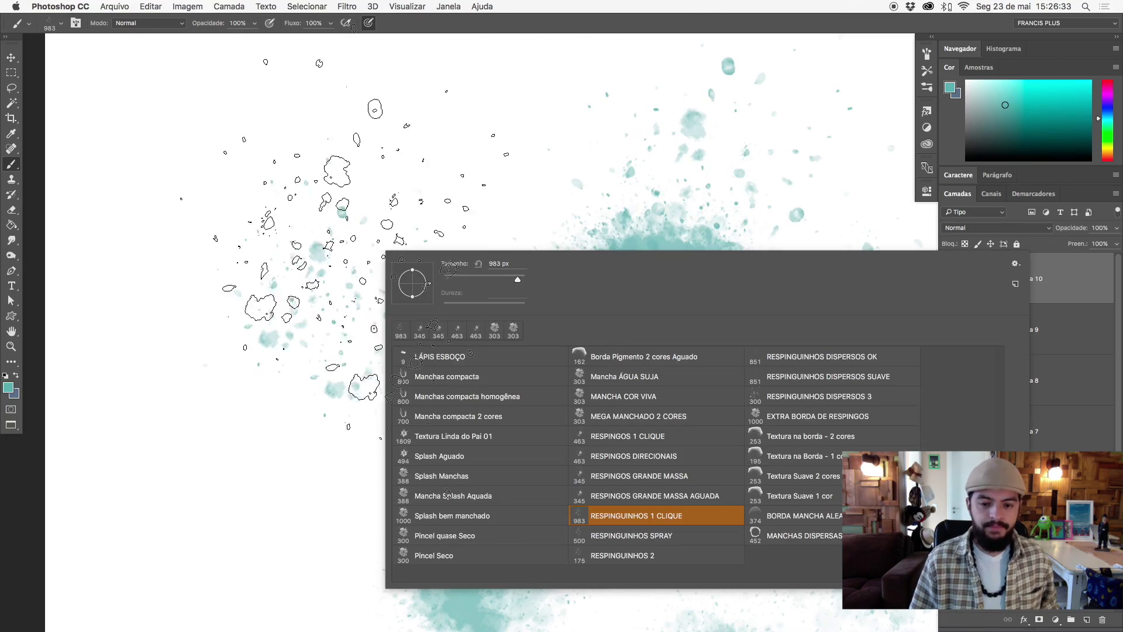
{"action": "left_click", "coordinate": [623, 537]}
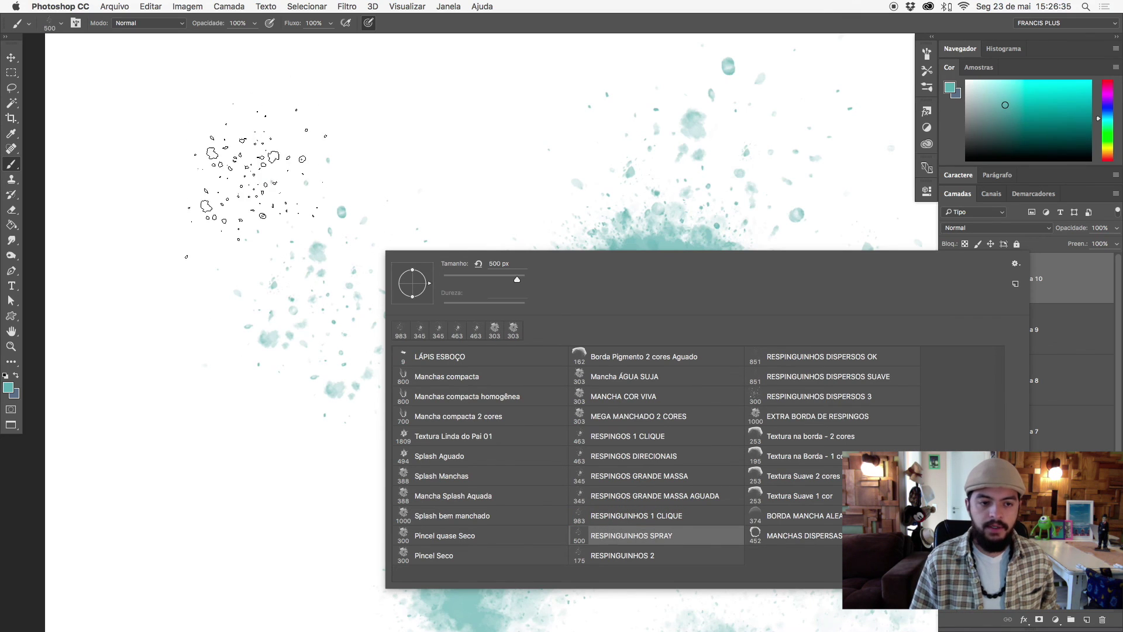
{"action": "mouse_move", "coordinate": [153, 137]}
{"action": "left_mouse_down"}
{"action": "mouse_move", "coordinate": [376, 100]}
{"action": "mouse_move", "coordinate": [481, 225]}
{"action": "mouse_move", "coordinate": [138, 376]}
{"action": "mouse_move", "coordinate": [363, 445]}
{"action": "left_mouse_up"}
{"action": "scroll", "coordinate": [362, 444], "scroll_direction": "right", "scroll_amount": 5}
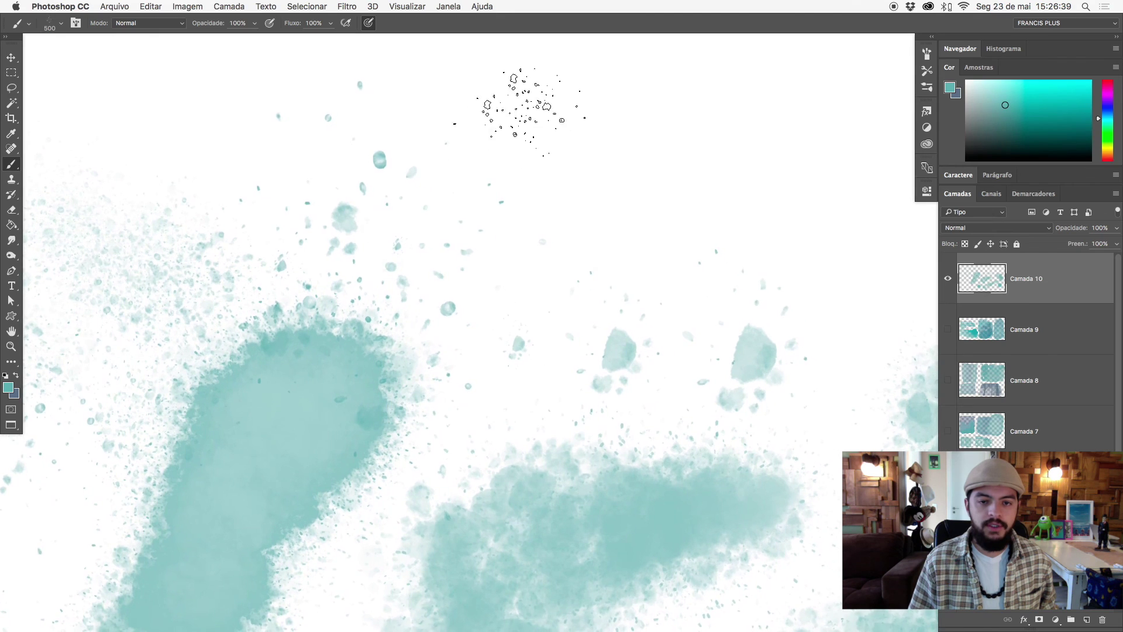
{"action": "left_click_drag", "start_coordinate": [514, 100], "coordinate": [283, 371]}
{"action": "mouse_move", "coordinate": [289, 181]}
{"action": "left_mouse_down"}
{"action": "mouse_move", "coordinate": [351, 268]}
{"action": "mouse_move", "coordinate": [656, 345]}
{"action": "mouse_move", "coordinate": [790, 338]}
{"action": "mouse_move", "coordinate": [781, 214]}
{"action": "left_mouse_up"}
{"action": "key", "text": "ctrl+z"}
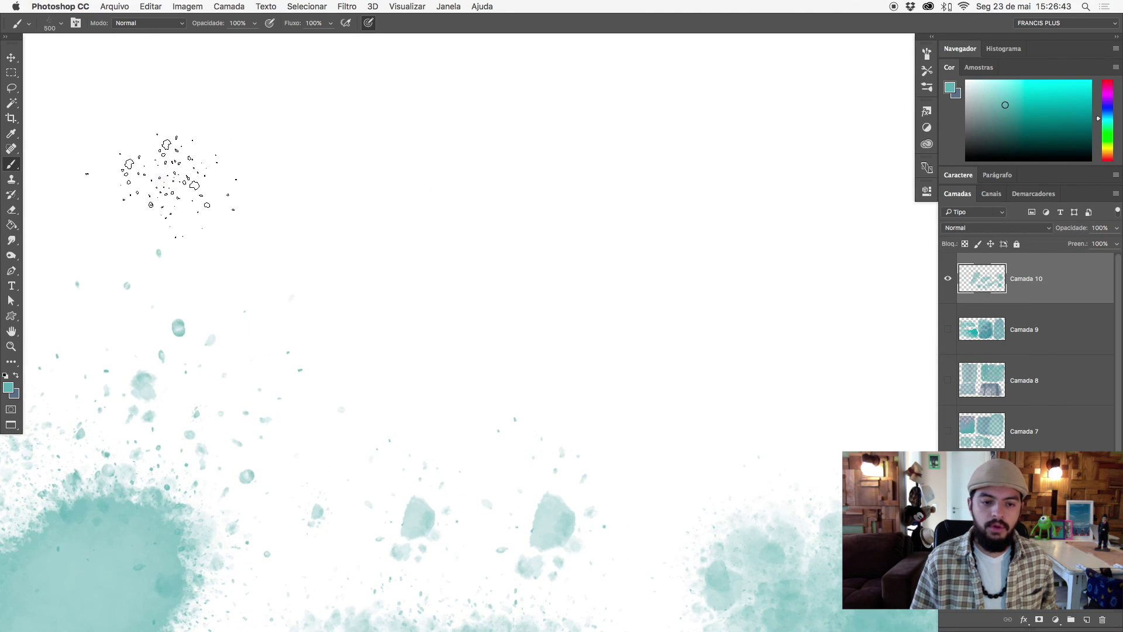
- Spray more speckle bands across the upper and middle canvas
{"action": "left_click_drag", "start_coordinate": [160, 176], "coordinate": [739, 313]}
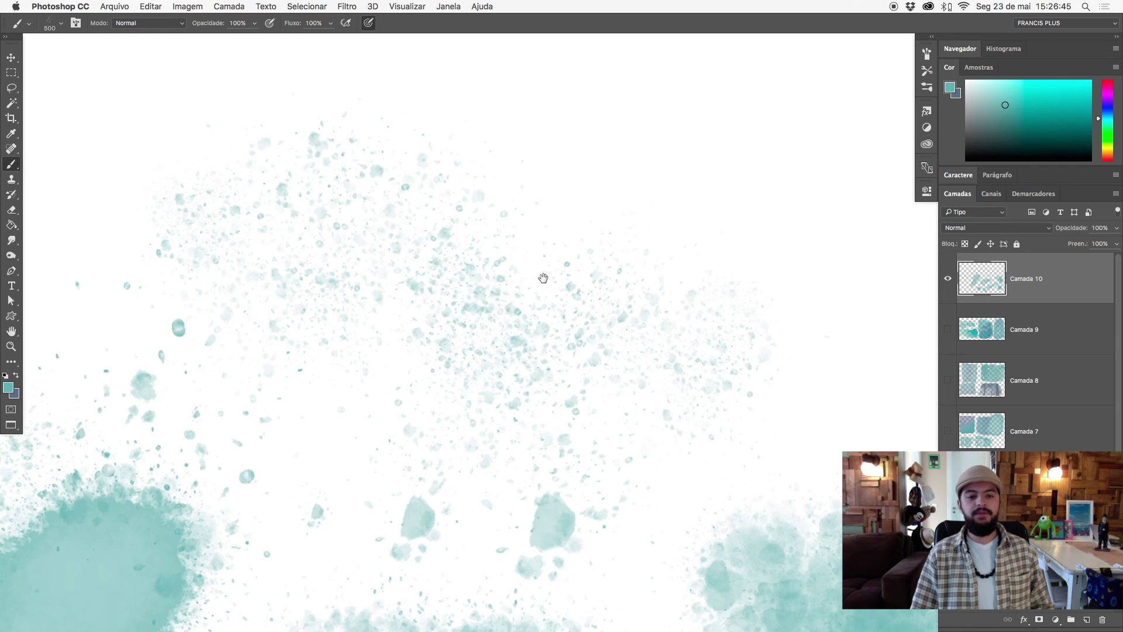
{"action": "left_click_drag", "start_coordinate": [542, 278], "coordinate": [646, 291]}
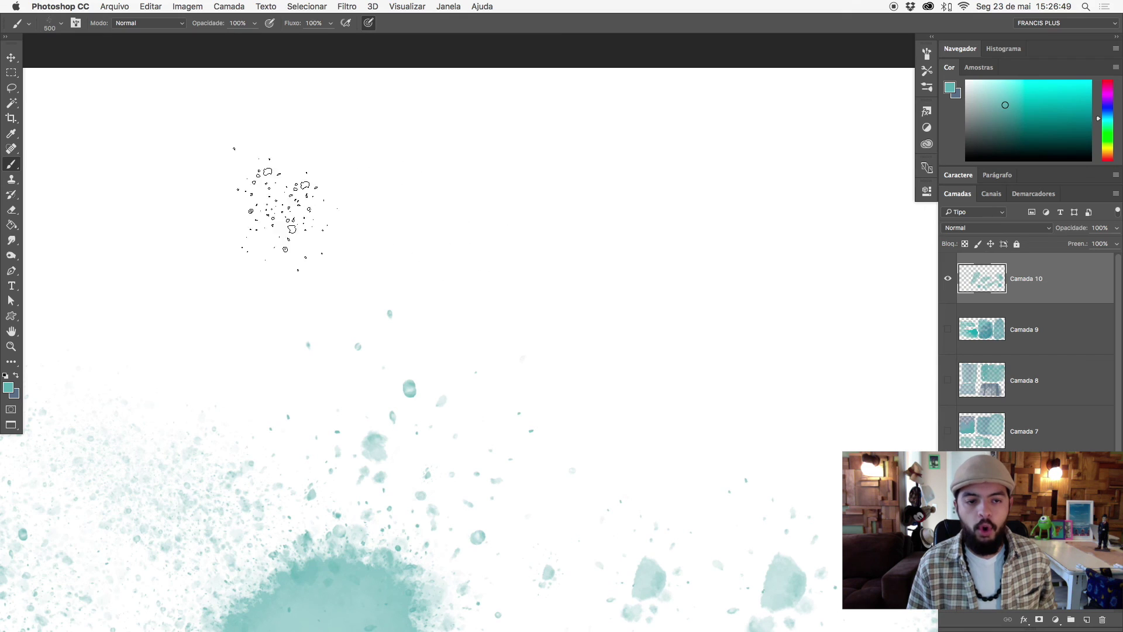
{"action": "mouse_move", "coordinate": [104, 213]}
{"action": "left_mouse_down"}
{"action": "mouse_move", "coordinate": [345, 180]}
{"action": "mouse_move", "coordinate": [509, 325]}
{"action": "mouse_move", "coordinate": [623, 359]}
{"action": "left_mouse_up"}
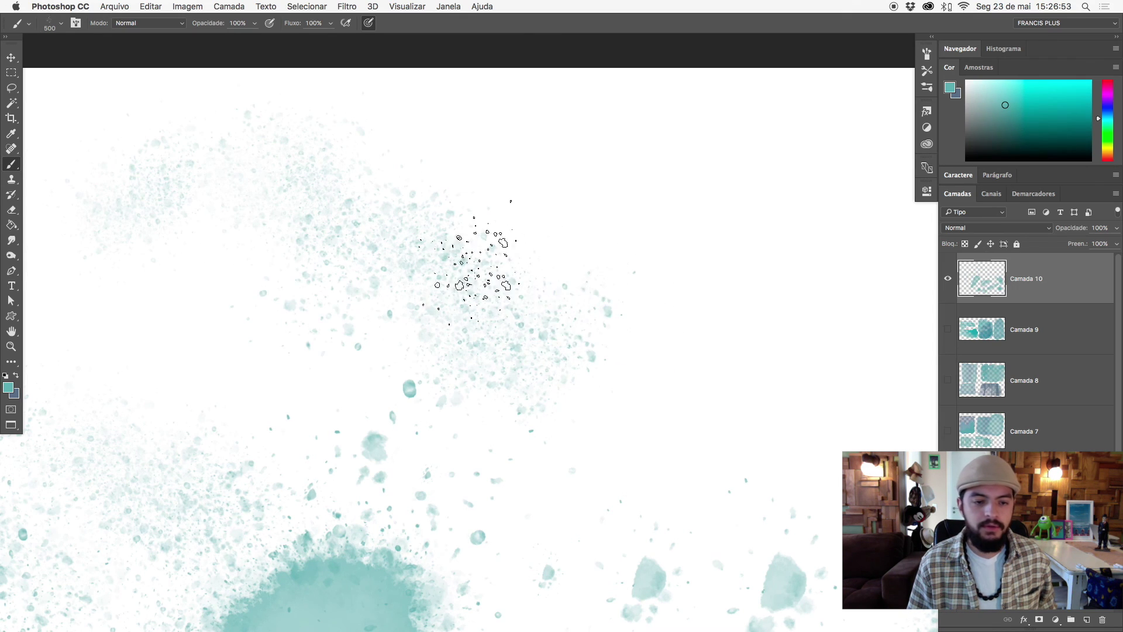
{"action": "key", "text": "ctrl+z"}
{"action": "left_click_drag", "start_coordinate": [220, 251], "coordinate": [696, 350]}
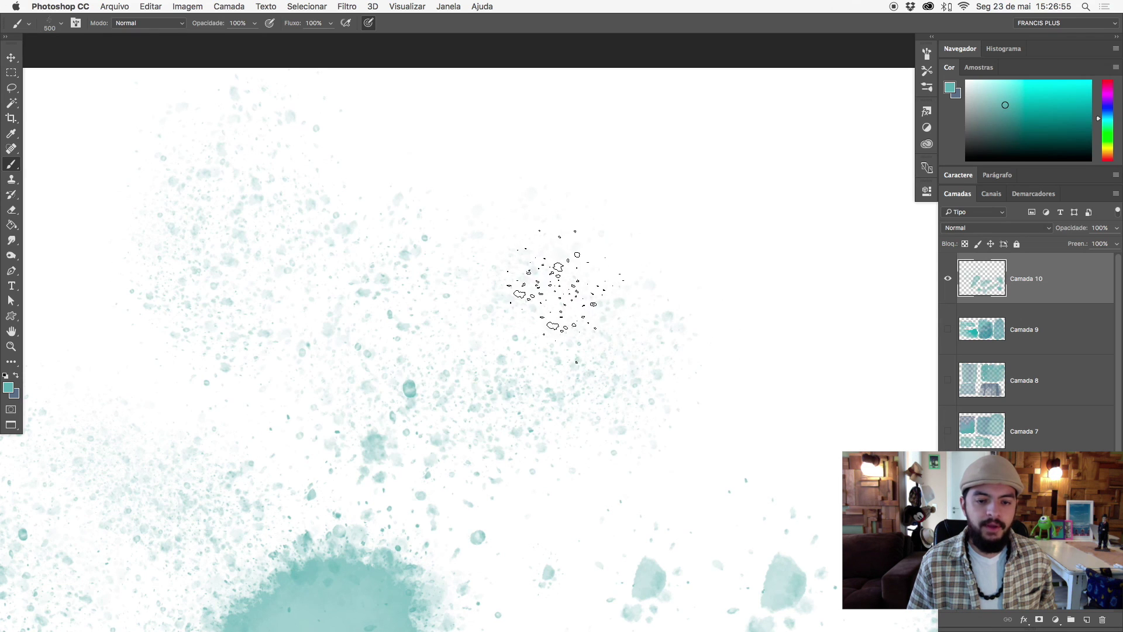
{"action": "scroll", "coordinate": [687, 334], "scroll_direction": "right", "scroll_amount": 5}
{"action": "scroll", "coordinate": [687, 333], "scroll_direction": "down", "scroll_amount": 2}
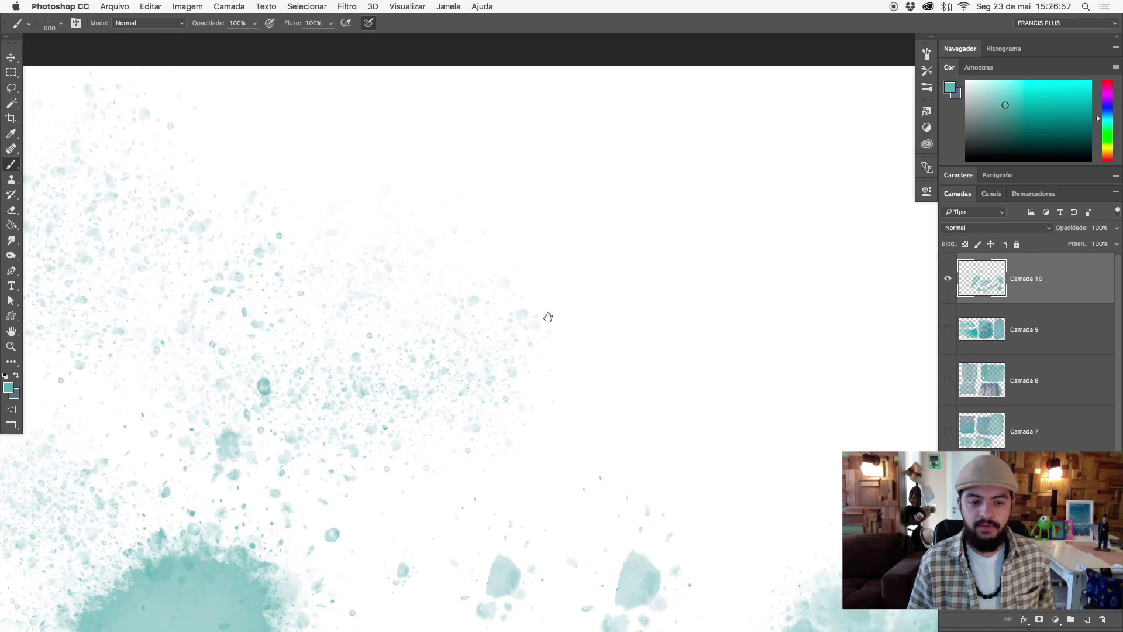
{"action": "scroll", "coordinate": [579, 368], "scroll_direction": "up", "scroll_amount": 3}
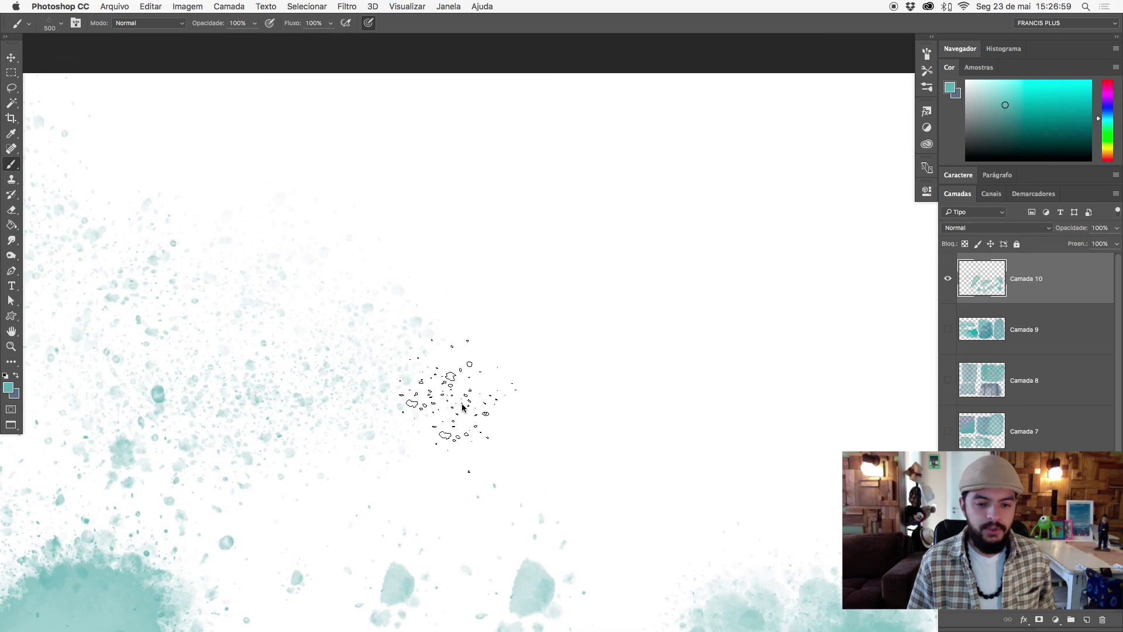
{"action": "right_click", "coordinate": [468, 409]}
{"action": "left_click", "coordinate": [686, 602]}
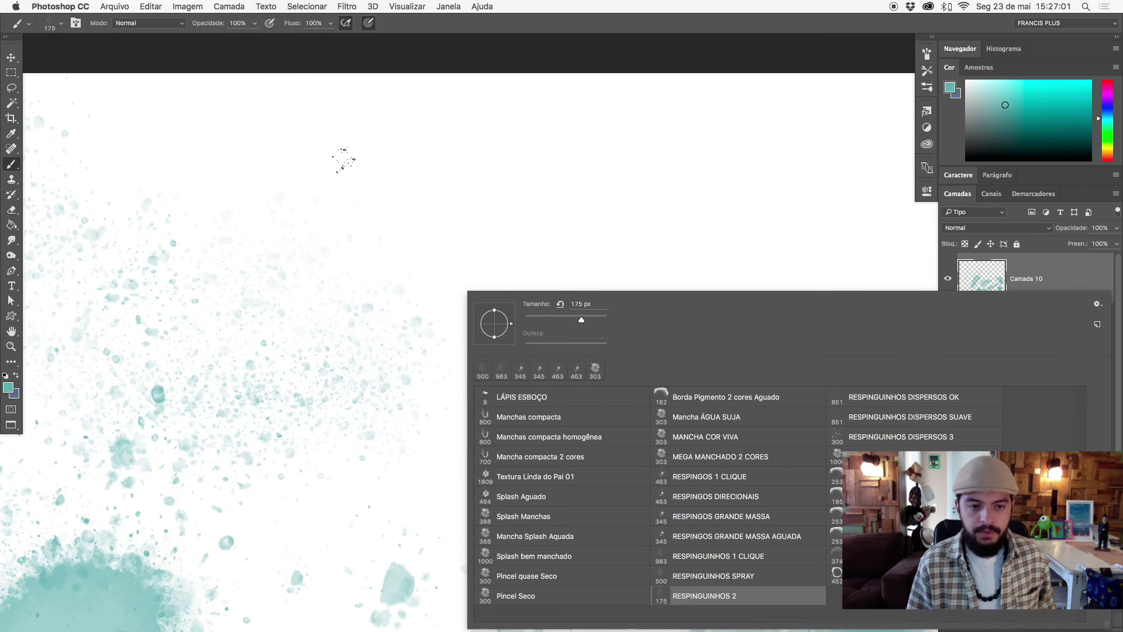
- Spray faint speckled patches with RESPINGUINHOS 2, shrinking the brush to 35 px
{"action": "left_click_drag", "start_coordinate": [343, 159], "coordinate": [449, 237]}
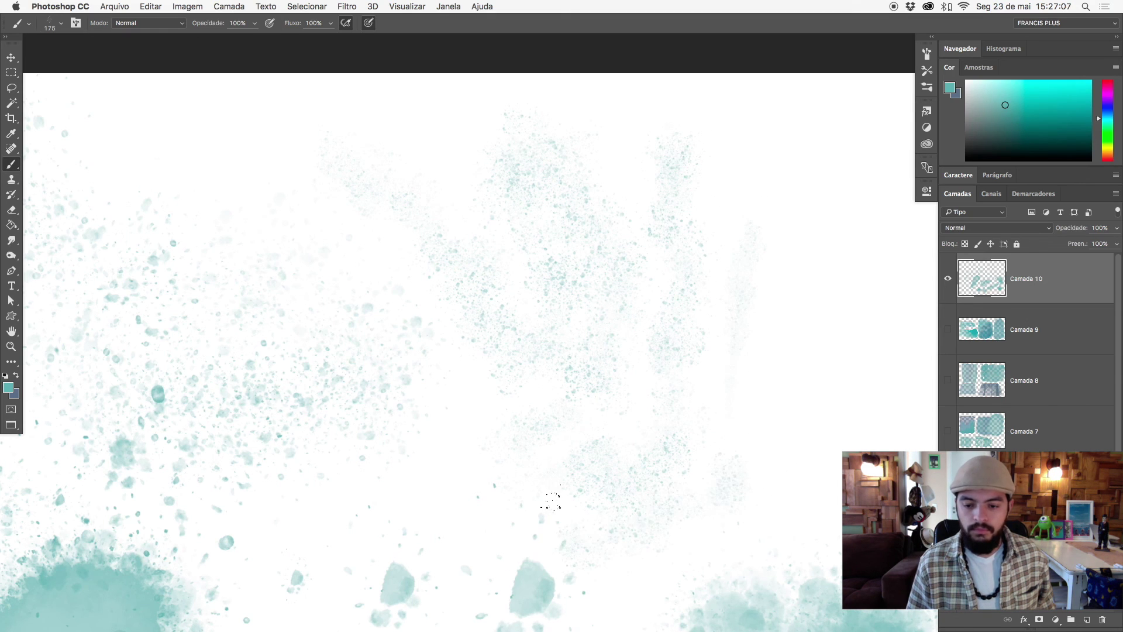
{"action": "left_click_drag", "start_coordinate": [676, 352], "coordinate": [431, 404]}
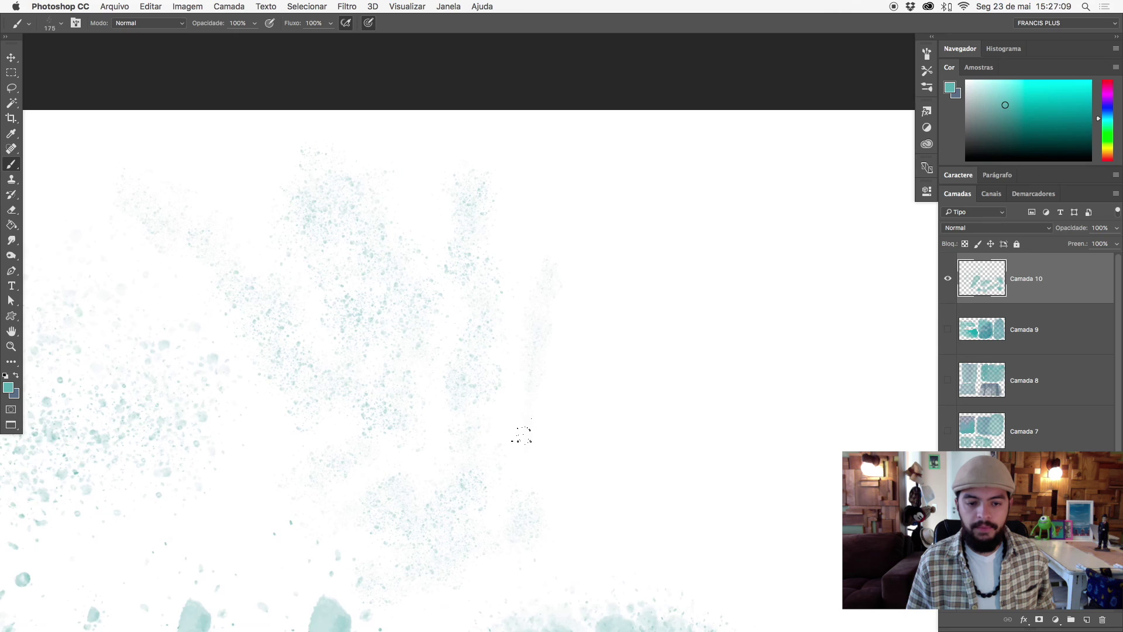
{"action": "left_click_drag", "start_coordinate": [520, 431], "coordinate": [489, 336]}
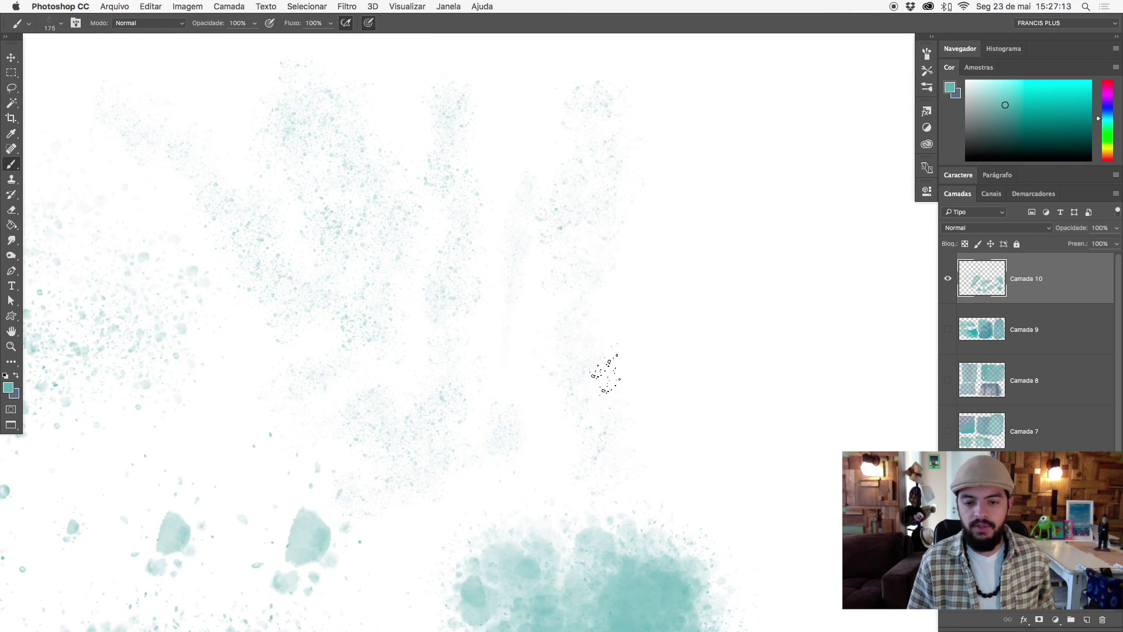
{"action": "right_click", "coordinate": [629, 266]}
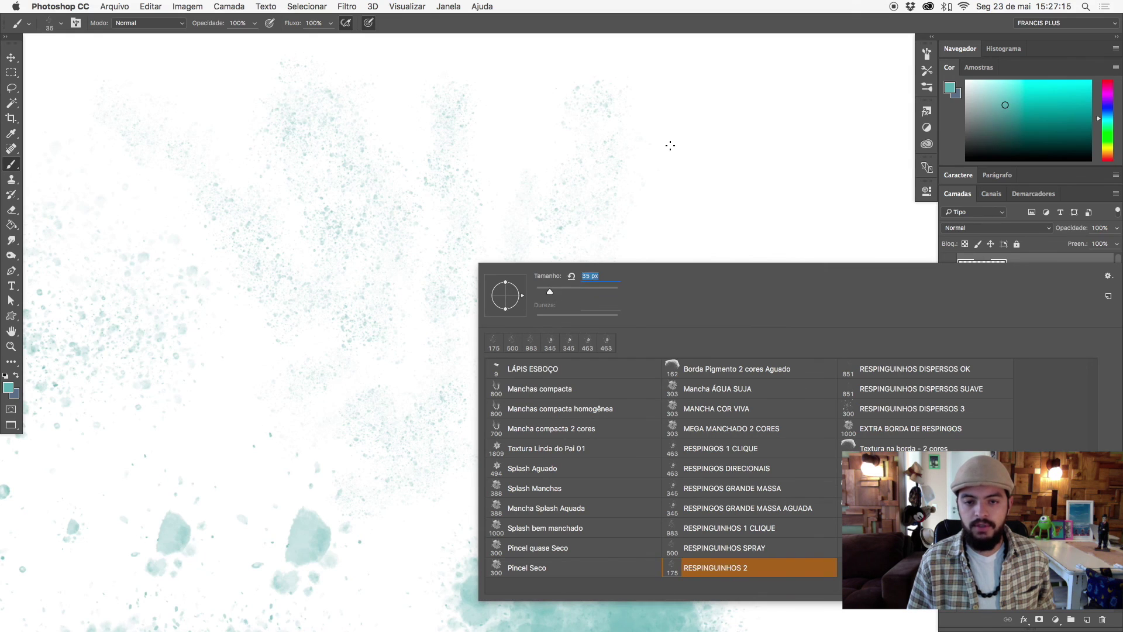
{"action": "key", "text": "Return"}
{"action": "left_click_drag", "start_coordinate": [671, 146], "coordinate": [665, 230]}
- Scatter loose teal dots with the 851 px RESPINGUINHOS DISPERSOS OK brush, then hide Camada 10
{"action": "right_click", "coordinate": [674, 283]}
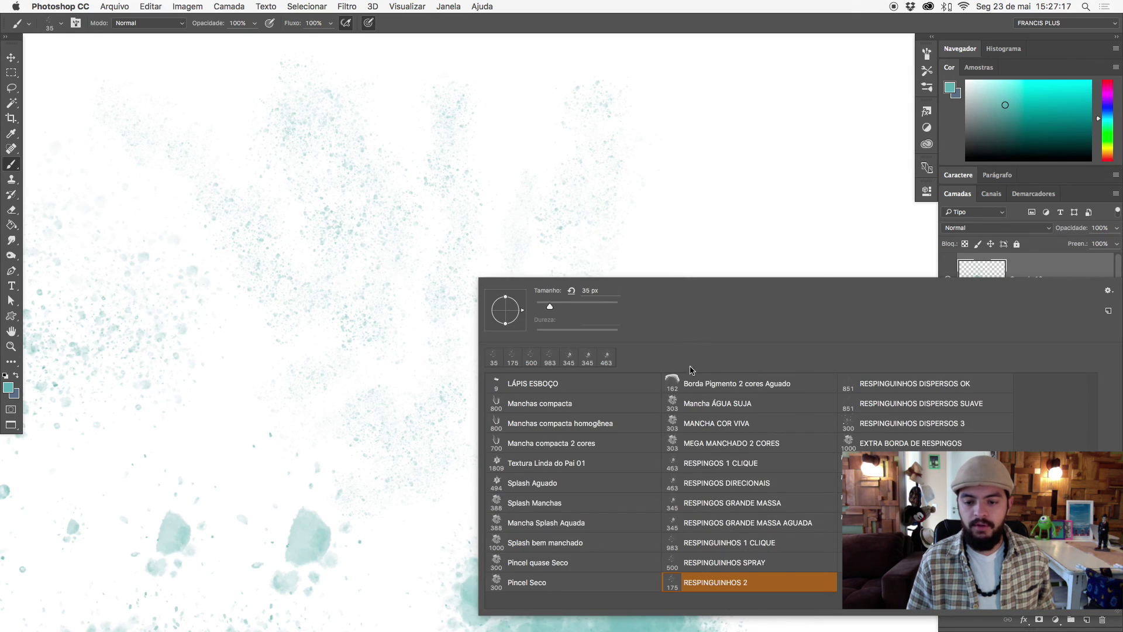
{"action": "left_click", "coordinate": [894, 384]}
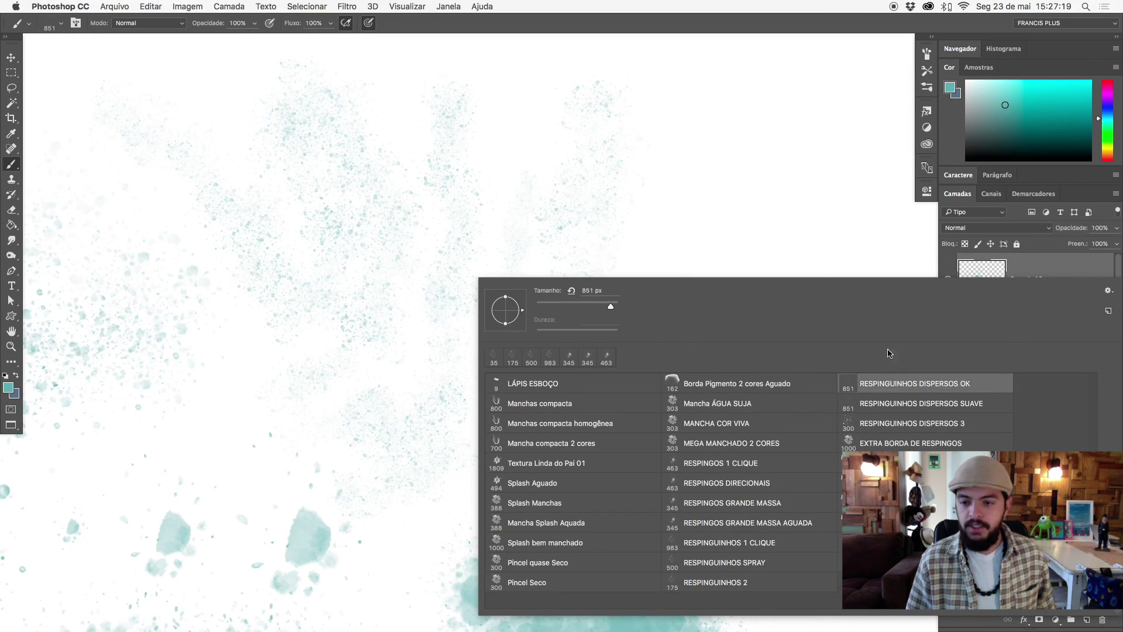
{"action": "left_click_drag", "start_coordinate": [712, 195], "coordinate": [497, 203]}
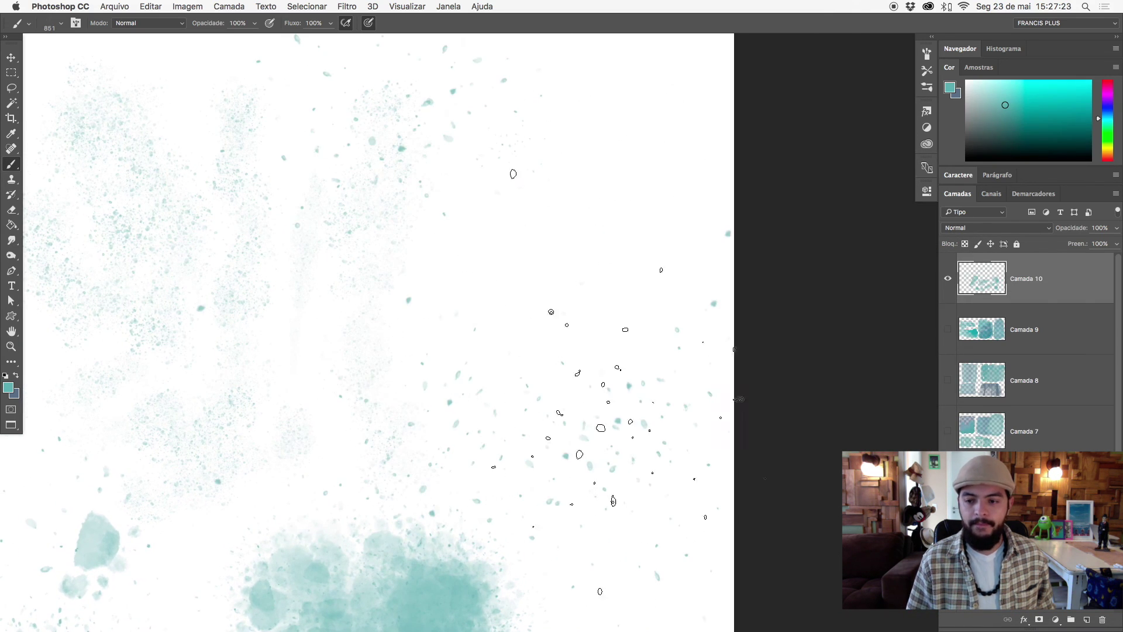
{"action": "left_click", "coordinate": [947, 278]}
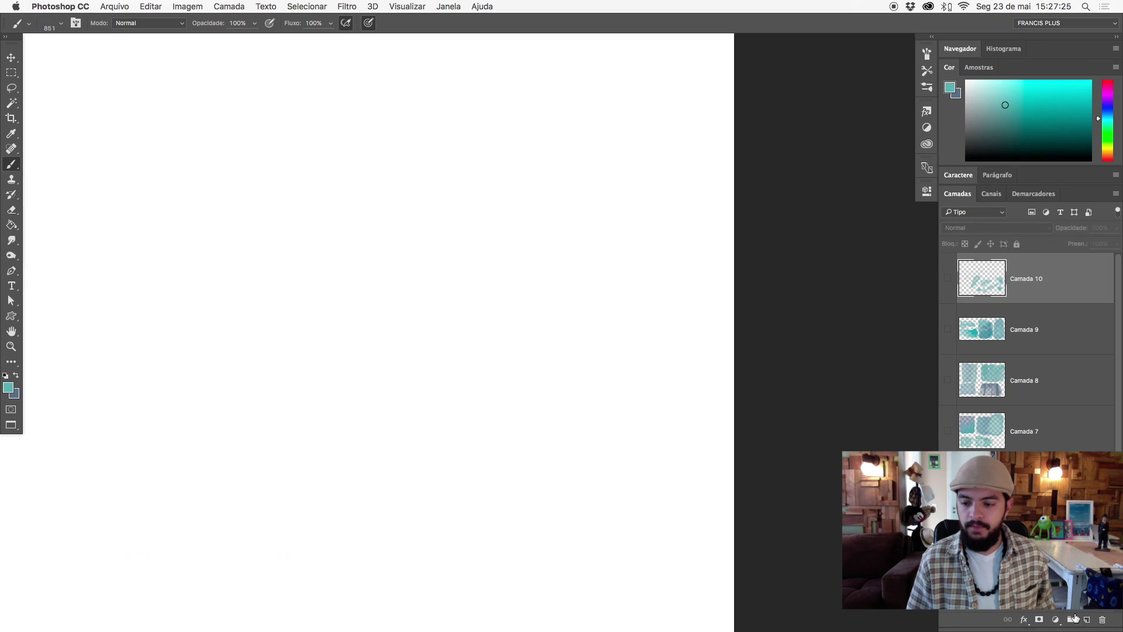
- Add new layer Camada 11 and try teal spatter strokes on the left, undoing them
{"action": "left_click", "coordinate": [1087, 620]}
{"action": "mouse_move", "coordinate": [486, 379]}
{"action": "left_mouse_down"}
{"action": "mouse_move", "coordinate": [366, 261]}
{"action": "mouse_move", "coordinate": [669, 269]}
{"action": "left_mouse_up"}
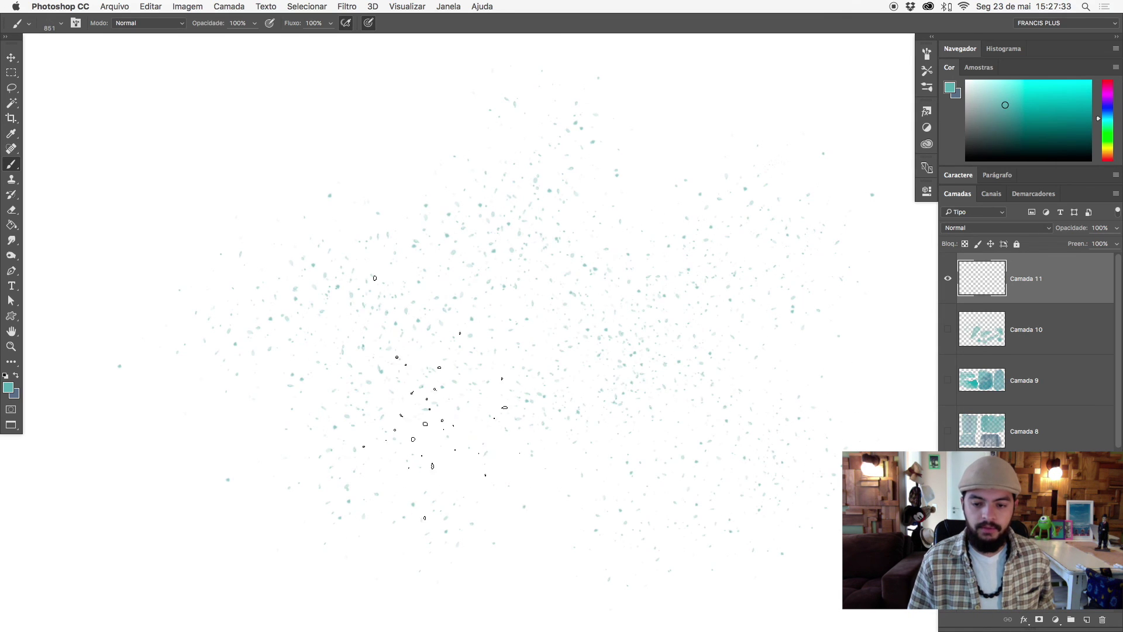
{"action": "key", "text": "ctrl+z"}
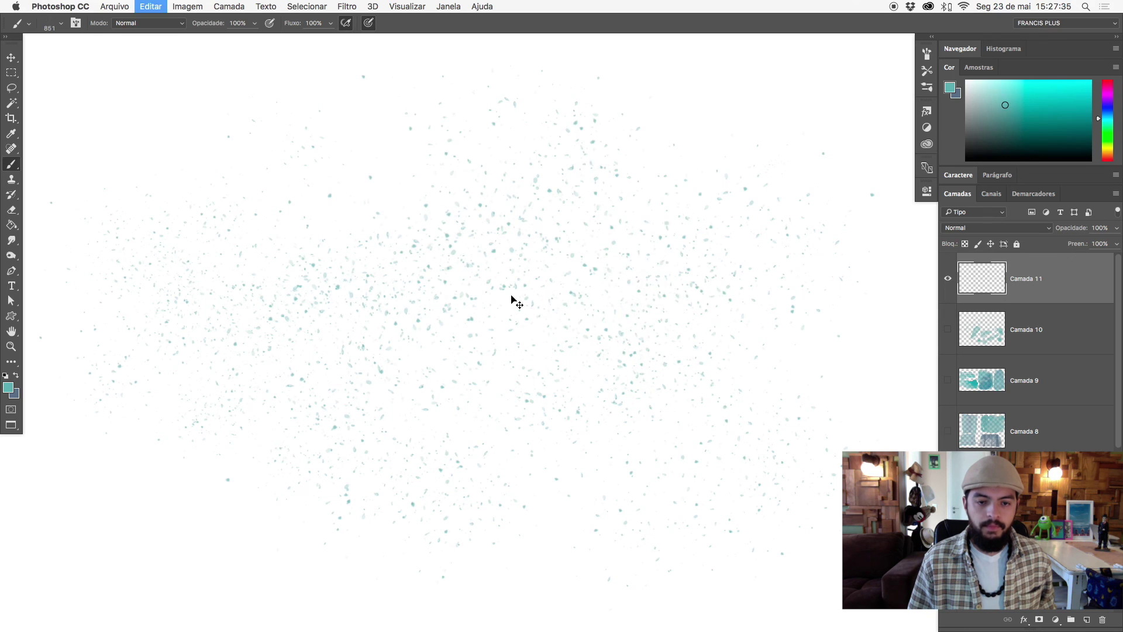
{"action": "left_click_drag", "start_coordinate": [275, 326], "coordinate": [441, 381]}
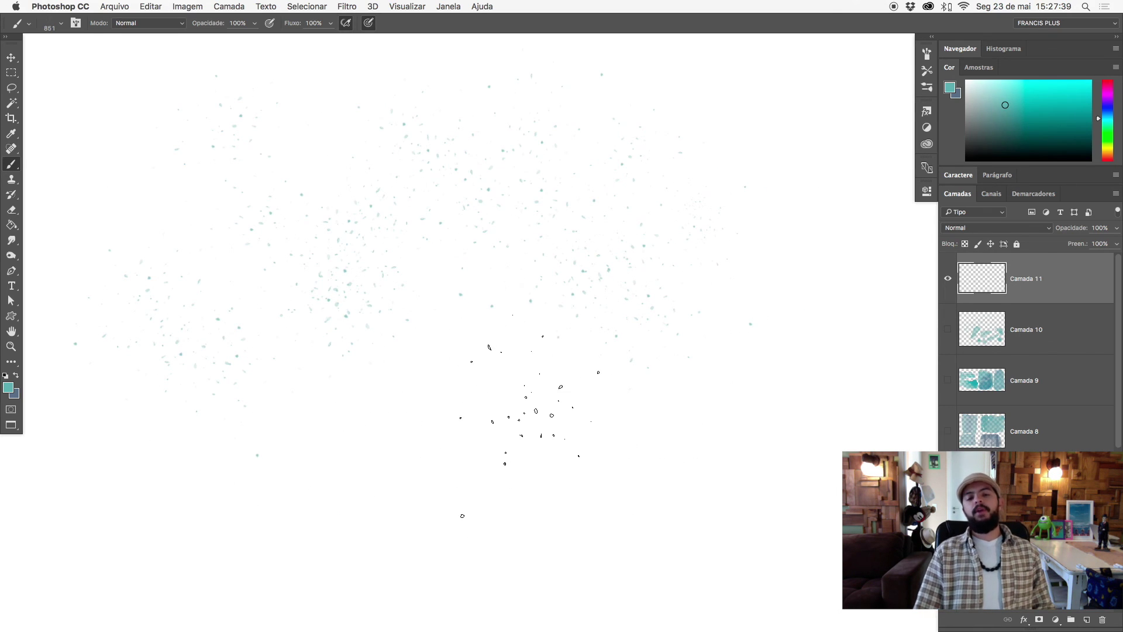
{"action": "key", "text": "ctrl+z"}
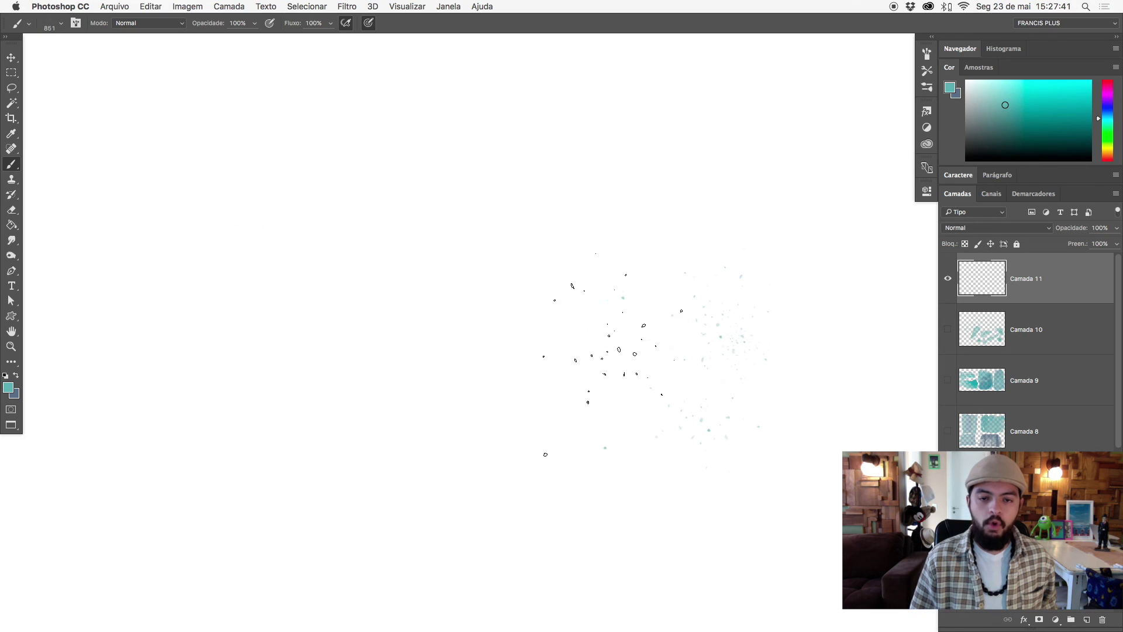
{"action": "left_click_drag", "start_coordinate": [313, 325], "coordinate": [170, 351]}
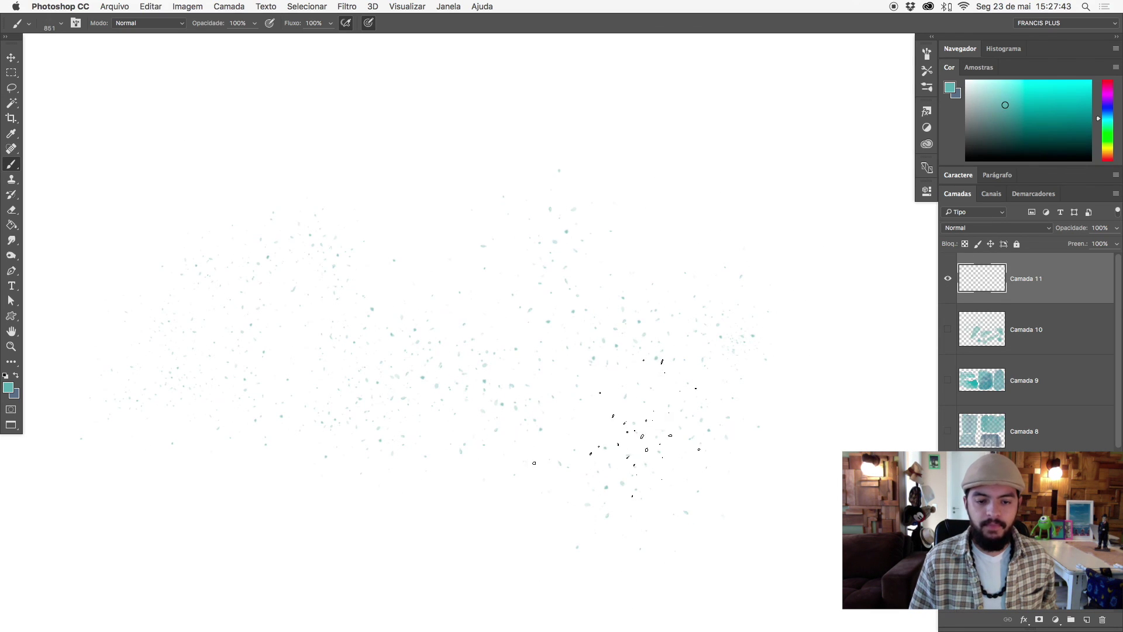
{"action": "key", "text": "ctrl+z"}
- Stamp faint teal spatter dabs with the RESPINGUINHOS DISPERSOS SUAVE brush
{"action": "right_click", "coordinate": [655, 292]}
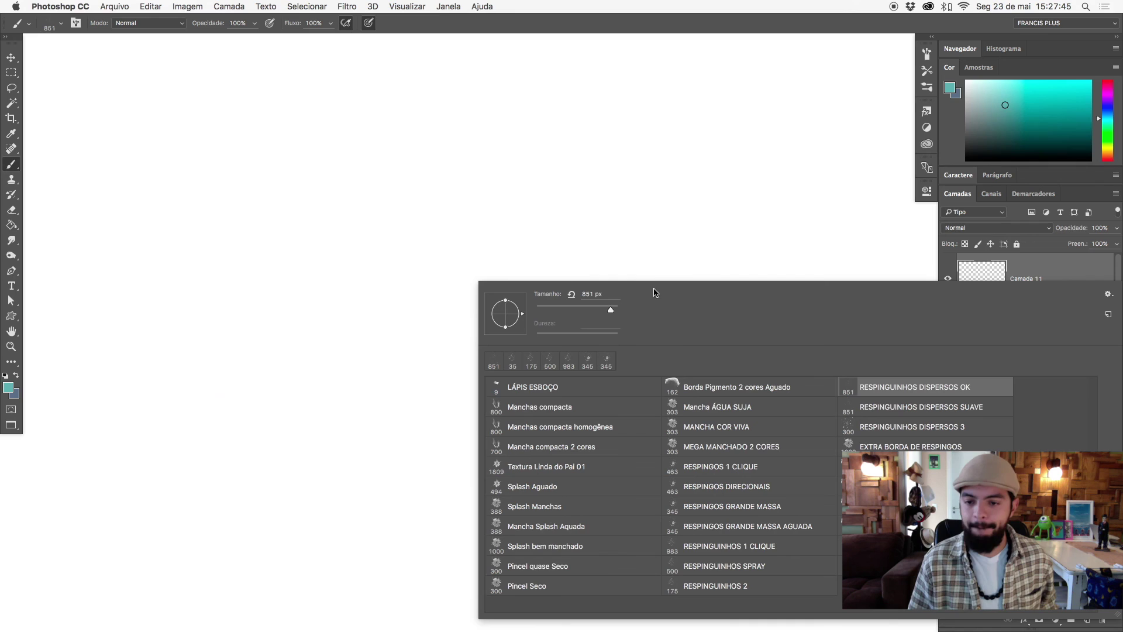
{"action": "left_click", "coordinate": [874, 411]}
{"action": "key", "text": "Return"}
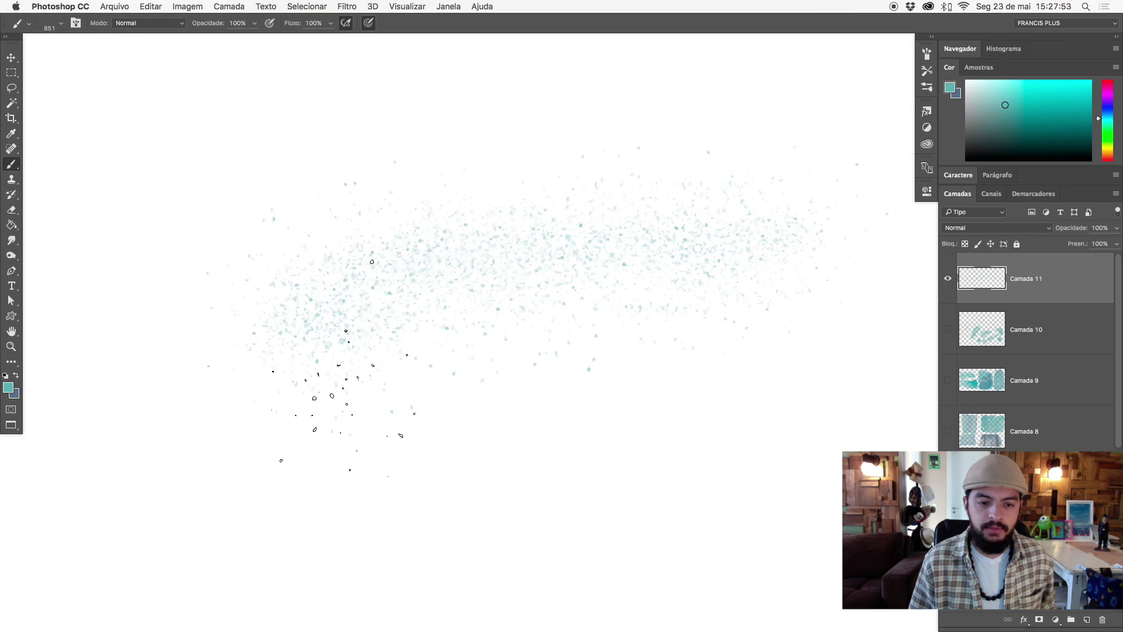
{"action": "key", "text": "ctrl+z"}
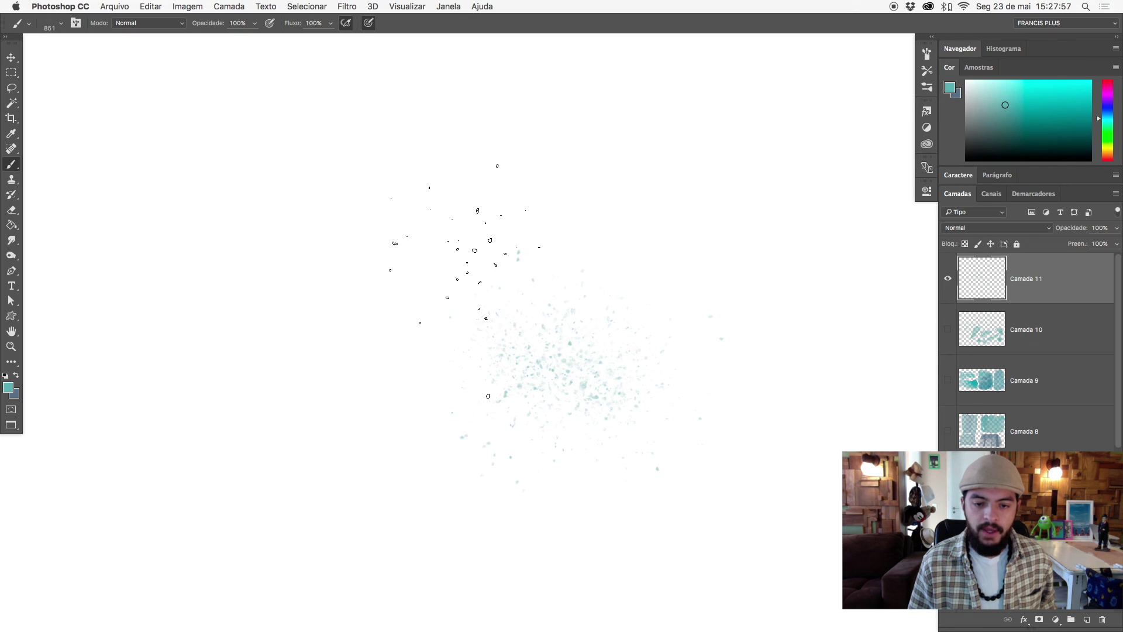
{"action": "left_click", "coordinate": [729, 181]}
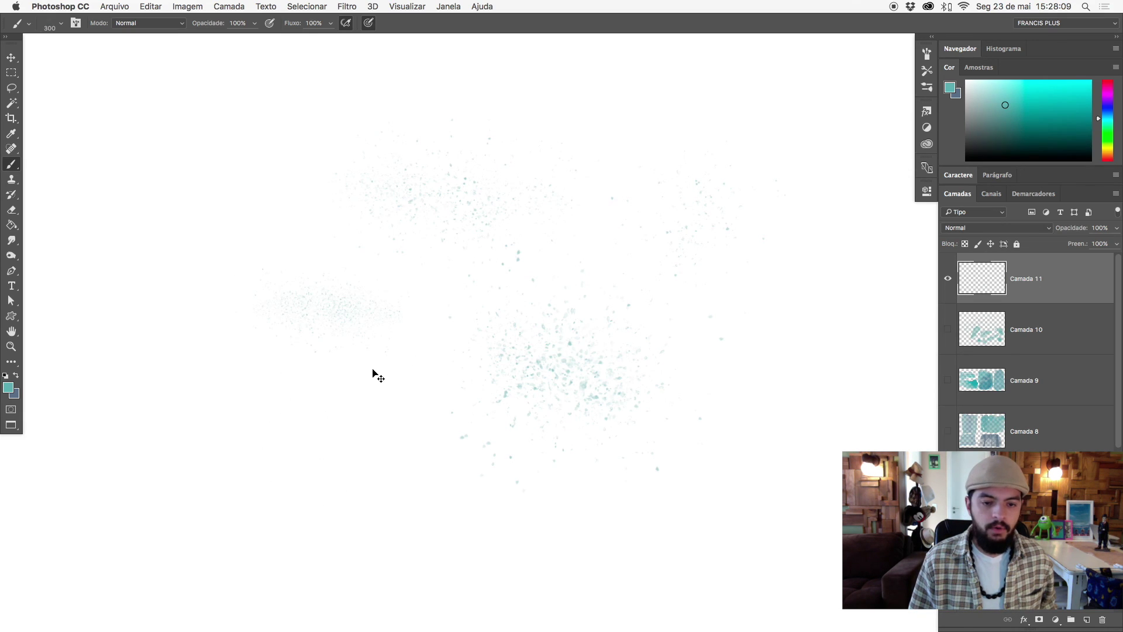
- Spray scattered teal splatter on the left and a curved stroke with RESPINGUINHOS DISPERSOS 3
{"action": "right_click", "coordinate": [382, 308]}
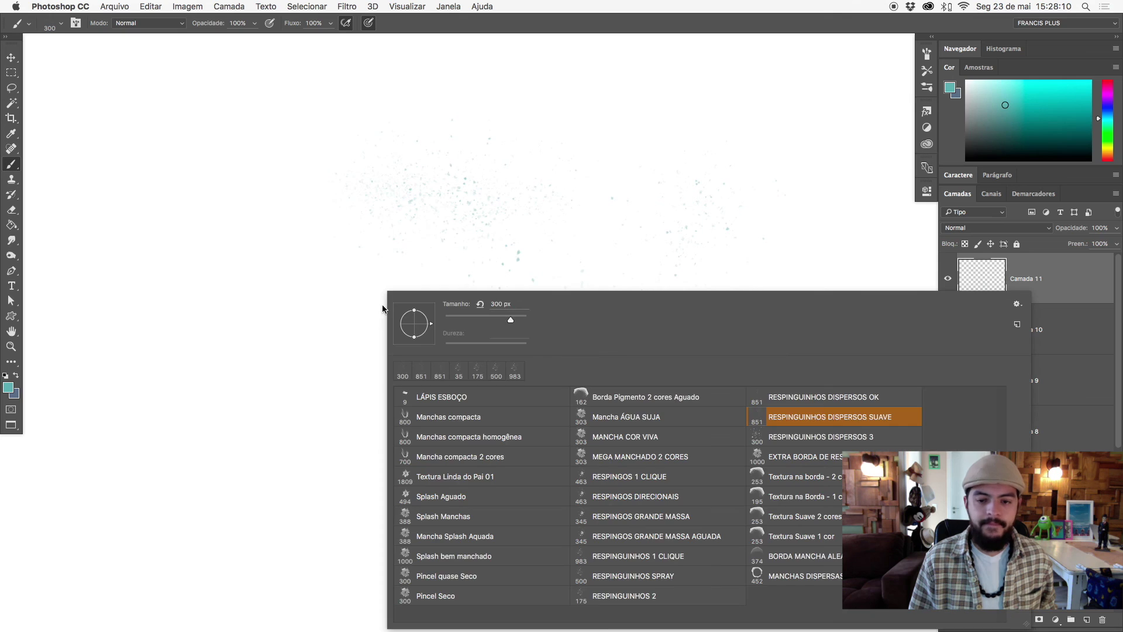
{"action": "left_click", "coordinate": [813, 443]}
{"action": "left_click_drag", "start_coordinate": [210, 286], "coordinate": [322, 460]}
{"action": "left_click_drag", "start_coordinate": [345, 275], "coordinate": [421, 486]}
{"action": "scroll", "coordinate": [585, 351], "scroll_direction": "down", "scroll_amount": 5}
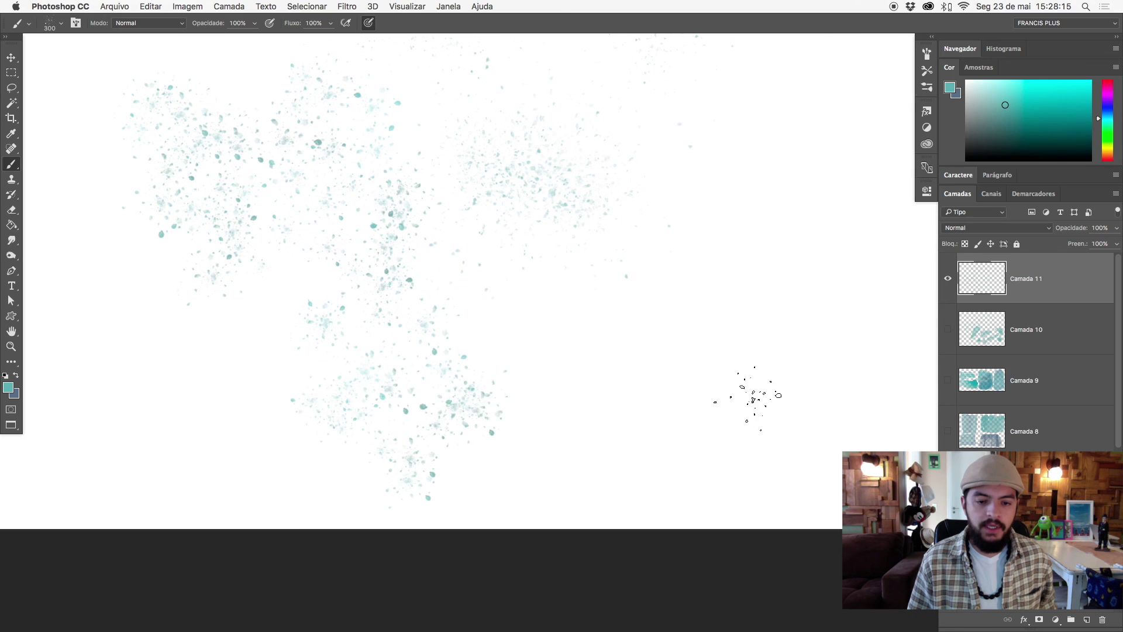
{"action": "left_click_drag", "start_coordinate": [503, 404], "coordinate": [783, 363]}
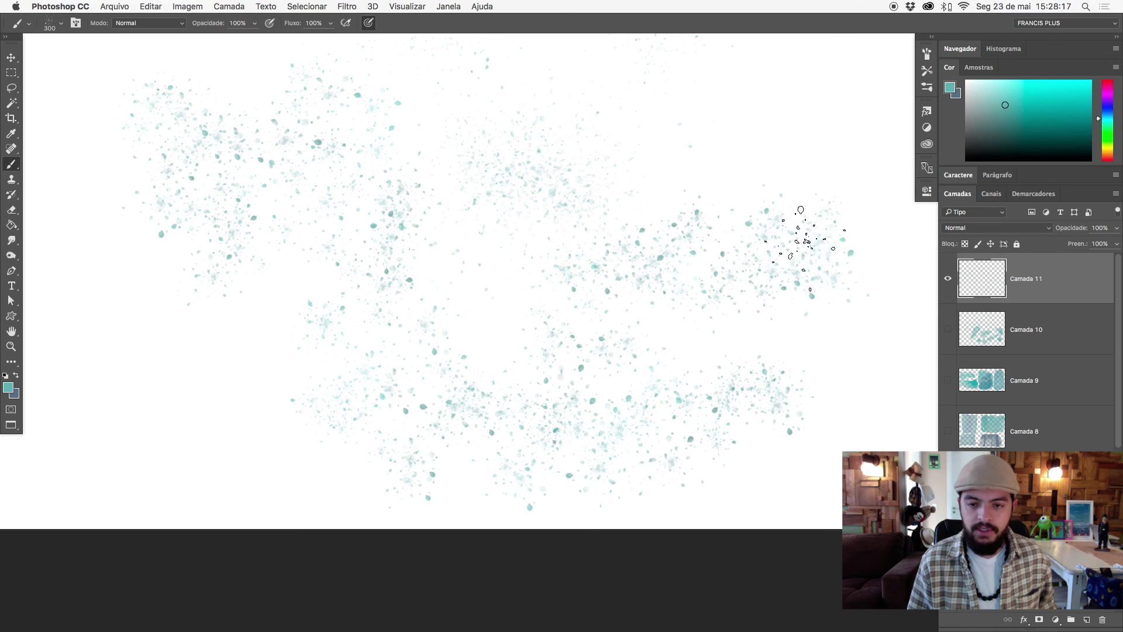
{"action": "scroll", "coordinate": [602, 416], "scroll_direction": "up", "scroll_amount": 5}
{"action": "scroll", "coordinate": [606, 226], "scroll_direction": "right", "scroll_amount": 5}
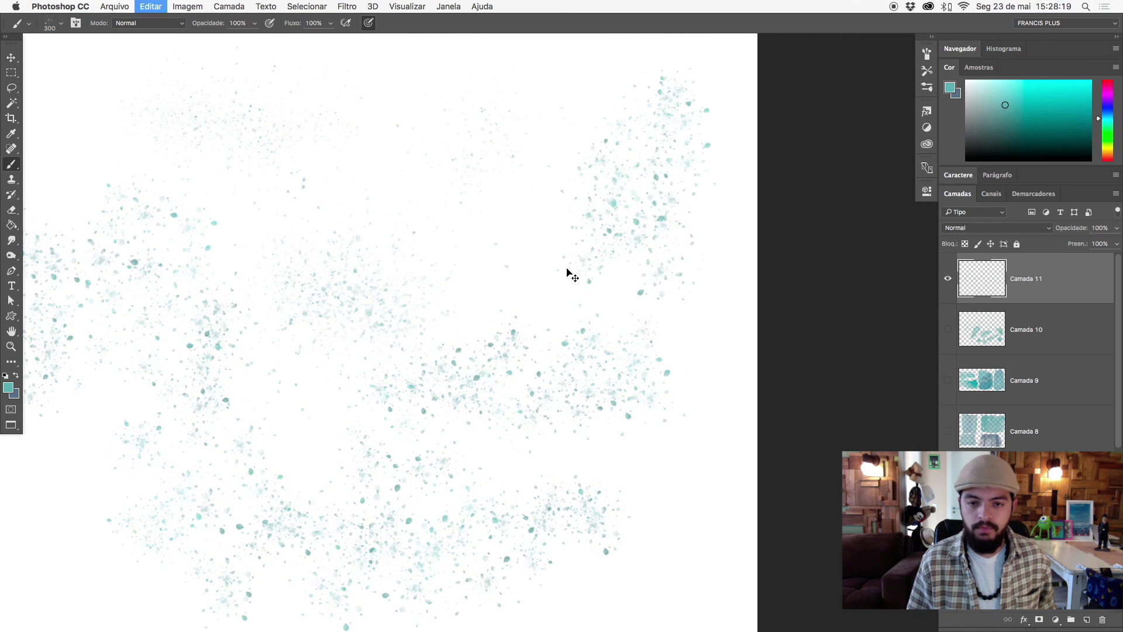
{"action": "right_click", "coordinate": [524, 270]}
- With the 1000 px EXTRA BORDA DE RESPINGOS brush, paint a J-shaped teal stroke extending left in pale blue-grey
{"action": "left_click", "coordinate": [880, 441]}
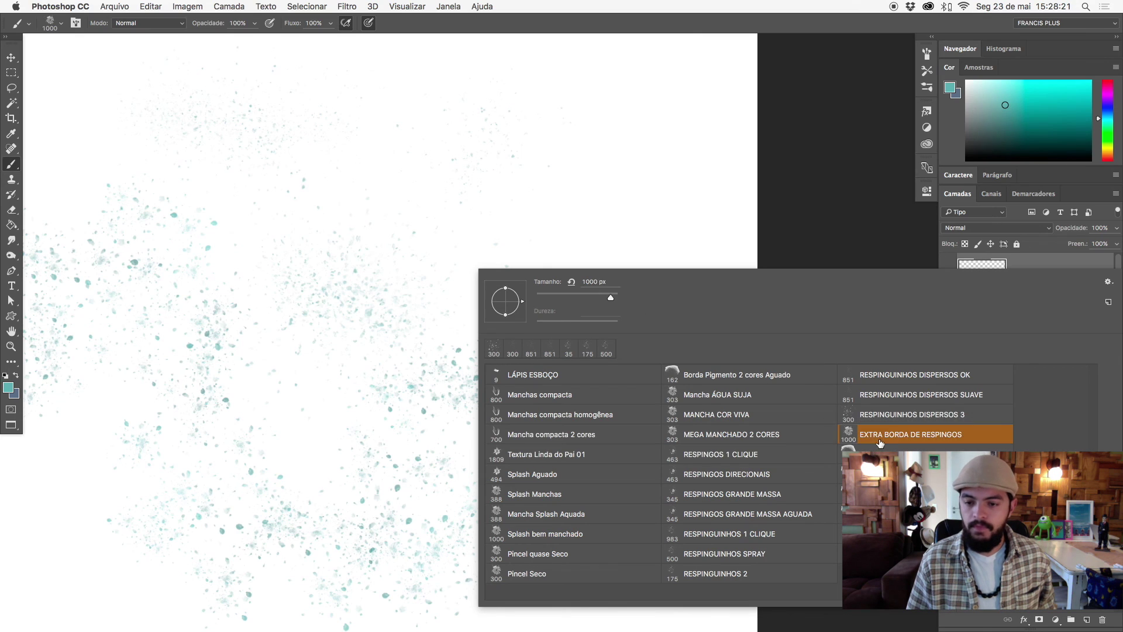
{"action": "left_click_drag", "start_coordinate": [527, 233], "coordinate": [602, 150]}
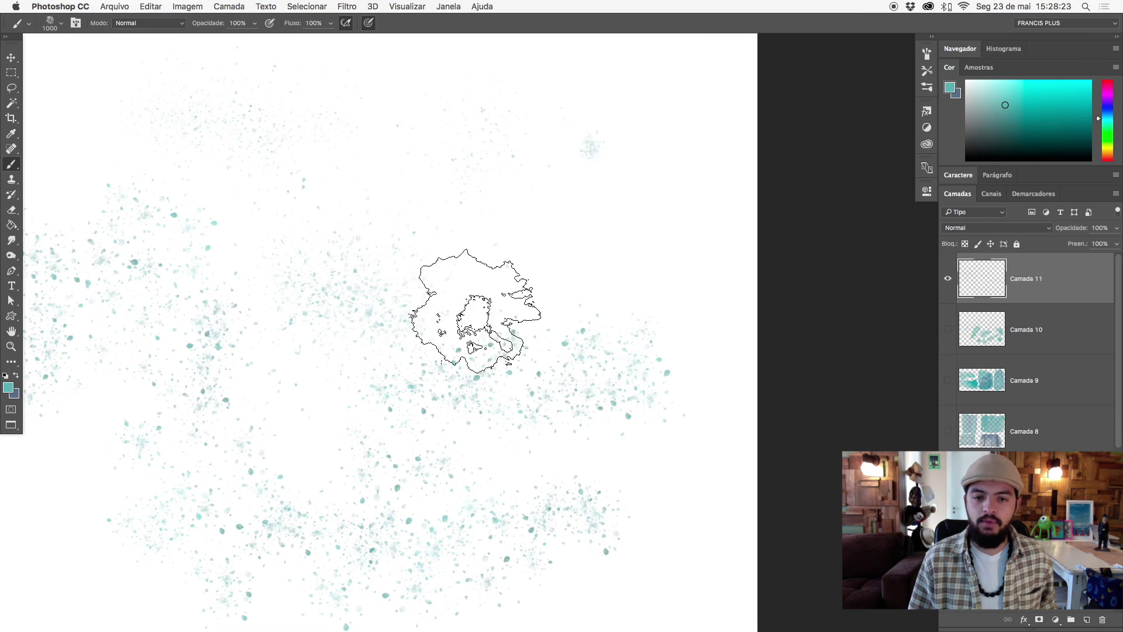
{"action": "left_click_drag", "start_coordinate": [444, 328], "coordinate": [539, 175]}
{"action": "key", "text": "super+z"}
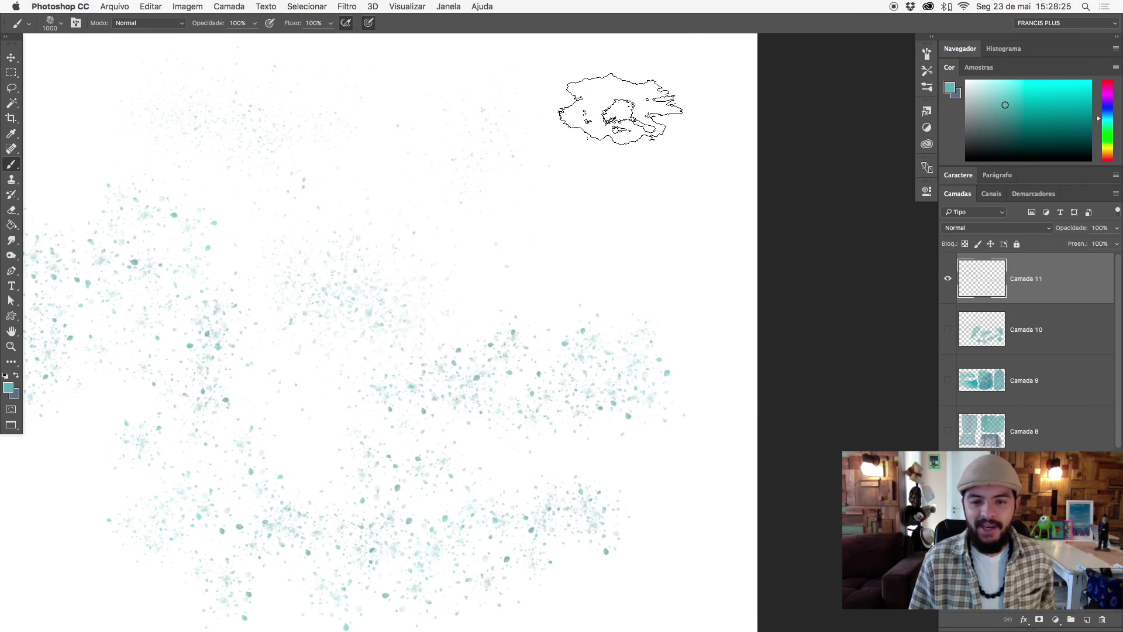
{"action": "mouse_move", "coordinate": [614, 113]}
{"action": "left_mouse_down"}
{"action": "mouse_move", "coordinate": [745, 229]}
{"action": "mouse_move", "coordinate": [618, 345]}
{"action": "left_mouse_up"}
{"action": "left_click_drag", "start_coordinate": [710, 197], "coordinate": [754, 281]}
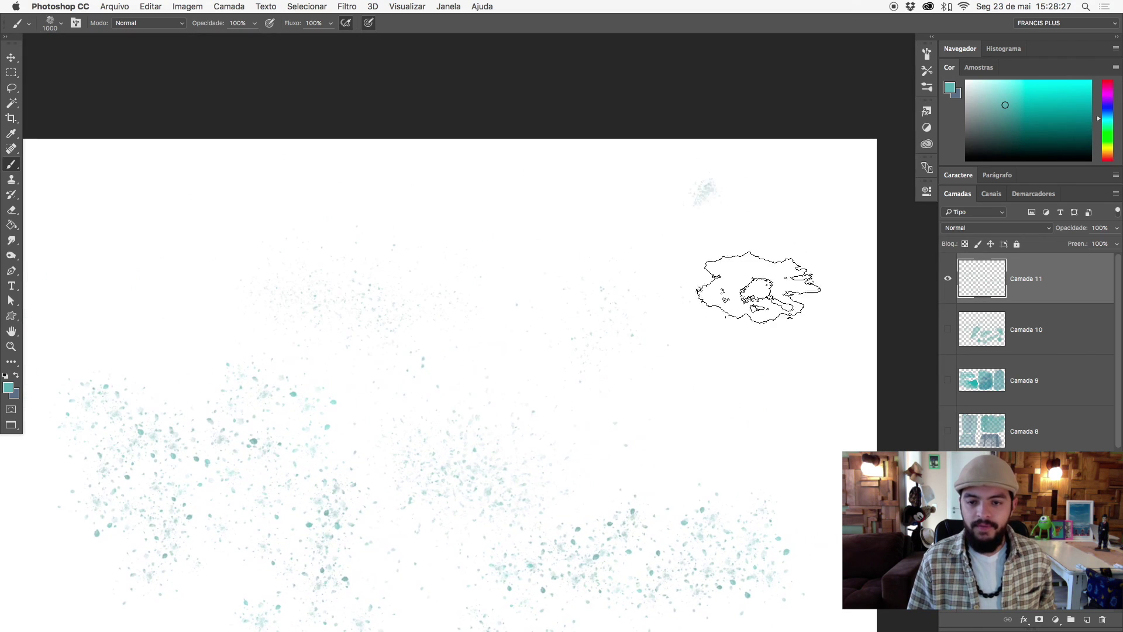
{"action": "left_click_drag", "start_coordinate": [721, 393], "coordinate": [605, 357]}
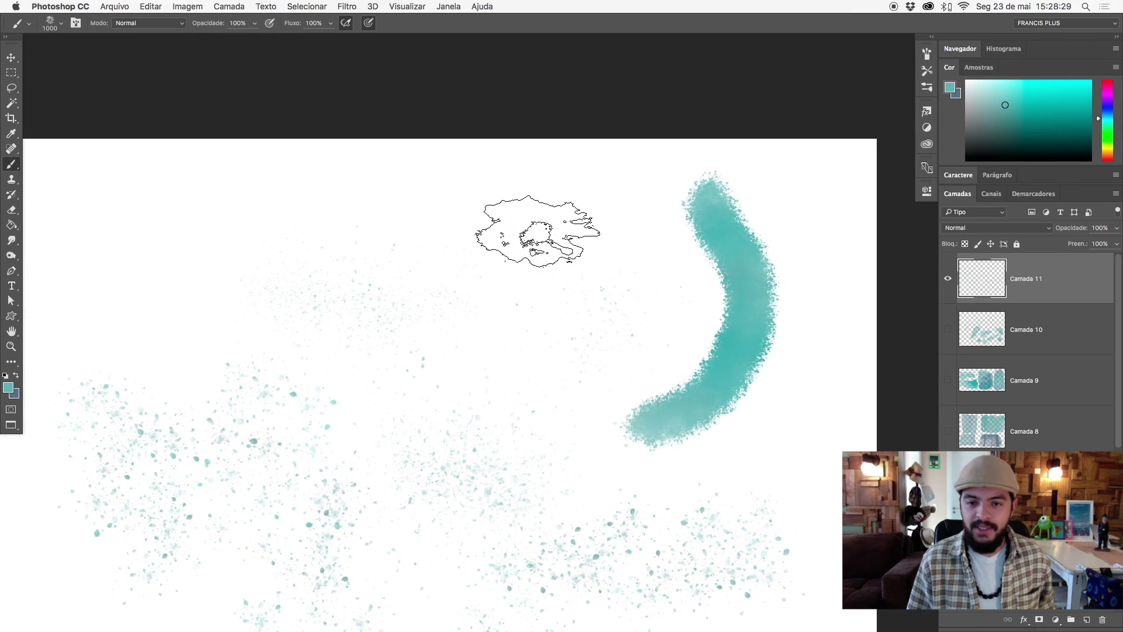
{"action": "left_click_drag", "start_coordinate": [474, 211], "coordinate": [176, 258]}
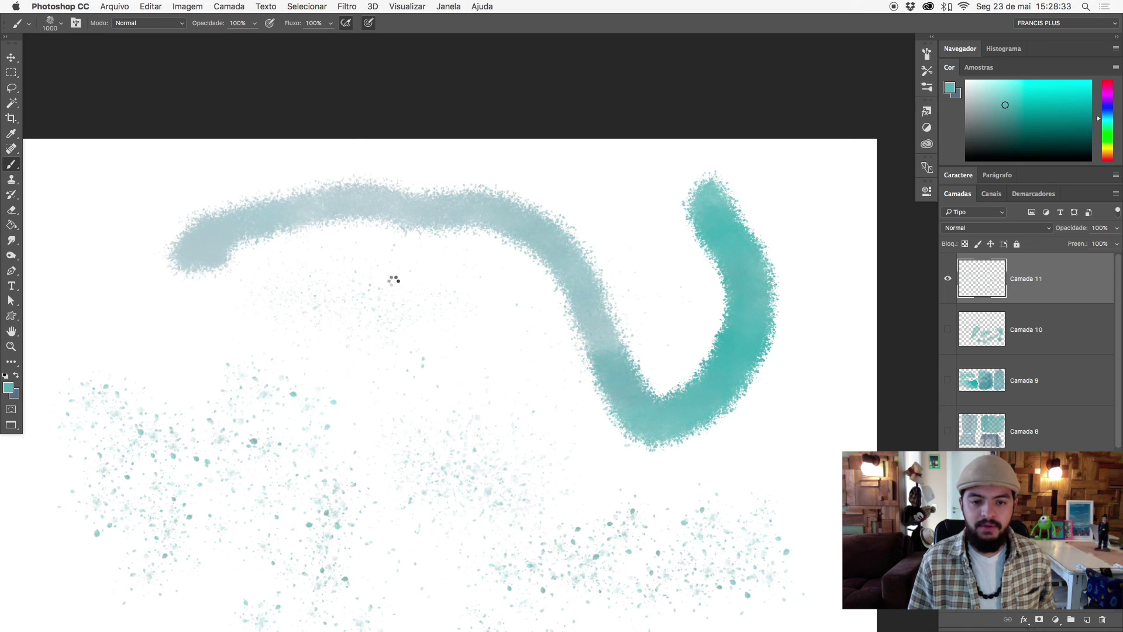
{"action": "left_click_drag", "start_coordinate": [351, 333], "coordinate": [532, 333]}
- Paint a thick vertical teal stroke, then a vertical stroke fading from dark teal to lilac
{"action": "left_click", "coordinate": [205, 193]}
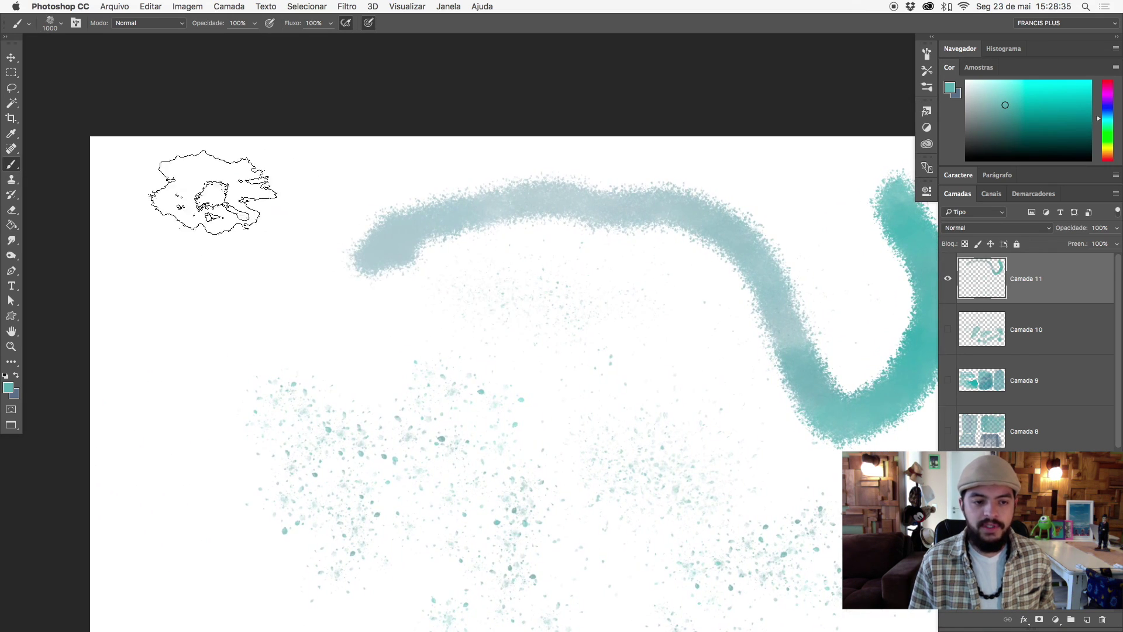
{"action": "left_click_drag", "start_coordinate": [186, 275], "coordinate": [193, 520]}
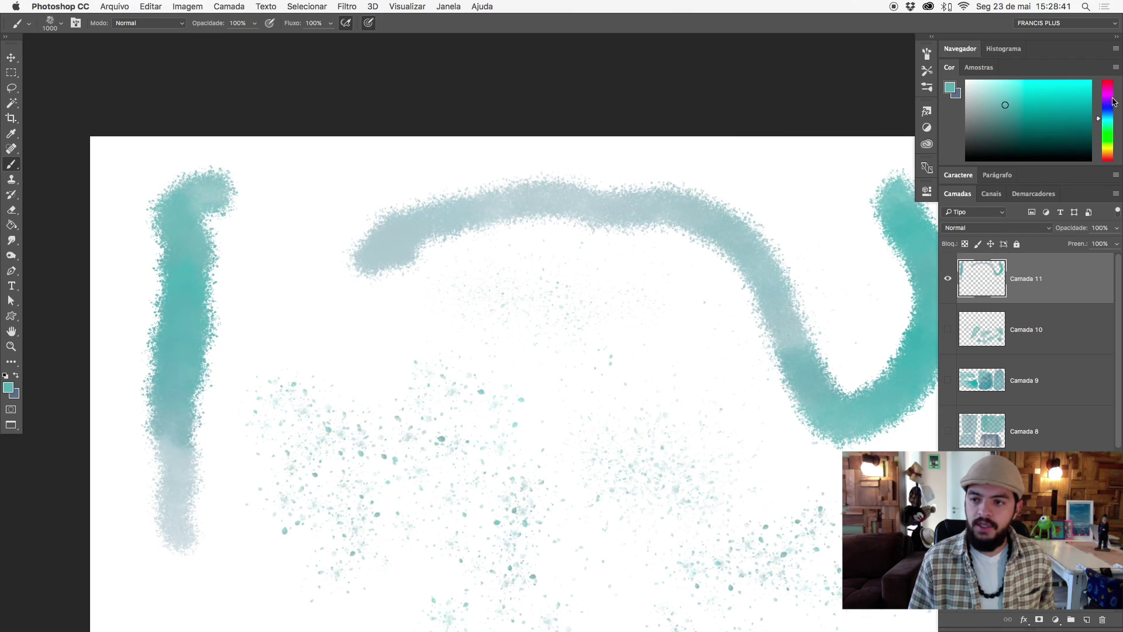
{"action": "left_click_drag", "start_coordinate": [1107, 98], "coordinate": [1106, 110]}
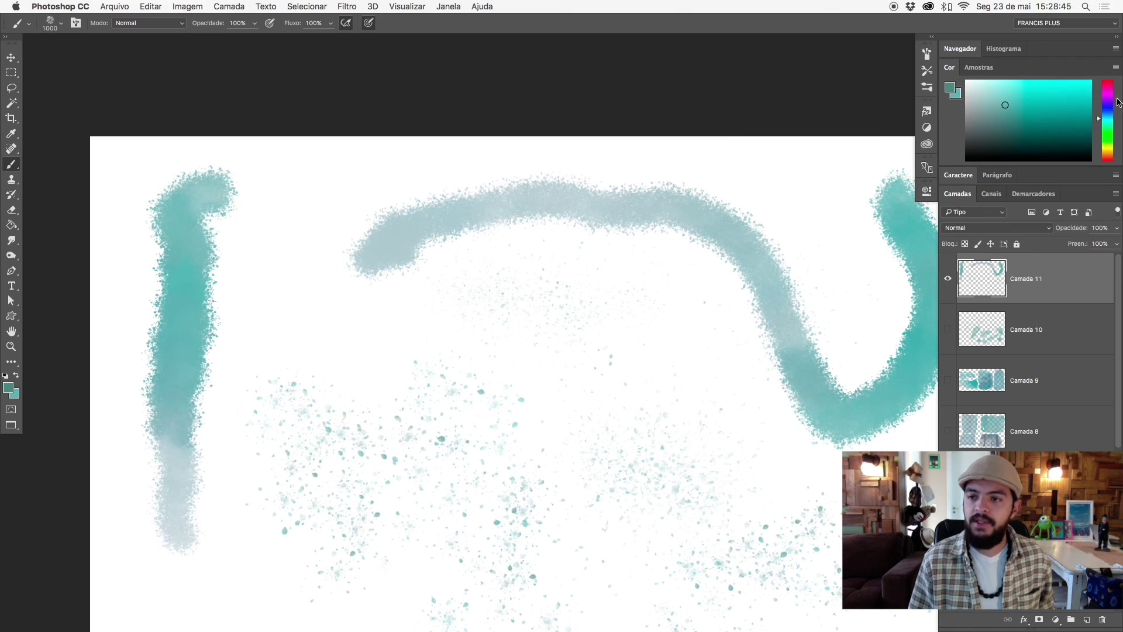
{"action": "left_click", "coordinate": [1108, 92]}
{"action": "left_click", "coordinate": [292, 237]}
{"action": "mouse_move", "coordinate": [292, 236]}
{"action": "left_mouse_down"}
{"action": "mouse_move", "coordinate": [240, 525]}
{"action": "mouse_move", "coordinate": [252, 603]}
{"action": "left_mouse_up"}
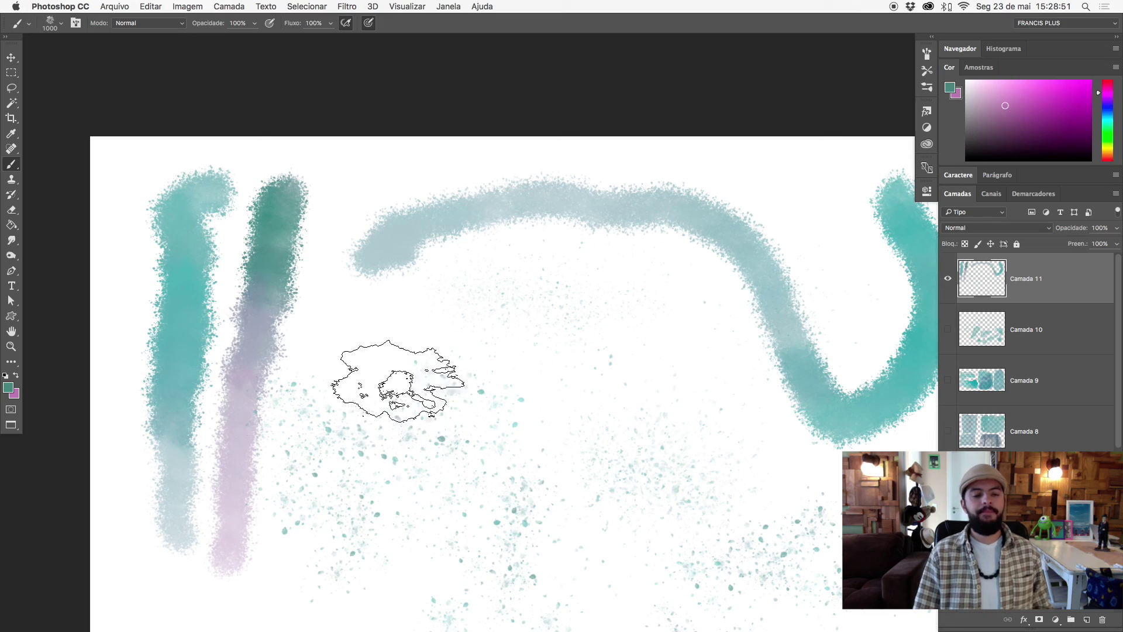
{"action": "scroll", "coordinate": [333, 243], "scroll_direction": "up", "scroll_amount": 5}
{"action": "mouse_move", "coordinate": [334, 243]}
{"action": "left_mouse_down"}
{"action": "mouse_move", "coordinate": [359, 236]}
{"action": "mouse_move", "coordinate": [472, 356]}
{"action": "left_mouse_up"}
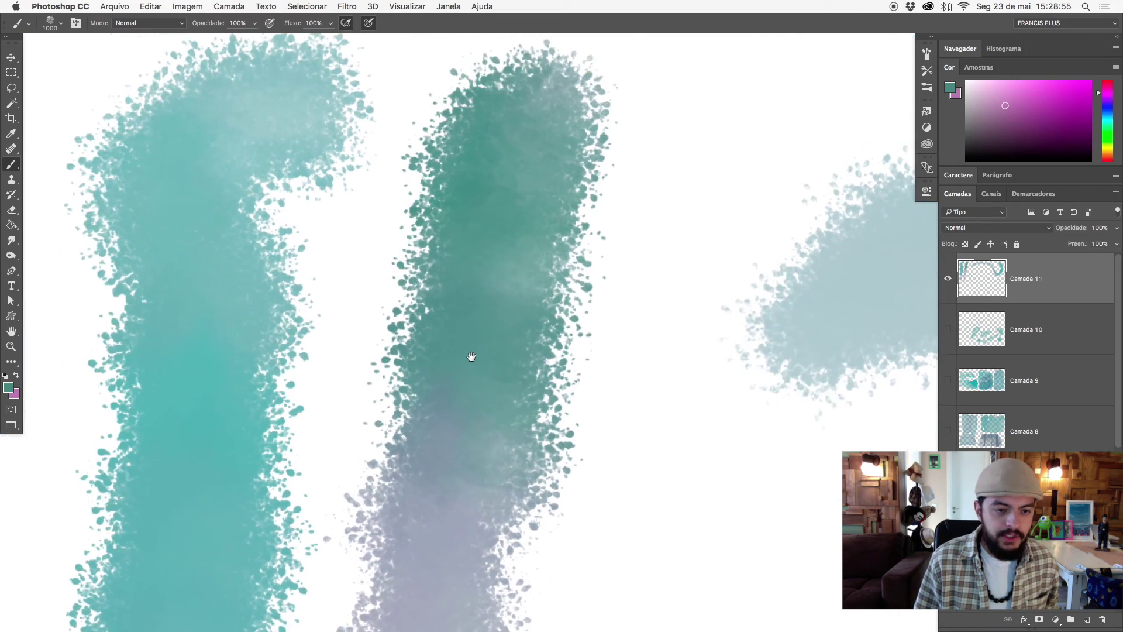
{"action": "left_click_drag", "start_coordinate": [471, 356], "coordinate": [321, 293]}
- Paint a purple textured block with the 253 px Textura na borda - 2 brush, then hide Camada 11
{"action": "right_click", "coordinate": [621, 397]}
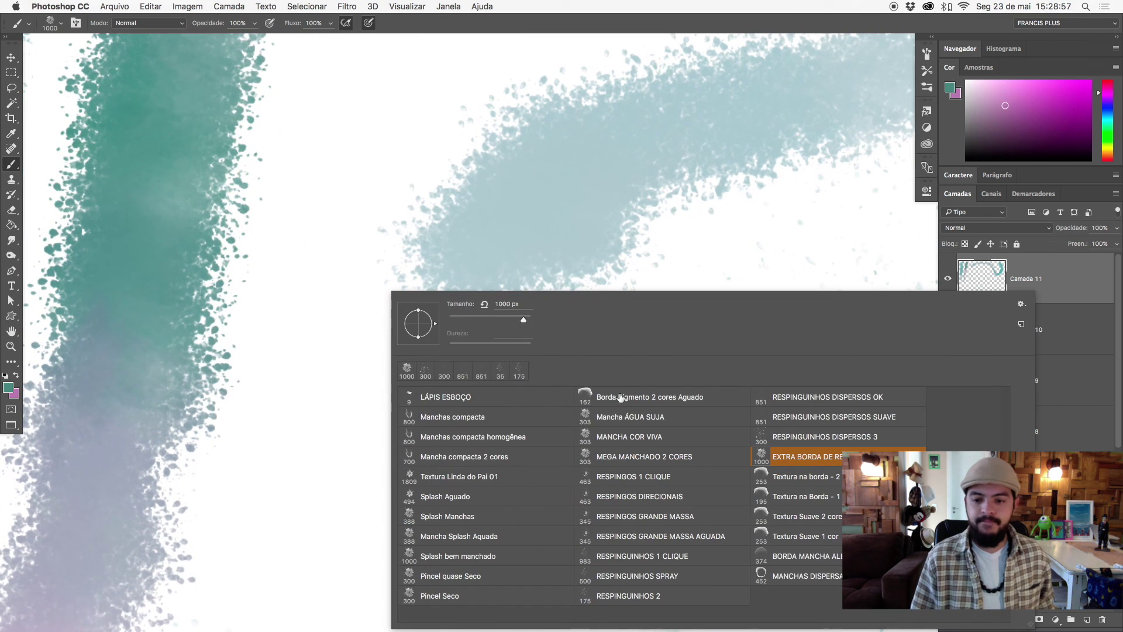
{"action": "left_click", "coordinate": [786, 478]}
{"action": "key", "text": "Return"}
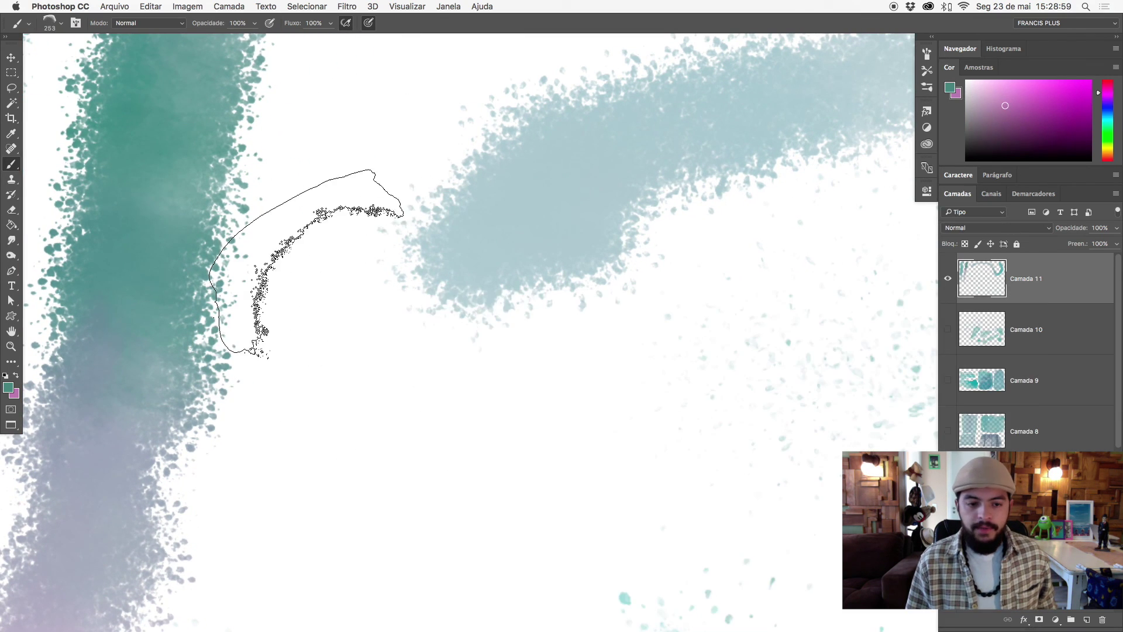
{"action": "left_click_drag", "start_coordinate": [319, 251], "coordinate": [328, 462]}
{"action": "key", "text": "super+z"}
{"action": "left_click_drag", "start_coordinate": [387, 414], "coordinate": [766, 373]}
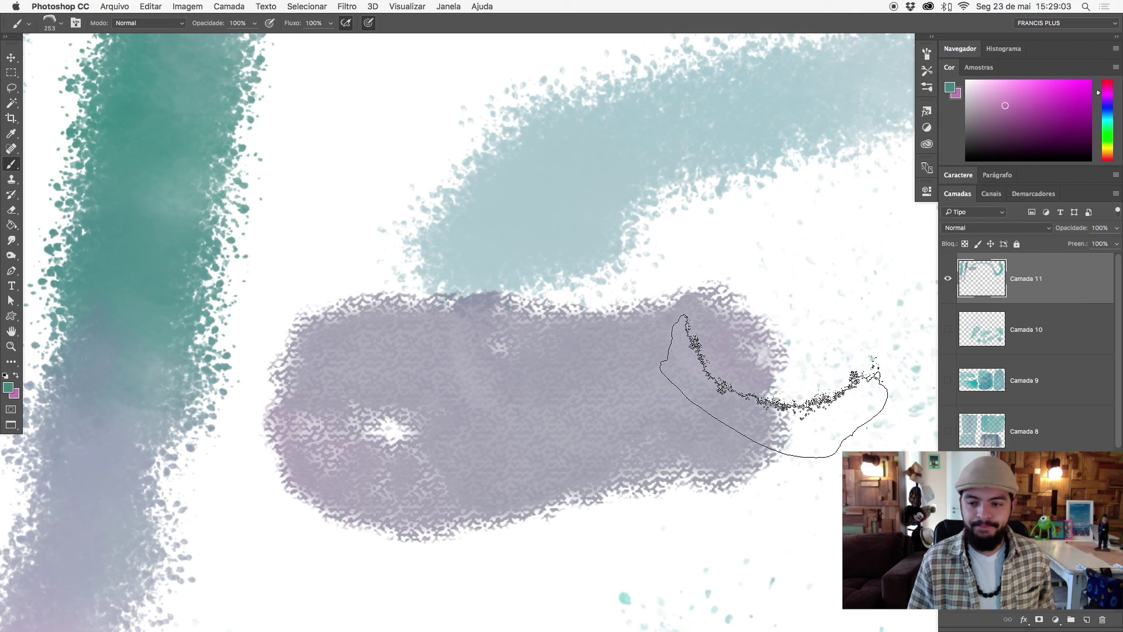
{"action": "scroll", "coordinate": [766, 374], "scroll_direction": "down", "scroll_amount": 3}
{"action": "scroll", "coordinate": [715, 371], "scroll_direction": "down", "scroll_amount": 1}
{"action": "left_click_drag", "start_coordinate": [771, 394], "coordinate": [465, 240]}
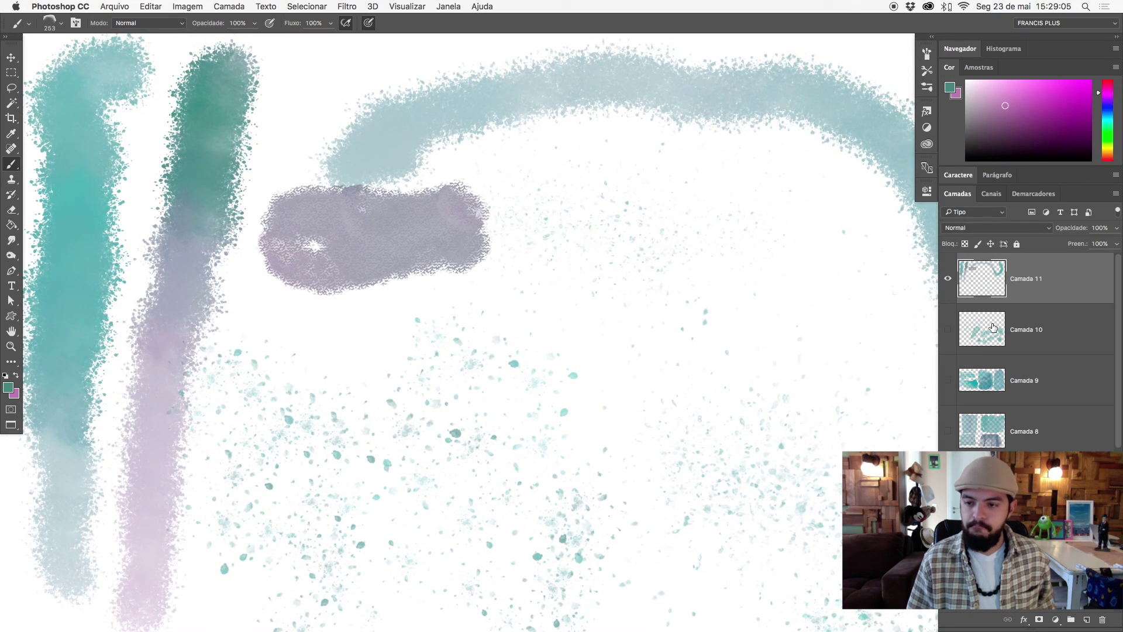
{"action": "left_click", "coordinate": [948, 284]}
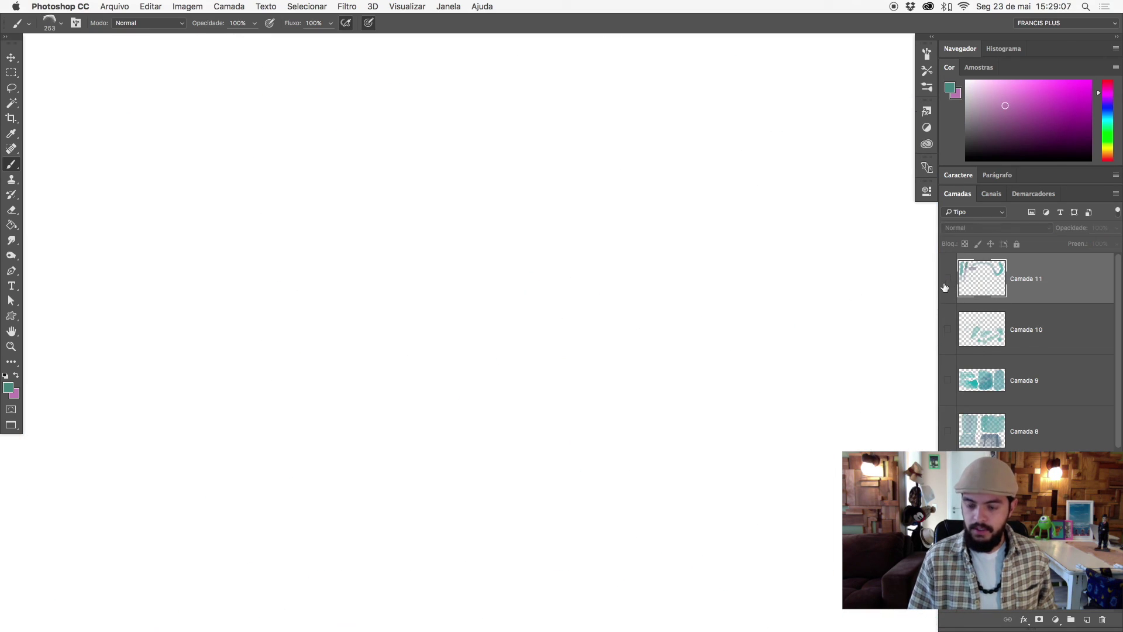
- On new layer Camada 12, paint a large blue-grey textured block at top left
{"action": "key", "text": "super+shift+alt+n"}
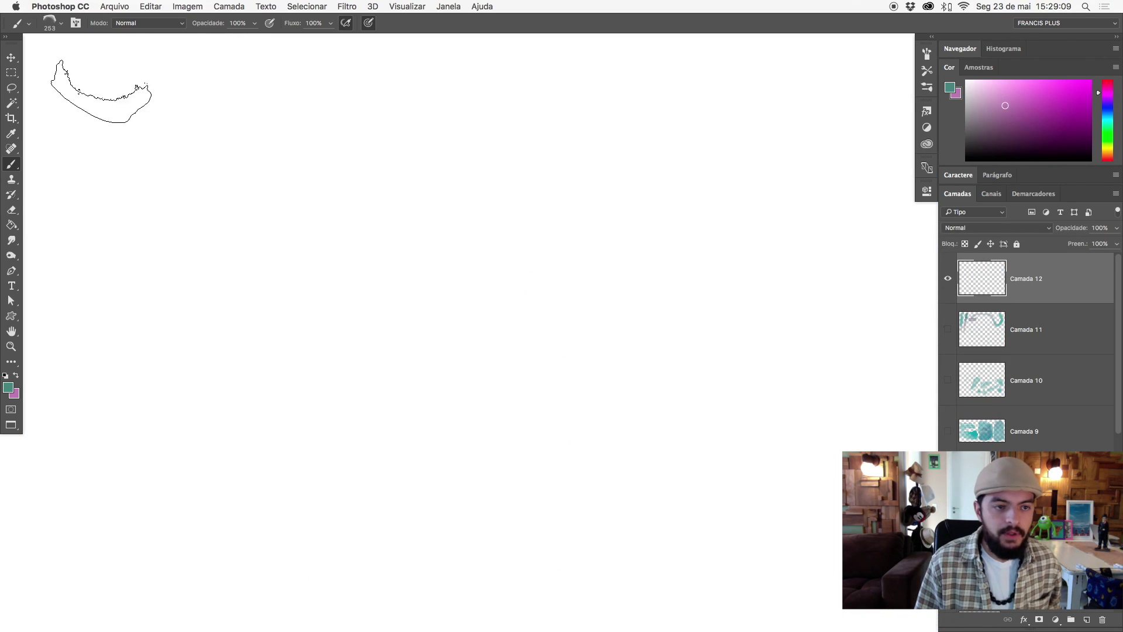
{"action": "left_click_drag", "start_coordinate": [1108, 121], "coordinate": [1109, 115]}
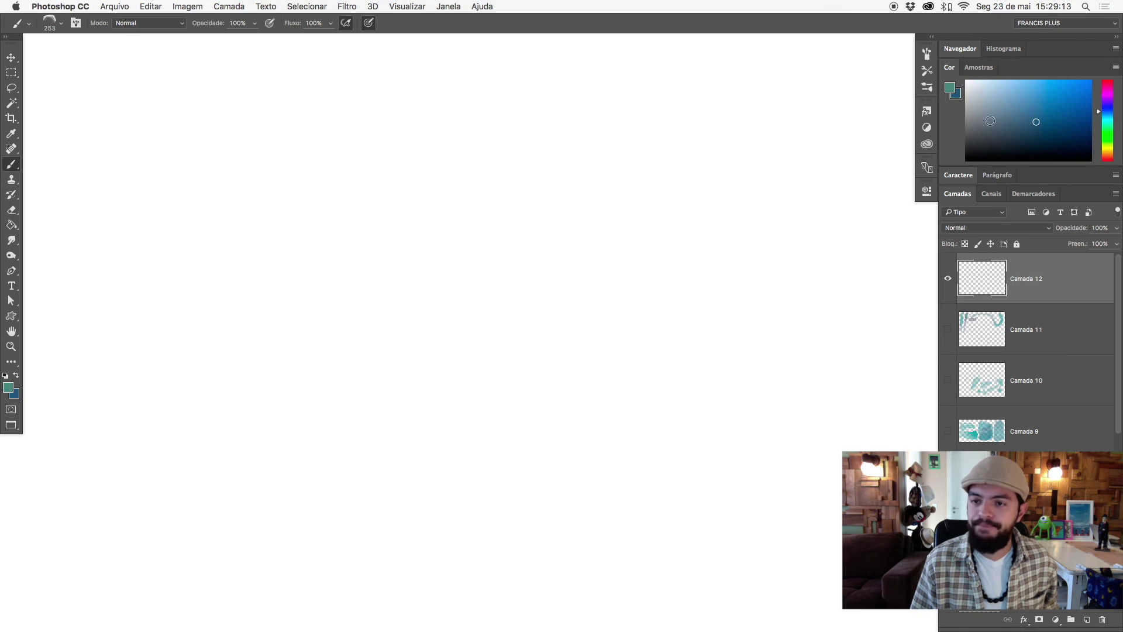
{"action": "mouse_move", "coordinate": [120, 152]}
{"action": "left_mouse_down"}
{"action": "mouse_move", "coordinate": [175, 79]}
{"action": "mouse_move", "coordinate": [196, 102]}
{"action": "mouse_move", "coordinate": [213, 212]}
{"action": "mouse_move", "coordinate": [246, 94]}
{"action": "mouse_move", "coordinate": [280, 75]}
{"action": "mouse_move", "coordinate": [292, 190]}
{"action": "mouse_move", "coordinate": [333, 70]}
{"action": "mouse_move", "coordinate": [340, 203]}
{"action": "mouse_move", "coordinate": [388, 87]}
{"action": "mouse_move", "coordinate": [381, 175]}
{"action": "mouse_move", "coordinate": [406, 200]}
{"action": "left_mouse_up"}
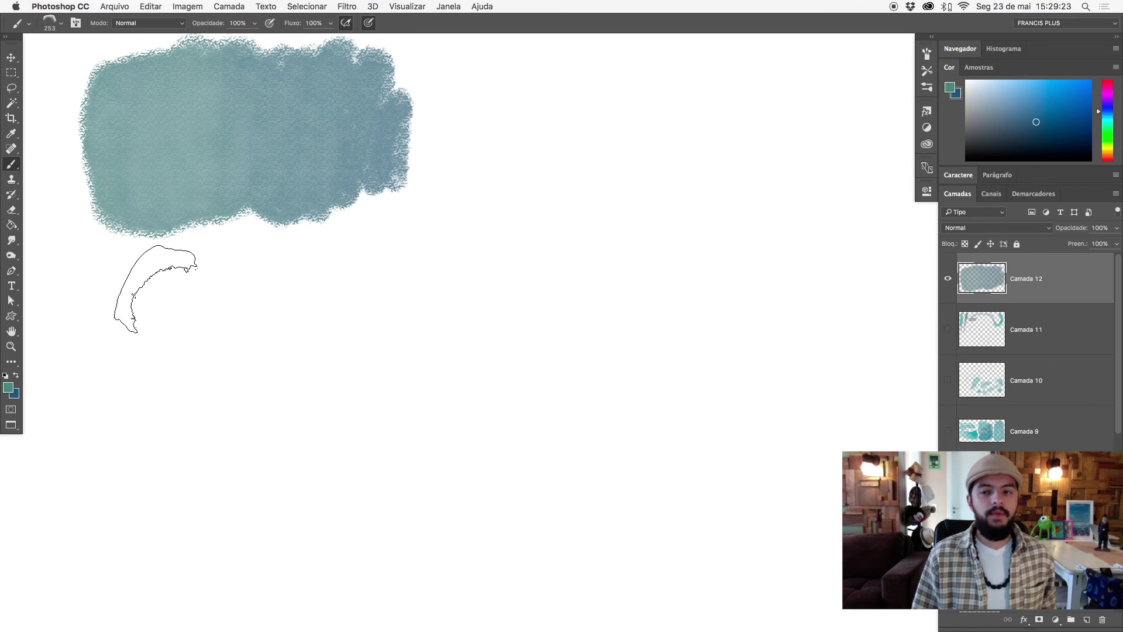
- Paint a second teal swatch below it with the Textura na Borda - 1 cor brush
{"action": "right_click", "coordinate": [152, 300]}
{"action": "left_click", "coordinate": [576, 497]}
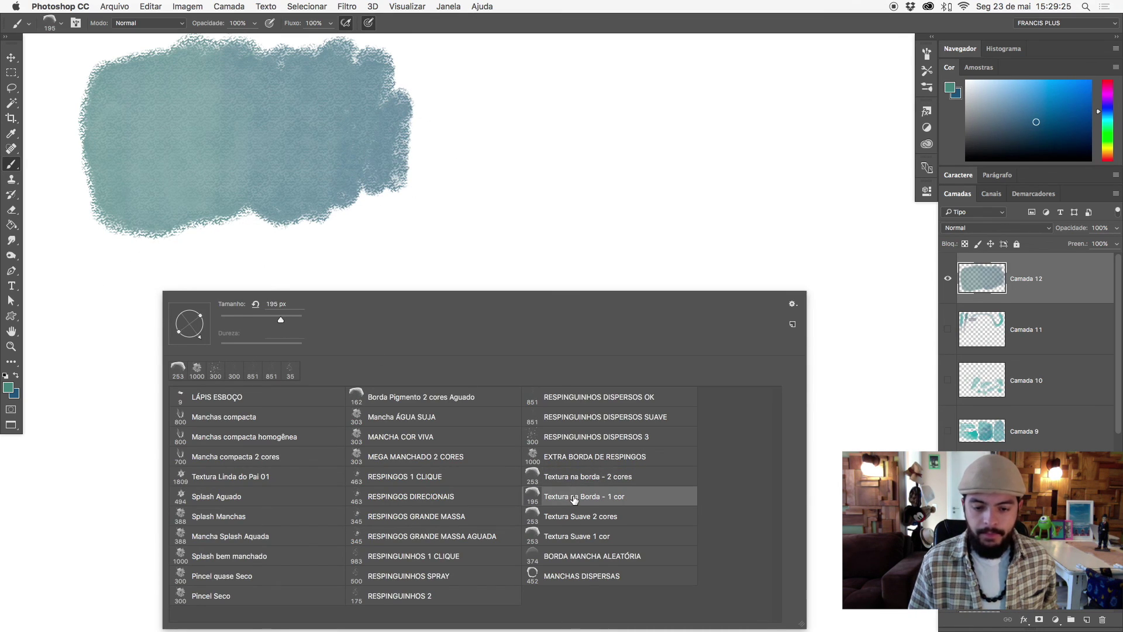
{"action": "left_click", "coordinate": [75, 306]}
{"action": "mouse_move", "coordinate": [106, 281]}
{"action": "left_mouse_down"}
{"action": "mouse_move", "coordinate": [150, 401]}
{"action": "mouse_move", "coordinate": [240, 351]}
{"action": "mouse_move", "coordinate": [288, 363]}
{"action": "mouse_move", "coordinate": [331, 402]}
{"action": "mouse_move", "coordinate": [439, 370]}
{"action": "left_mouse_up"}
{"action": "mouse_move", "coordinate": [376, 424]}
{"action": "left_mouse_down"}
{"action": "mouse_move", "coordinate": [429, 348]}
{"action": "mouse_move", "coordinate": [418, 381]}
{"action": "left_mouse_up"}
- Paint a third swatch shifting from blue to teal with the Textura Suave 2 cores brush
{"action": "right_click", "coordinate": [281, 291]}
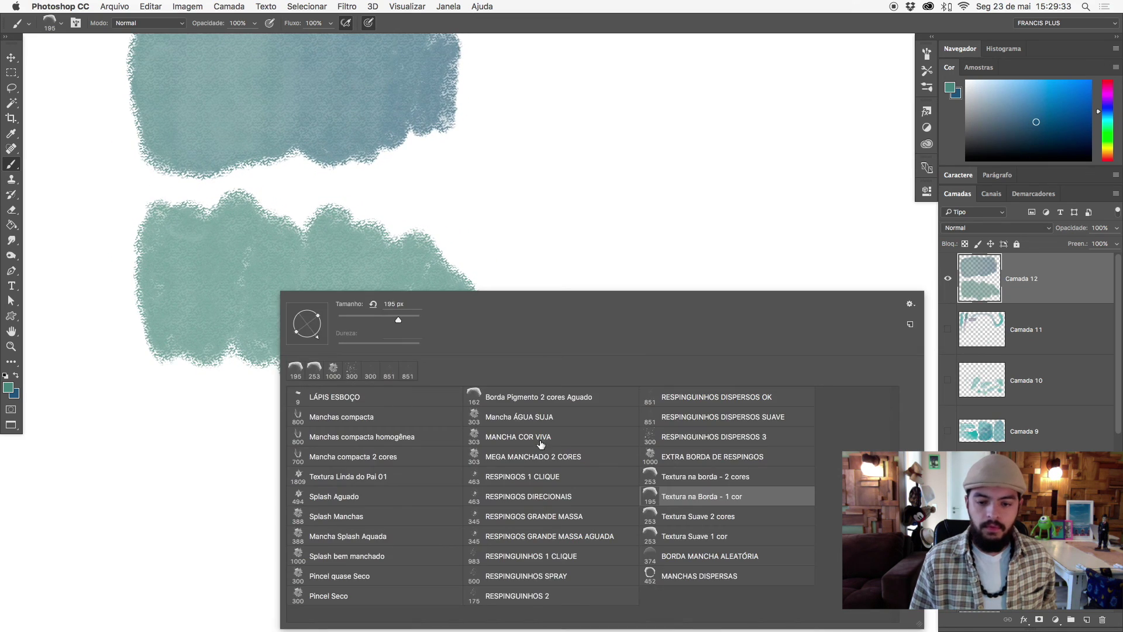
{"action": "left_click", "coordinate": [692, 516]}
{"action": "left_click", "coordinate": [135, 432]}
{"action": "mouse_move", "coordinate": [151, 427]}
{"action": "left_mouse_down"}
{"action": "mouse_move", "coordinate": [175, 515]}
{"action": "mouse_move", "coordinate": [204, 486]}
{"action": "mouse_move", "coordinate": [243, 386]}
{"action": "mouse_move", "coordinate": [283, 527]}
{"action": "mouse_move", "coordinate": [393, 540]}
{"action": "mouse_move", "coordinate": [446, 514]}
{"action": "mouse_move", "coordinate": [306, 451]}
{"action": "mouse_move", "coordinate": [426, 418]}
{"action": "mouse_move", "coordinate": [437, 475]}
{"action": "mouse_move", "coordinate": [437, 439]}
{"action": "mouse_move", "coordinate": [474, 487]}
{"action": "mouse_move", "coordinate": [483, 421]}
{"action": "left_mouse_up"}
- Paint a large fourth teal swatch below the existing three
{"action": "scroll", "coordinate": [517, 416], "scroll_direction": "up", "scroll_amount": 3}
{"action": "scroll", "coordinate": [557, 402], "scroll_direction": "up", "scroll_amount": 3}
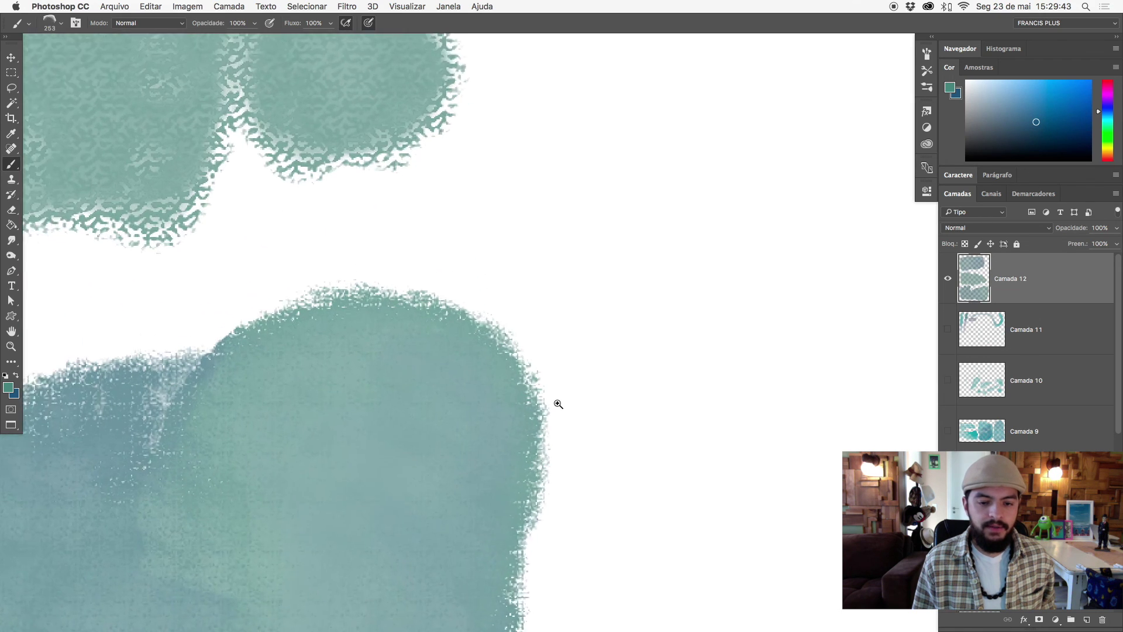
{"action": "scroll", "coordinate": [585, 280], "scroll_direction": "up", "scroll_amount": 2}
{"action": "scroll", "coordinate": [278, 331], "scroll_direction": "down", "scroll_amount": 2}
{"action": "scroll", "coordinate": [497, 271], "scroll_direction": "down", "scroll_amount": 2}
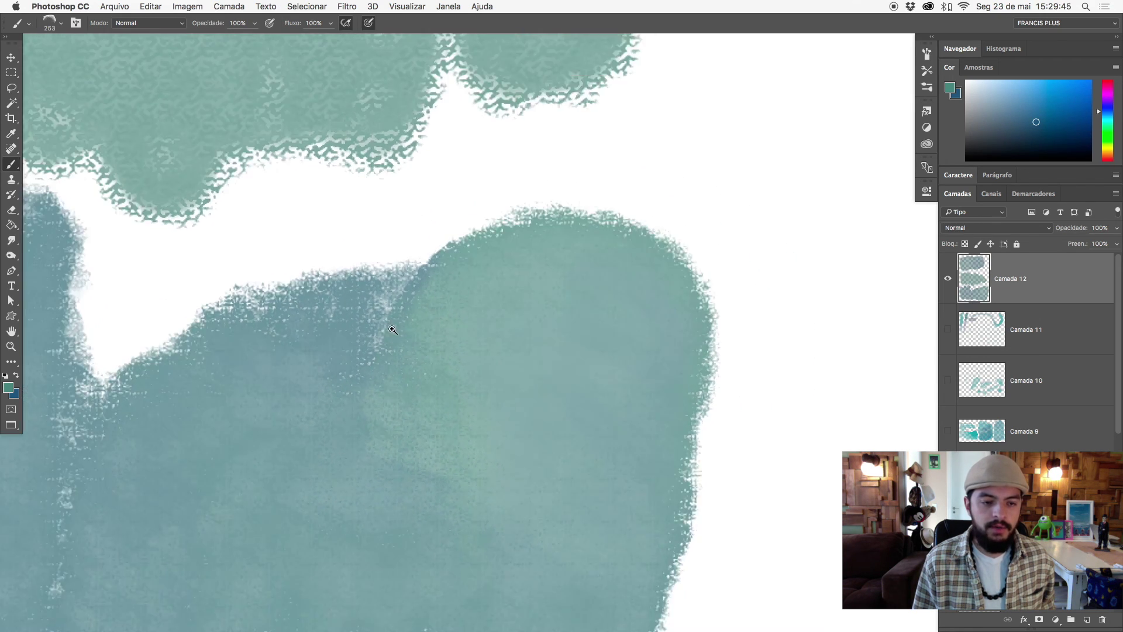
{"action": "scroll", "coordinate": [388, 217], "scroll_direction": "down", "scroll_amount": 2}
{"action": "scroll", "coordinate": [388, 217], "scroll_direction": "down", "scroll_amount": 3}
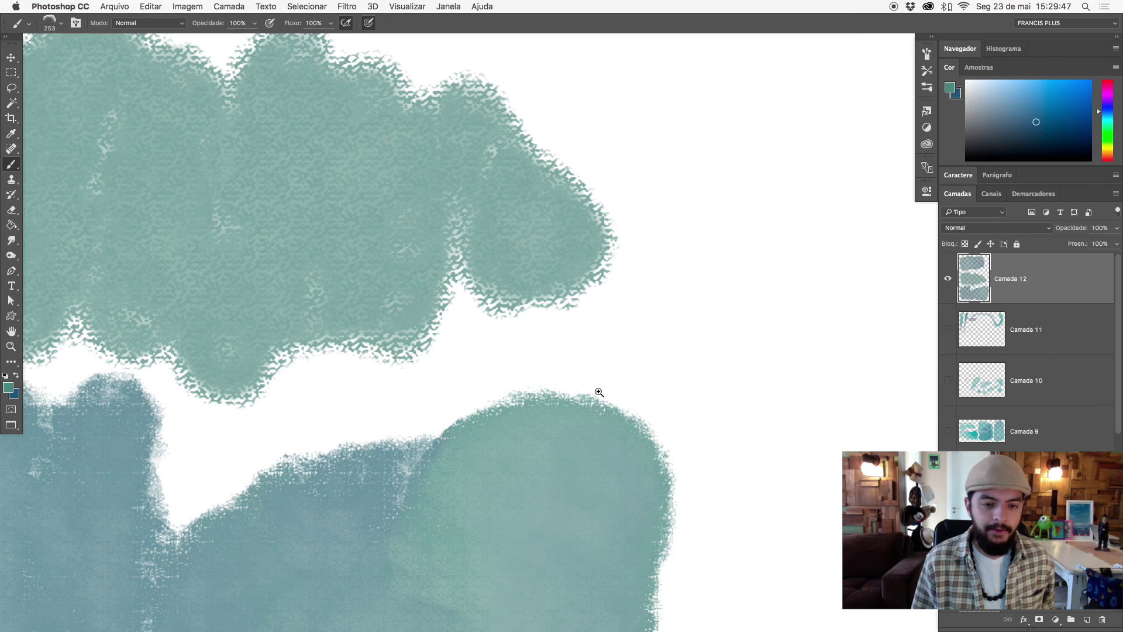
{"action": "scroll", "coordinate": [596, 391], "scroll_direction": "down", "scroll_amount": 1}
{"action": "scroll", "coordinate": [549, 398], "scroll_direction": "down", "scroll_amount": 1}
{"action": "left_click_drag", "start_coordinate": [534, 376], "coordinate": [512, 271]}
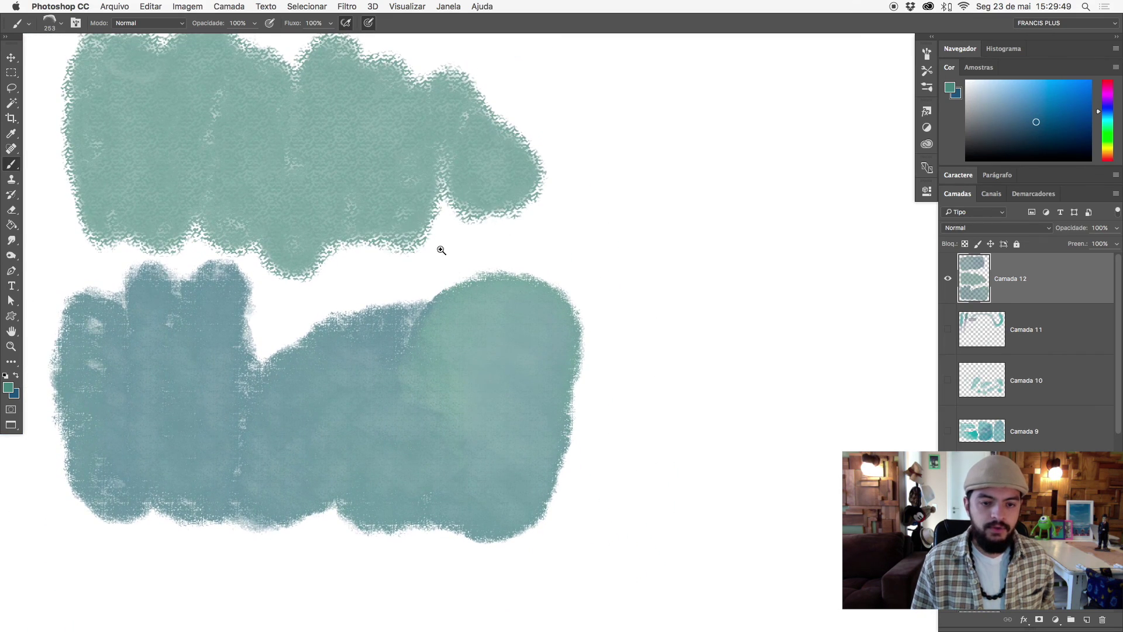
{"action": "scroll", "coordinate": [441, 251], "scroll_direction": "down", "scroll_amount": 1}
{"action": "scroll", "coordinate": [446, 250], "scroll_direction": "up", "scroll_amount": 1}
{"action": "scroll", "coordinate": [446, 250], "scroll_direction": "up", "scroll_amount": 3}
{"action": "scroll", "coordinate": [510, 212], "scroll_direction": "up", "scroll_amount": 2}
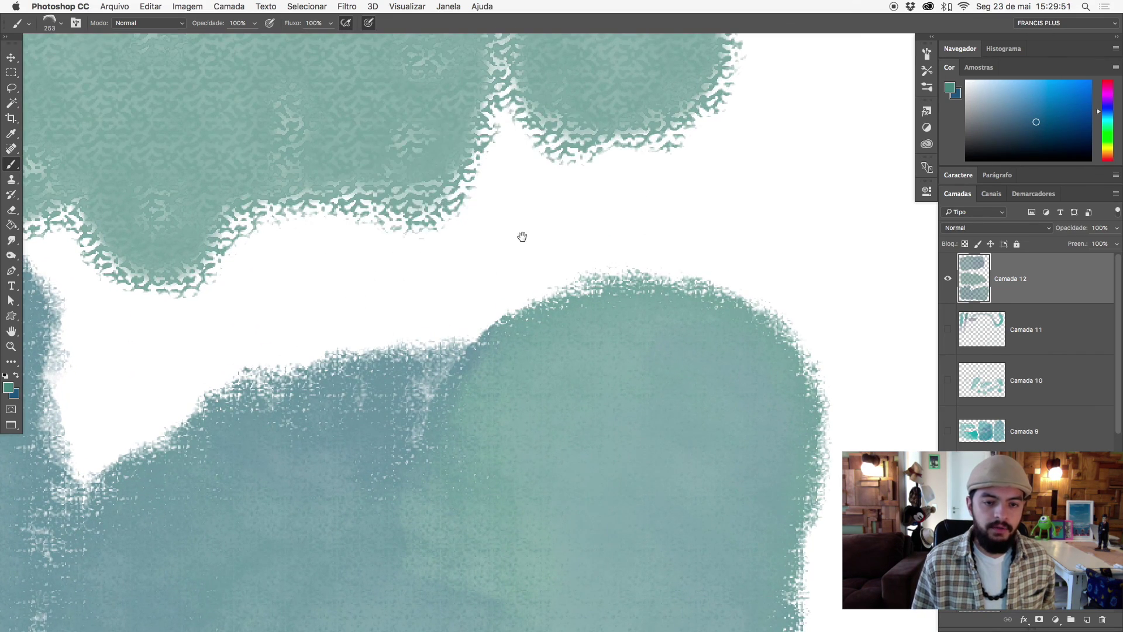
{"action": "scroll", "coordinate": [511, 214], "scroll_direction": "down", "scroll_amount": 5}
{"action": "scroll", "coordinate": [506, 343], "scroll_direction": "up", "scroll_amount": 3}
{"action": "scroll", "coordinate": [519, 348], "scroll_direction": "up", "scroll_amount": 2}
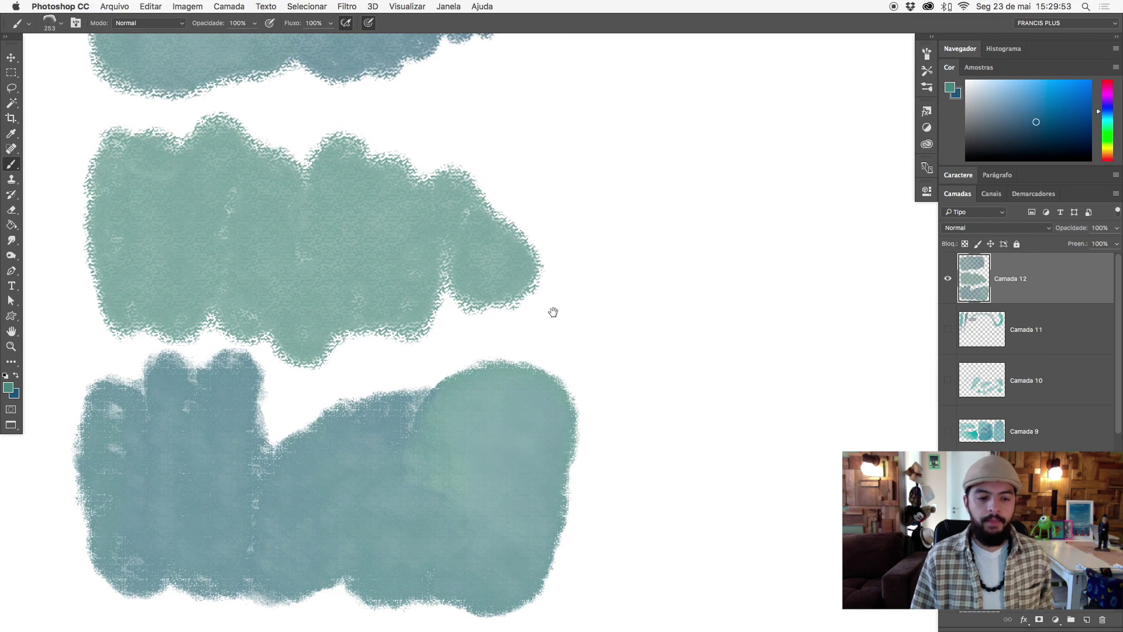
{"action": "left_click_drag", "start_coordinate": [555, 305], "coordinate": [503, 293]}
{"action": "right_click", "coordinate": [480, 266]}
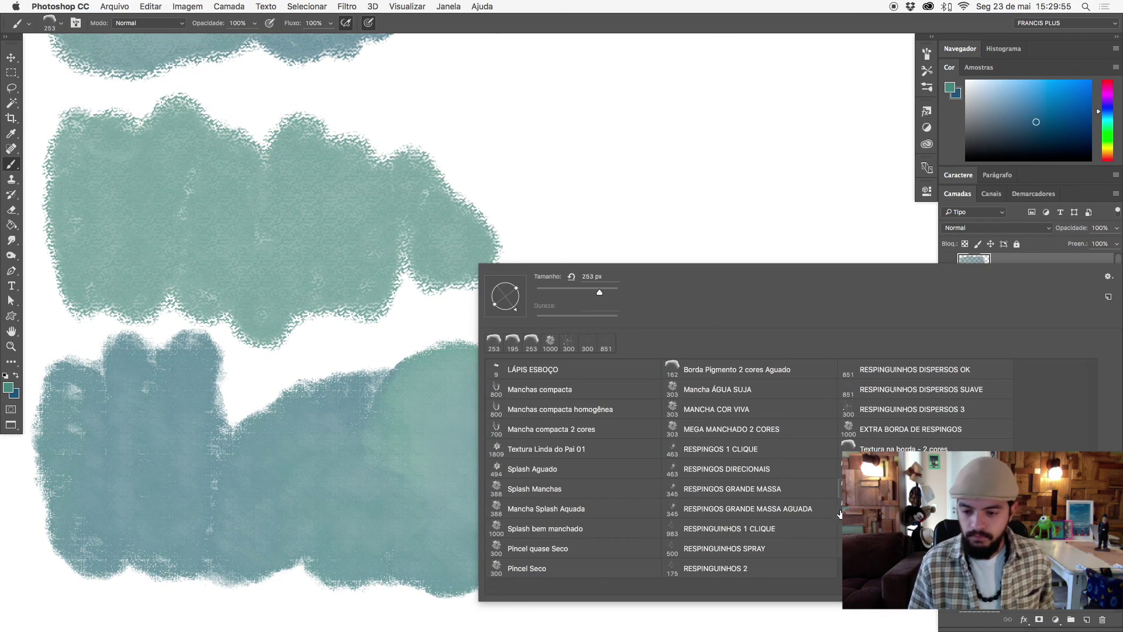
{"action": "left_click", "coordinate": [314, 381]}
{"action": "scroll", "coordinate": [360, 277], "scroll_direction": "down", "scroll_amount": 5}
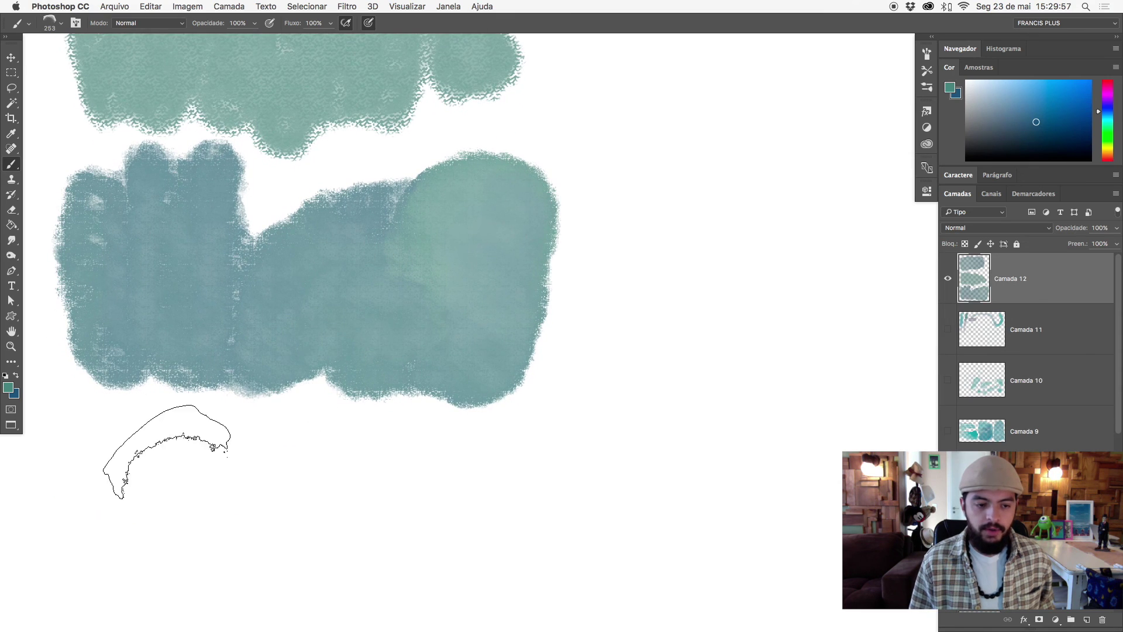
{"action": "mouse_move", "coordinate": [107, 437]}
{"action": "left_mouse_down"}
{"action": "mouse_move", "coordinate": [120, 572]}
{"action": "mouse_move", "coordinate": [288, 581]}
{"action": "mouse_move", "coordinate": [395, 447]}
{"action": "mouse_move", "coordinate": [477, 464]}
{"action": "mouse_move", "coordinate": [539, 514]}
{"action": "mouse_move", "coordinate": [490, 539]}
{"action": "mouse_move", "coordinate": [402, 545]}
{"action": "left_mouse_up"}
- With the 374 px brush in blue, try a light stroke along the swatch's lower edge, then undo it
{"action": "scroll", "coordinate": [559, 319], "scroll_direction": "down", "scroll_amount": 3}
{"action": "scroll", "coordinate": [504, 311], "scroll_direction": "down", "scroll_amount": 2}
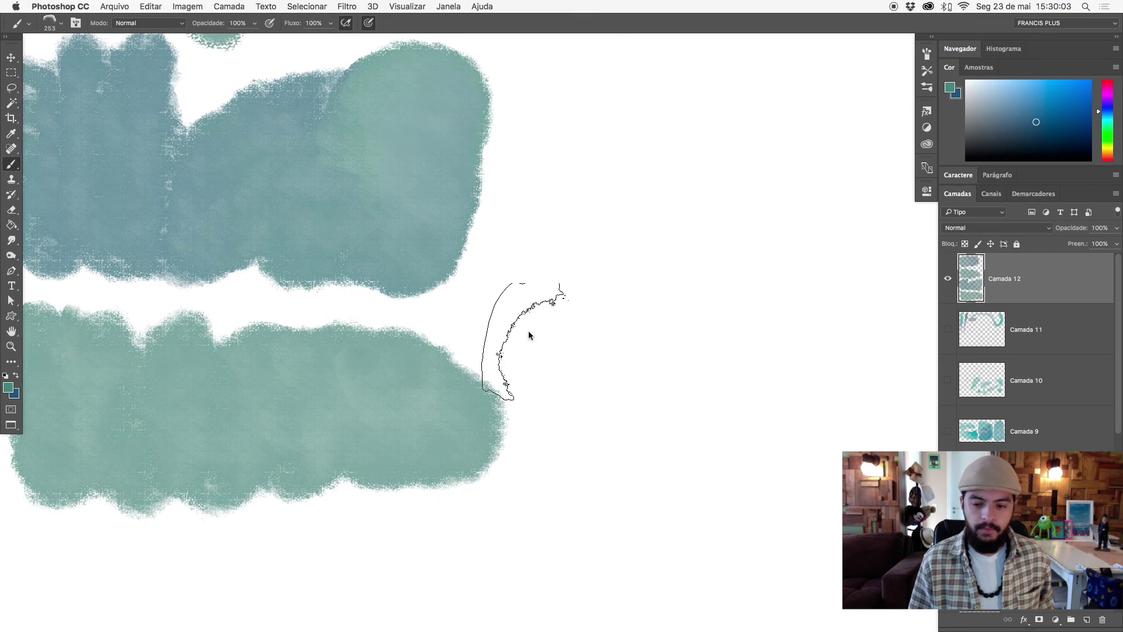
{"action": "right_click", "coordinate": [527, 327]}
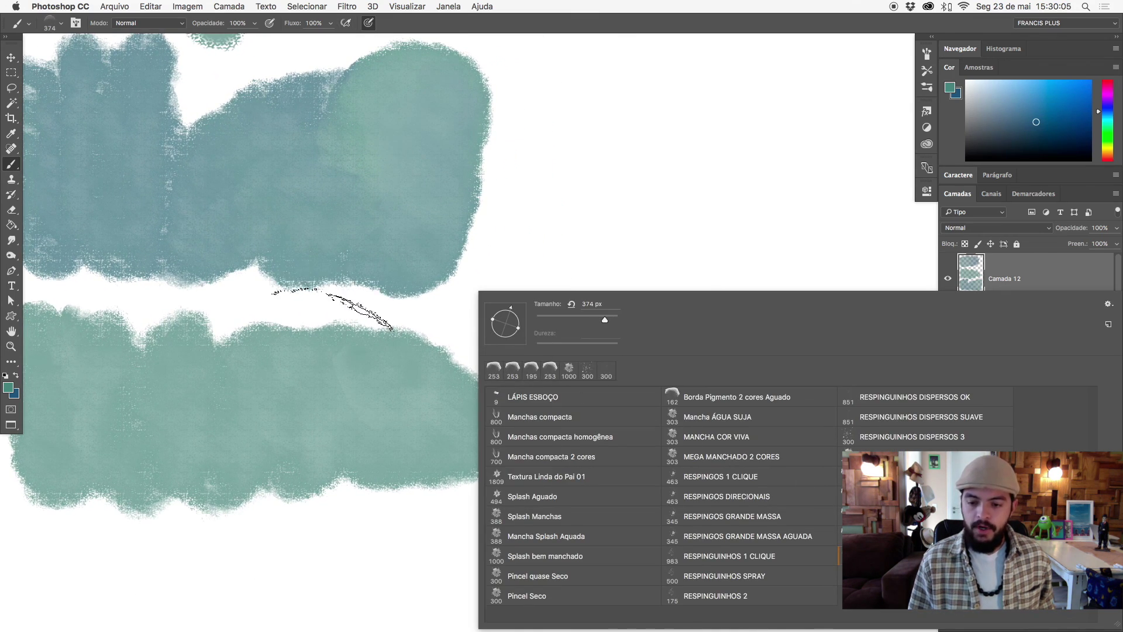
{"action": "key", "text": "Escape"}
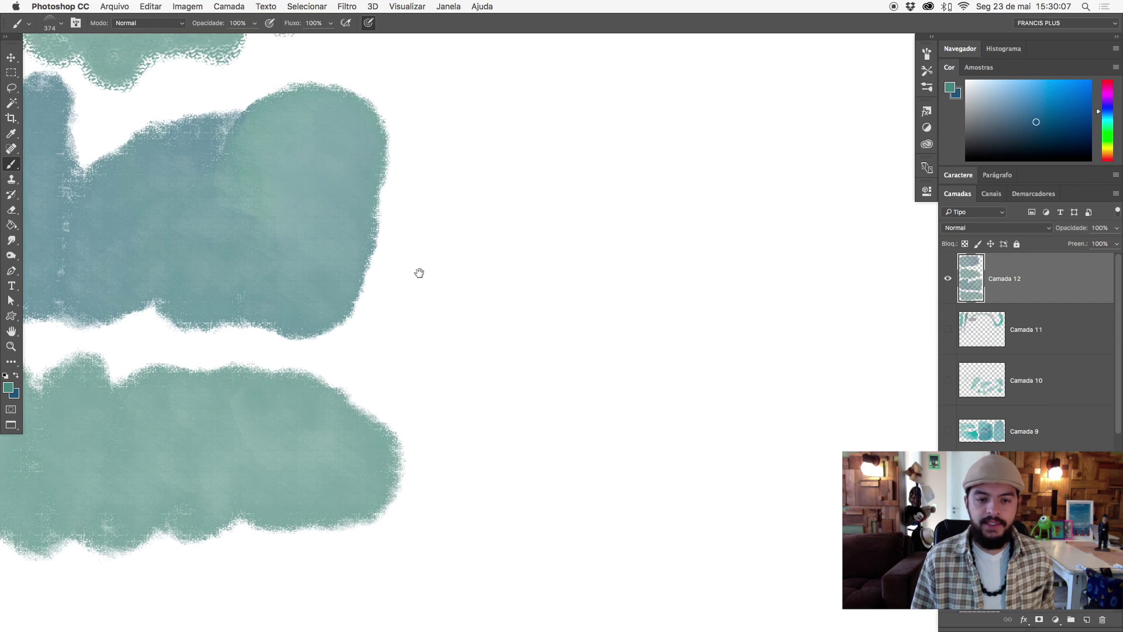
{"action": "left_click_drag", "start_coordinate": [268, 218], "coordinate": [476, 256]}
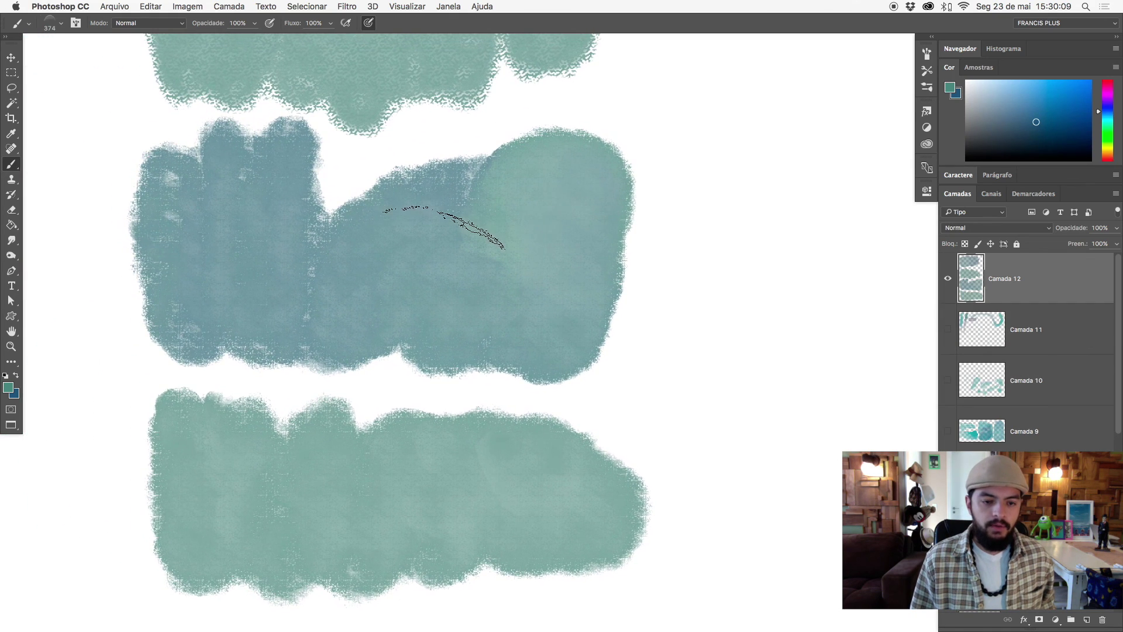
{"action": "key", "text": "x"}
{"action": "left_click_drag", "start_coordinate": [412, 241], "coordinate": [339, 306]}
{"action": "key", "text": "ctrl+z"}
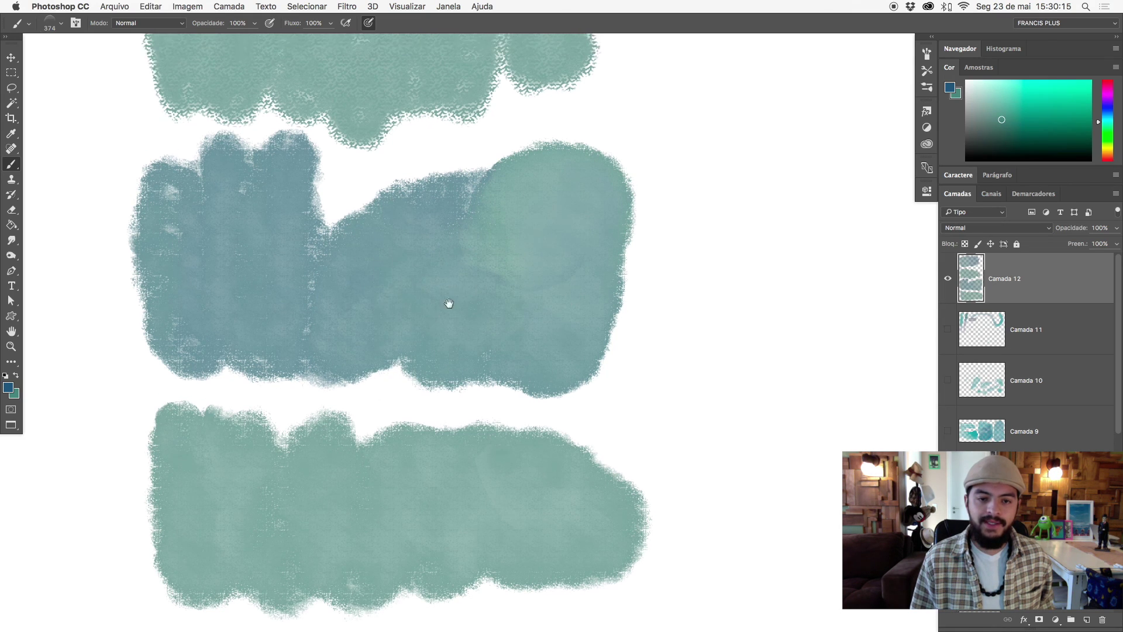
- Brush faint pale strokes in the empty right area, undoing the pale crescent strokes
{"action": "scroll", "coordinate": [445, 303], "scroll_direction": "up", "scroll_amount": 4}
{"action": "scroll", "coordinate": [445, 303], "scroll_direction": "right", "scroll_amount": 5}
{"action": "left_click_drag", "start_coordinate": [608, 380], "coordinate": [830, 176]}
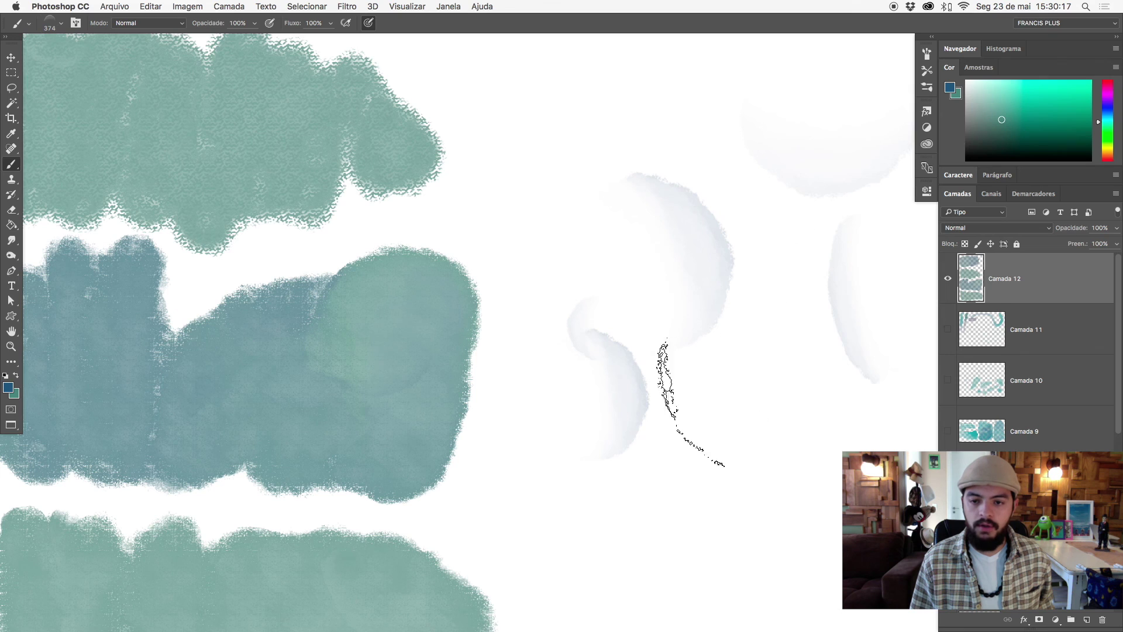
{"action": "scroll", "coordinate": [590, 340], "scroll_direction": "right", "scroll_amount": 5}
{"action": "mouse_move", "coordinate": [550, 409]}
{"action": "left_mouse_down"}
{"action": "mouse_move", "coordinate": [783, 345]}
{"action": "mouse_move", "coordinate": [606, 510]}
{"action": "mouse_move", "coordinate": [513, 272]}
{"action": "left_mouse_up"}
{"action": "key", "text": "ctrl+alt+z"}
{"action": "key", "text": "ctrl+alt+z"}
{"action": "key", "text": "ctrl+alt+z"}
- Pan back to the swatches and make purple the painting colour
{"action": "scroll", "coordinate": [524, 339], "scroll_direction": "left", "scroll_amount": 2}
{"action": "scroll", "coordinate": [519, 376], "scroll_direction": "up", "scroll_amount": 1}
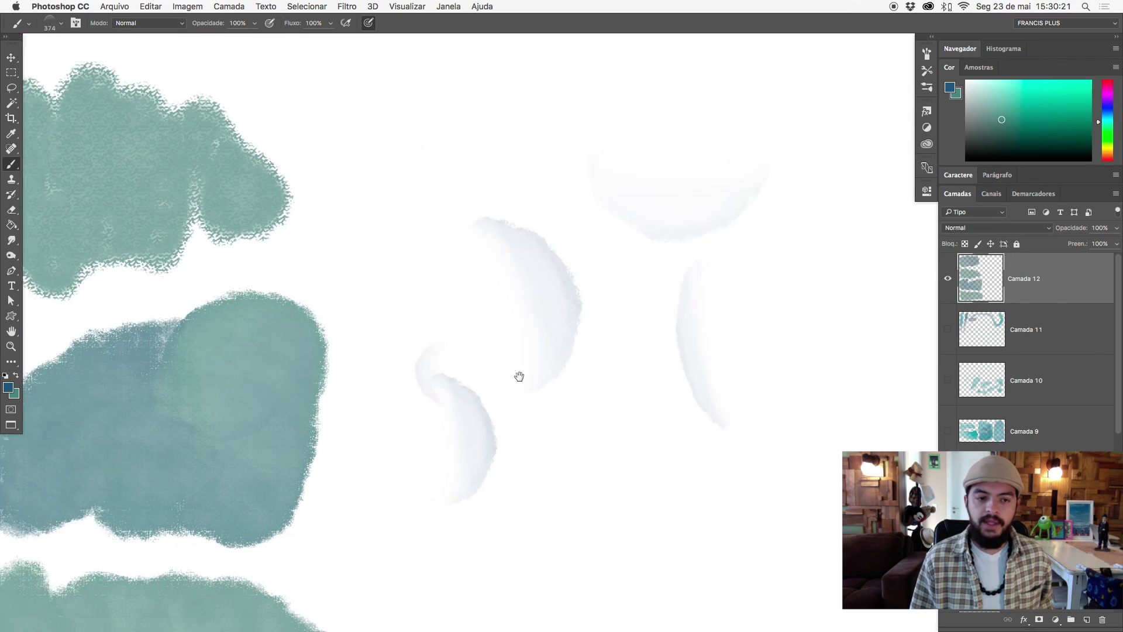
{"action": "scroll", "coordinate": [614, 397], "scroll_direction": "left", "scroll_amount": 5}
{"action": "scroll", "coordinate": [614, 398], "scroll_direction": "up", "scroll_amount": 2}
{"action": "scroll", "coordinate": [526, 362], "scroll_direction": "left", "scroll_amount": 1}
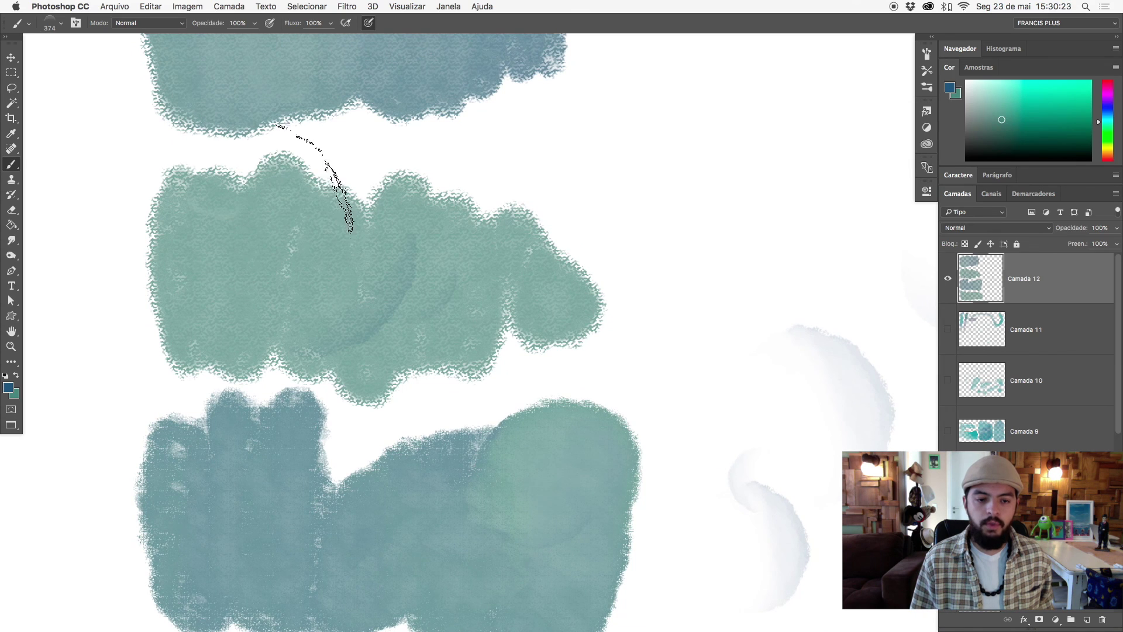
{"action": "scroll", "coordinate": [318, 182], "scroll_direction": "up", "scroll_amount": 3}
{"action": "scroll", "coordinate": [319, 181], "scroll_direction": "left", "scroll_amount": 2}
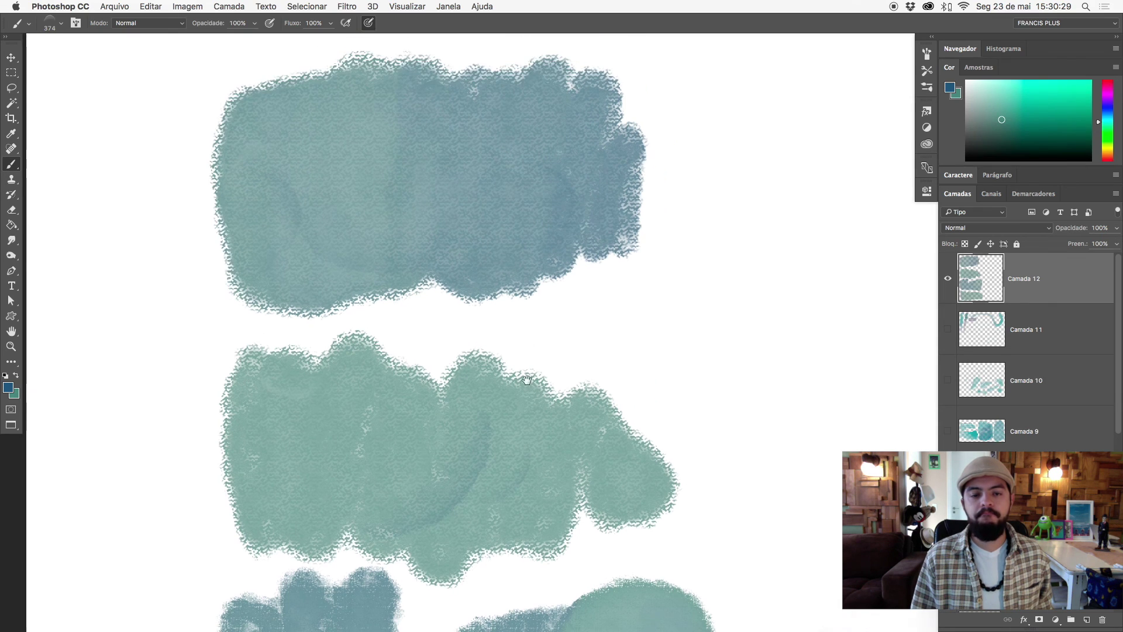
{"action": "scroll", "coordinate": [465, 161], "scroll_direction": "right", "scroll_amount": 5}
{"action": "key", "text": "x"}
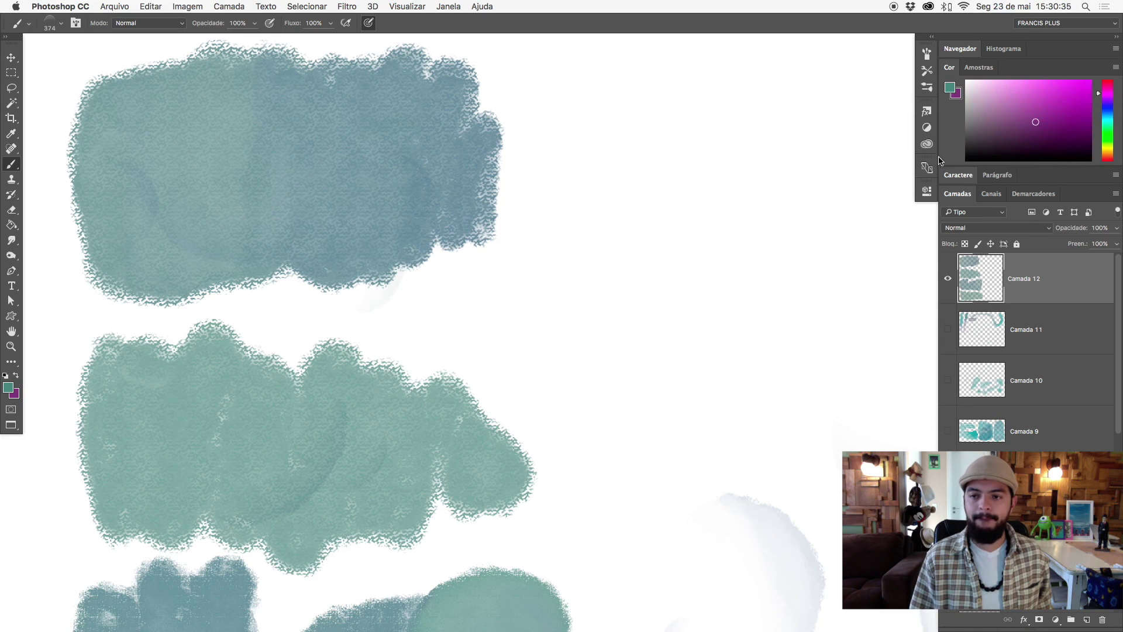
{"action": "key", "text": "x"}
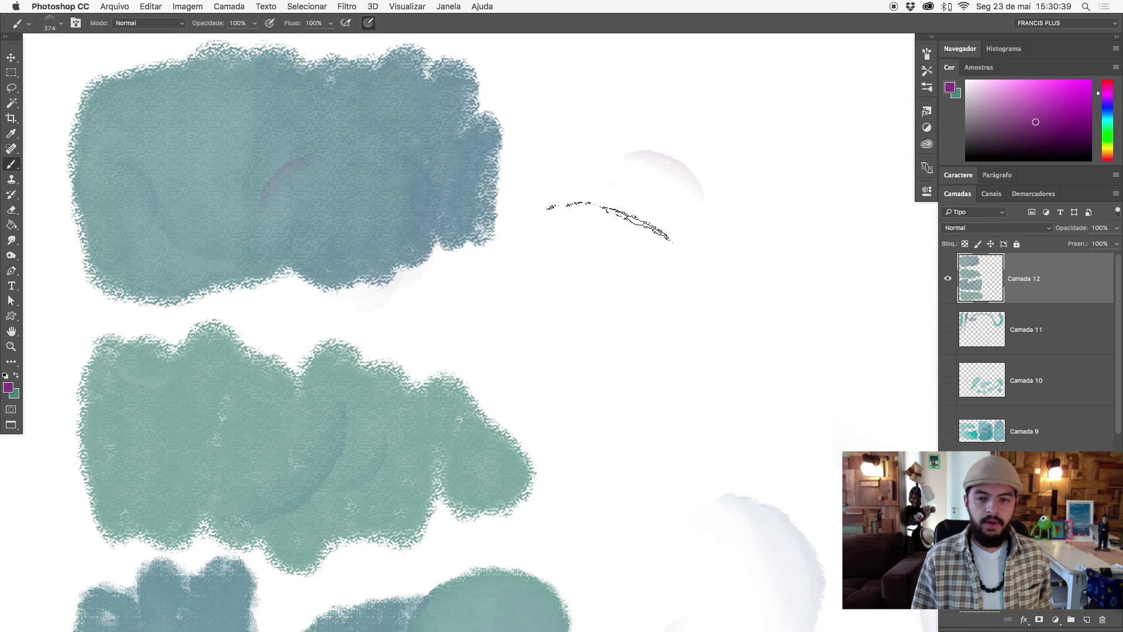
{"action": "right_click", "coordinate": [576, 342]}
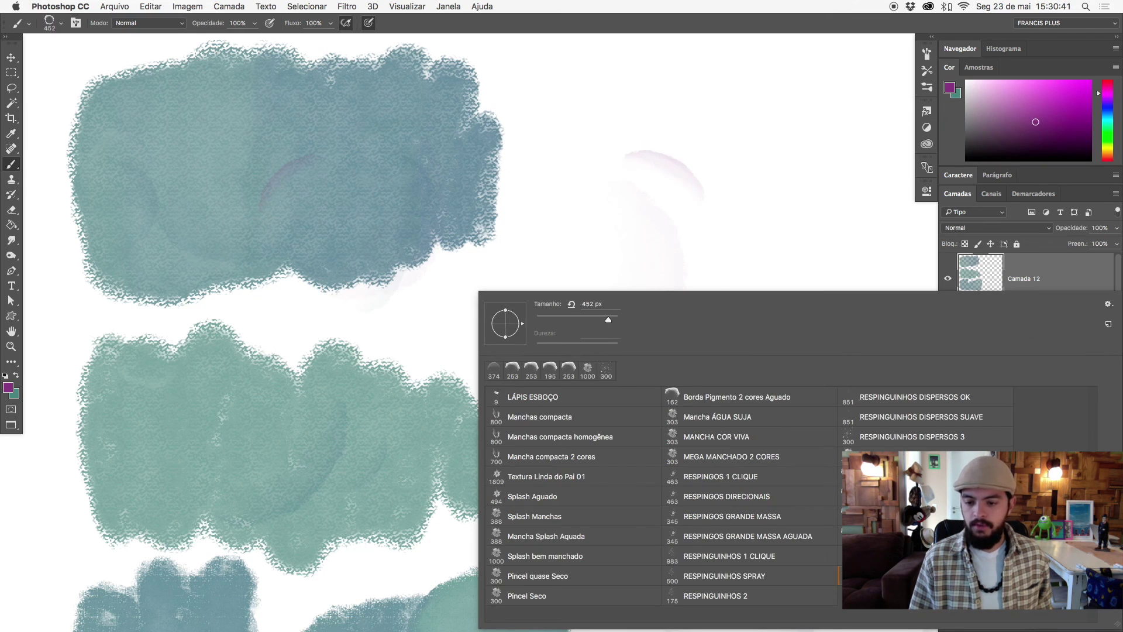
- Dab faint pink pigment strokes on the right side with a 452 px brush
{"action": "left_click", "coordinate": [401, 196]}
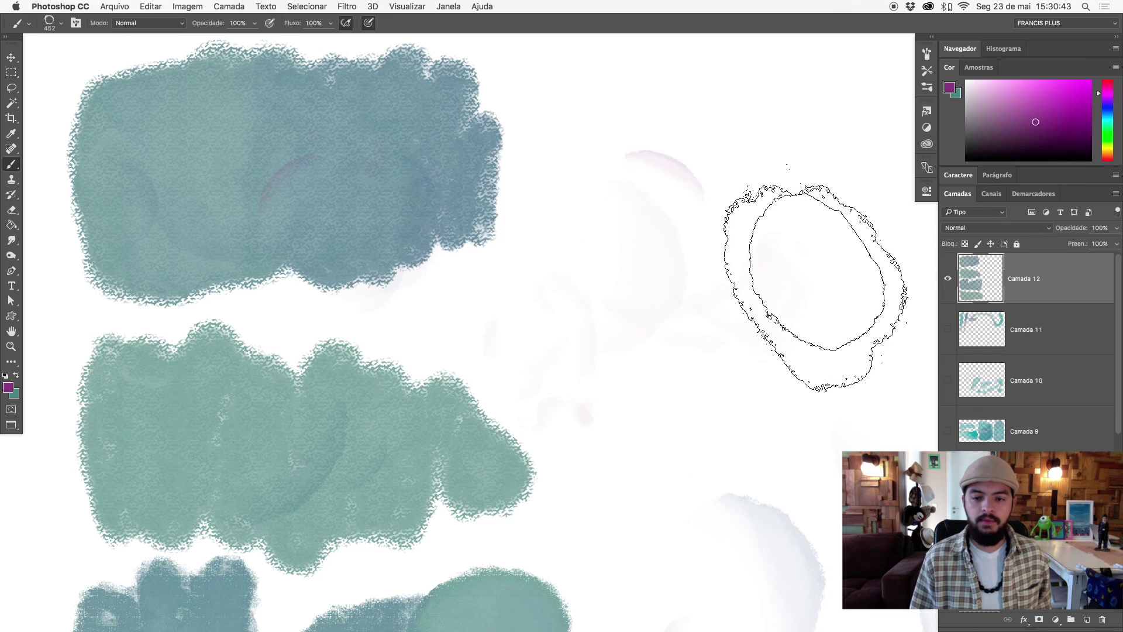
{"action": "left_click_drag", "start_coordinate": [819, 278], "coordinate": [509, 418]}
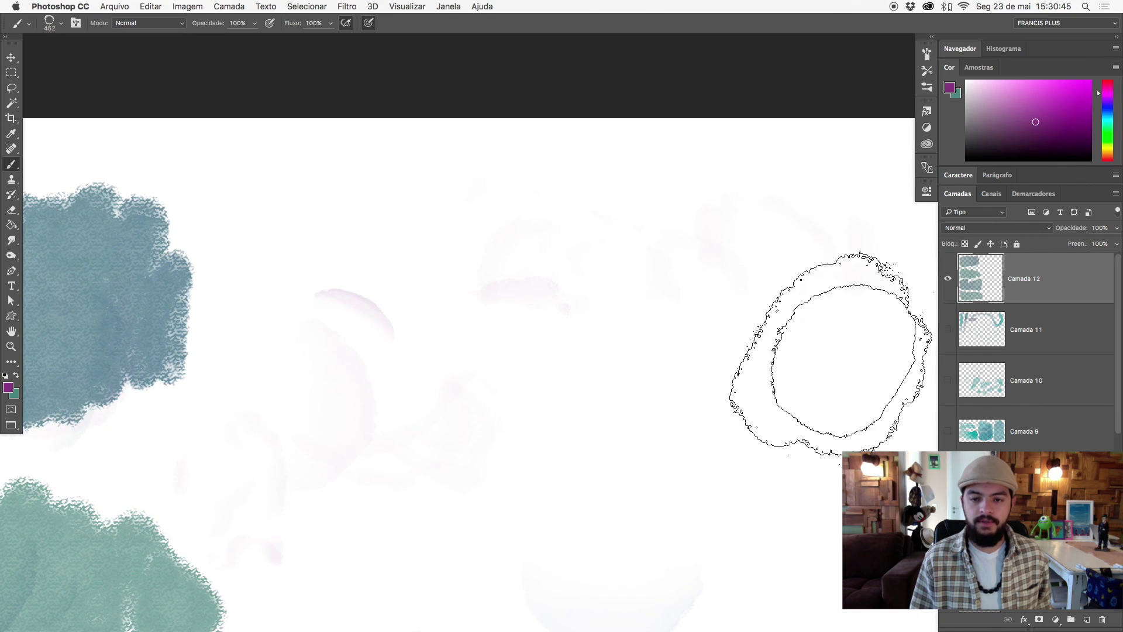
{"action": "left_click_drag", "start_coordinate": [778, 491], "coordinate": [527, 247]}
{"action": "left_click_drag", "start_coordinate": [702, 222], "coordinate": [535, 492]}
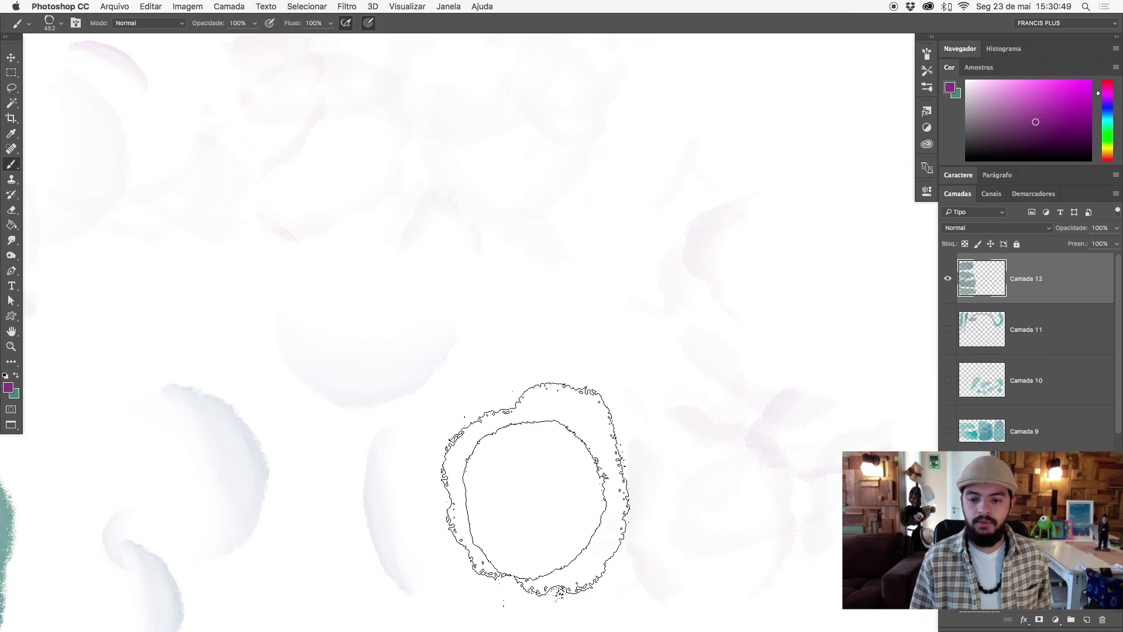
{"action": "left_click_drag", "start_coordinate": [689, 288], "coordinate": [651, 363]}
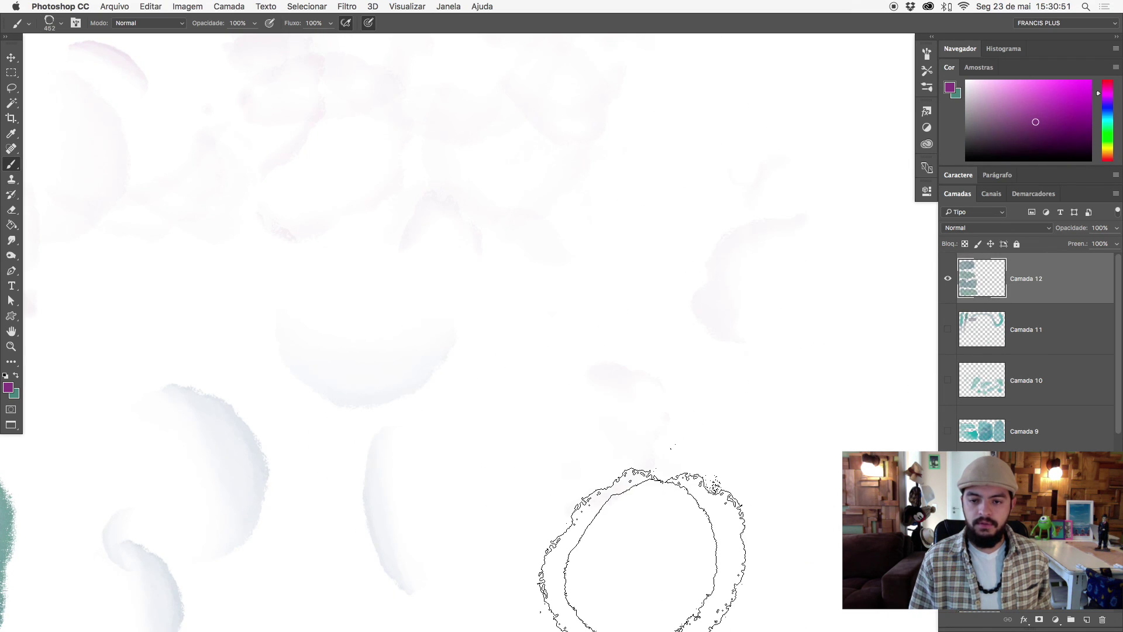
- Pan and zoom out to view all four swatches, then hide Camada 12
{"action": "scroll", "coordinate": [544, 379], "scroll_direction": "left", "scroll_amount": 5}
{"action": "scroll", "coordinate": [404, 348], "scroll_direction": "left", "scroll_amount": 5}
{"action": "scroll", "coordinate": [592, 284], "scroll_direction": "left", "scroll_amount": 3}
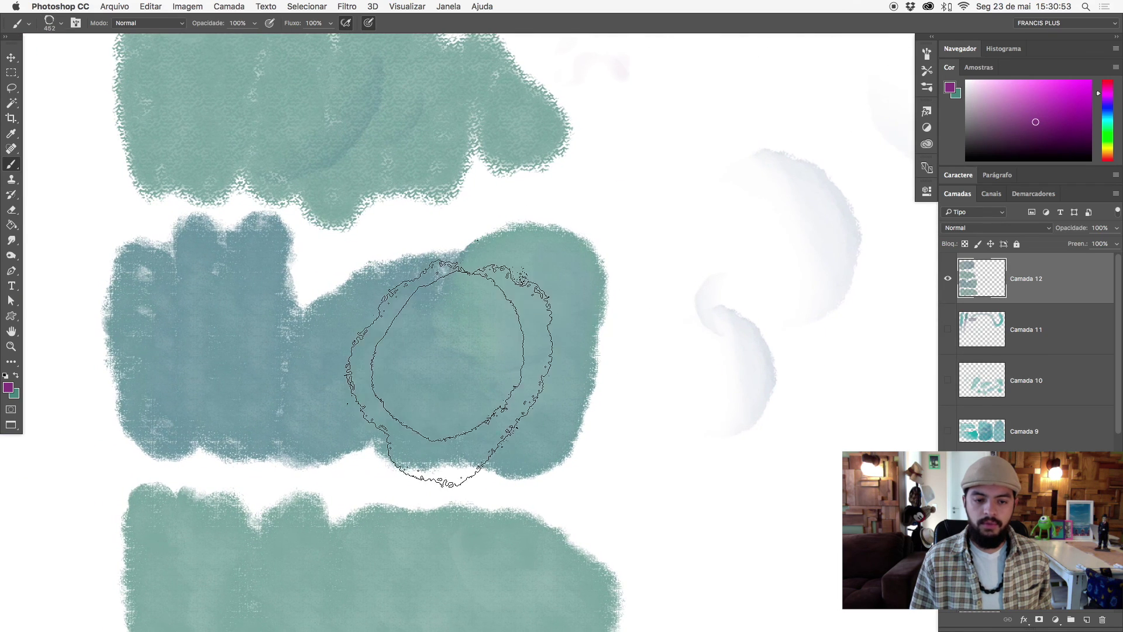
{"action": "left_click_drag", "start_coordinate": [522, 315], "coordinate": [572, 72]}
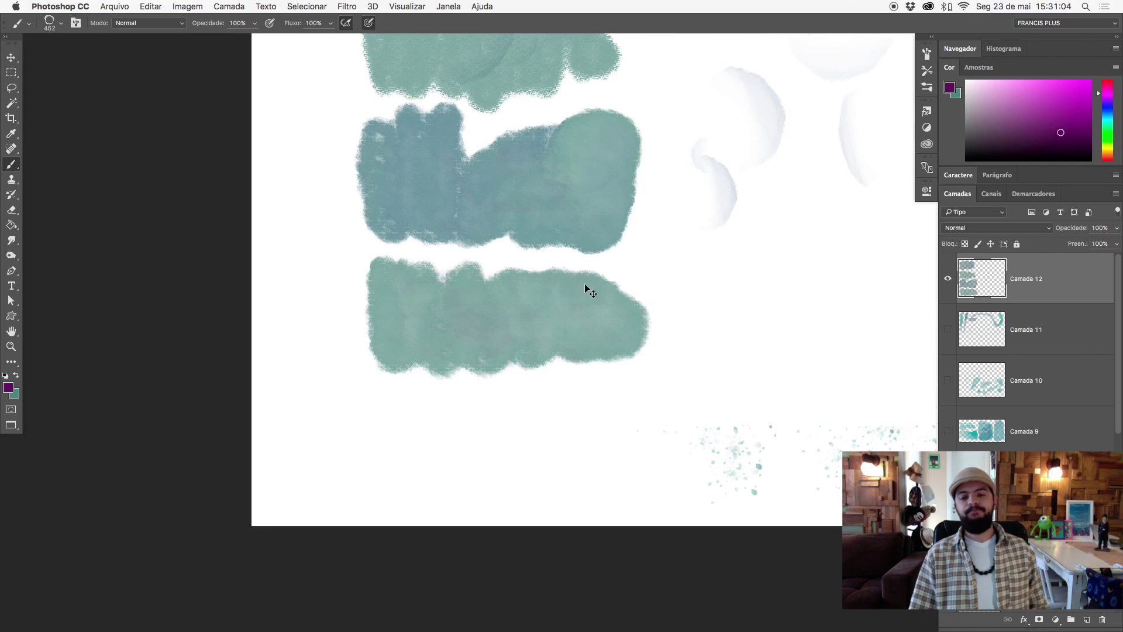
{"action": "left_click_drag", "start_coordinate": [604, 274], "coordinate": [516, 302]}
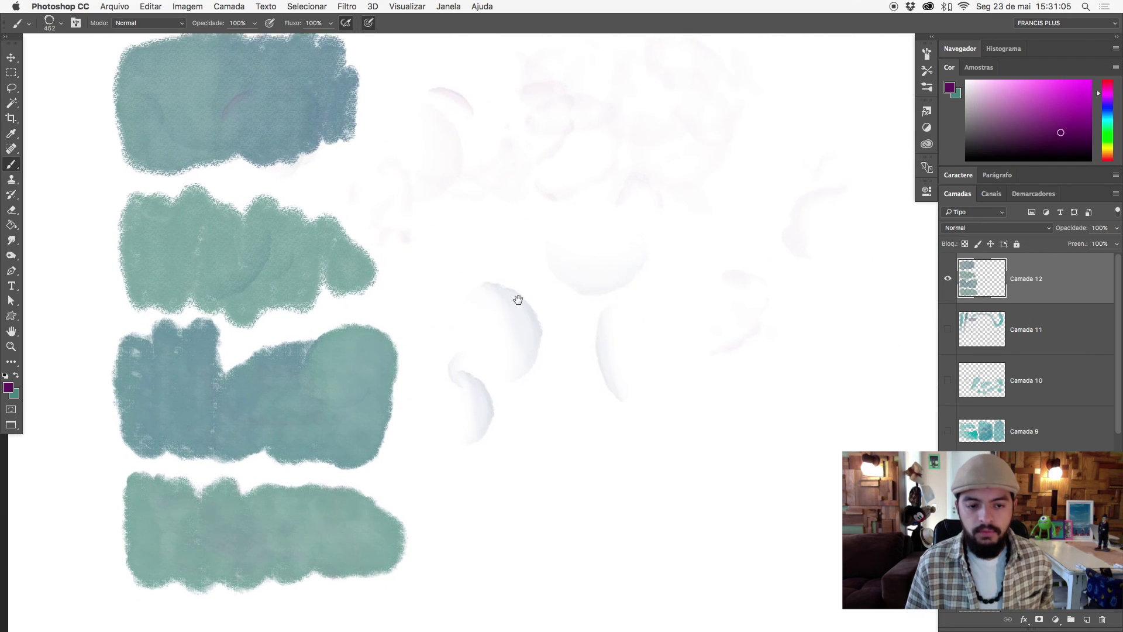
{"action": "left_click", "coordinate": [948, 279]}
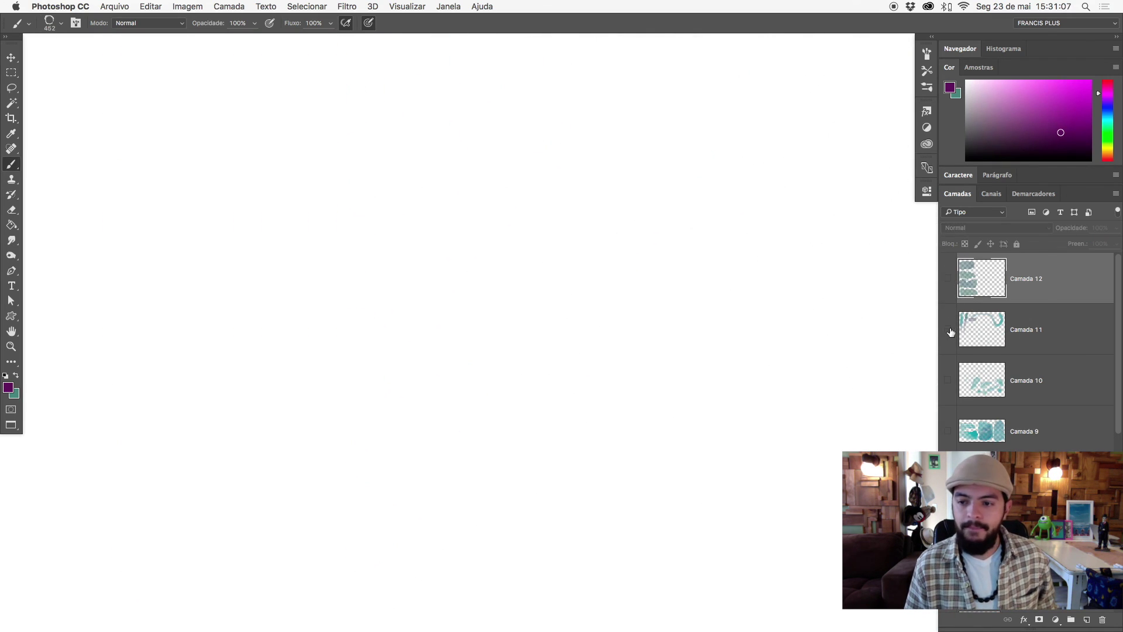
- Hide Camada 11, 10 and 9 so only Camada 8's teal blocks and trees show
{"action": "left_click", "coordinate": [948, 330]}
{"action": "left_click_drag", "start_coordinate": [805, 317], "coordinate": [831, 327]}
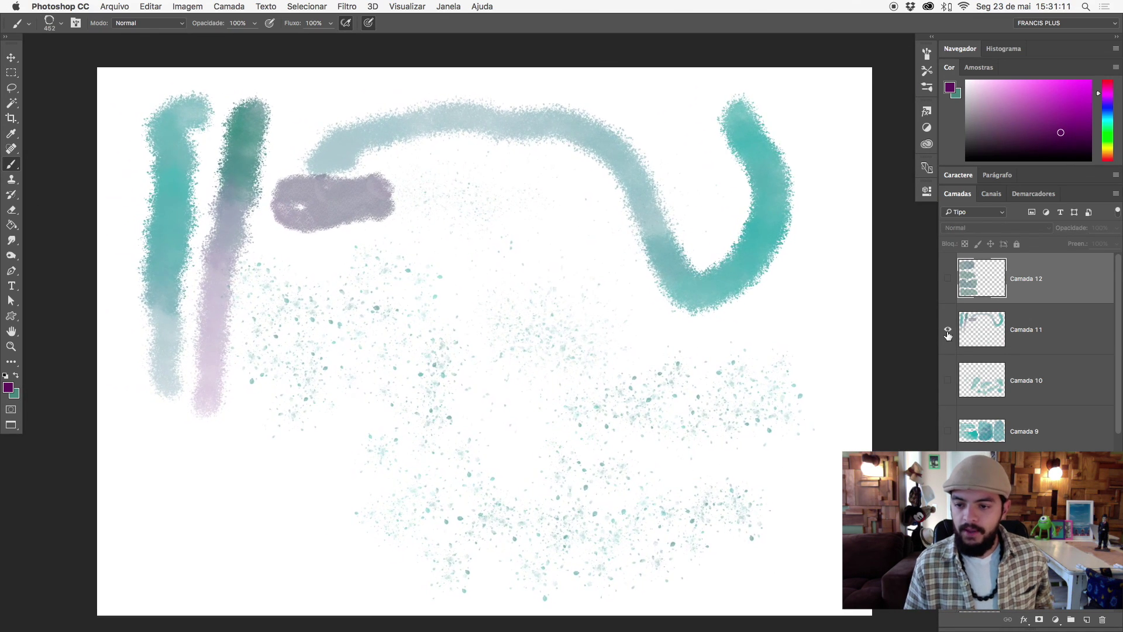
{"action": "left_click", "coordinate": [948, 330]}
{"action": "left_click", "coordinate": [948, 381]}
{"action": "left_click", "coordinate": [947, 381]}
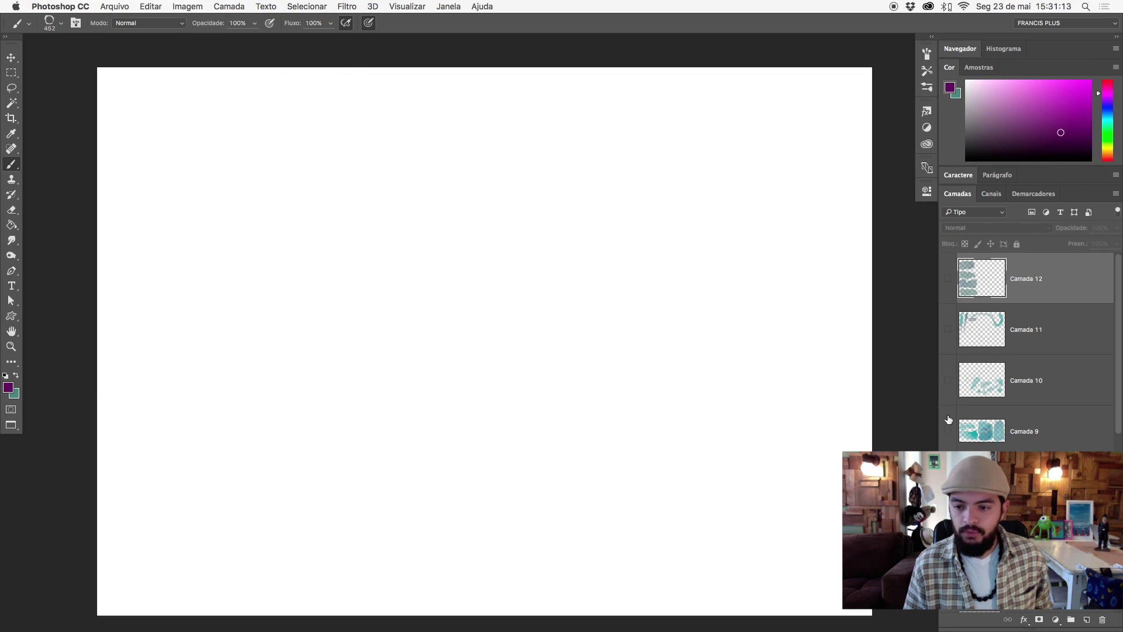
{"action": "left_click", "coordinate": [948, 432]}
{"action": "left_click", "coordinate": [947, 434]}
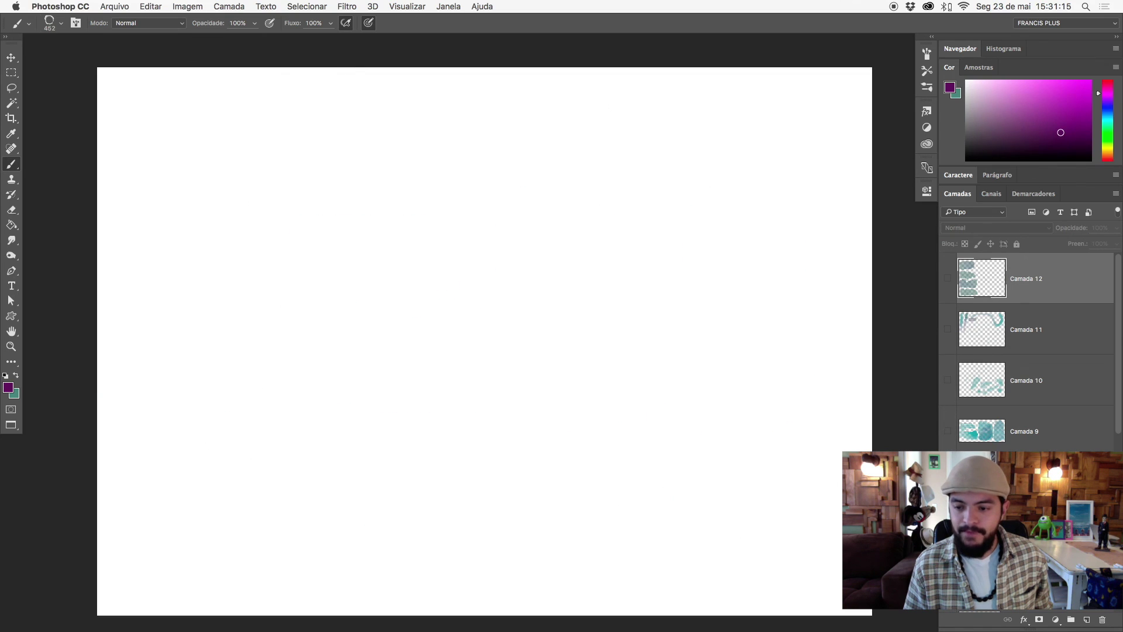
{"action": "left_click", "coordinate": [948, 483]}
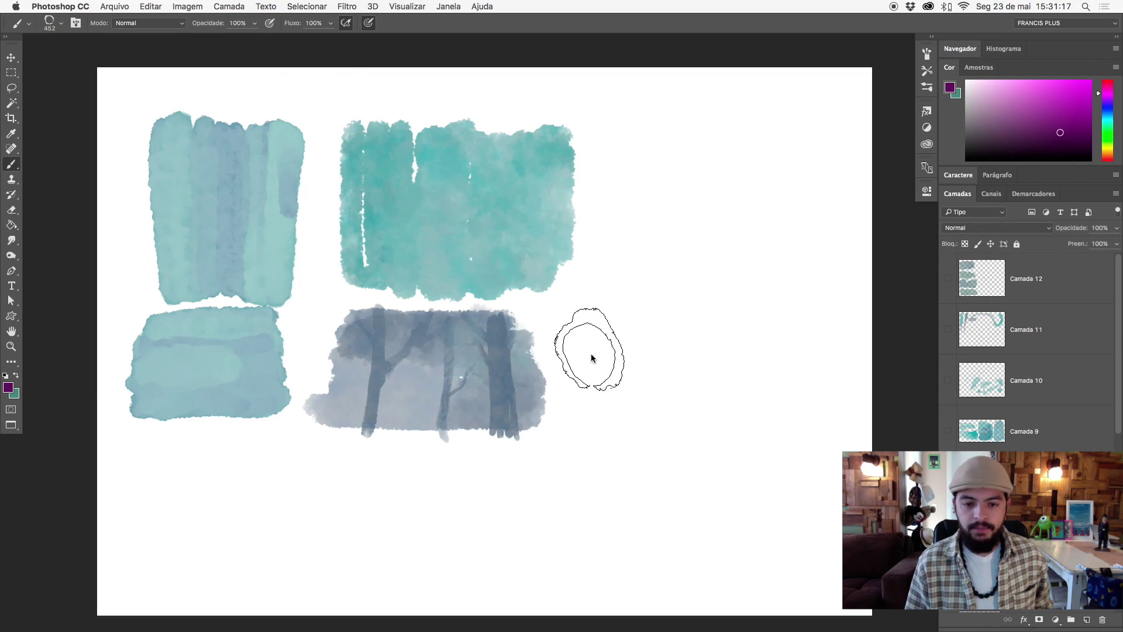
{"action": "right_click", "coordinate": [592, 362]}
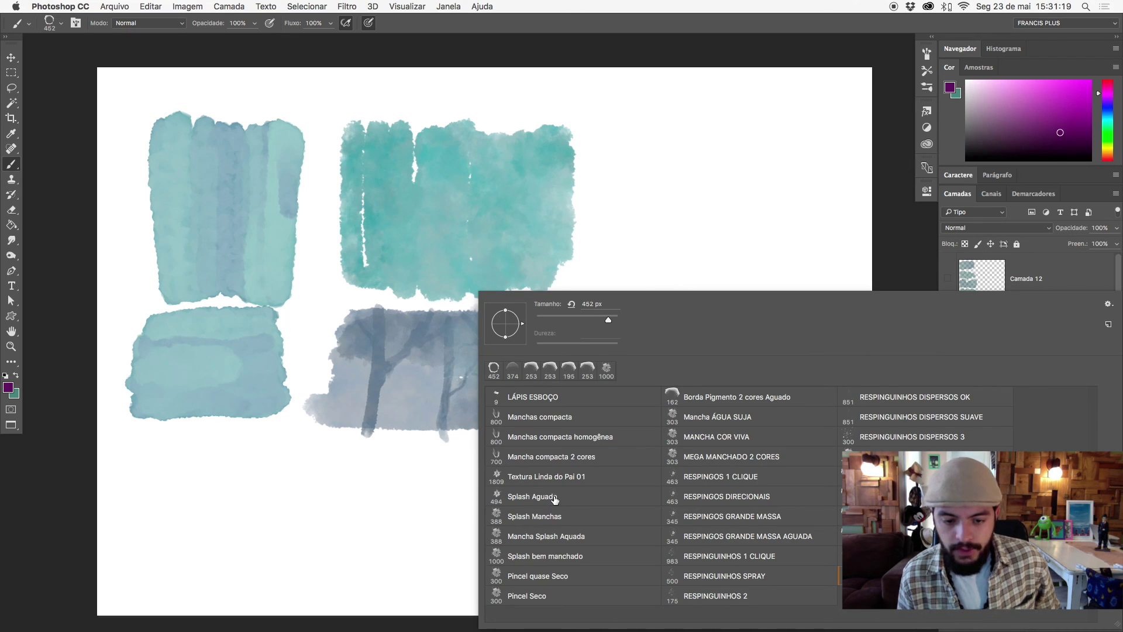
- Select the Mancha compacta 2 cores brush, test and undo a purple stroke, and pick a cyan hue
{"action": "left_click", "coordinate": [572, 462]}
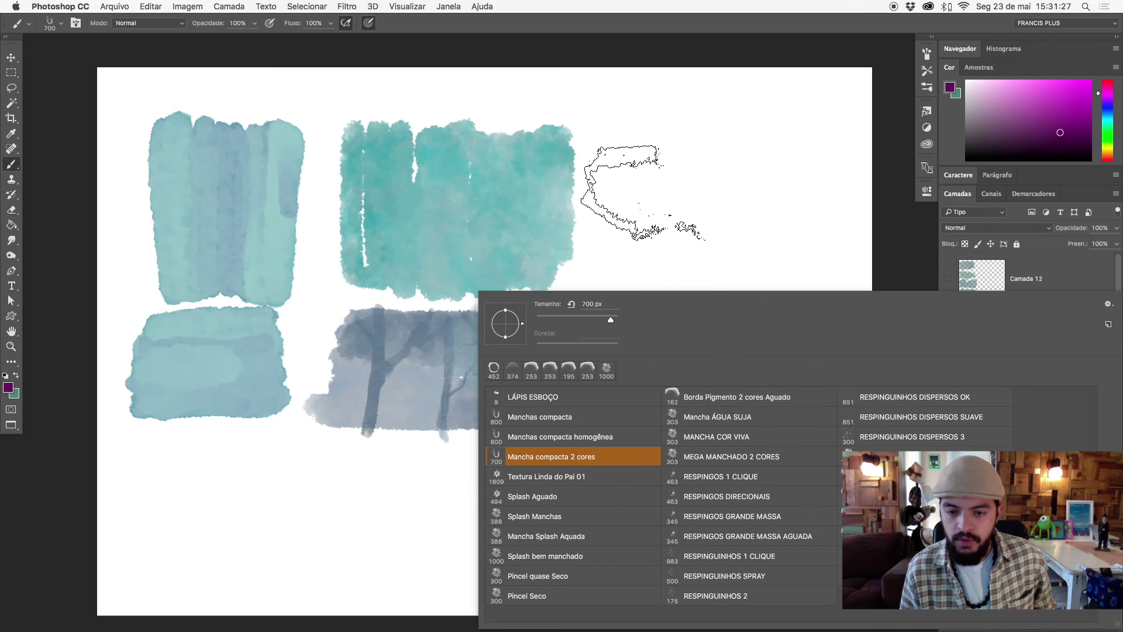
{"action": "left_click", "coordinate": [643, 193]}
{"action": "left_click_drag", "start_coordinate": [644, 228], "coordinate": [766, 252]}
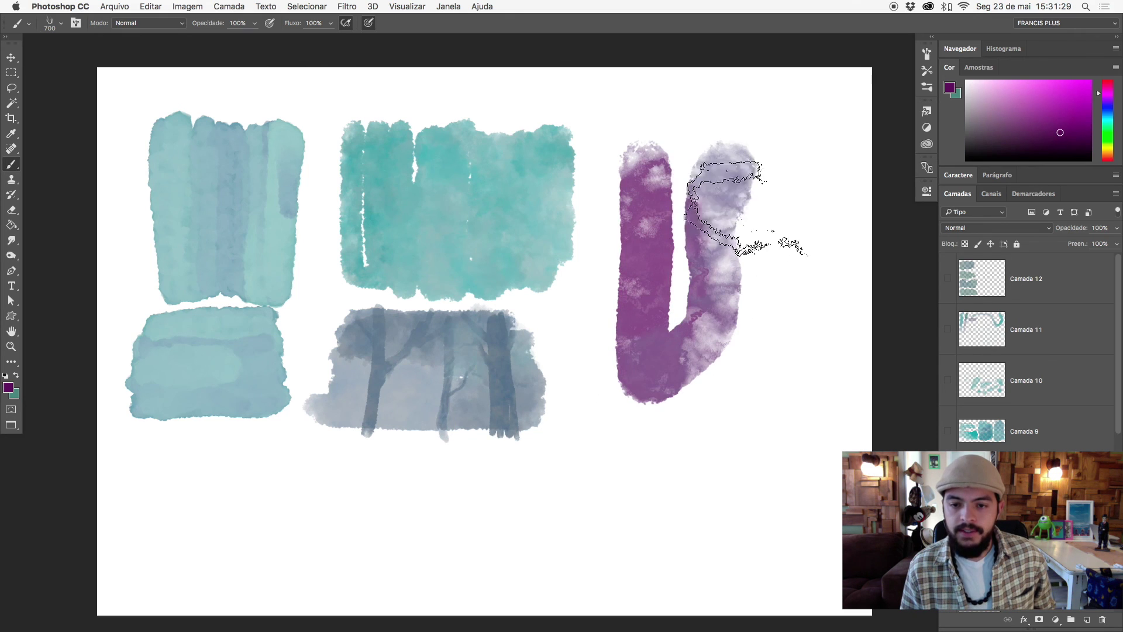
{"action": "key", "text": "ctrl+z"}
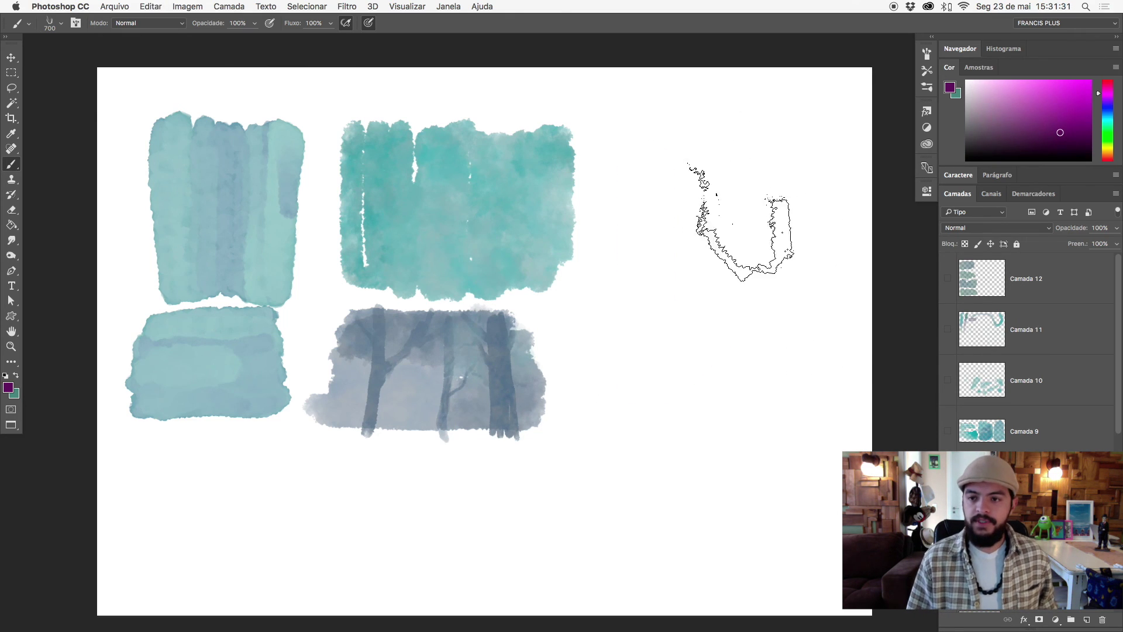
{"action": "left_click", "coordinate": [1107, 115]}
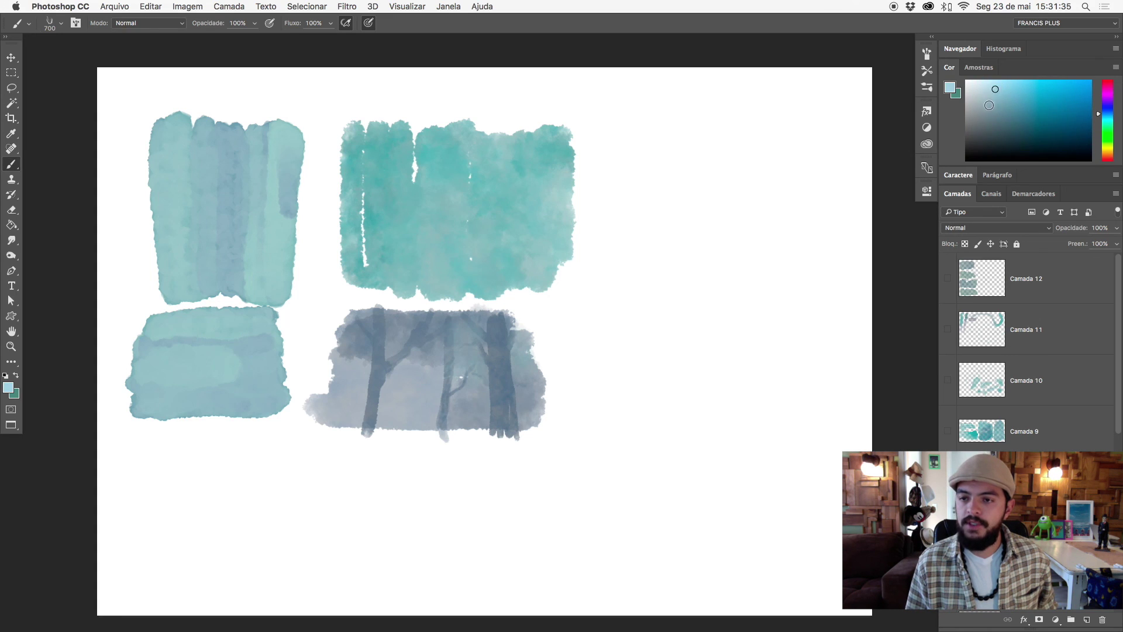
- Set the foreground colour to pure white in the Color Picker
{"action": "left_click", "coordinate": [1001, 119]}
{"action": "left_click", "coordinate": [949, 88]}
{"action": "left_click", "coordinate": [546, 345]}
{"action": "left_click", "coordinate": [873, 361]}
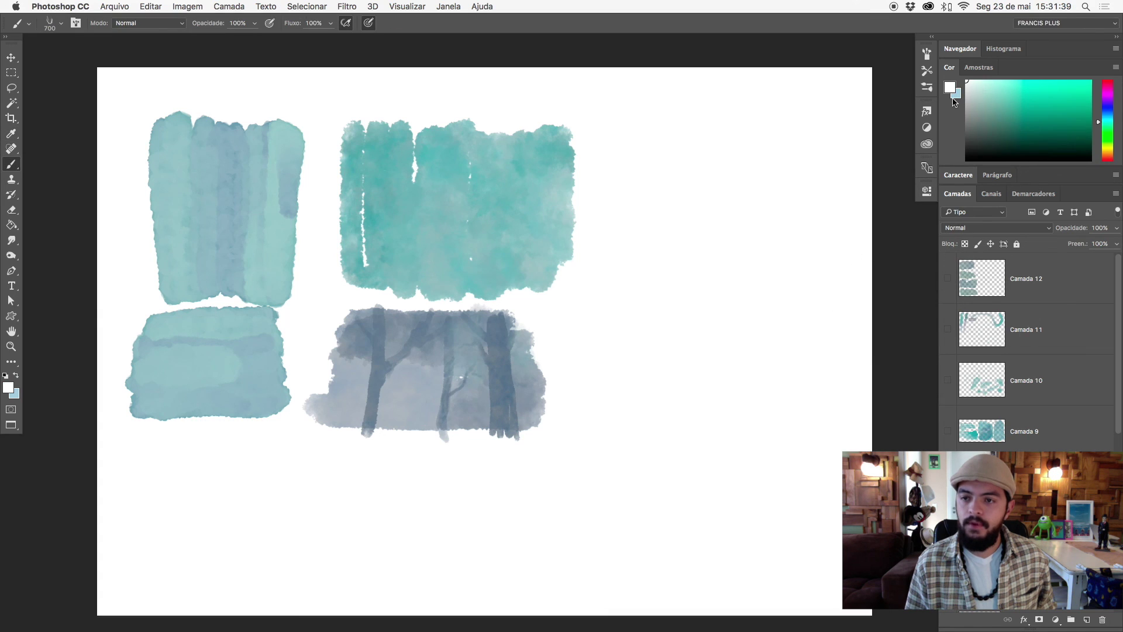
- Test and undo light-blue strokes, shrinking the brush to 400 px
{"action": "key", "text": "x"}
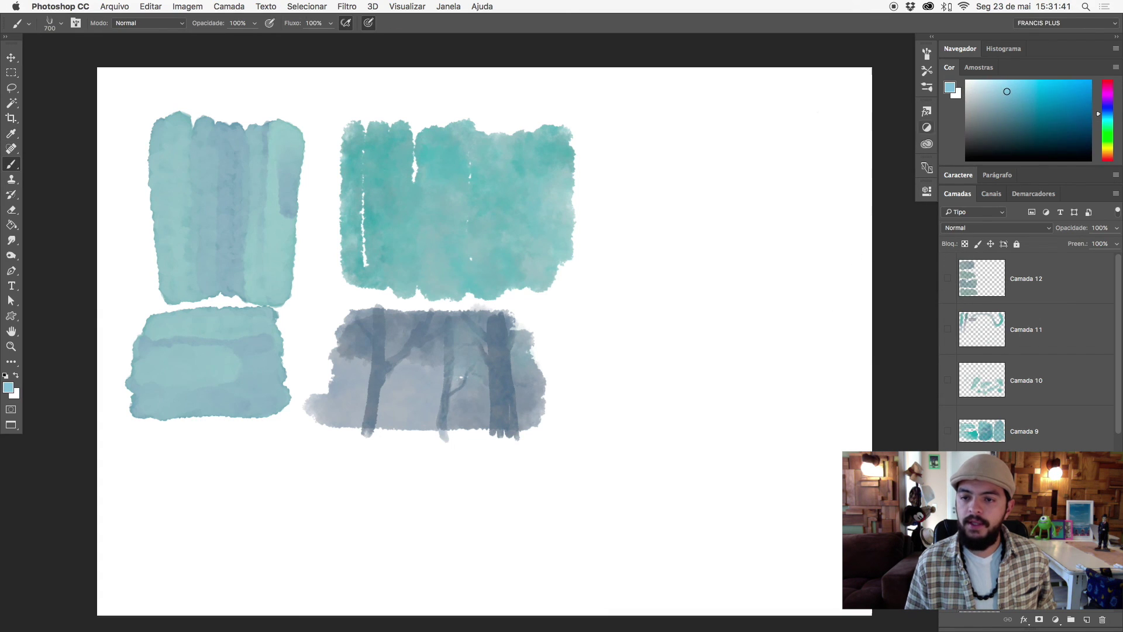
{"action": "left_click_drag", "start_coordinate": [702, 169], "coordinate": [684, 193]}
{"action": "mouse_move", "coordinate": [667, 292]}
{"action": "left_mouse_down"}
{"action": "mouse_move", "coordinate": [669, 412]}
{"action": "mouse_move", "coordinate": [649, 448]}
{"action": "mouse_move", "coordinate": [678, 474]}
{"action": "mouse_move", "coordinate": [689, 557]}
{"action": "left_mouse_up"}
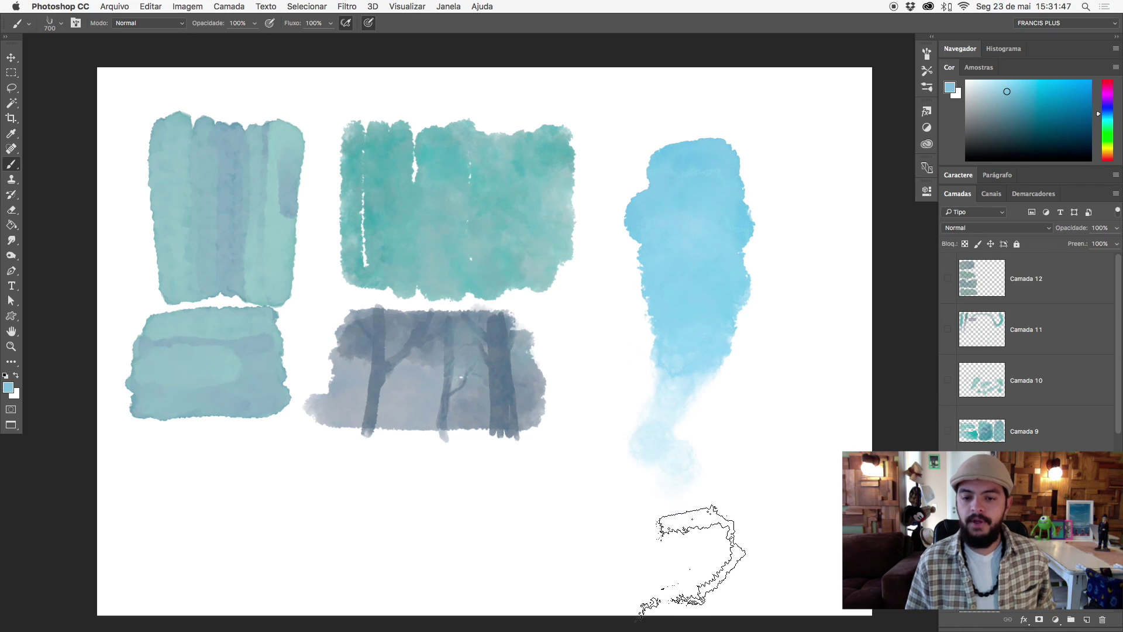
{"action": "key", "text": "ctrl+z"}
{"action": "key", "text": "bracketleft"}
{"action": "key", "text": "bracketleft"}
{"action": "key", "text": "bracketleft"}
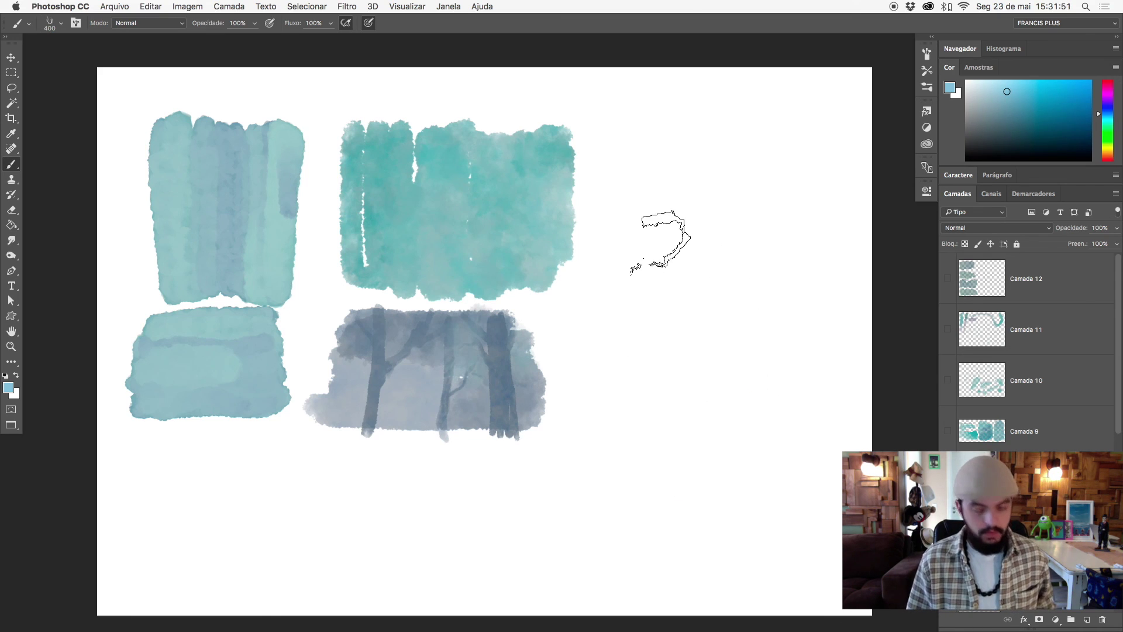
{"action": "key", "text": "x"}
{"action": "mouse_move", "coordinate": [702, 138]}
{"action": "left_mouse_down"}
{"action": "mouse_move", "coordinate": [639, 146]}
{"action": "mouse_move", "coordinate": [702, 176]}
{"action": "mouse_move", "coordinate": [677, 138]}
{"action": "mouse_move", "coordinate": [704, 213]}
{"action": "mouse_move", "coordinate": [672, 281]}
{"action": "mouse_move", "coordinate": [719, 438]}
{"action": "left_mouse_up"}
{"action": "key", "text": "ctrl+z"}
{"action": "right_click", "coordinate": [735, 353]}
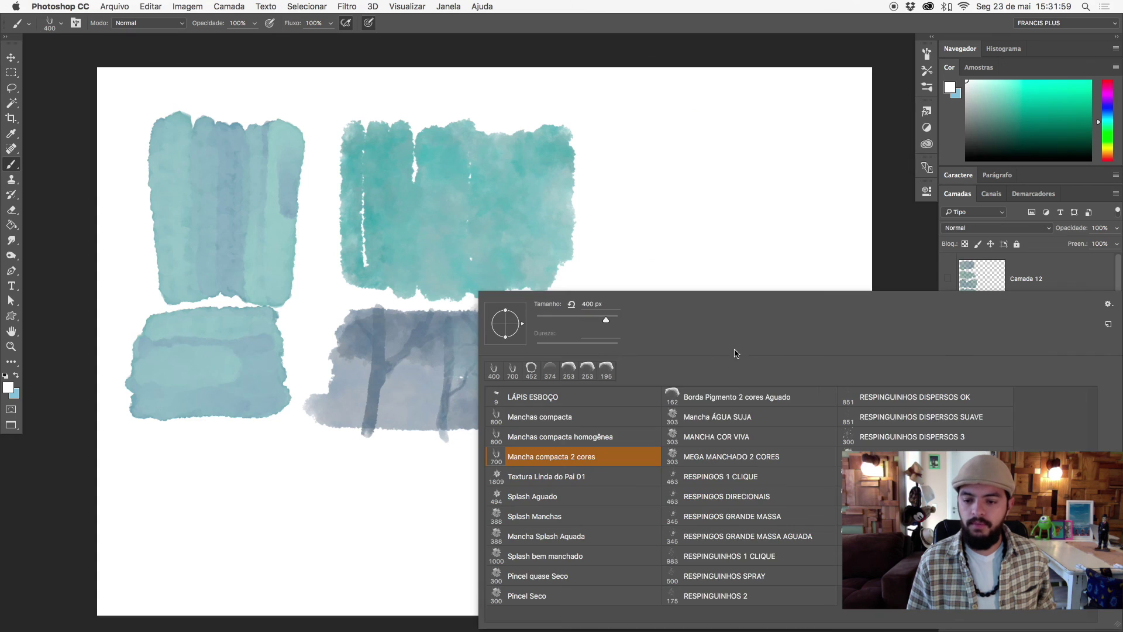
- With the Borda Pigmento 2 cores Aguado brush, paint pale streaks and a light-blue plume right of the teal blocks
{"action": "left_click", "coordinate": [743, 403]}
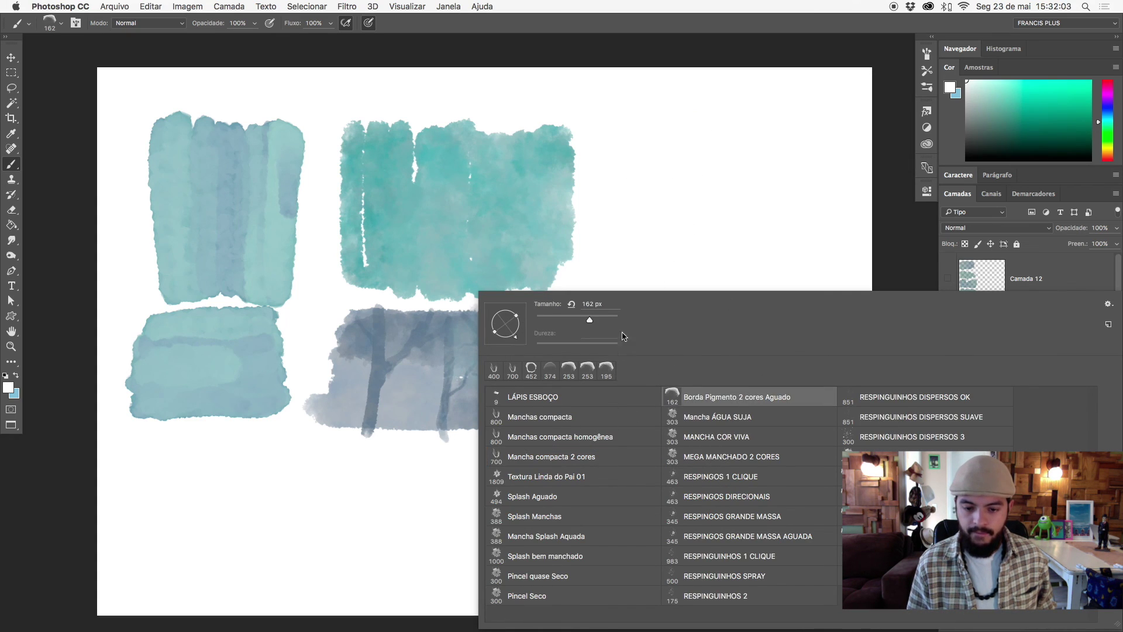
{"action": "left_click_drag", "start_coordinate": [645, 133], "coordinate": [723, 138]}
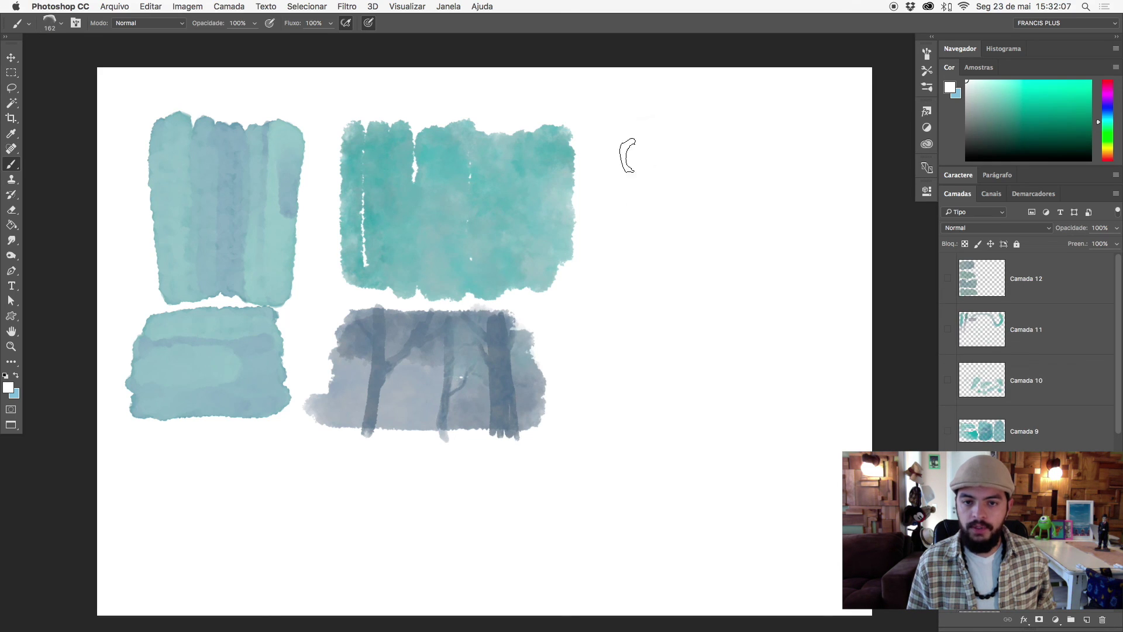
{"action": "left_click_drag", "start_coordinate": [493, 191], "coordinate": [562, 193]}
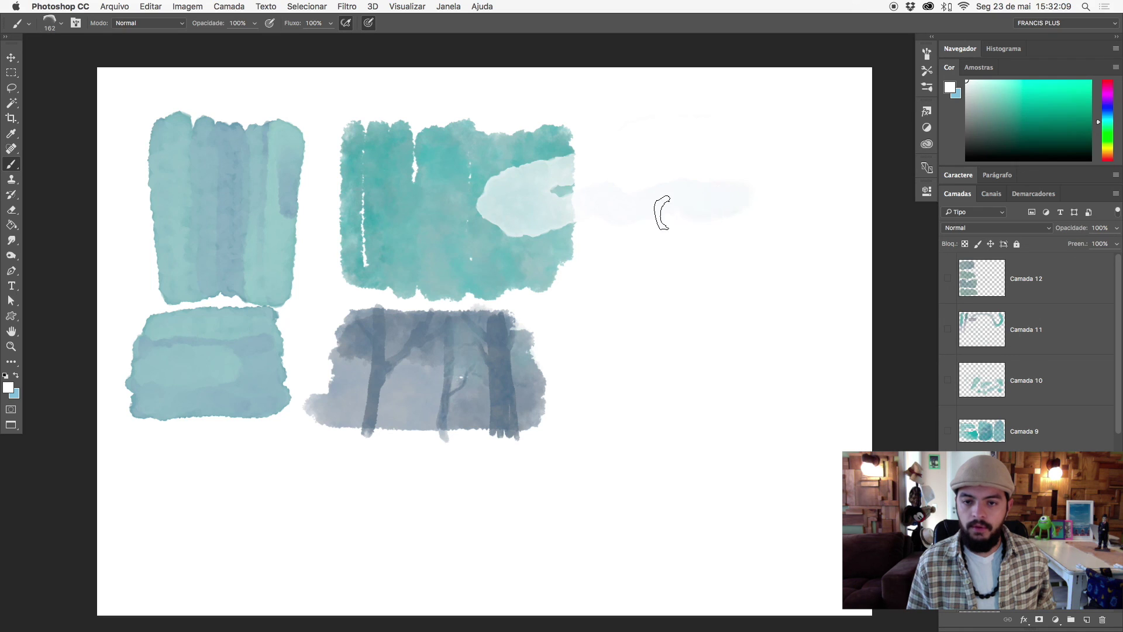
{"action": "mouse_move", "coordinate": [651, 238]}
{"action": "left_mouse_down"}
{"action": "mouse_move", "coordinate": [732, 263]}
{"action": "mouse_move", "coordinate": [711, 304]}
{"action": "left_mouse_up"}
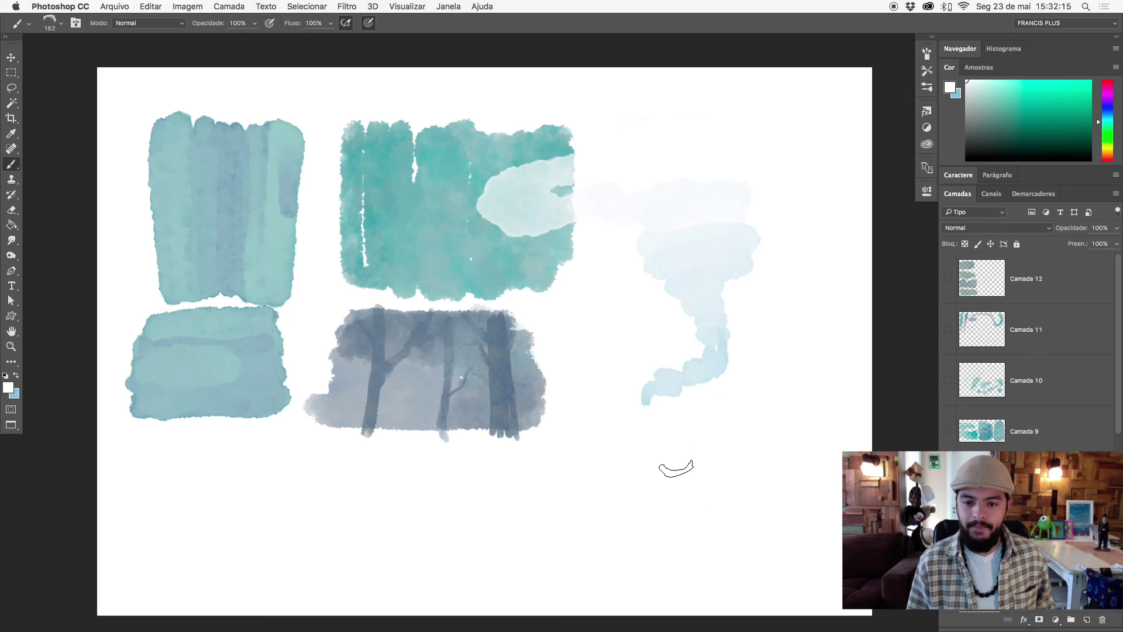
{"action": "key", "text": "x"}
{"action": "left_click_drag", "start_coordinate": [788, 287], "coordinate": [811, 267]}
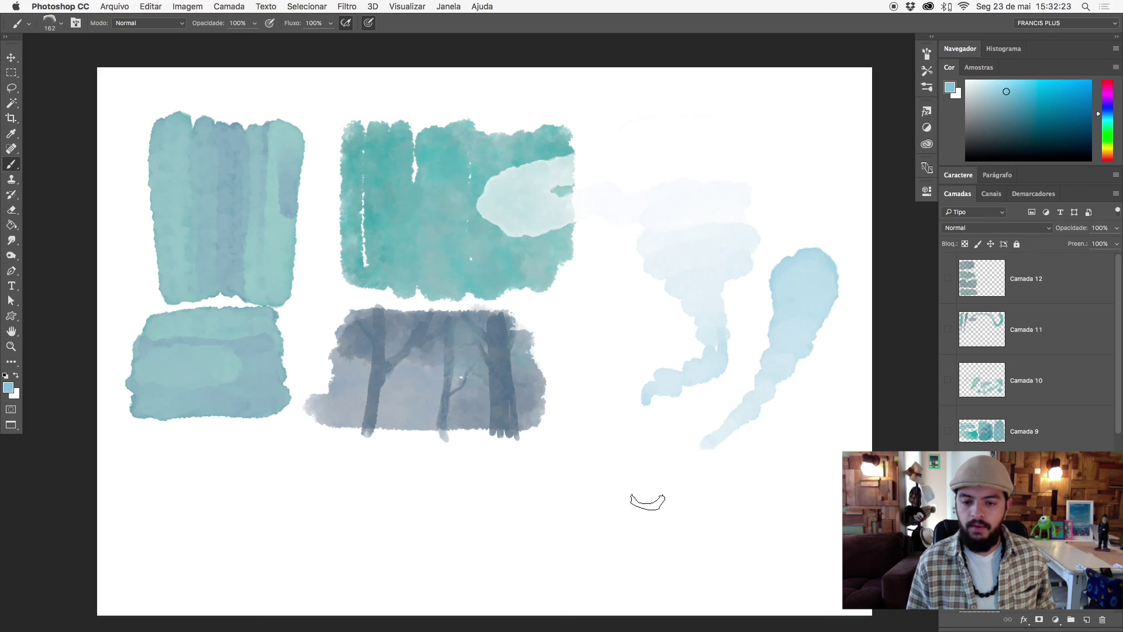
- Paint a curving light-blue stroke below the plumes and a pale white streak along the bottom
{"action": "scroll", "coordinate": [630, 374], "scroll_direction": "down", "scroll_amount": 5}
{"action": "scroll", "coordinate": [647, 381], "scroll_direction": "down", "scroll_amount": 3}
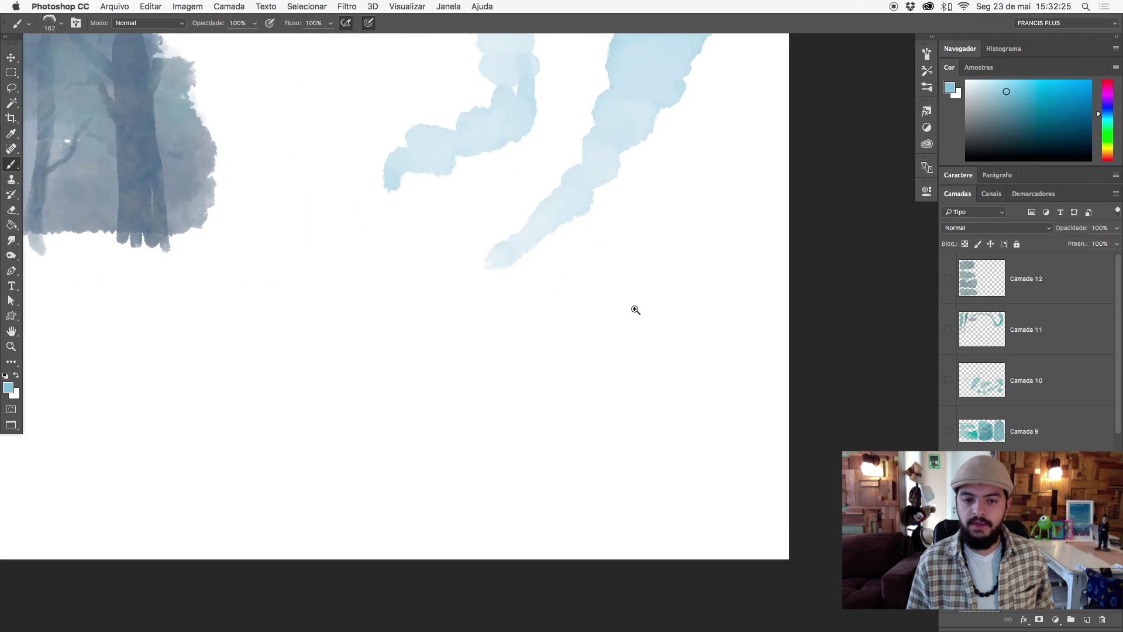
{"action": "scroll", "coordinate": [605, 346], "scroll_direction": "up", "scroll_amount": 5}
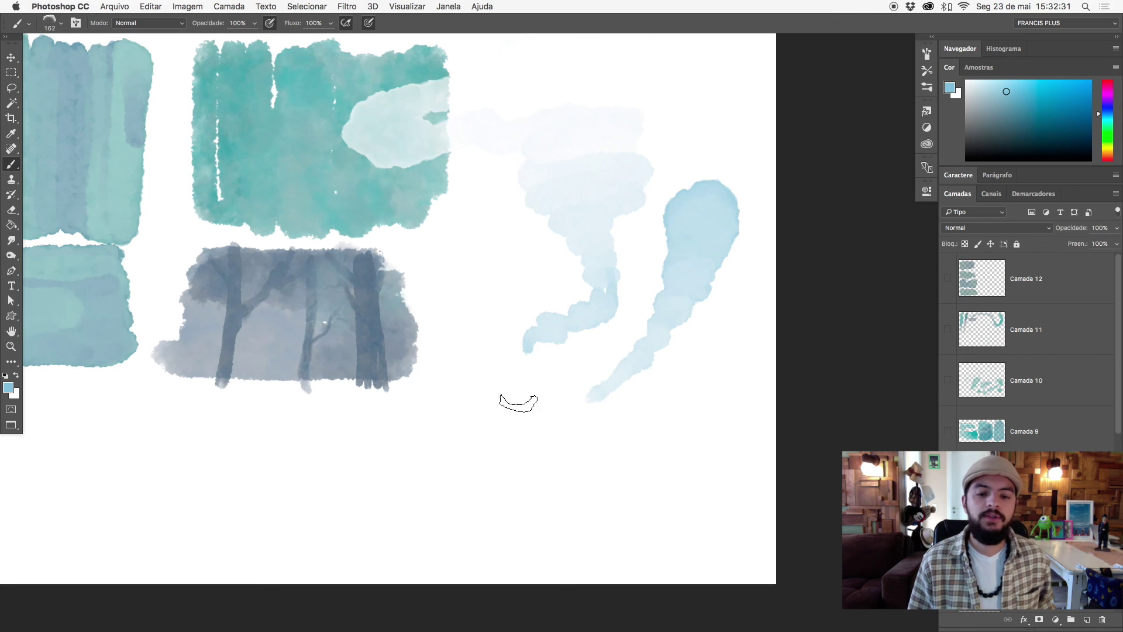
{"action": "left_click_drag", "start_coordinate": [483, 370], "coordinate": [625, 500]}
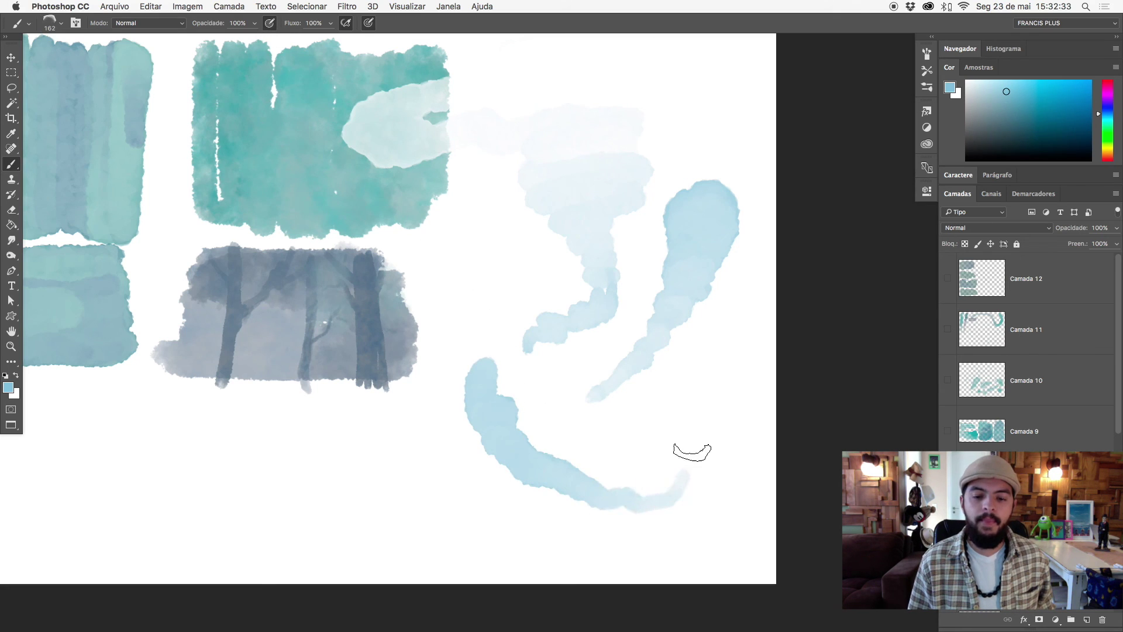
{"action": "key", "text": "x"}
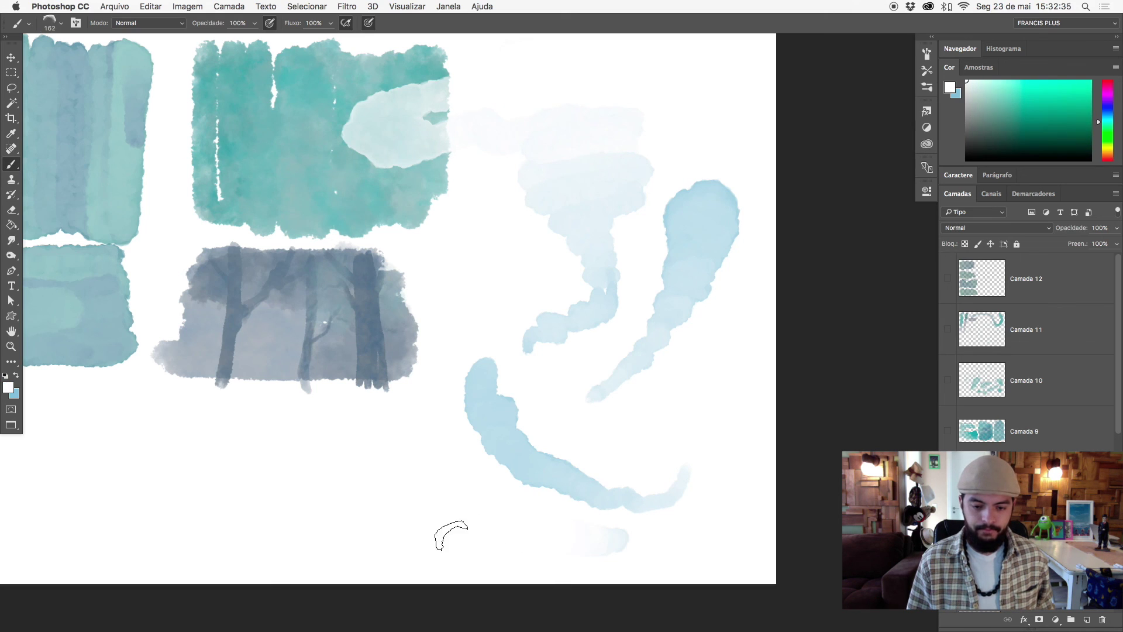
{"action": "left_click_drag", "start_coordinate": [343, 531], "coordinate": [114, 519]}
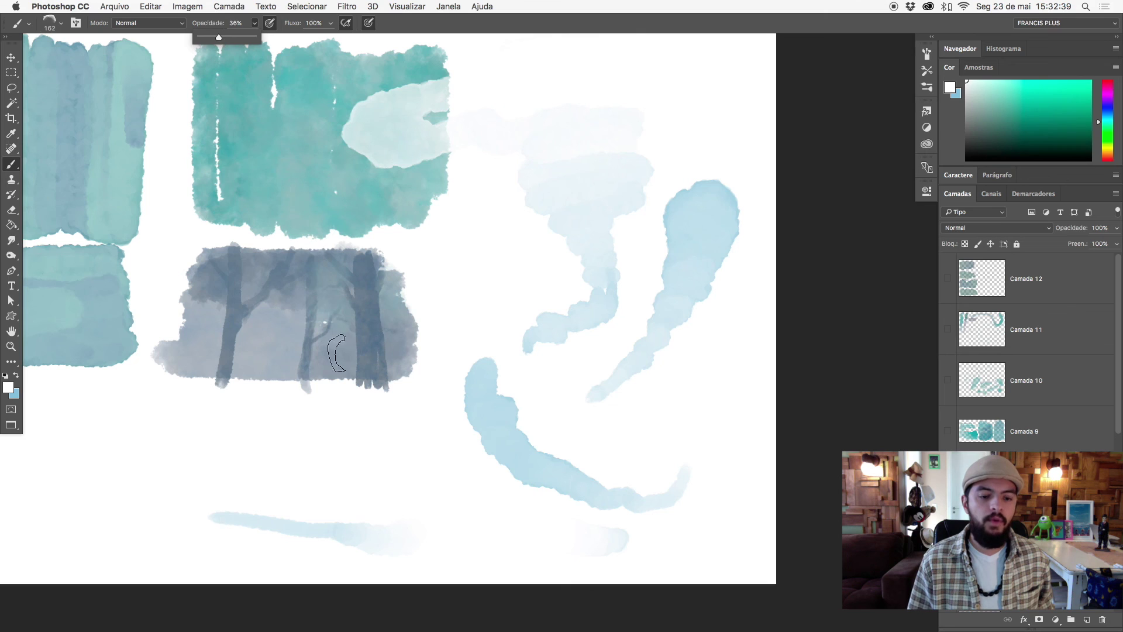
- Lower the brush opacity and flow to 41%, then paint a faint pale streak at the lower left
{"action": "left_click", "coordinate": [268, 435]}
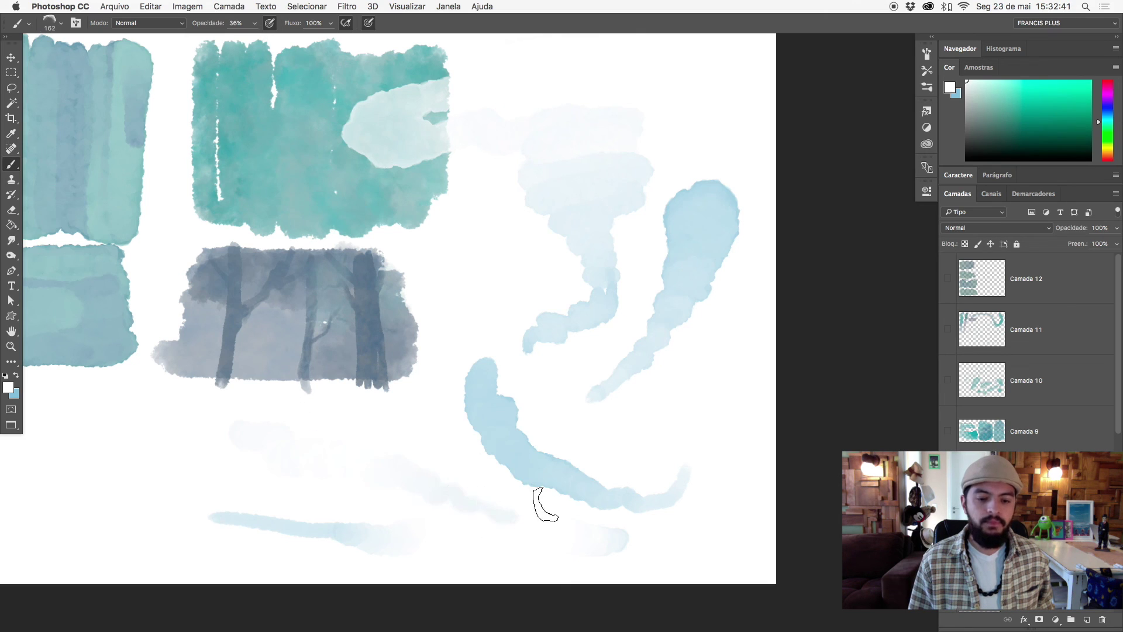
{"action": "left_click", "coordinate": [331, 24]}
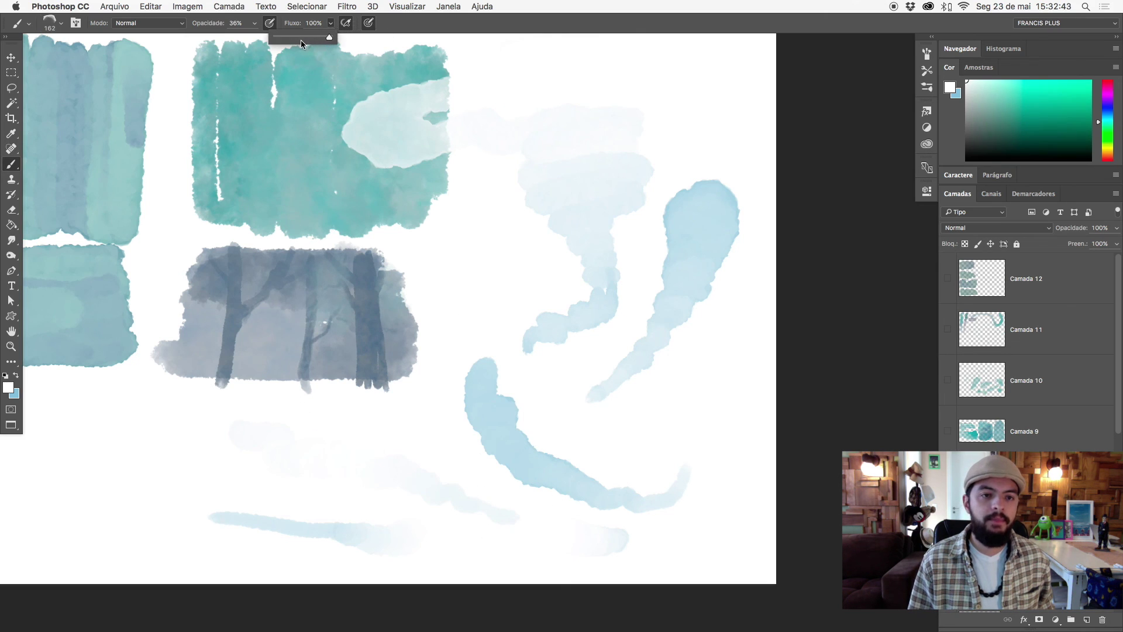
{"action": "left_click", "coordinate": [253, 26]}
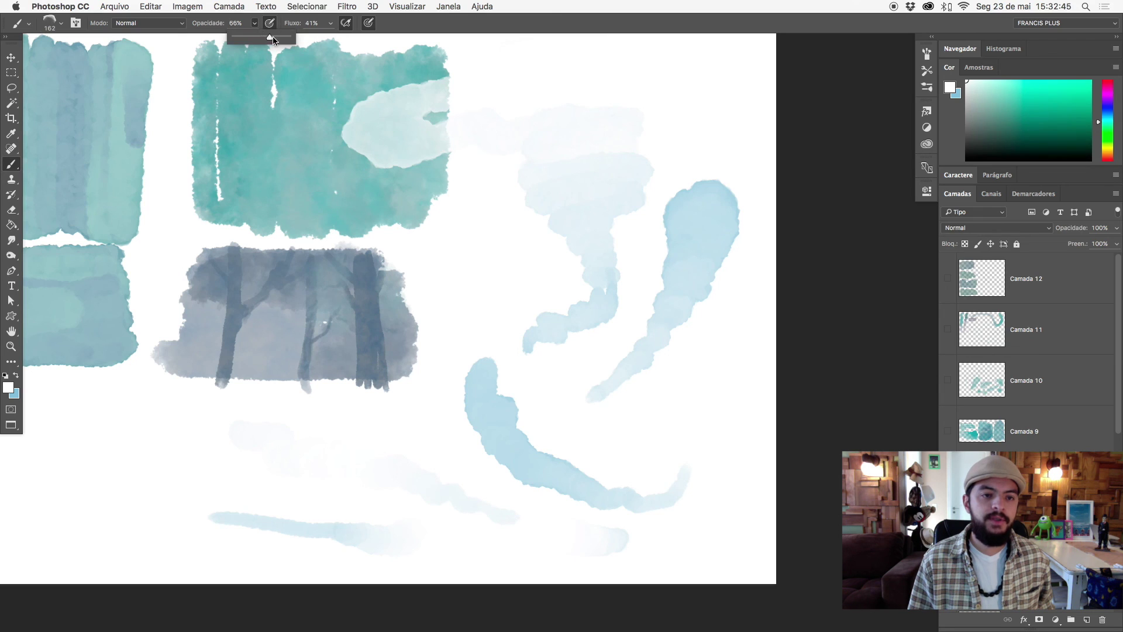
{"action": "mouse_move", "coordinate": [255, 440]}
{"action": "left_mouse_down"}
{"action": "mouse_move", "coordinate": [109, 475]}
{"action": "mouse_move", "coordinate": [188, 464]}
{"action": "mouse_move", "coordinate": [243, 486]}
{"action": "mouse_move", "coordinate": [113, 552]}
{"action": "left_mouse_up"}
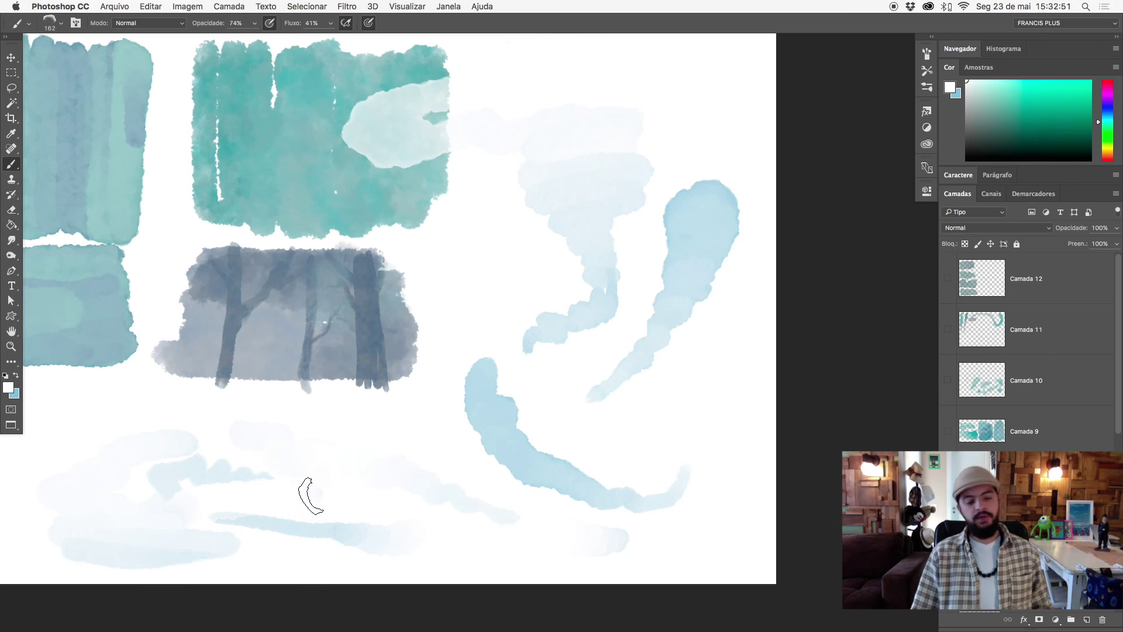